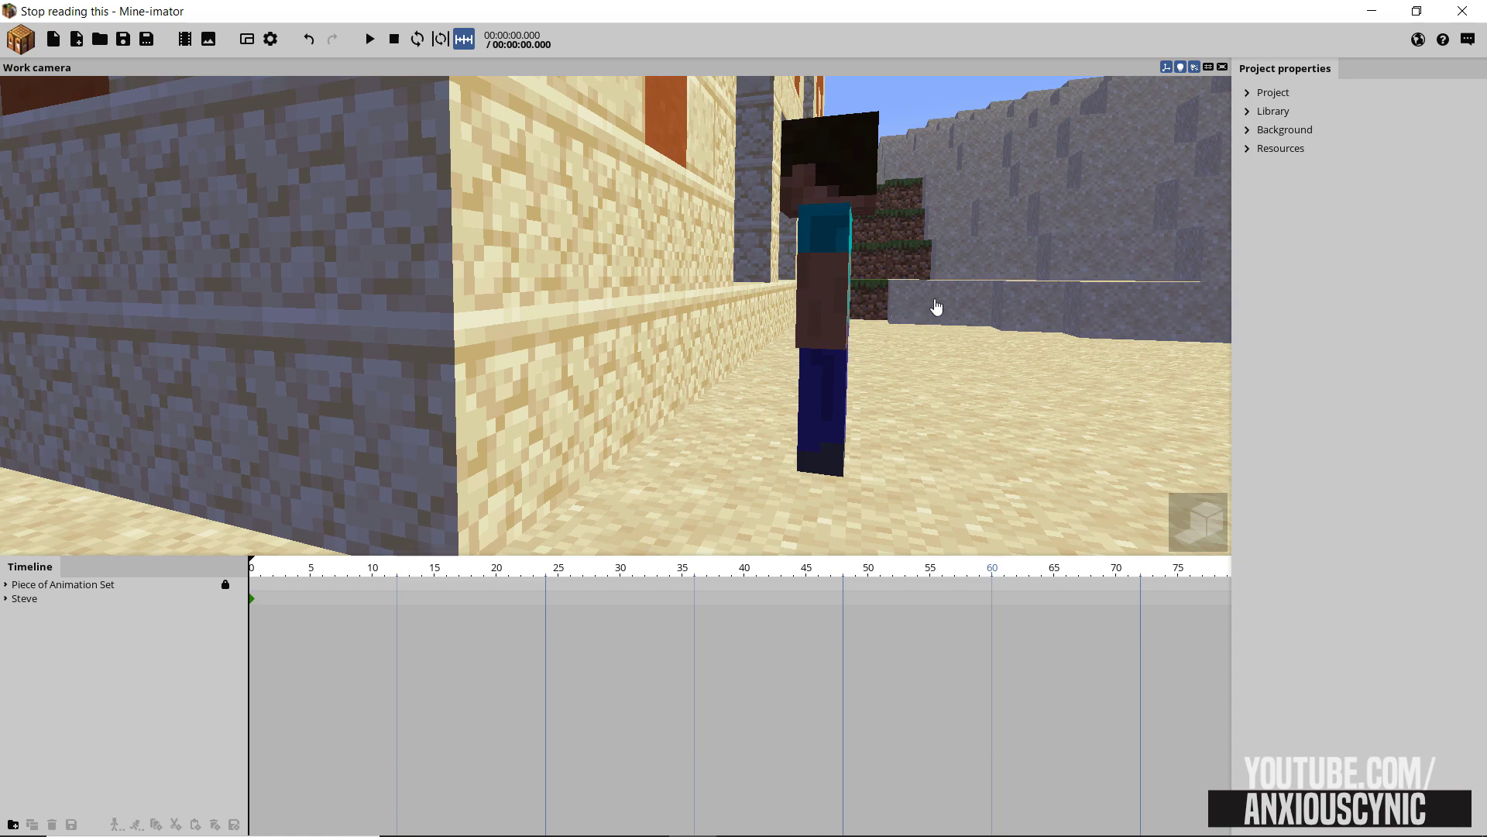
Examine Steve and the desert temple from near and far viewpoints
key("s")
right_click_drag(946, 335, 871, 227)
key("d")
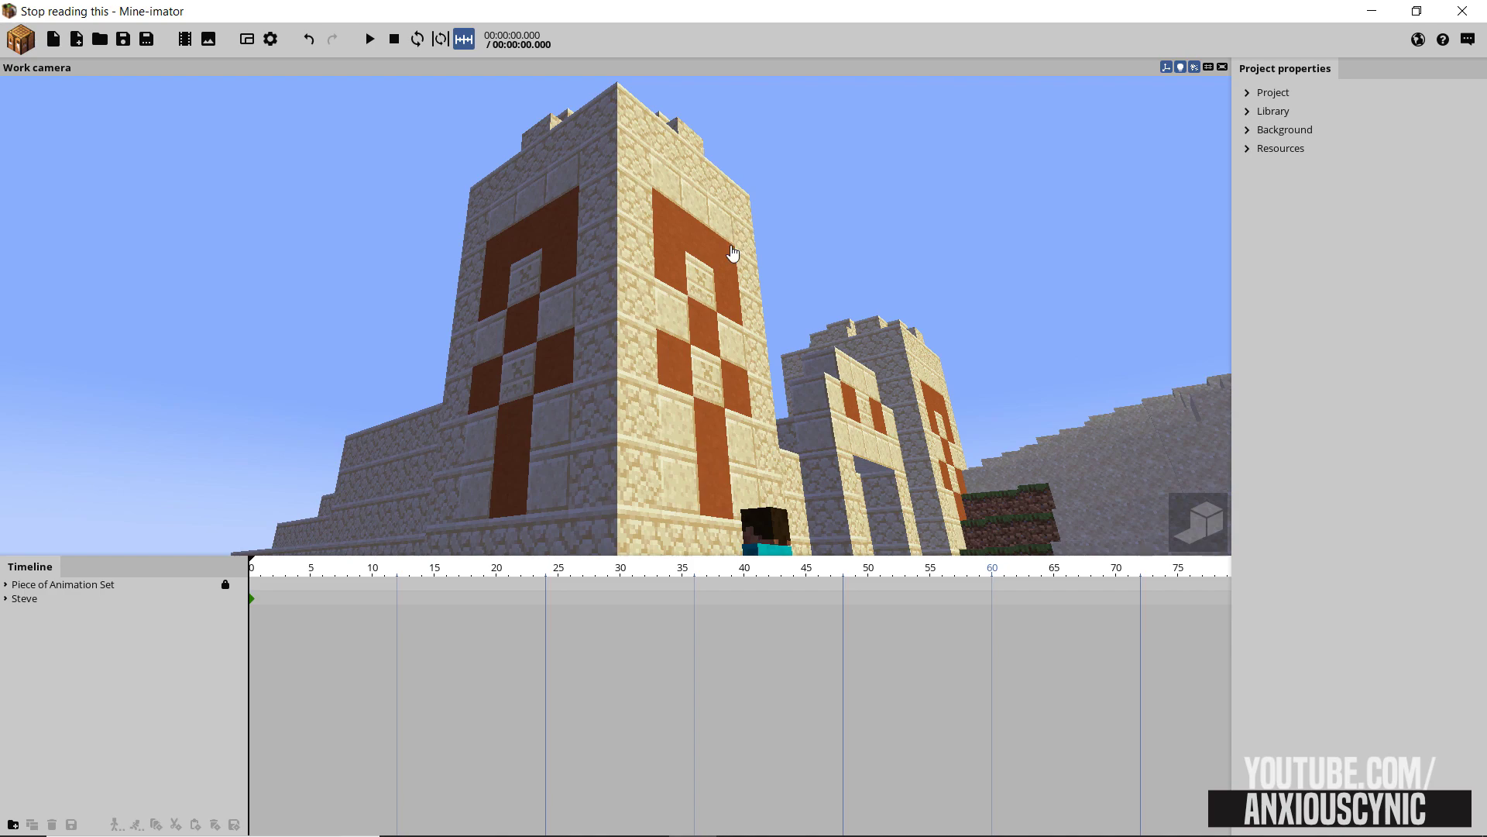
key("s")
right_click_drag(729, 258, 728, 370)
key("w")
mouse_move(804, 239)
right_mouse_down()
mouse_move(832, 215)
mouse_move(824, 152)
mouse_move(805, 244)
right_mouse_up()
key("w")
key("d")
key("d")
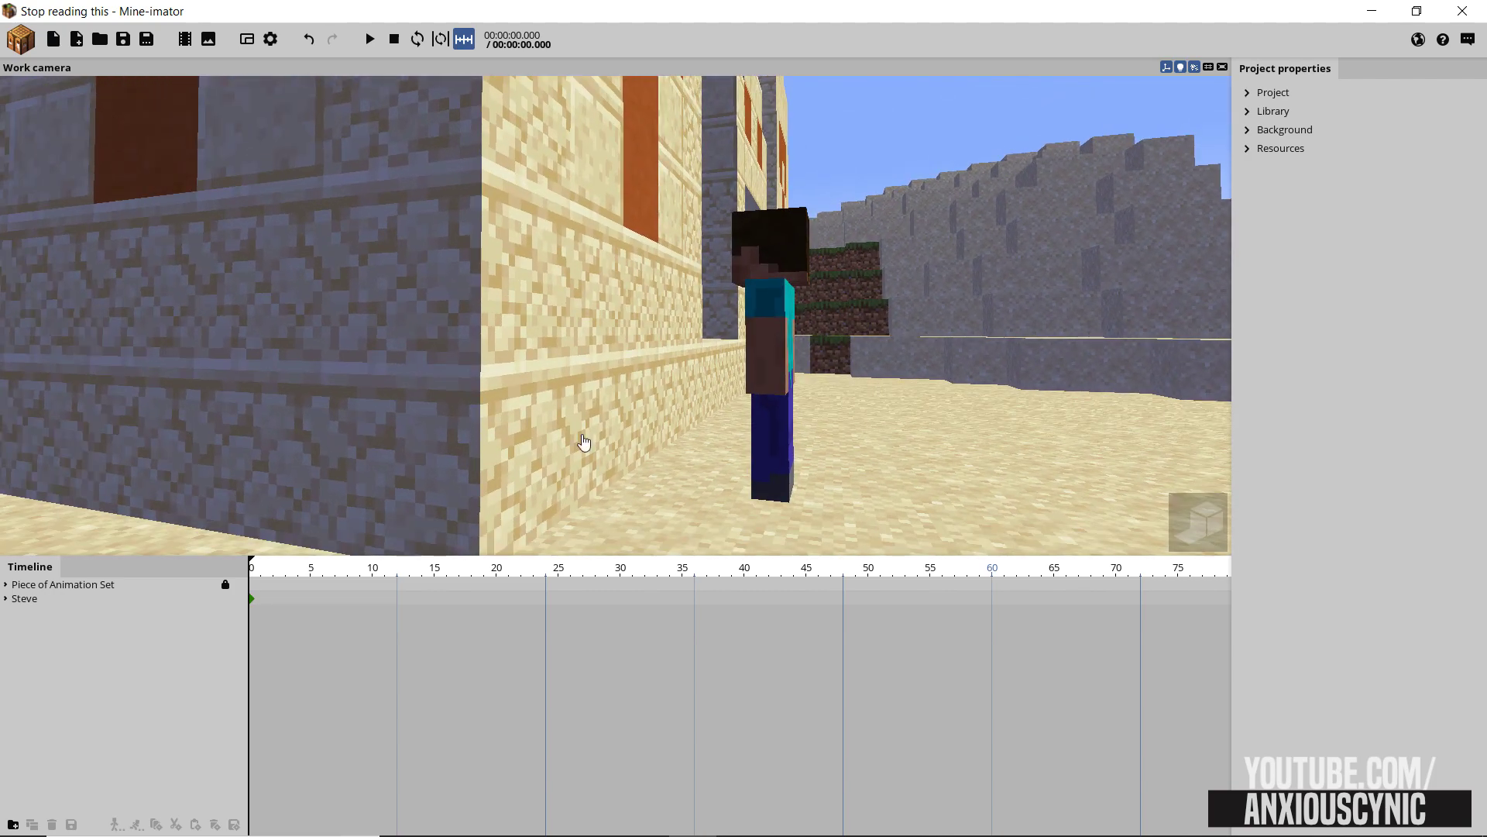
Create a Cobblestone block with the Minecraft texture and select it in the timeline
left_click(21, 39)
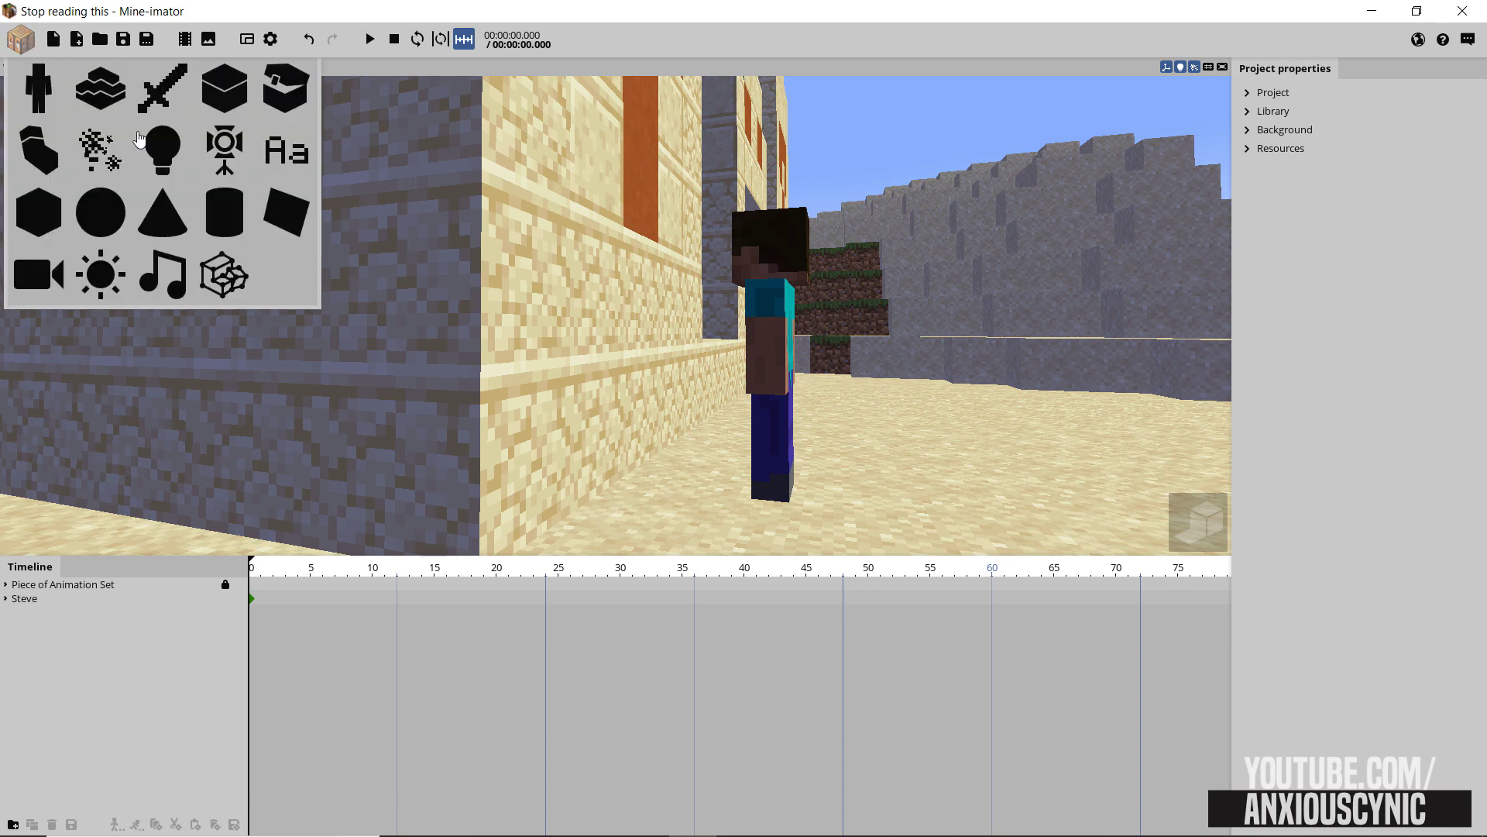
left_click(227, 92)
left_click(400, 337)
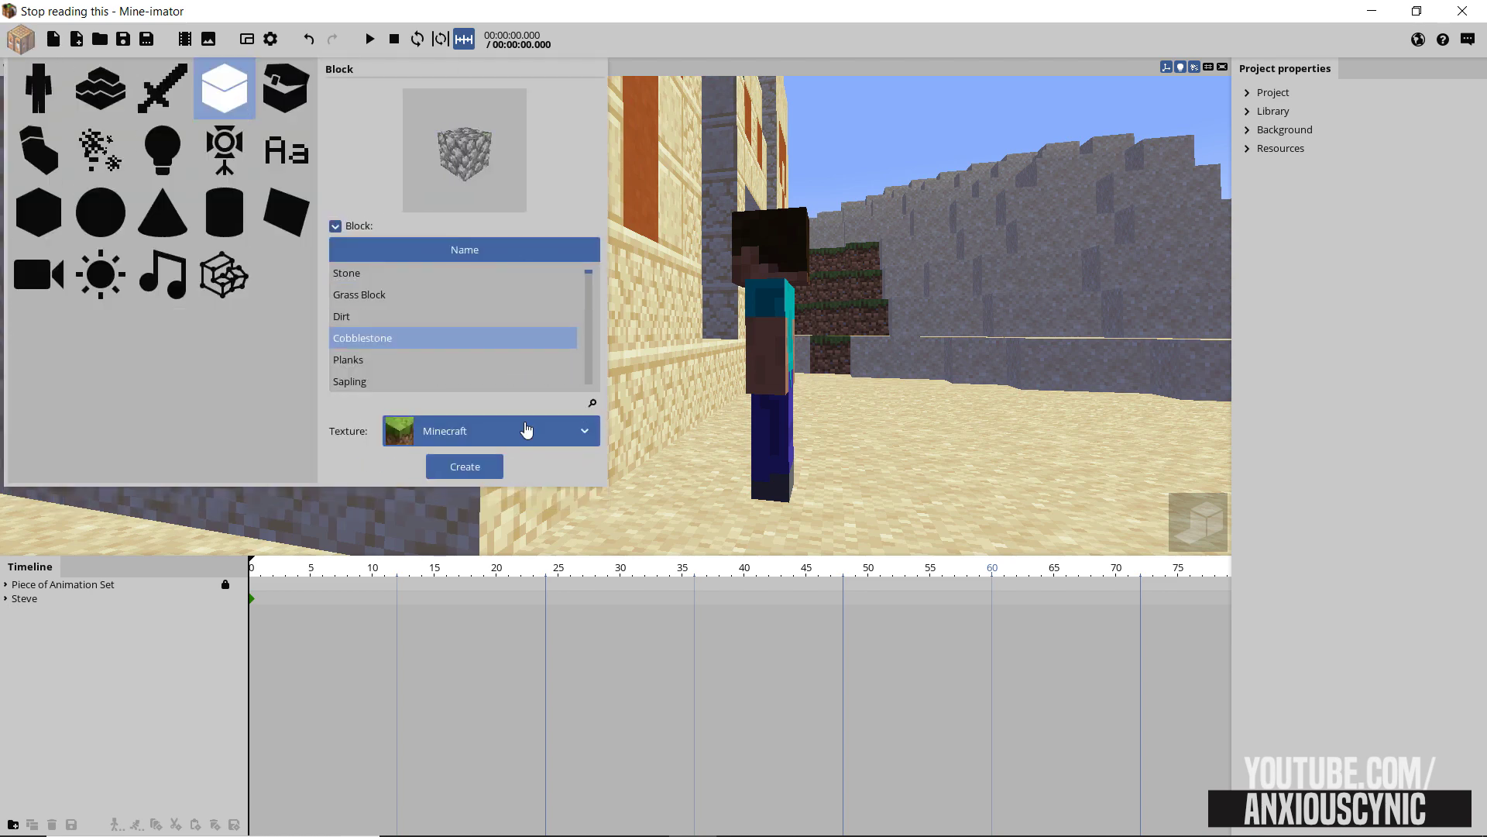
left_click(466, 490)
left_click(28, 612)
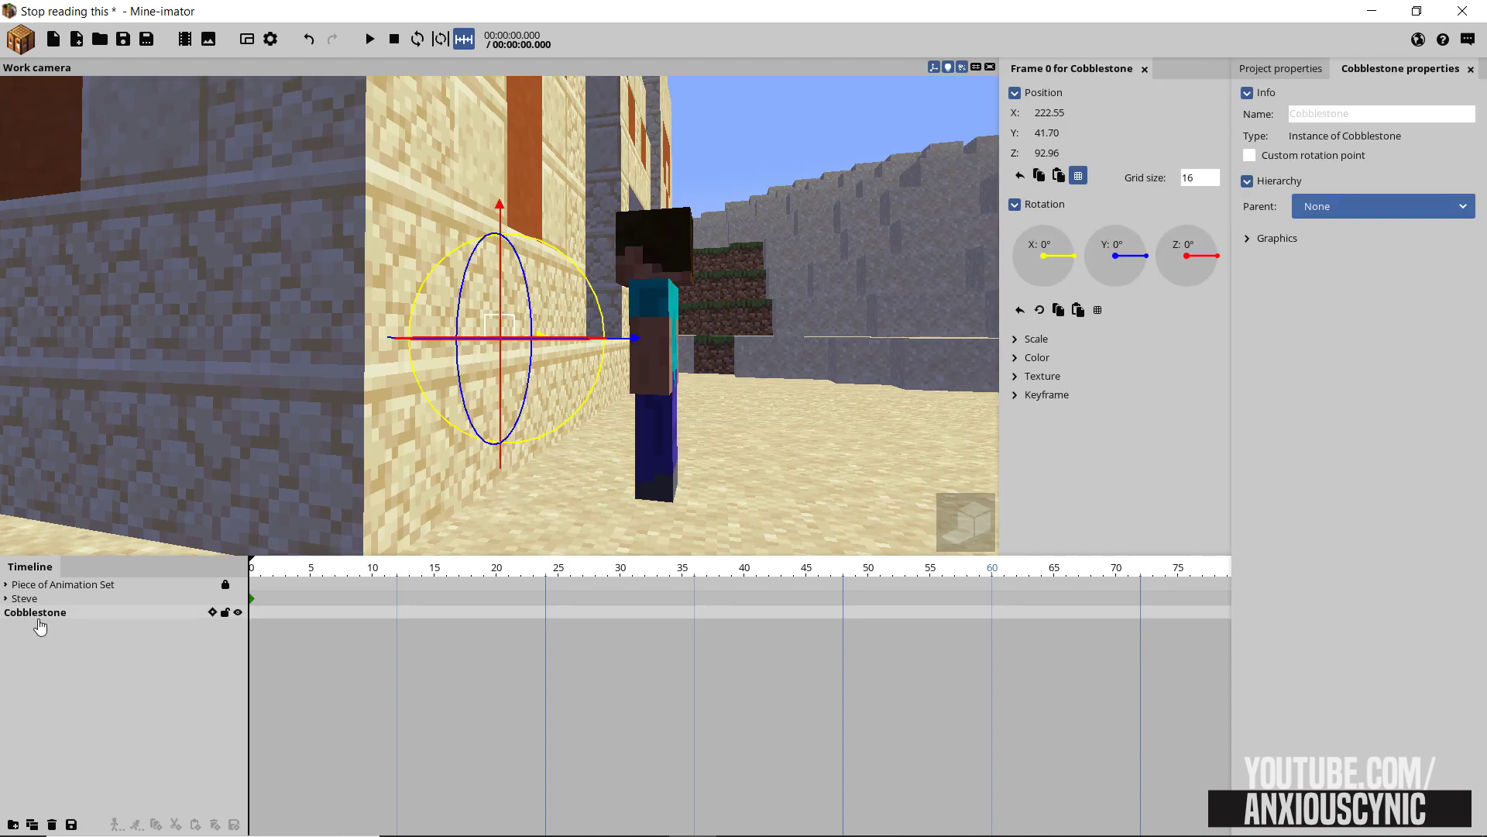
Reset the cobblestone block's X, Y and Z position to 0, and toggle its position grid snapping off and on again
right_click(1043, 152)
right_click(1045, 132)
right_click(1047, 112)
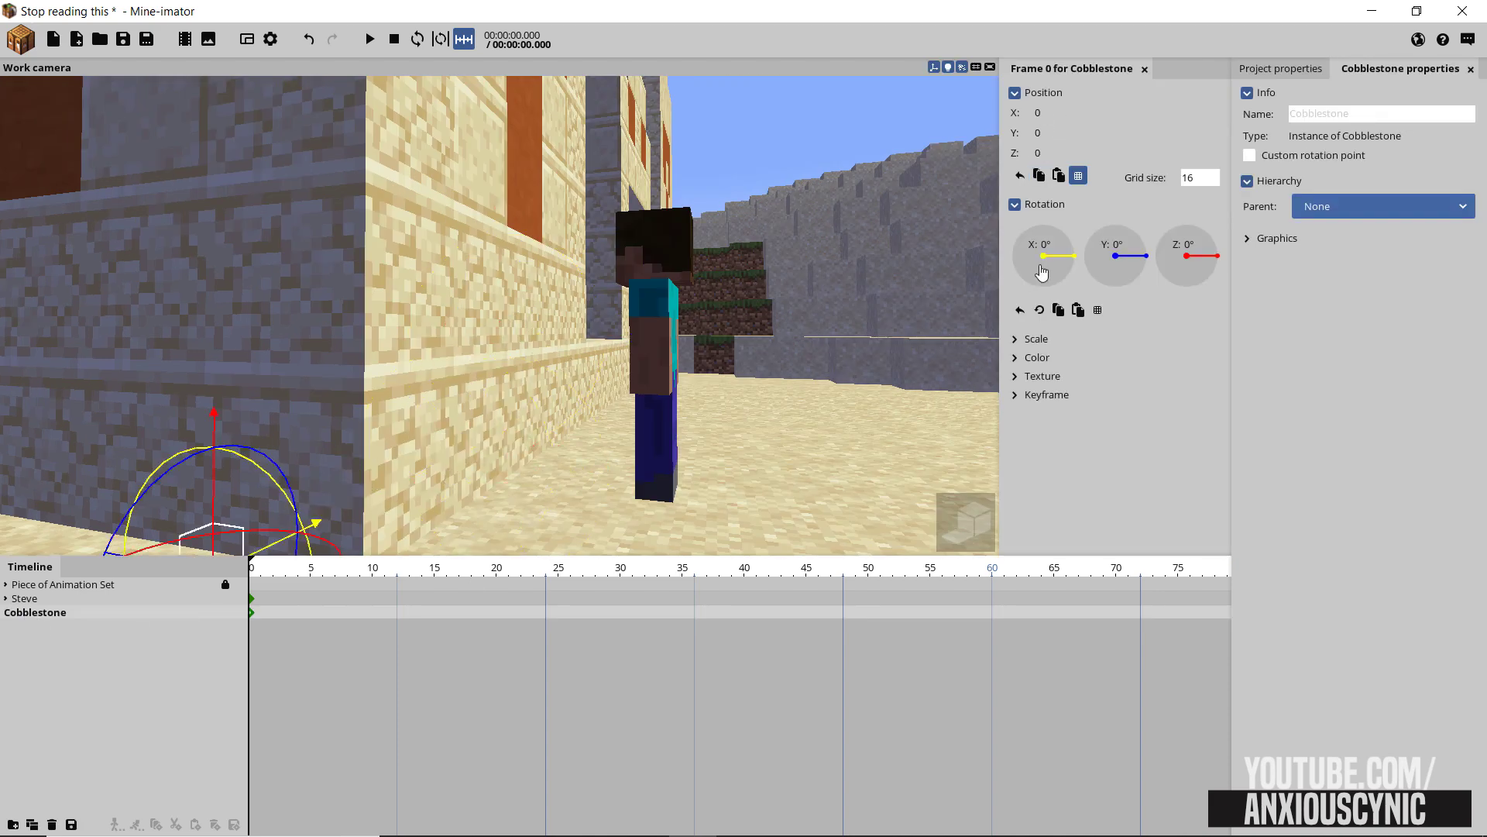
left_click(1079, 177)
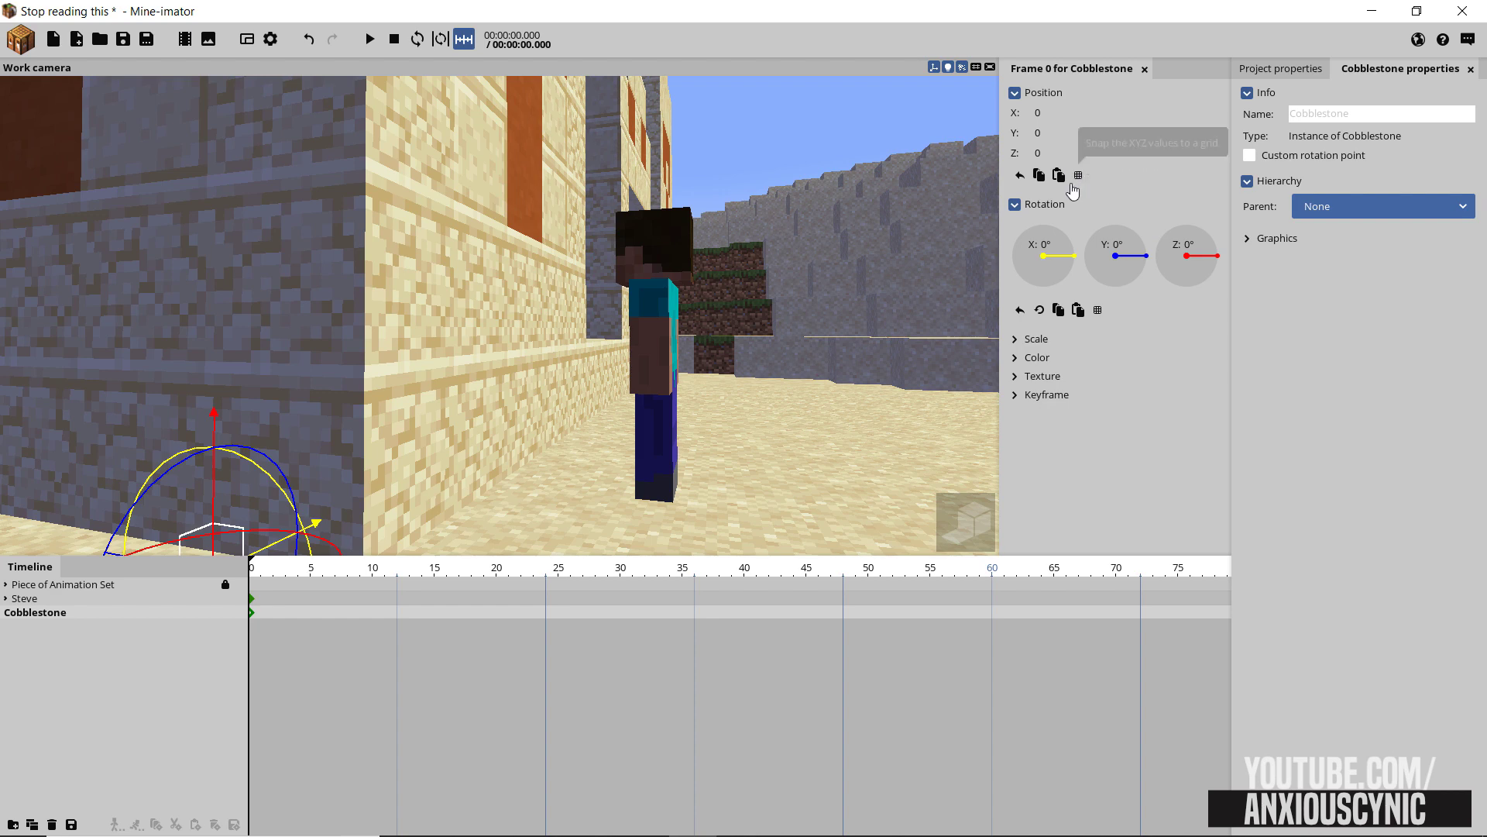
left_click(1080, 177)
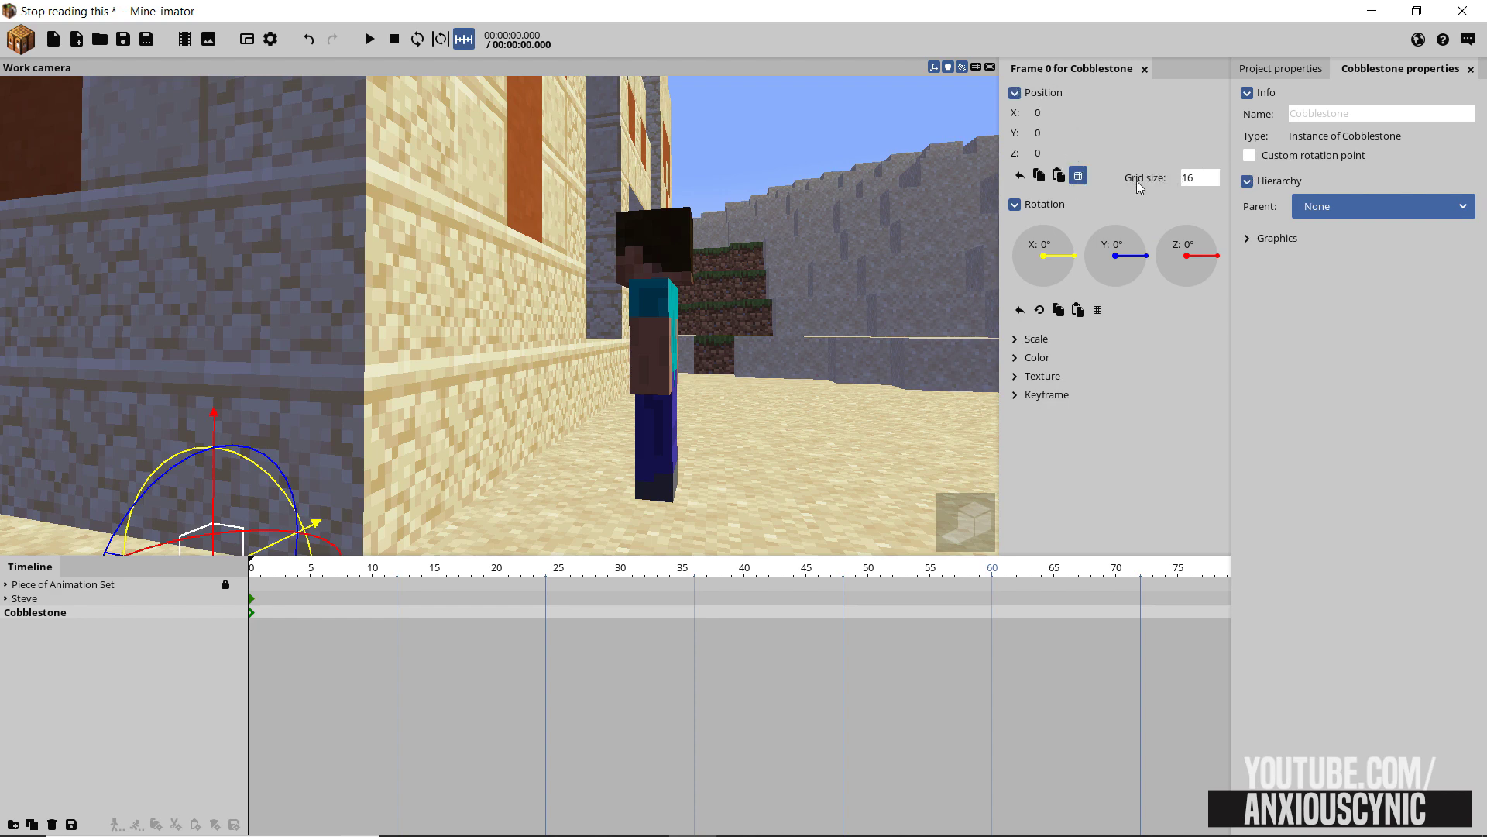
Move the cobblestone block in front of Steve at X -112, Y 176, Z 80, and shift Steve back to Y 192
right_click_drag(569, 275, 414, 411)
left_click_drag(306, 352, 299, 262)
left_click_drag(354, 310, 542, 465)
left_click_drag(563, 323, 563, 197)
left_click_drag(680, 325, 633, 331)
left_click_drag(750, 260, 620, 248)
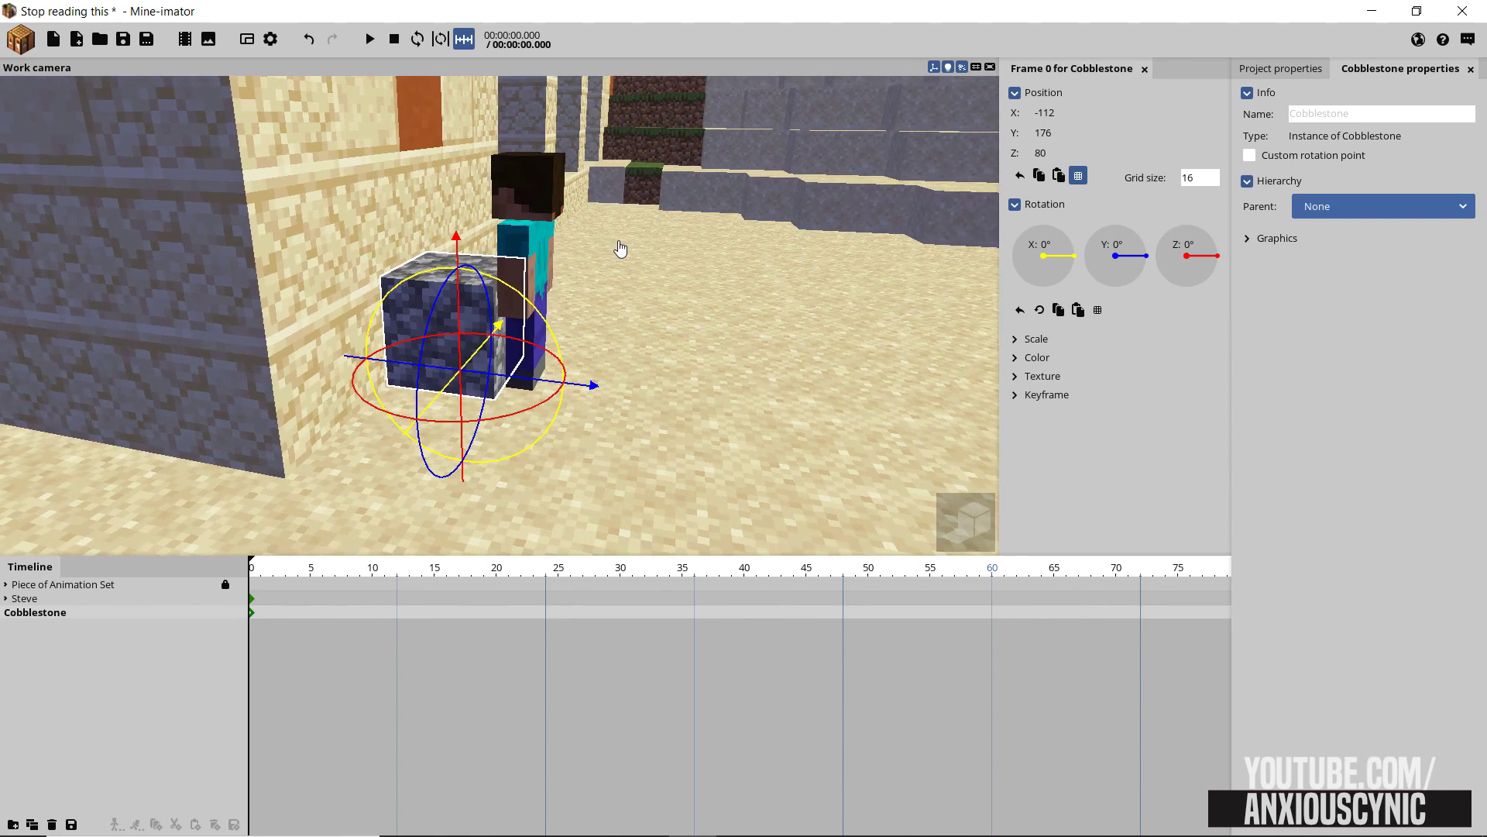
left_click(104, 601)
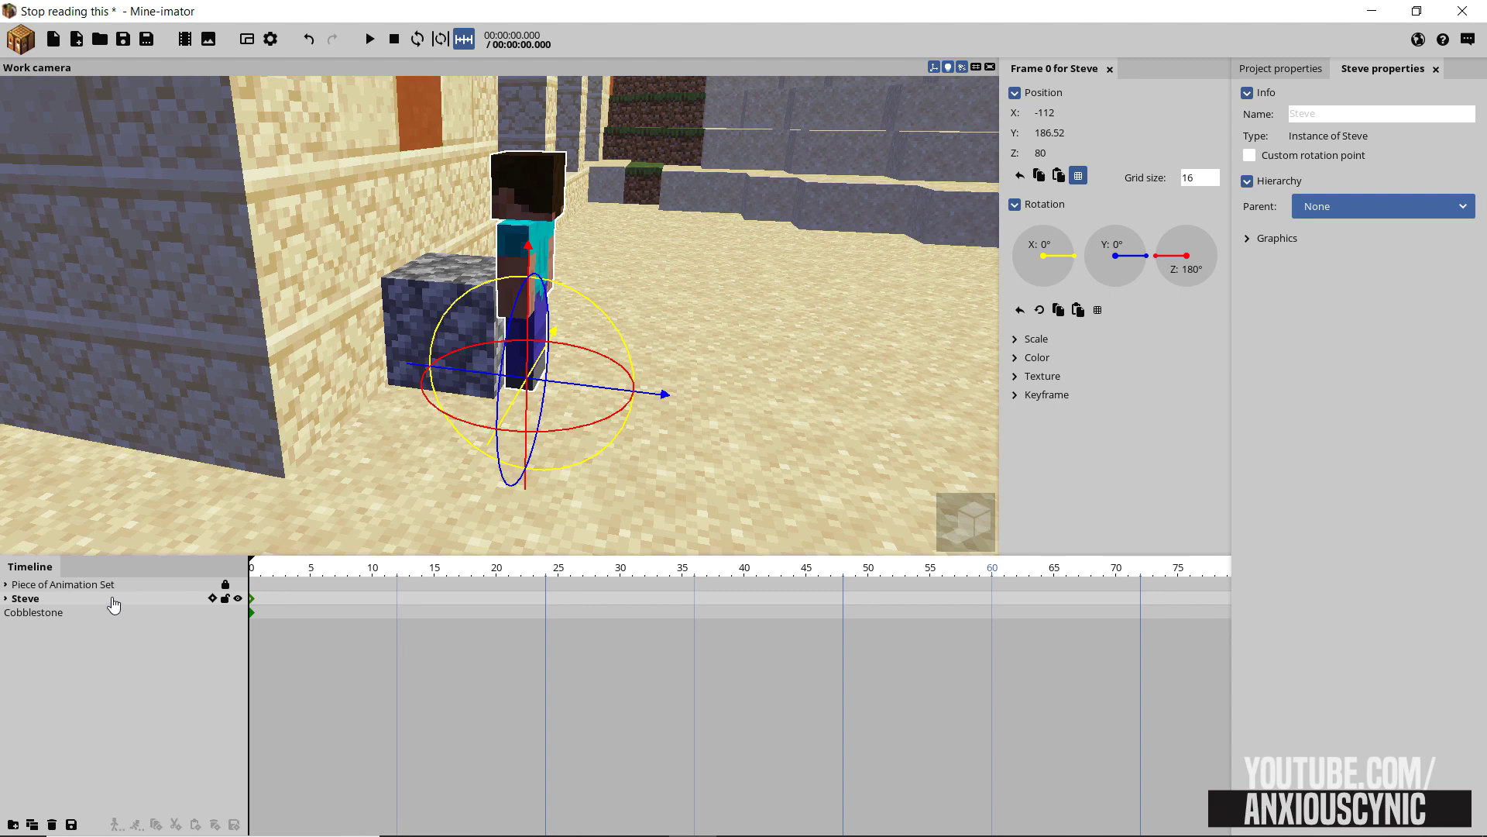
left_click_drag(576, 387, 705, 399)
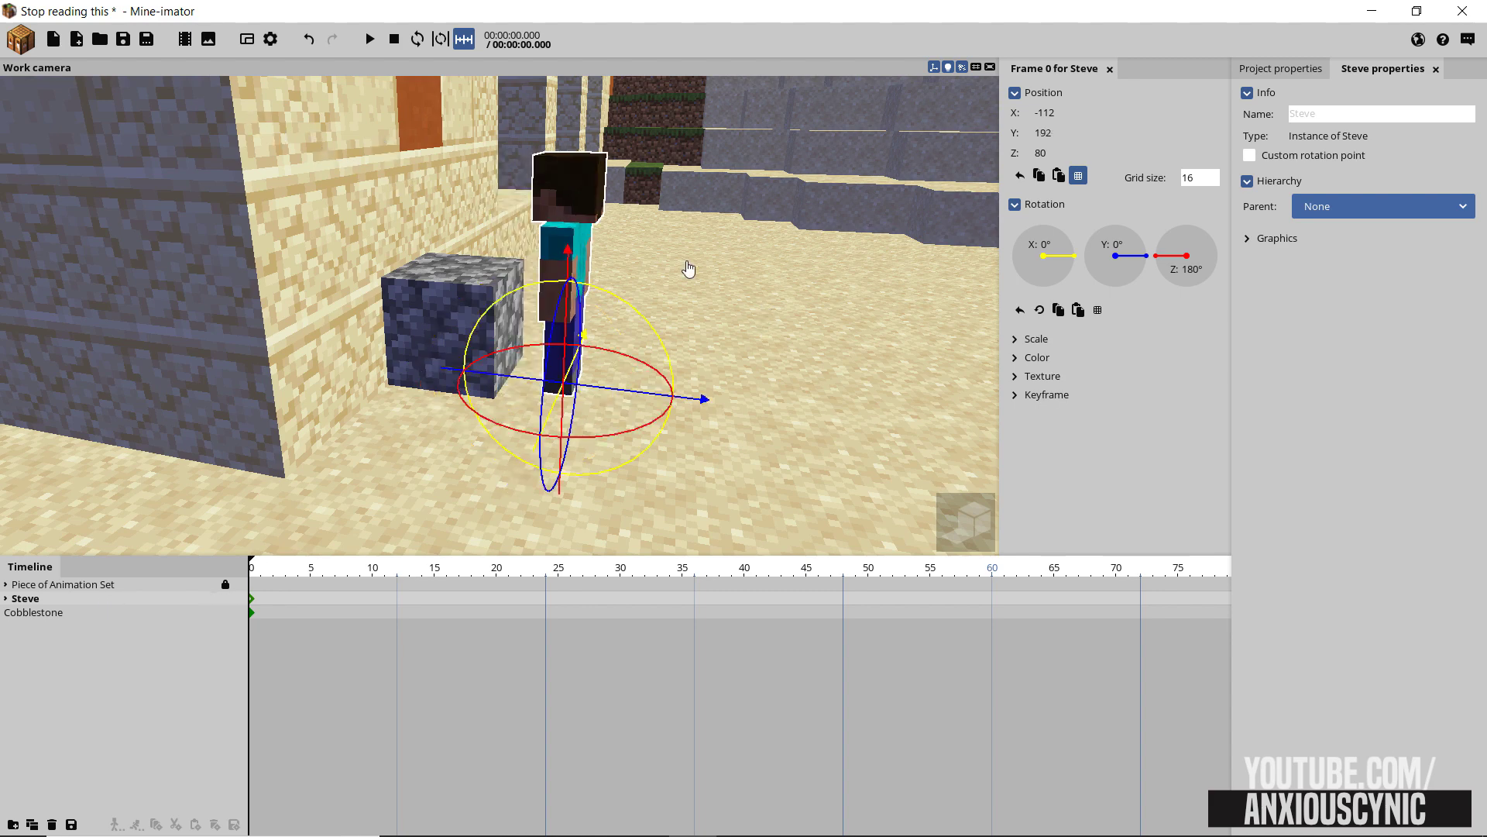
Duplicate the cobblestone block twice and stack the copies directly above it at Z 96 and Z 112
left_click(40, 613)
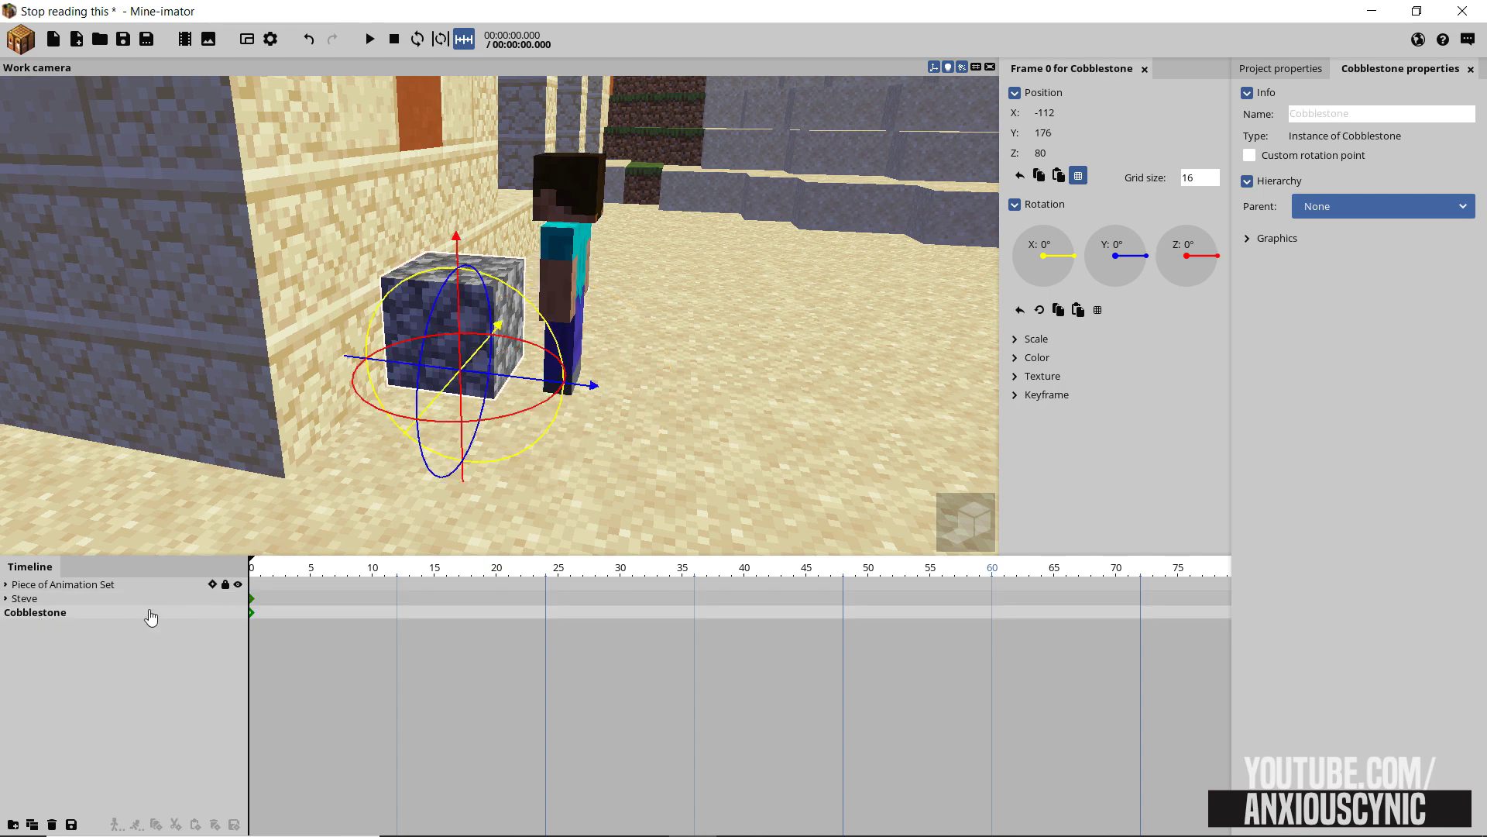
left_click(33, 825)
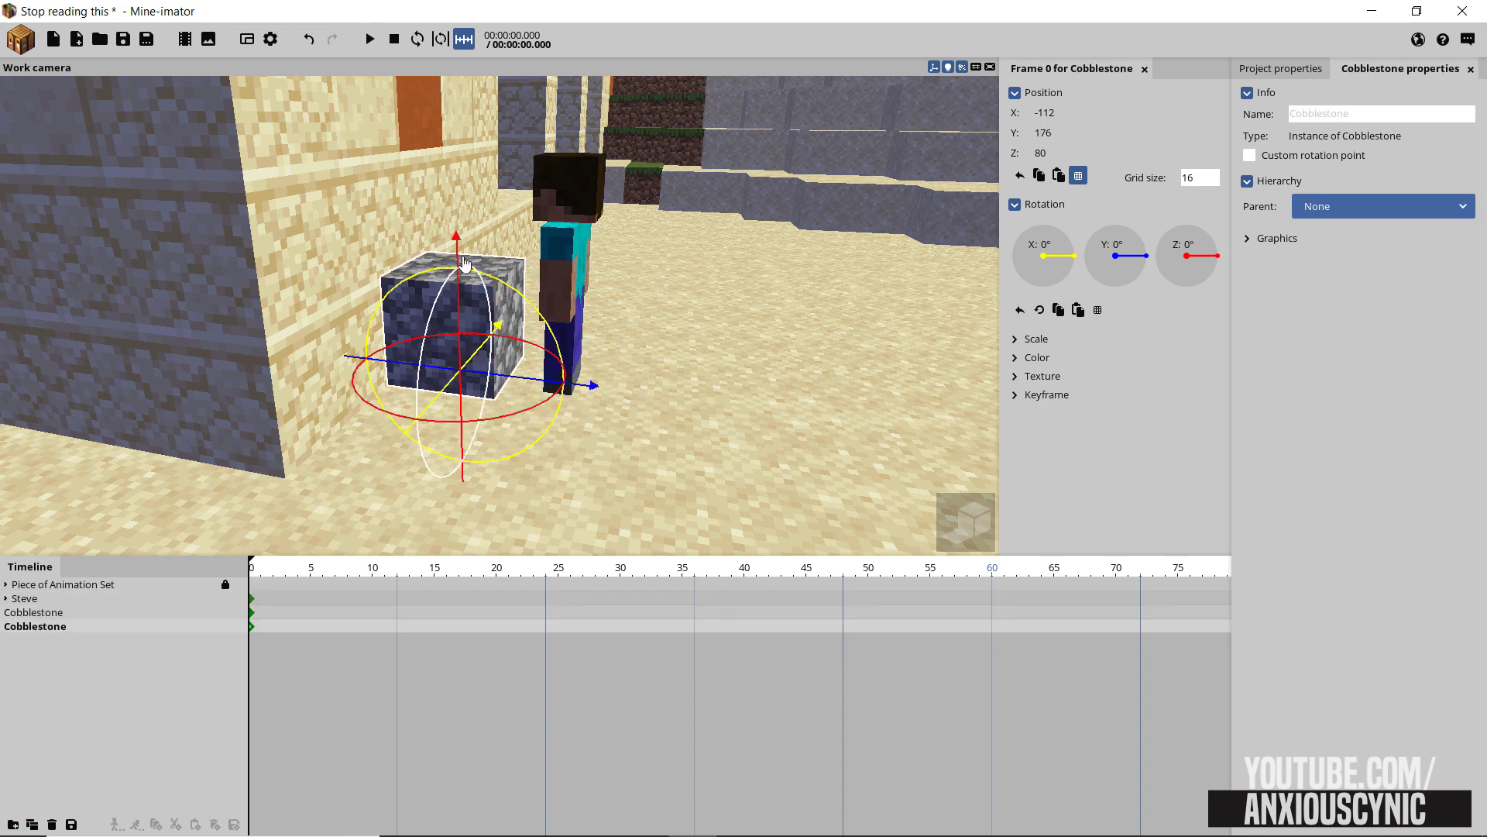
left_click_drag(457, 246, 462, 144)
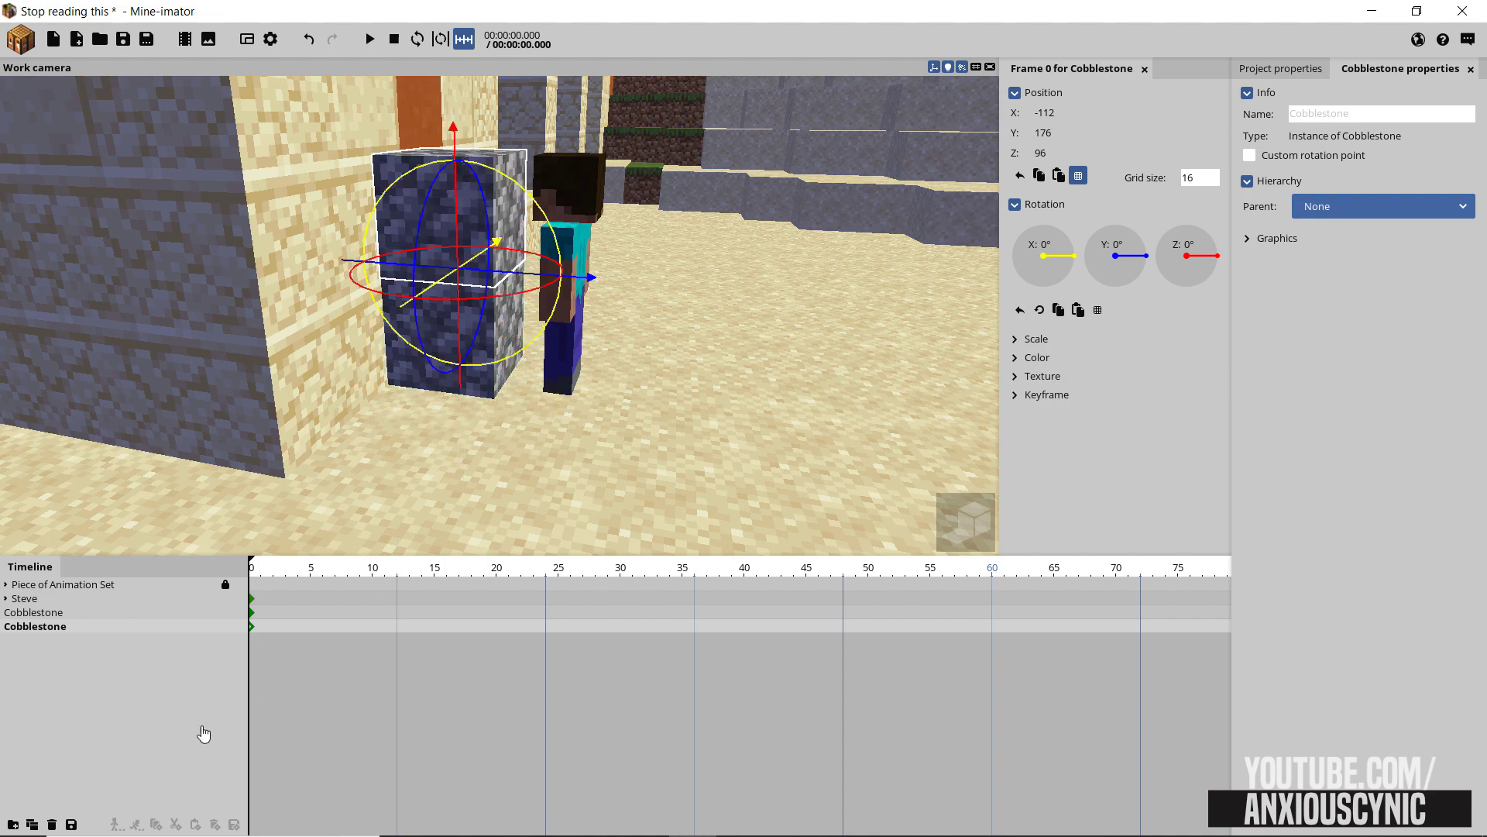
left_click(32, 824)
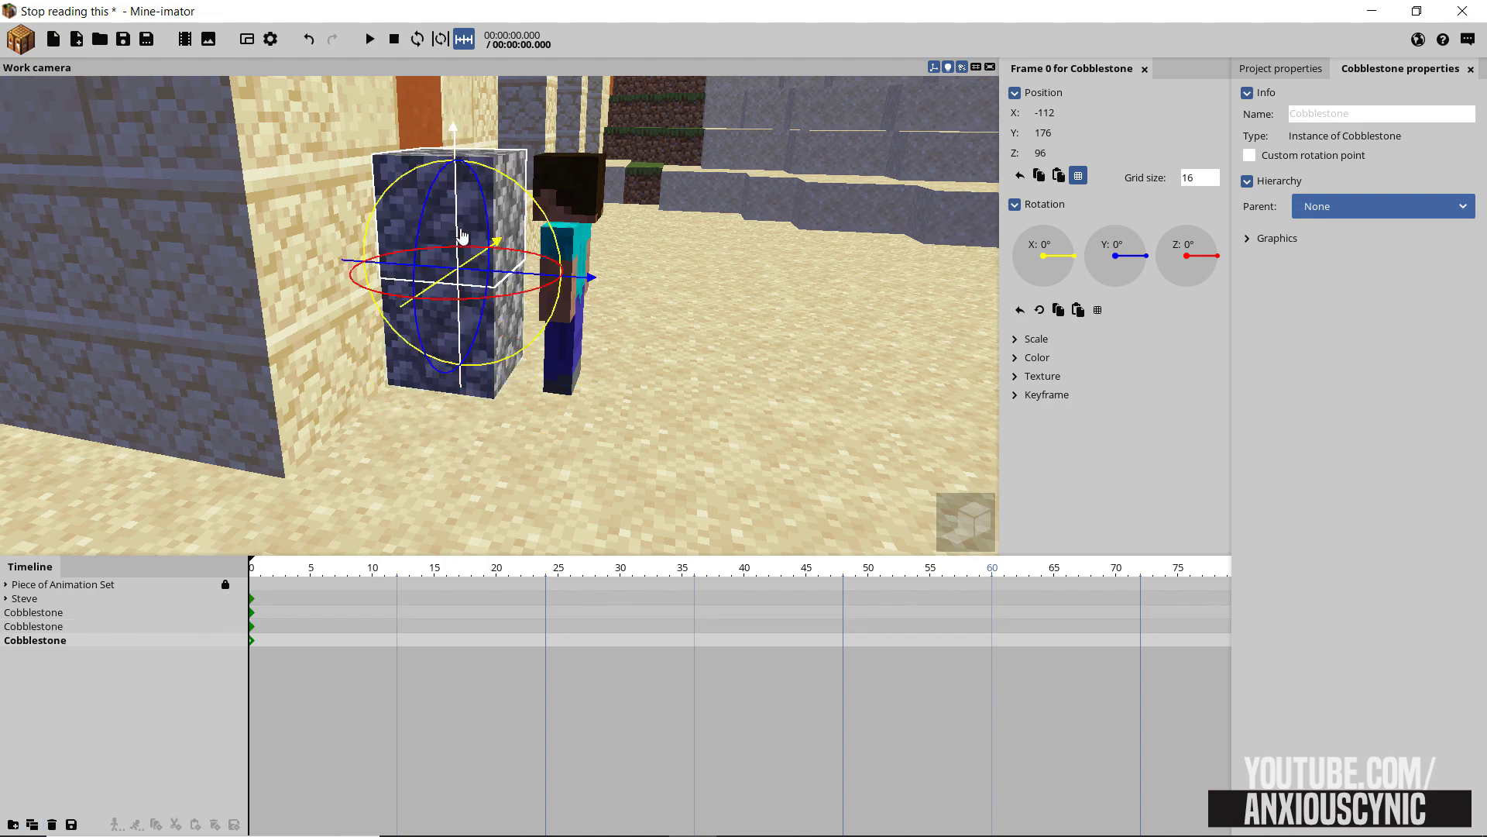
left_click_drag(462, 140, 460, 78)
right_click_drag(585, 227, 573, 147)
key("s")
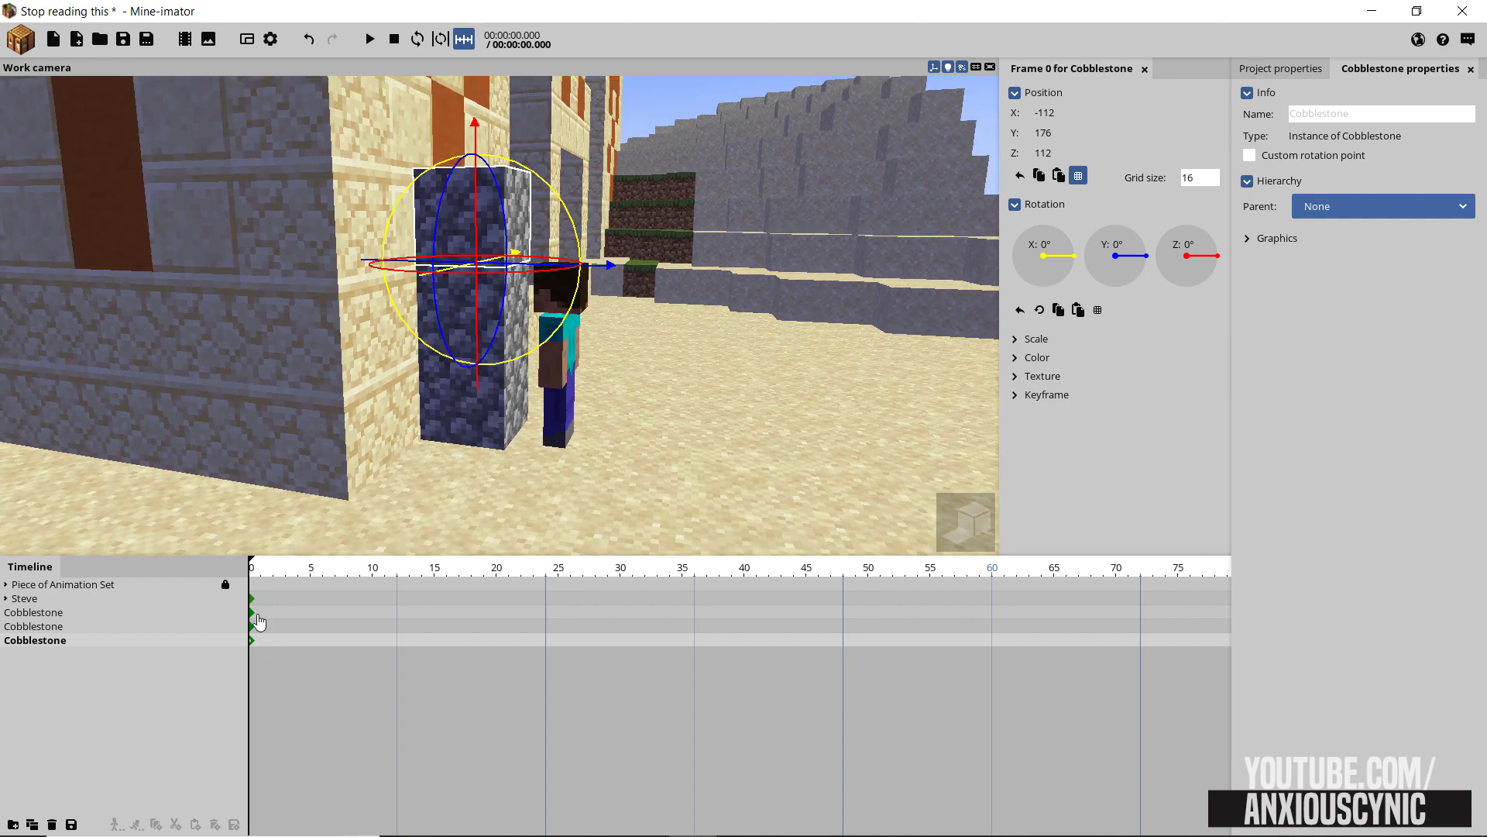
Make all three cobblestone blocks invisible in their keyframes at frame 0
left_click_drag(263, 610, 237, 666)
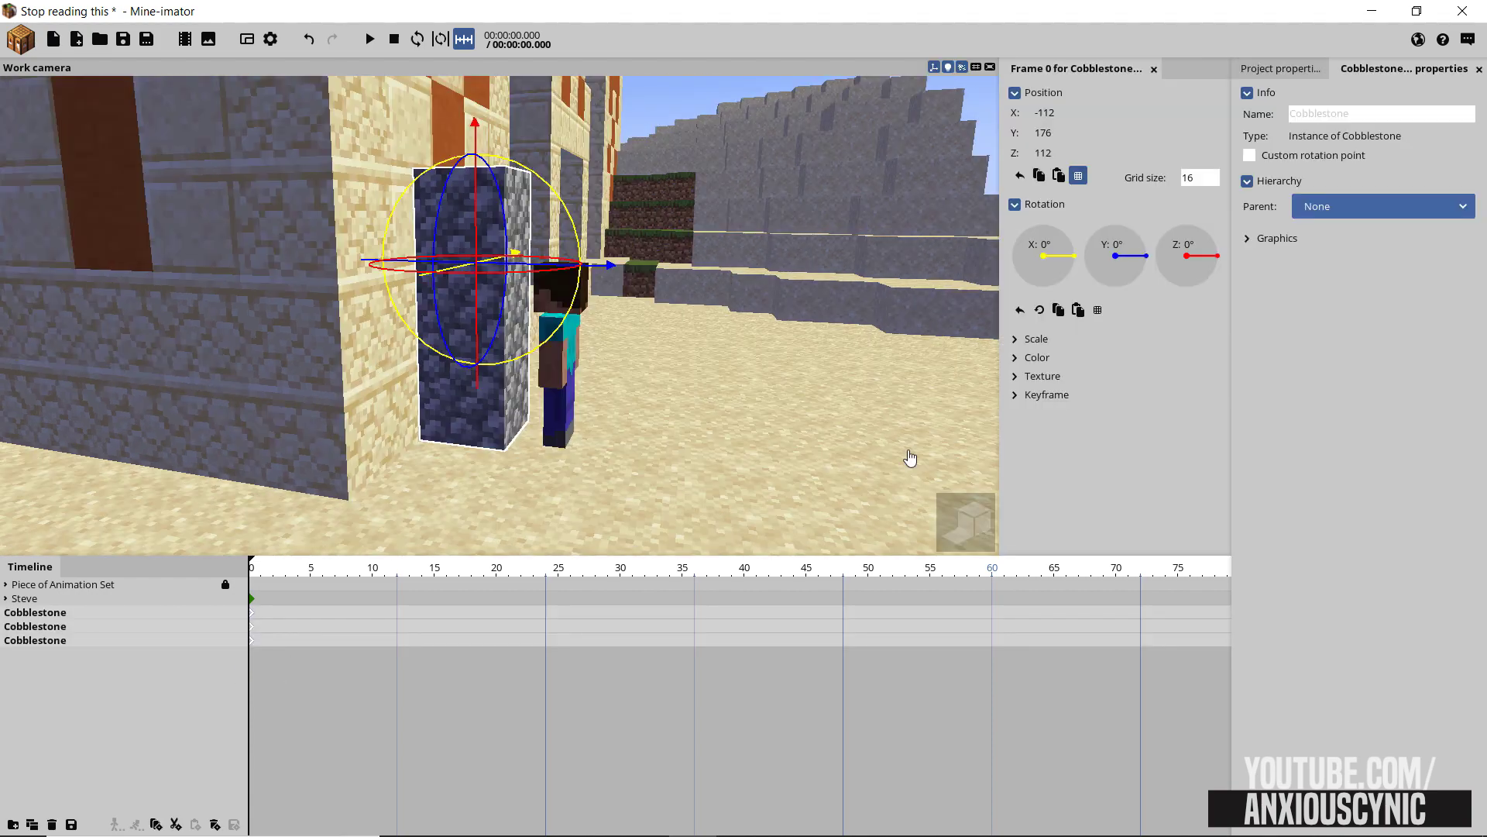
left_click(1014, 393)
left_click(1040, 452)
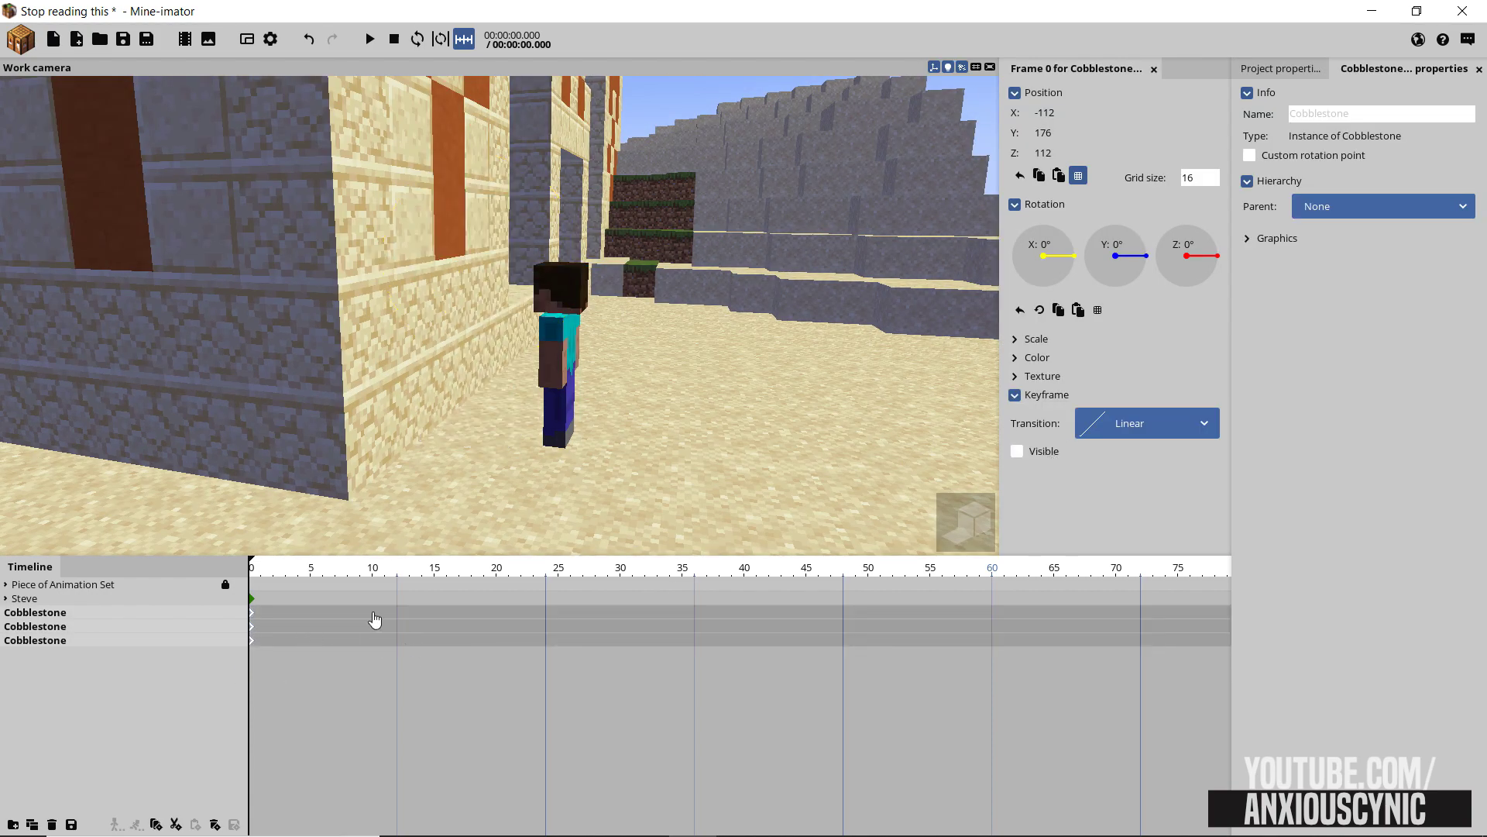
Keyframe the cobblestone blocks as visible one after another: the lowest at frame 30, the middle at frame 60, the highest at frame 90
left_click(374, 619)
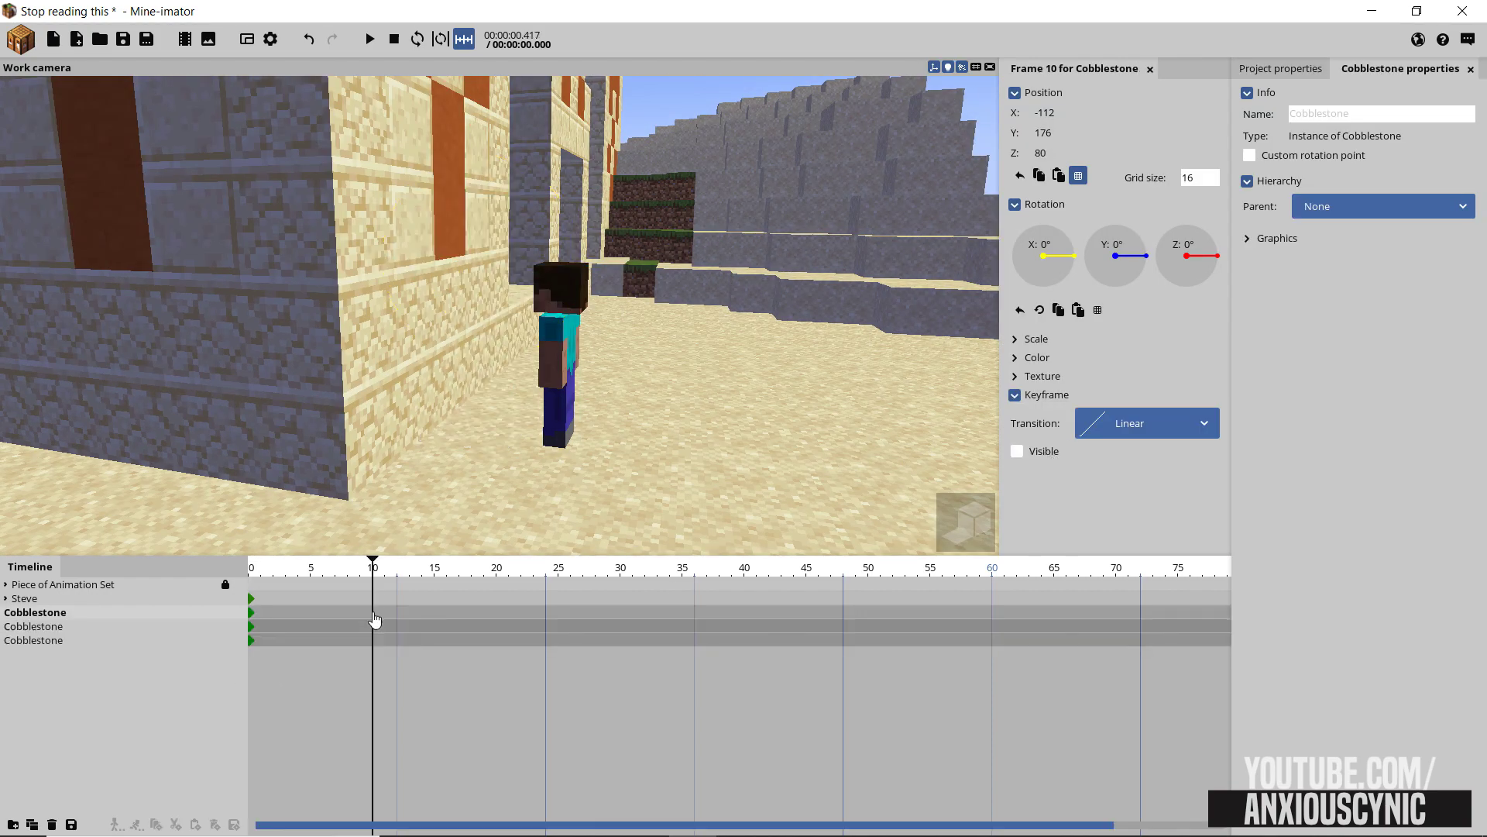
left_click(622, 612)
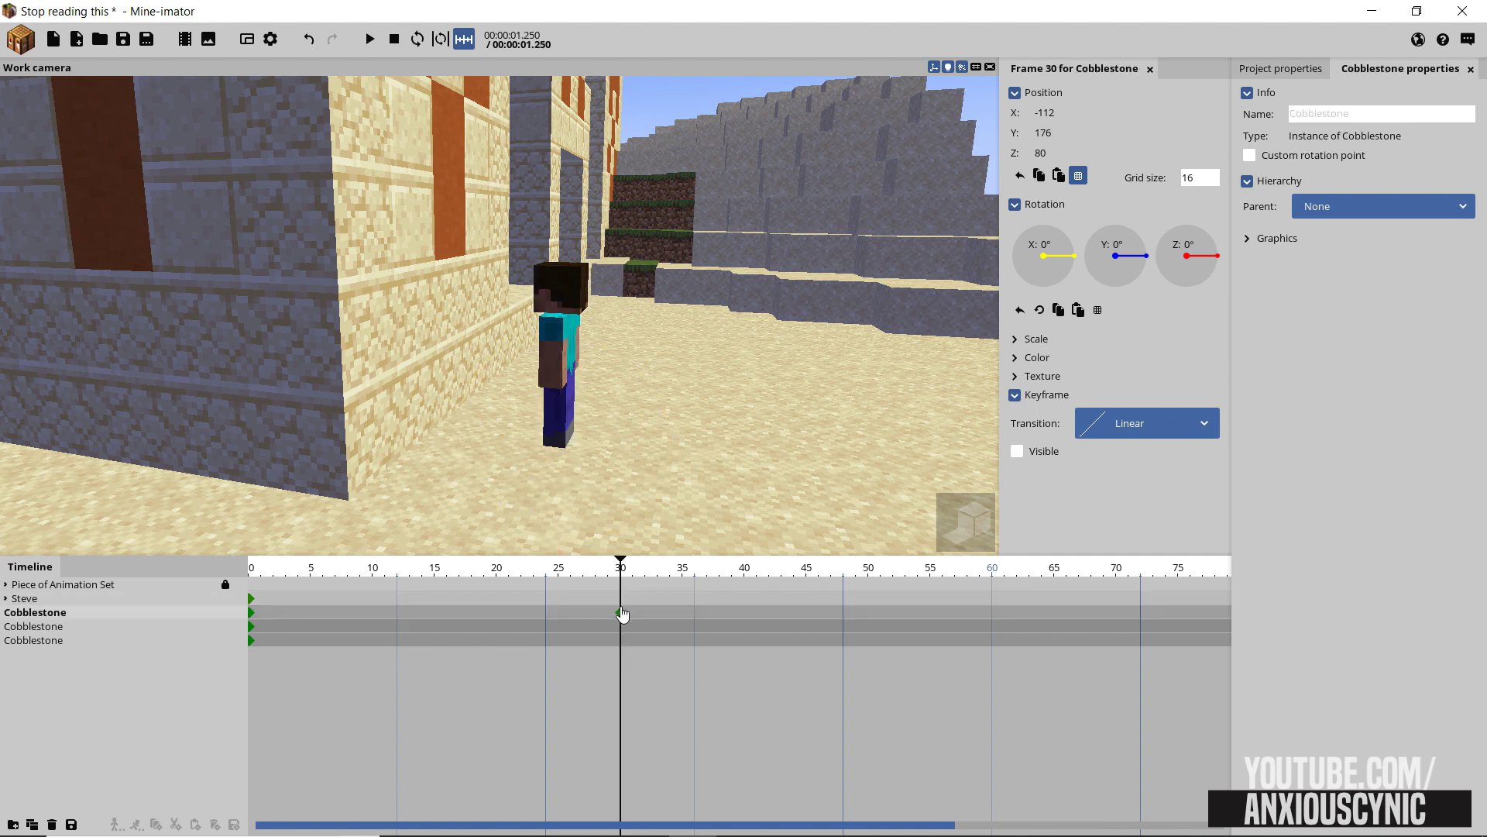
left_click(1045, 453)
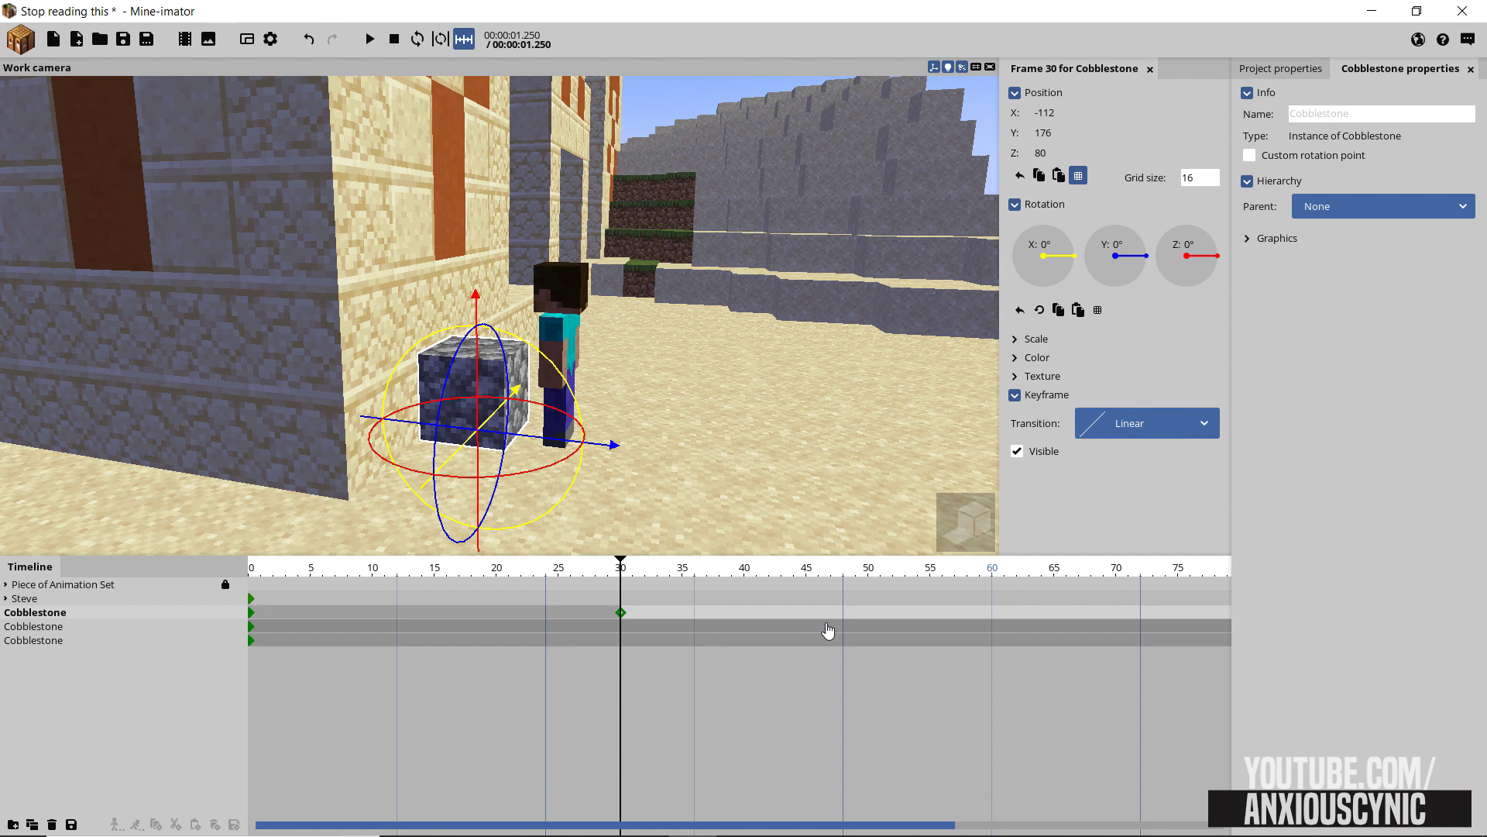
left_click(995, 627)
left_click(1038, 452)
middle_click_drag(1029, 614, 863, 641)
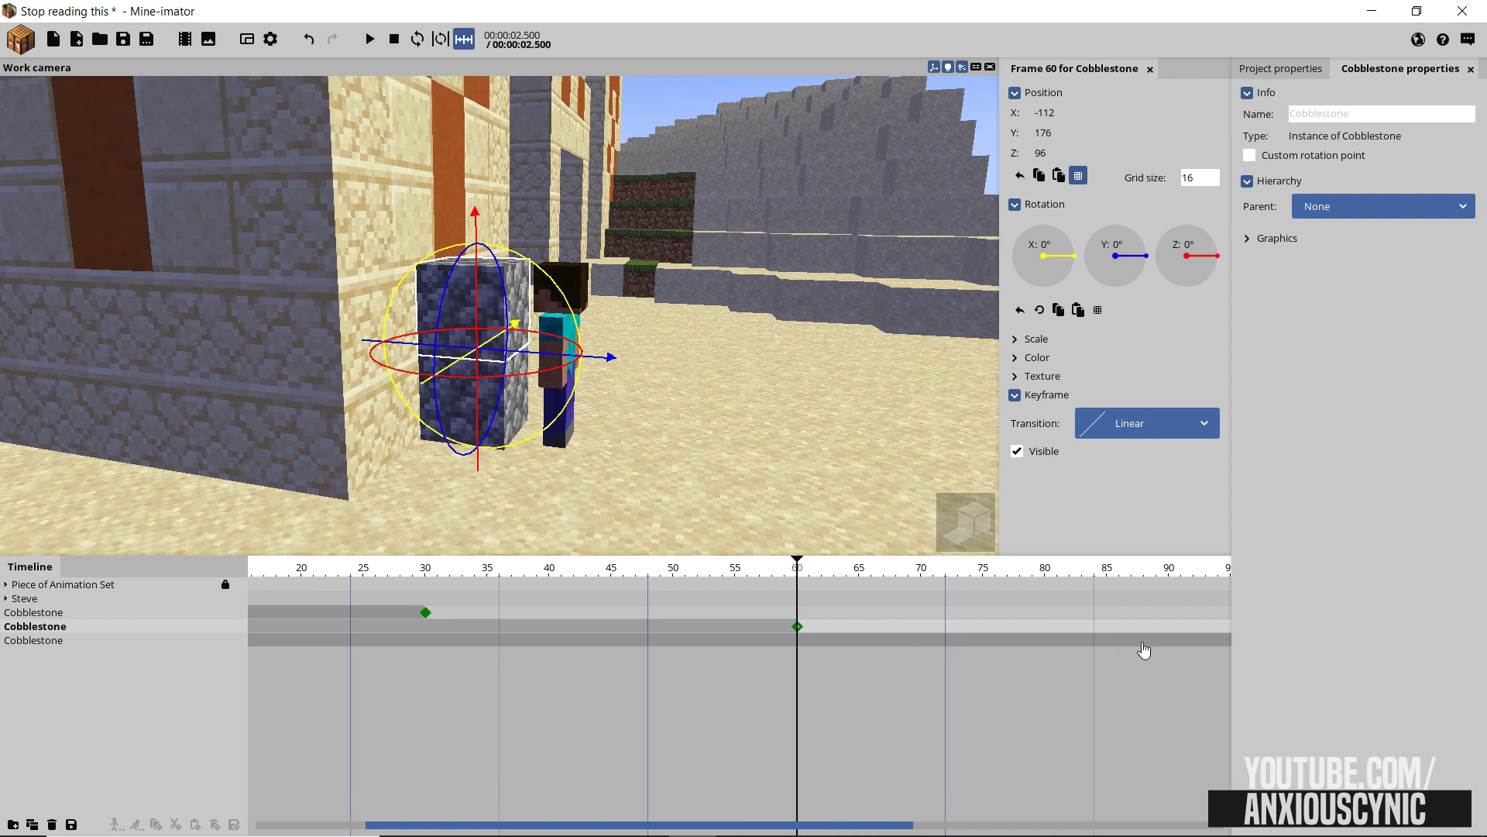
left_click(1172, 643)
left_click(1038, 452)
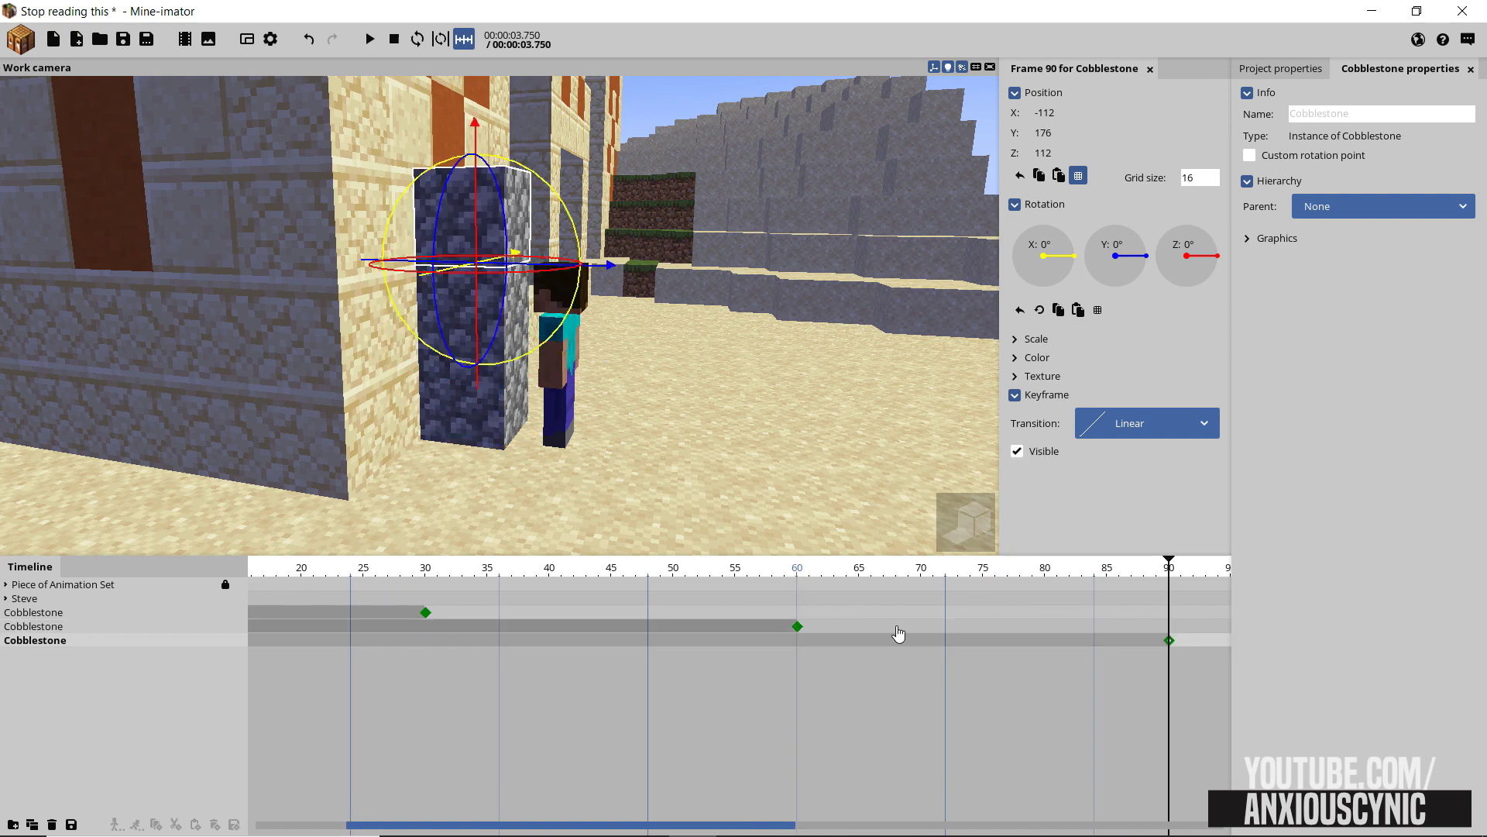
Play the animation from frame 11 and scrub to frame 68 to check when the blocks appear
left_click_drag(433, 570, 190, 579)
right_click_drag(710, 316, 612, 304)
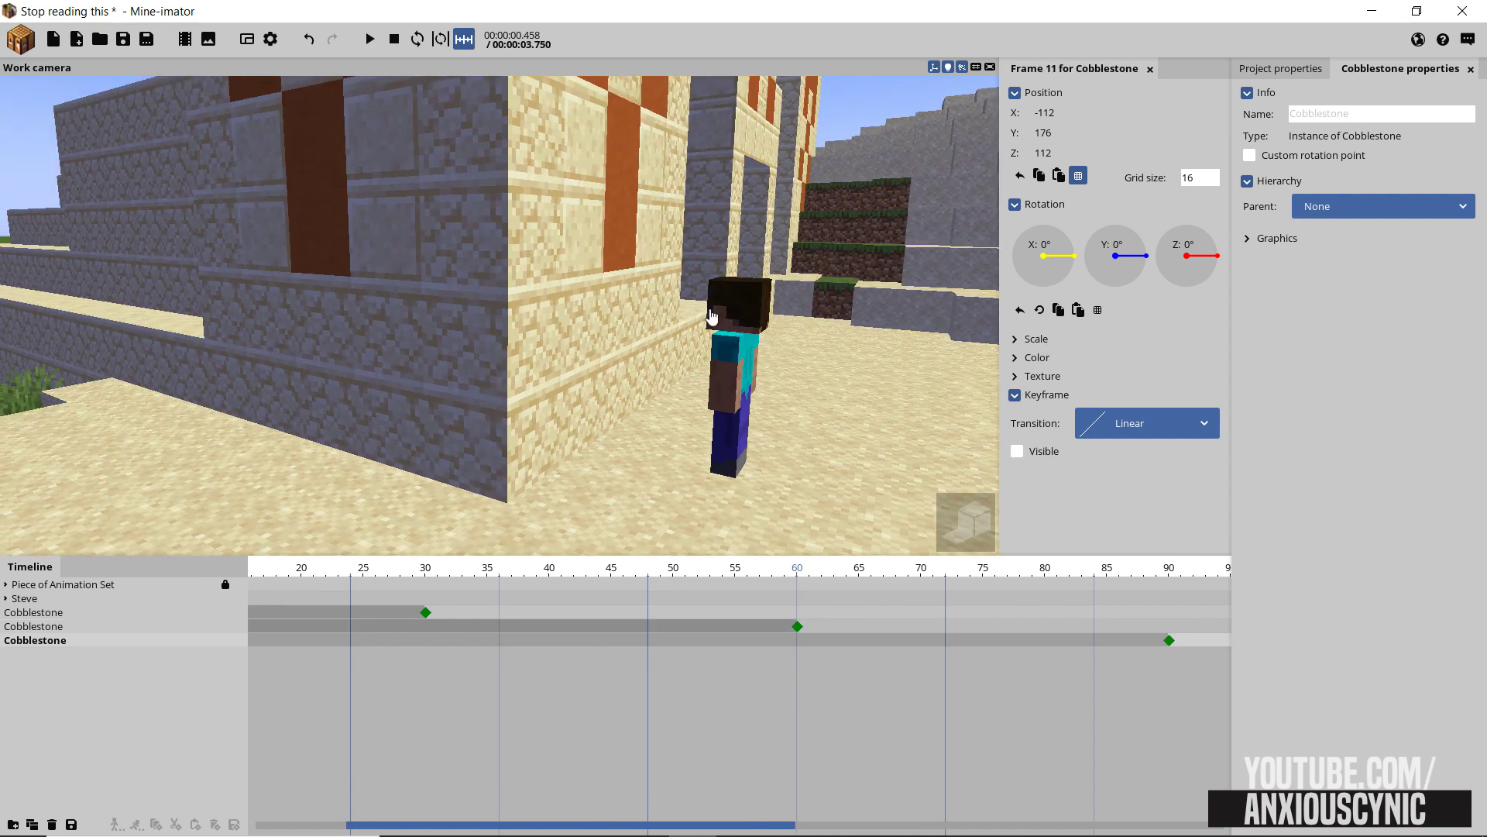
key("space")
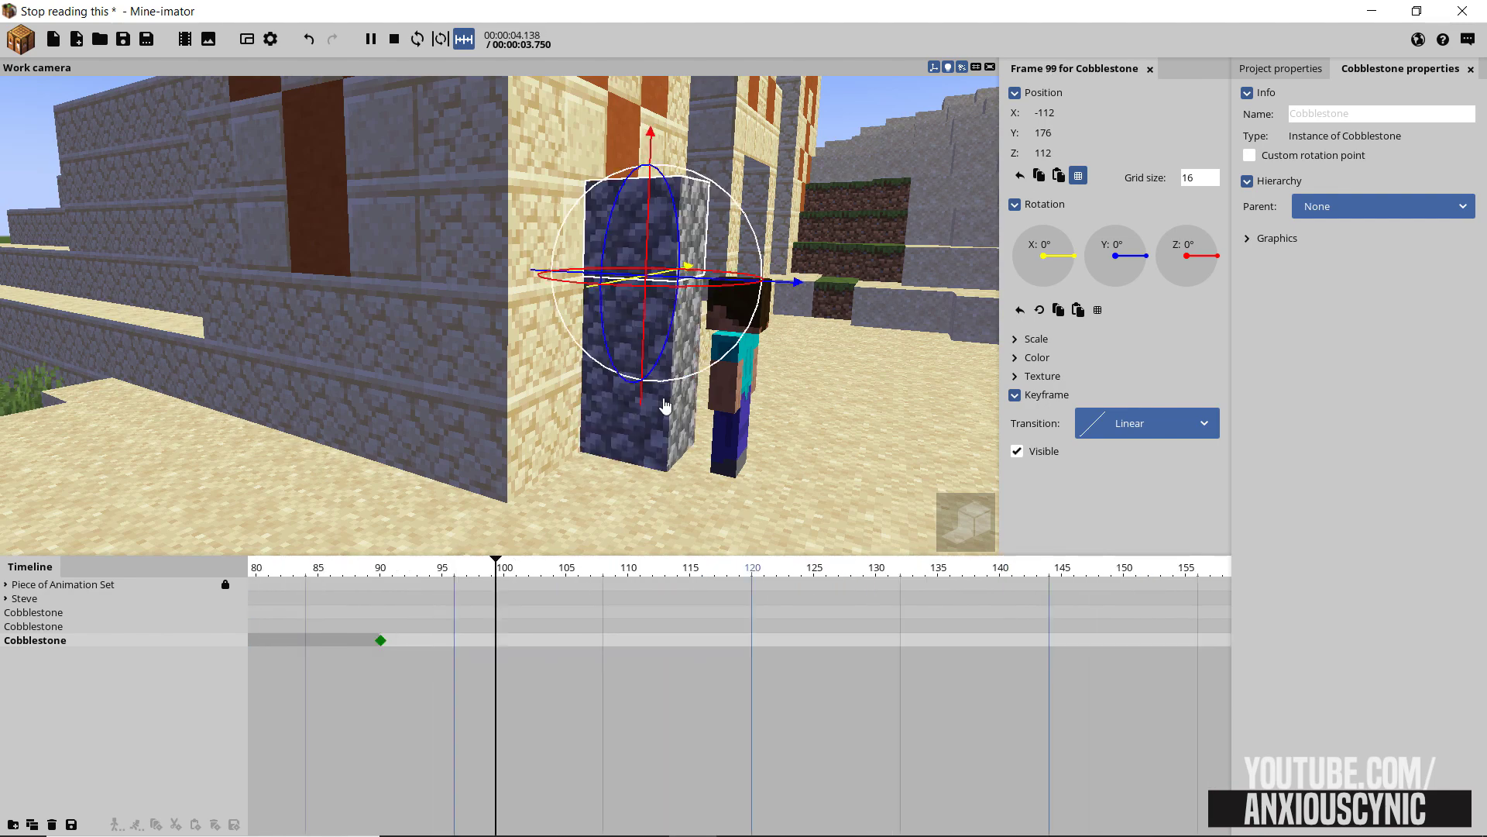
key("space")
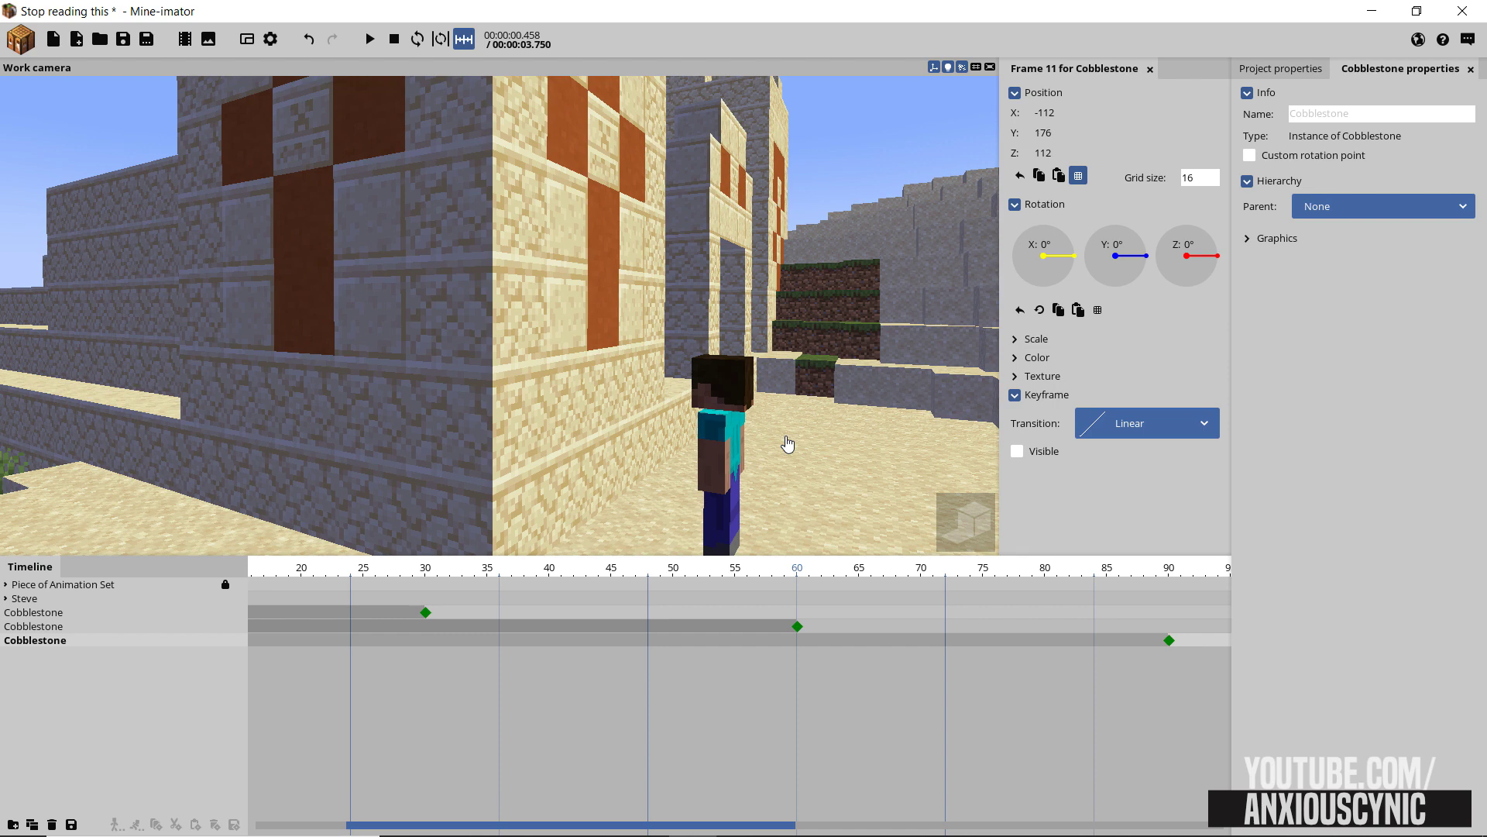
left_click_drag(432, 580, 896, 587)
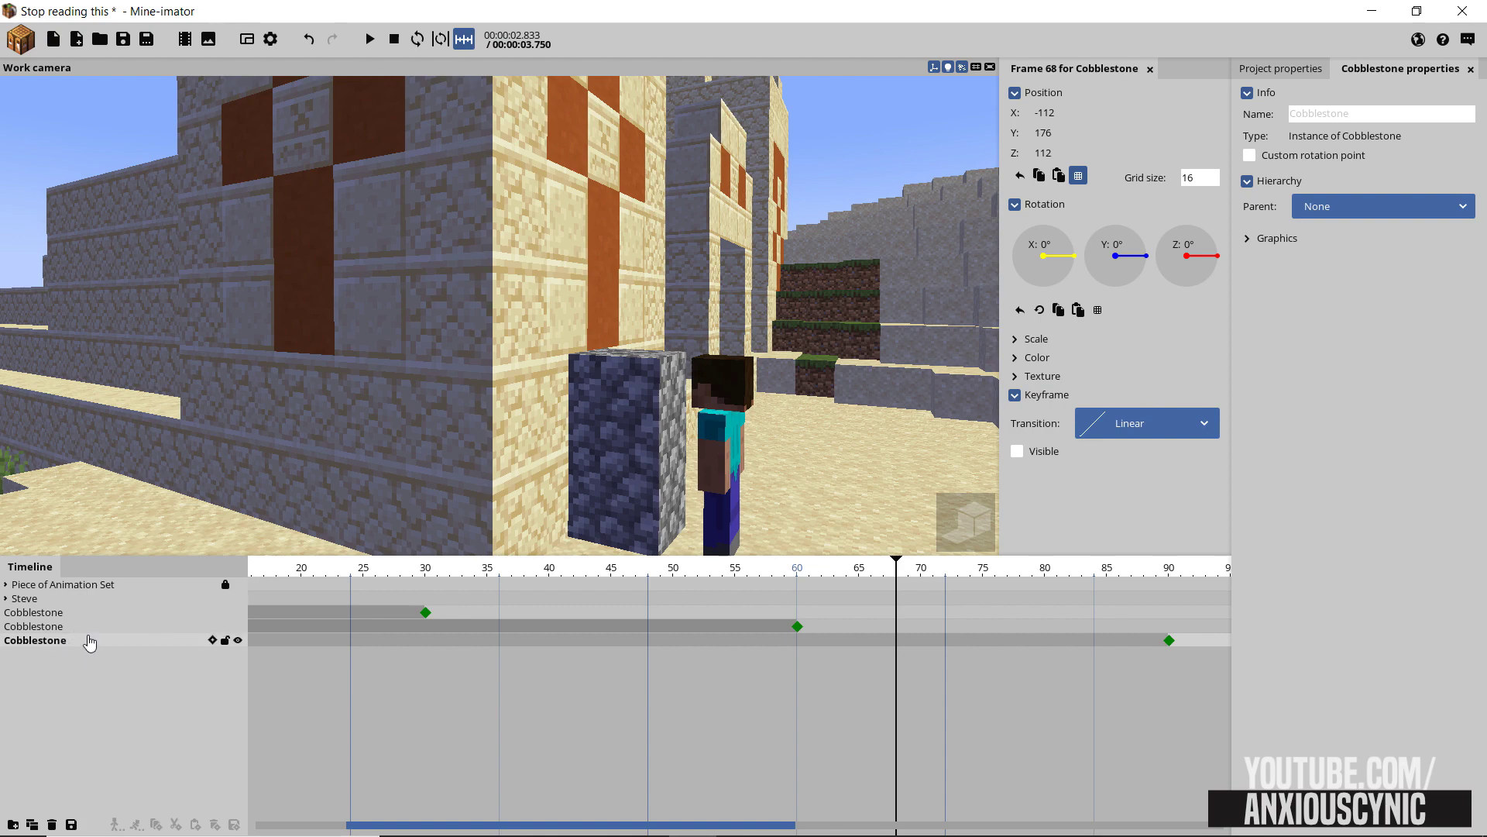
Group the three cobblestone timelines into a new folder and expand the folder
left_click_drag(68, 671, 56, 617)
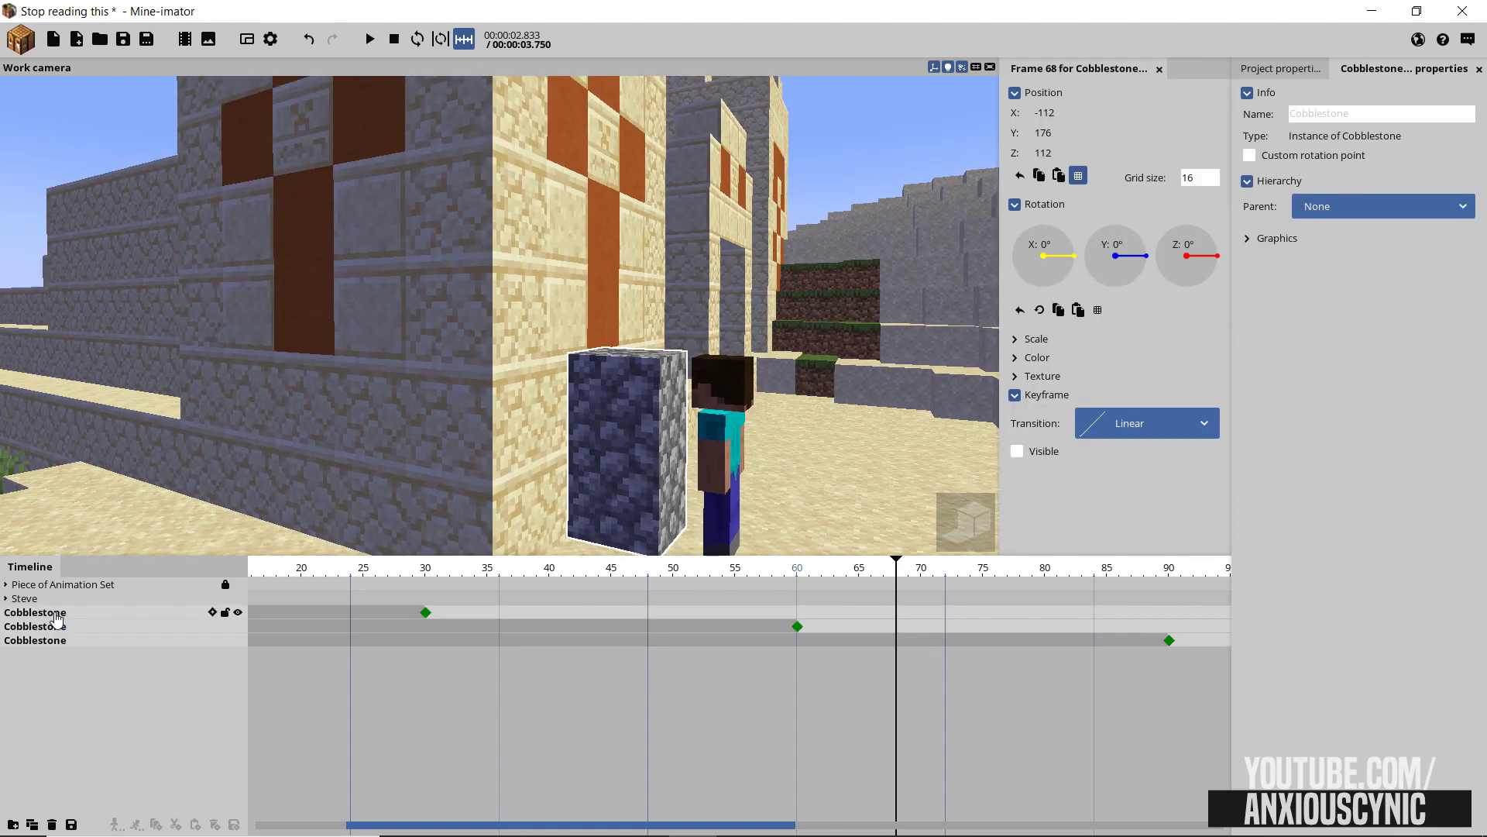
left_click(13, 824)
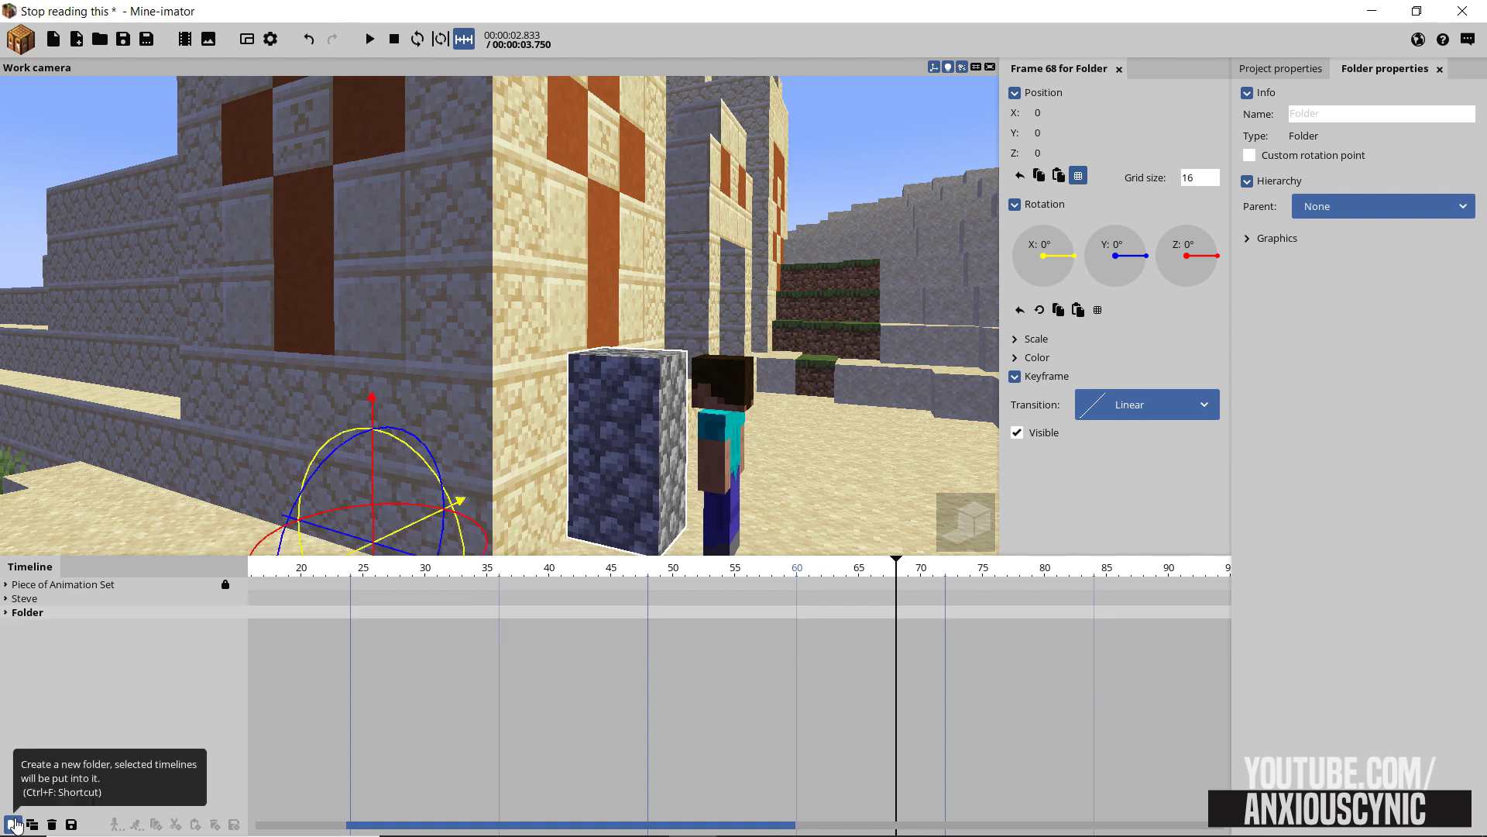
left_click(6, 612)
left_click(5, 611)
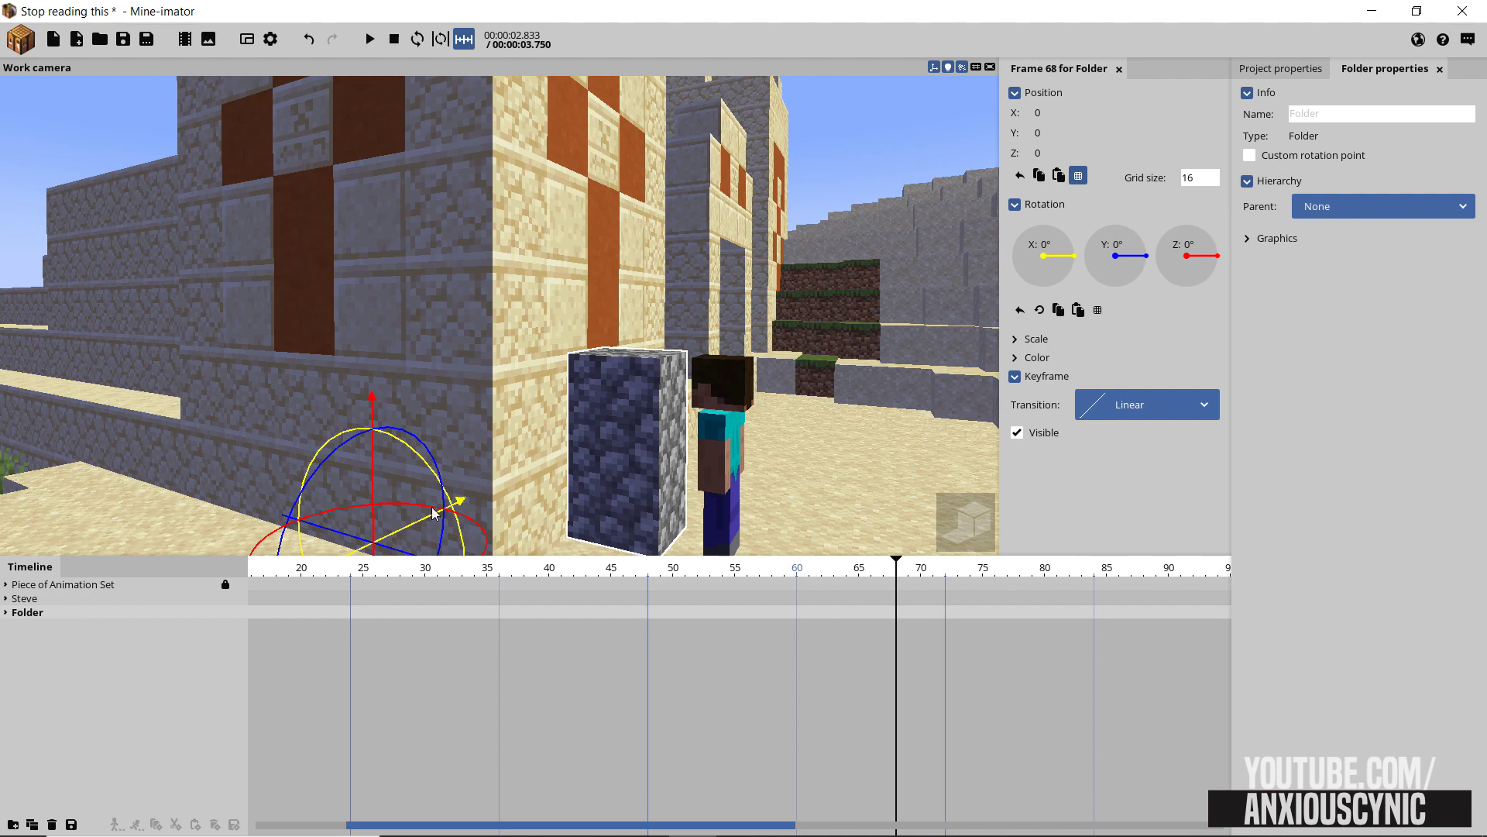
left_click(5, 612)
Offset the blocks like stairs, moving the middle one to X -96 at frame 60 and the highest to X -80 at frame 90
left_click(78, 657)
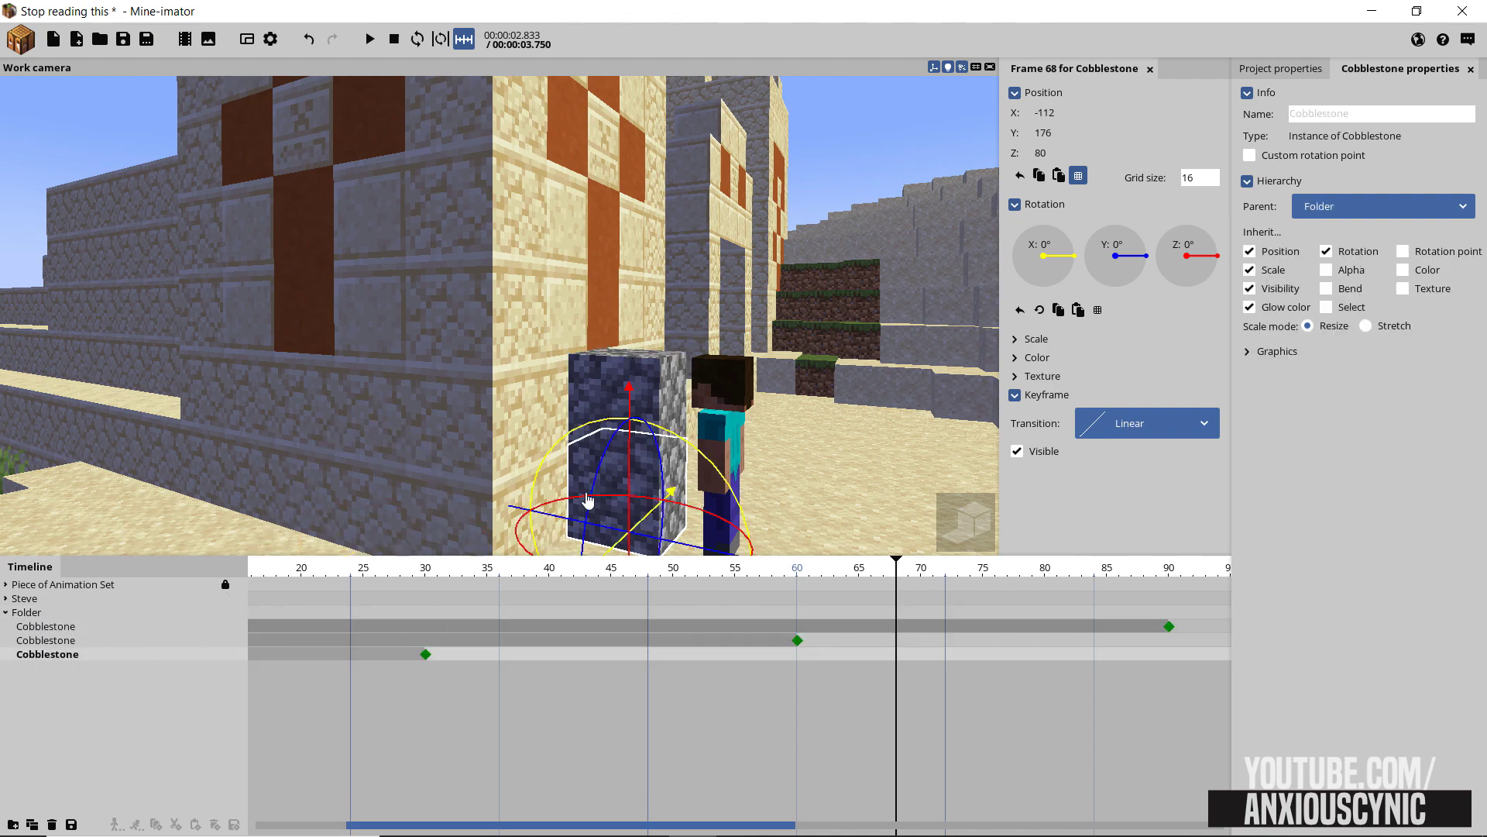
left_click_drag(620, 348, 450, 349)
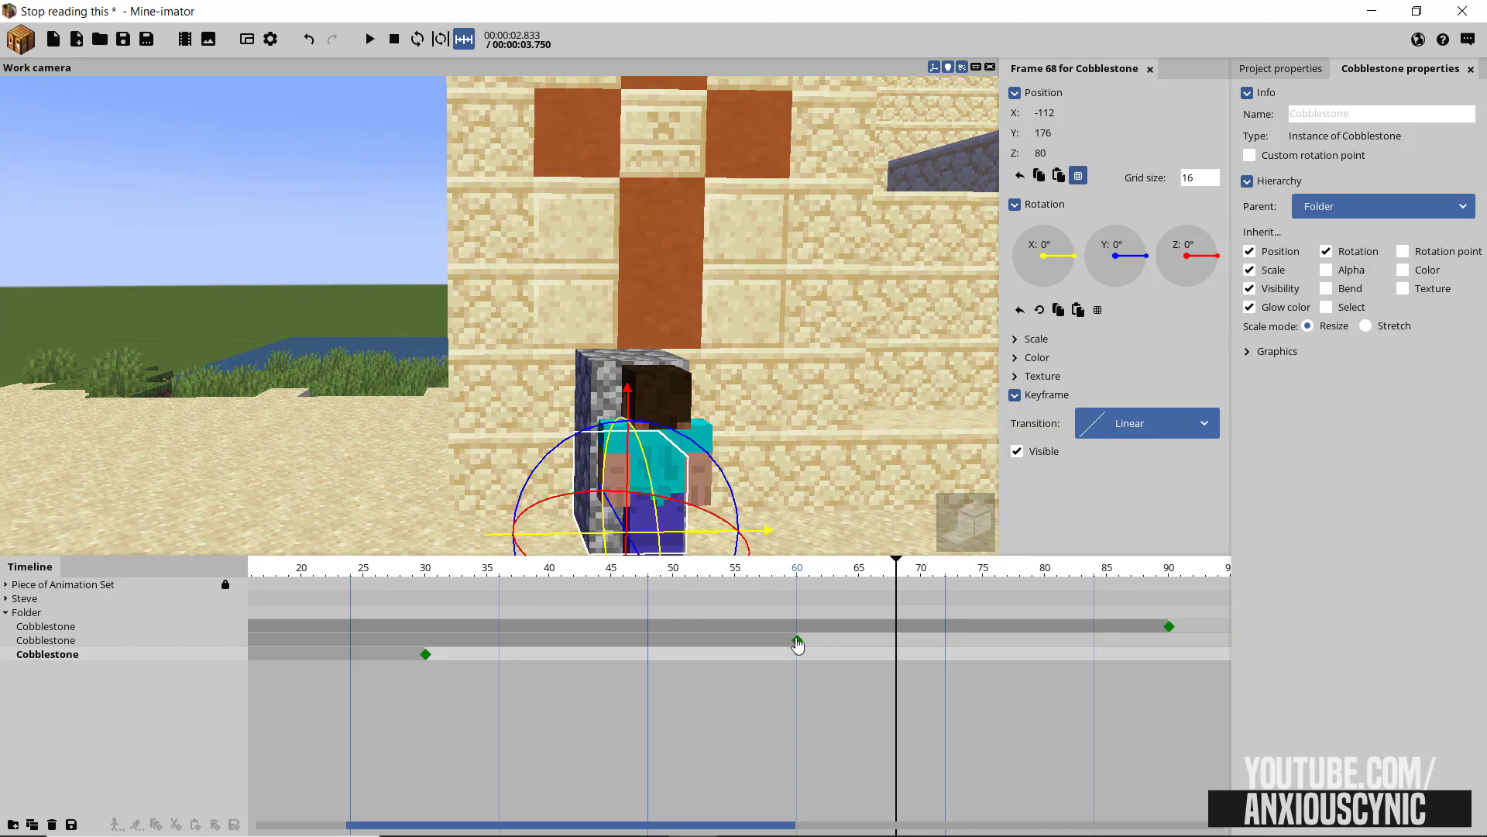
left_click(798, 642)
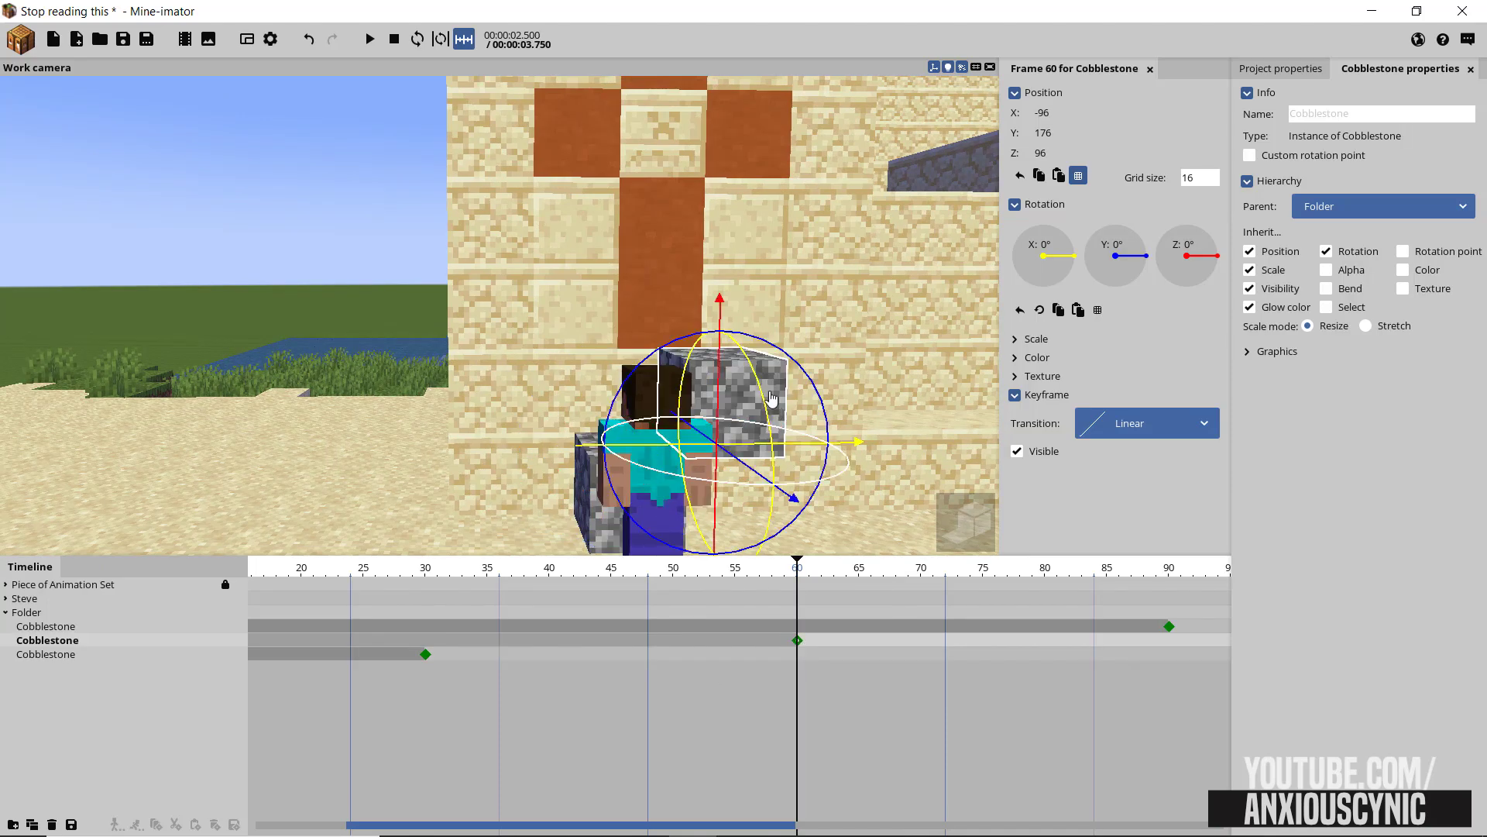
left_click(1170, 627)
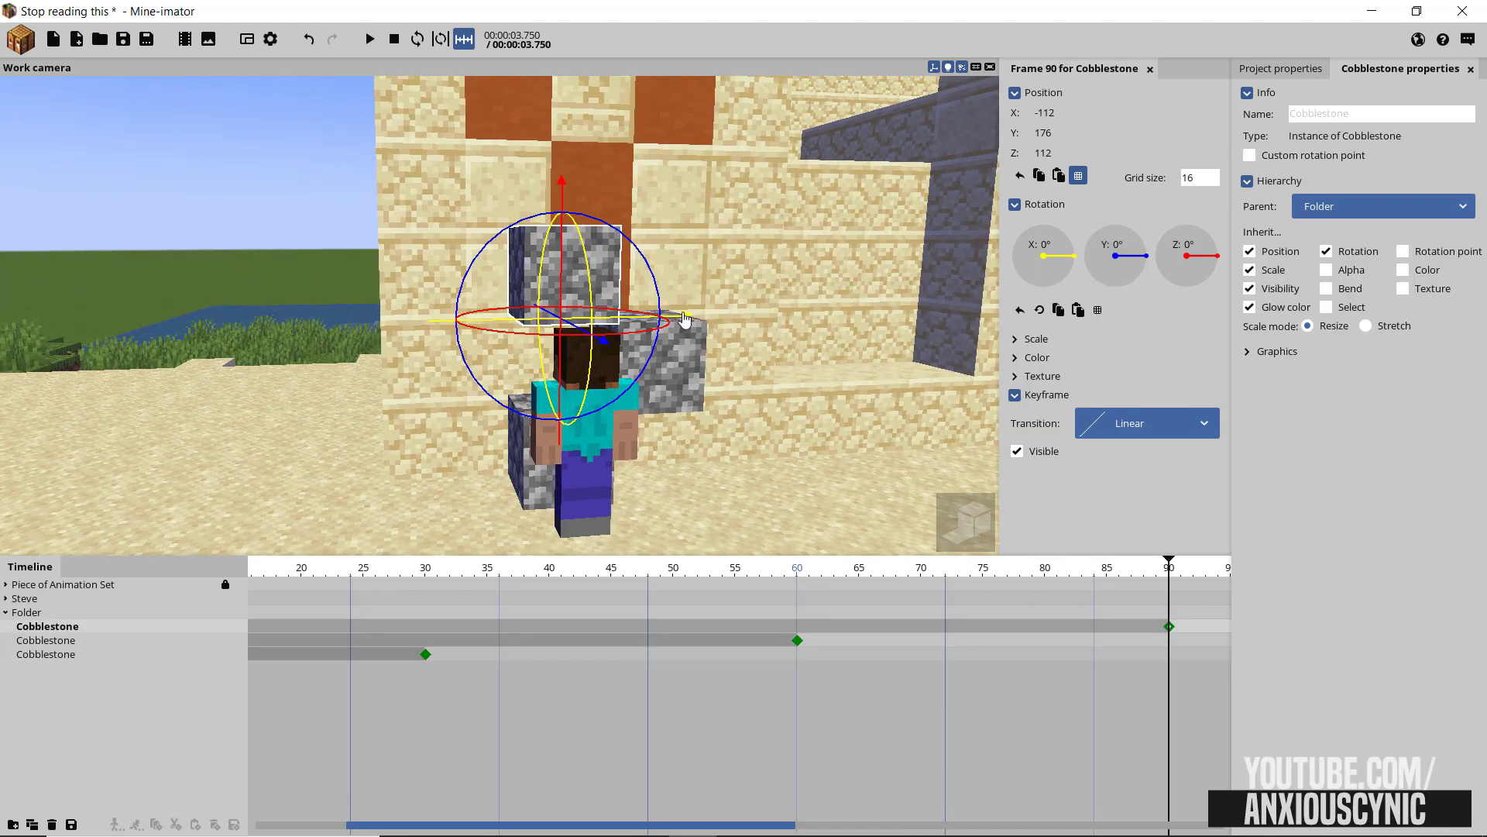
mouse_move(595, 513)
left_mouse_down()
mouse_move(728, 513)
mouse_move(595, 513)
left_mouse_up()
right_click_drag(597, 509, 643, 491)
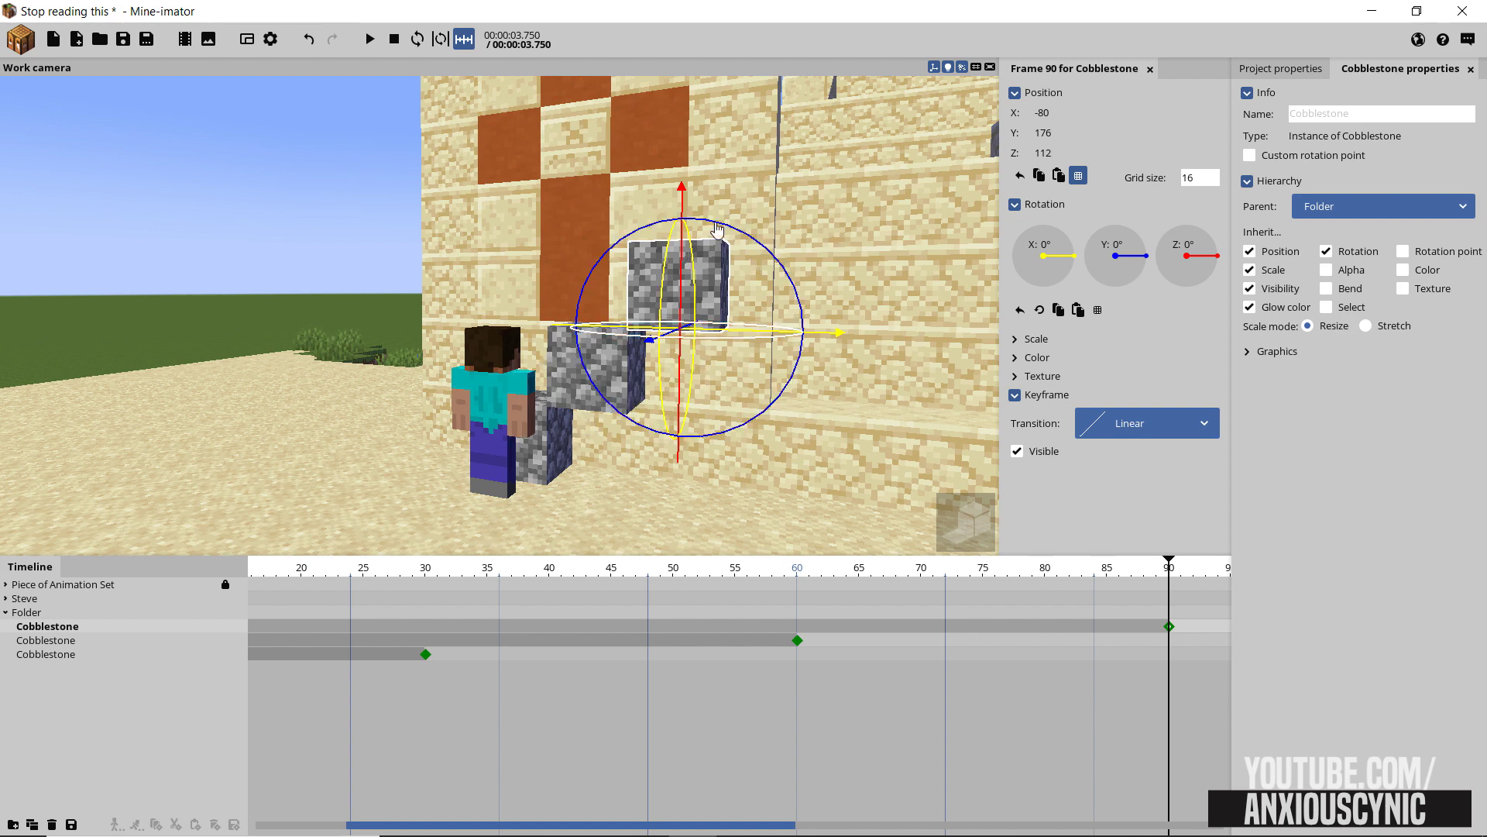
Collapse the folder that holds the three cobblestone timelines
left_click_drag(494, 447, 547, 453)
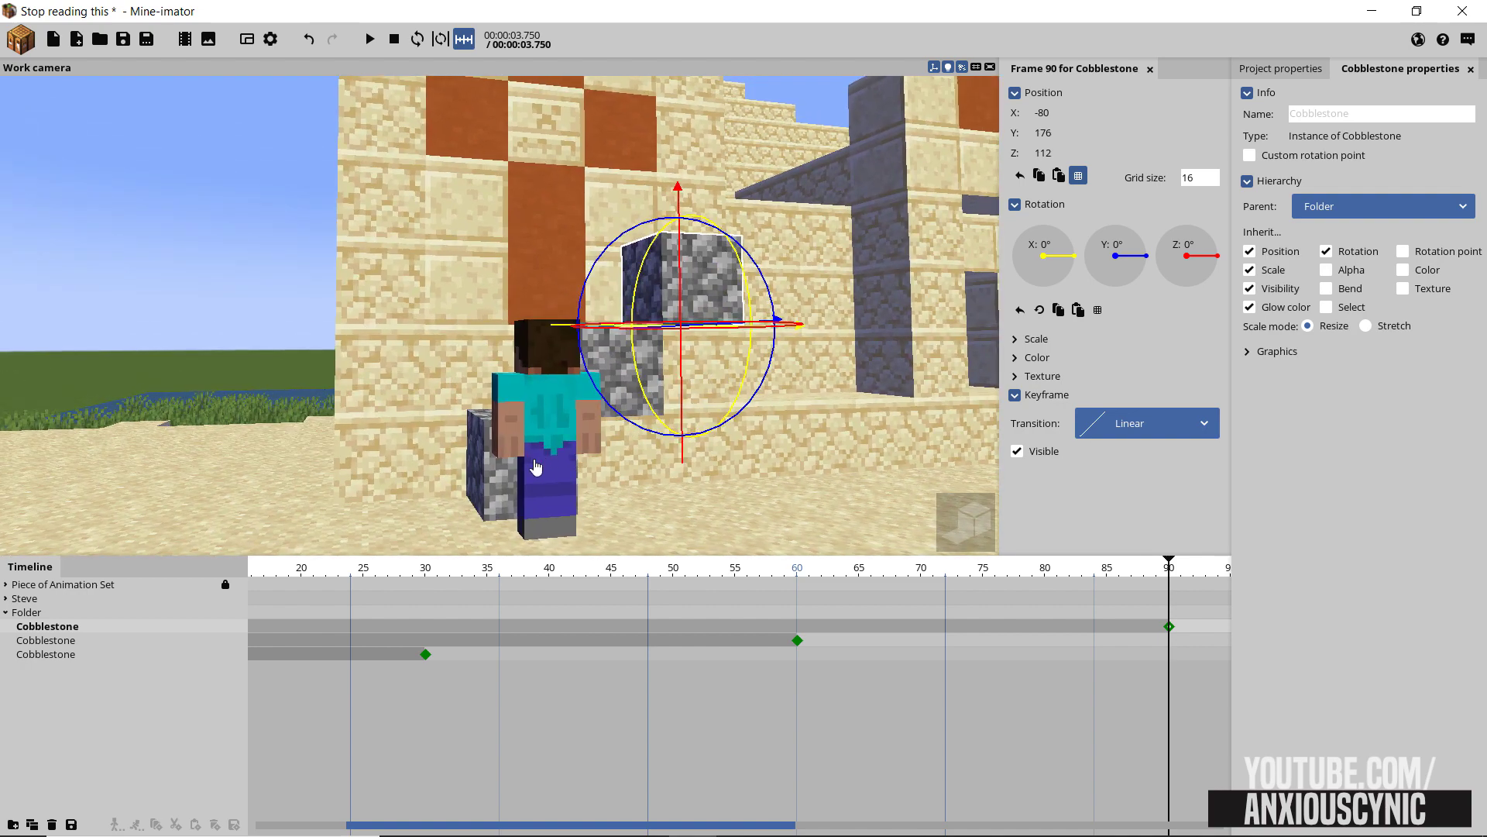
mouse_move(551, 503)
right_mouse_down()
mouse_move(555, 445)
mouse_move(553, 495)
right_mouse_up()
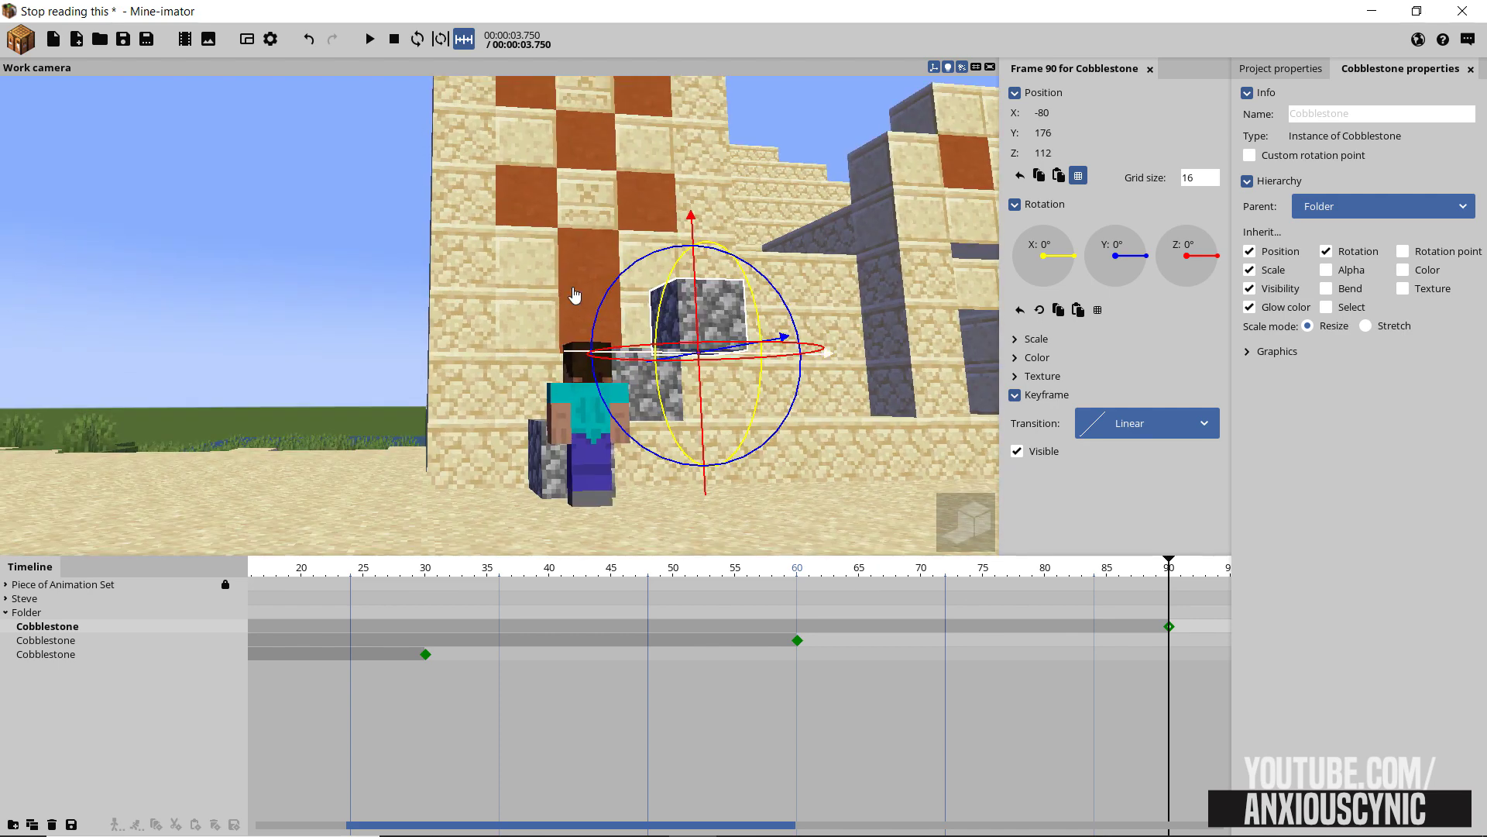
left_click(7, 613)
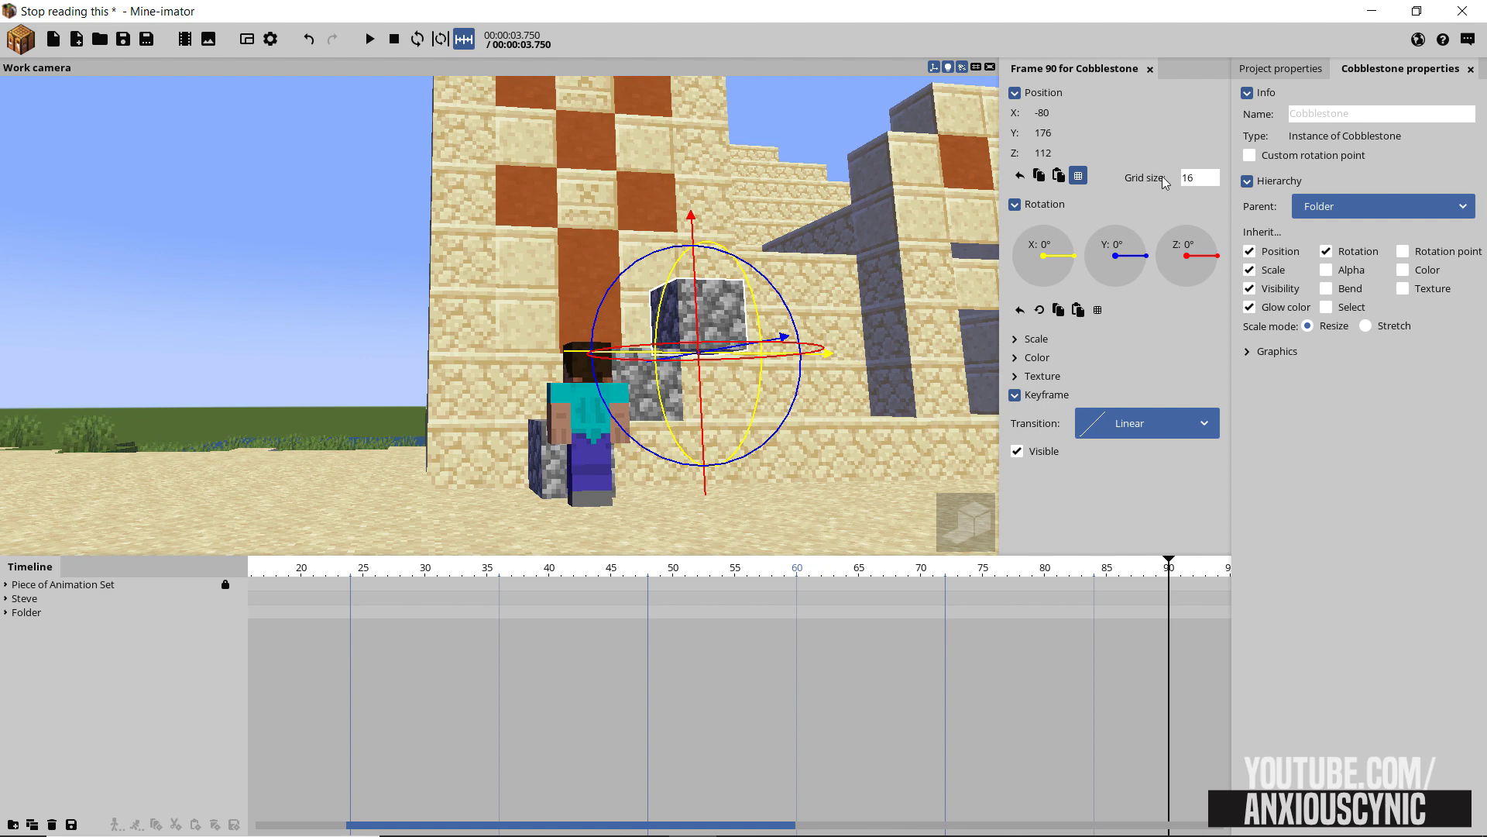
Set the project tempo to 30 and keep the video size at FHD 1080p (1920x1080)
left_click(1273, 69)
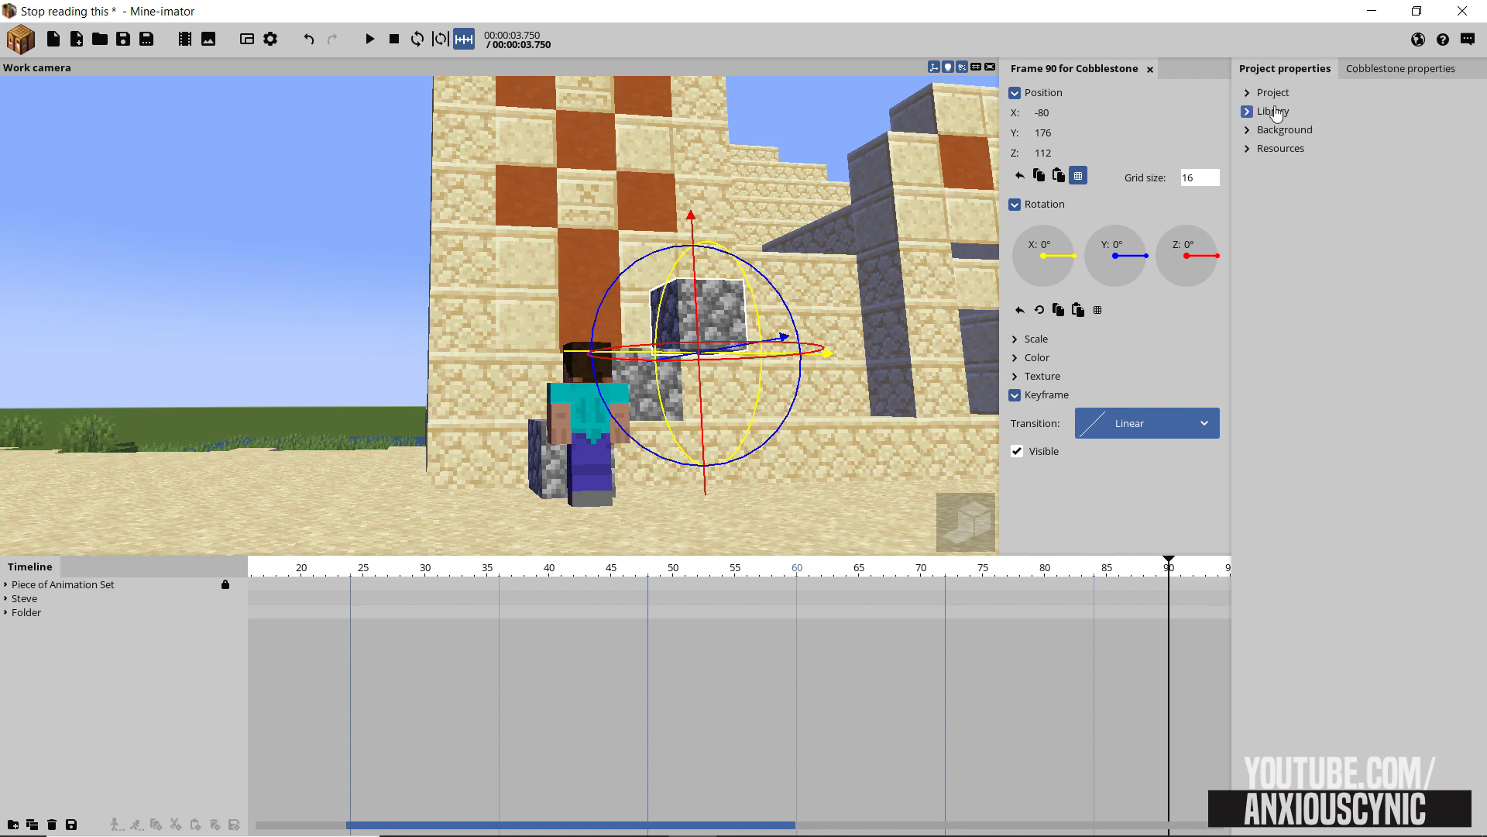
left_click(1273, 93)
type("30")
left_click(1437, 275)
left_click(1354, 328)
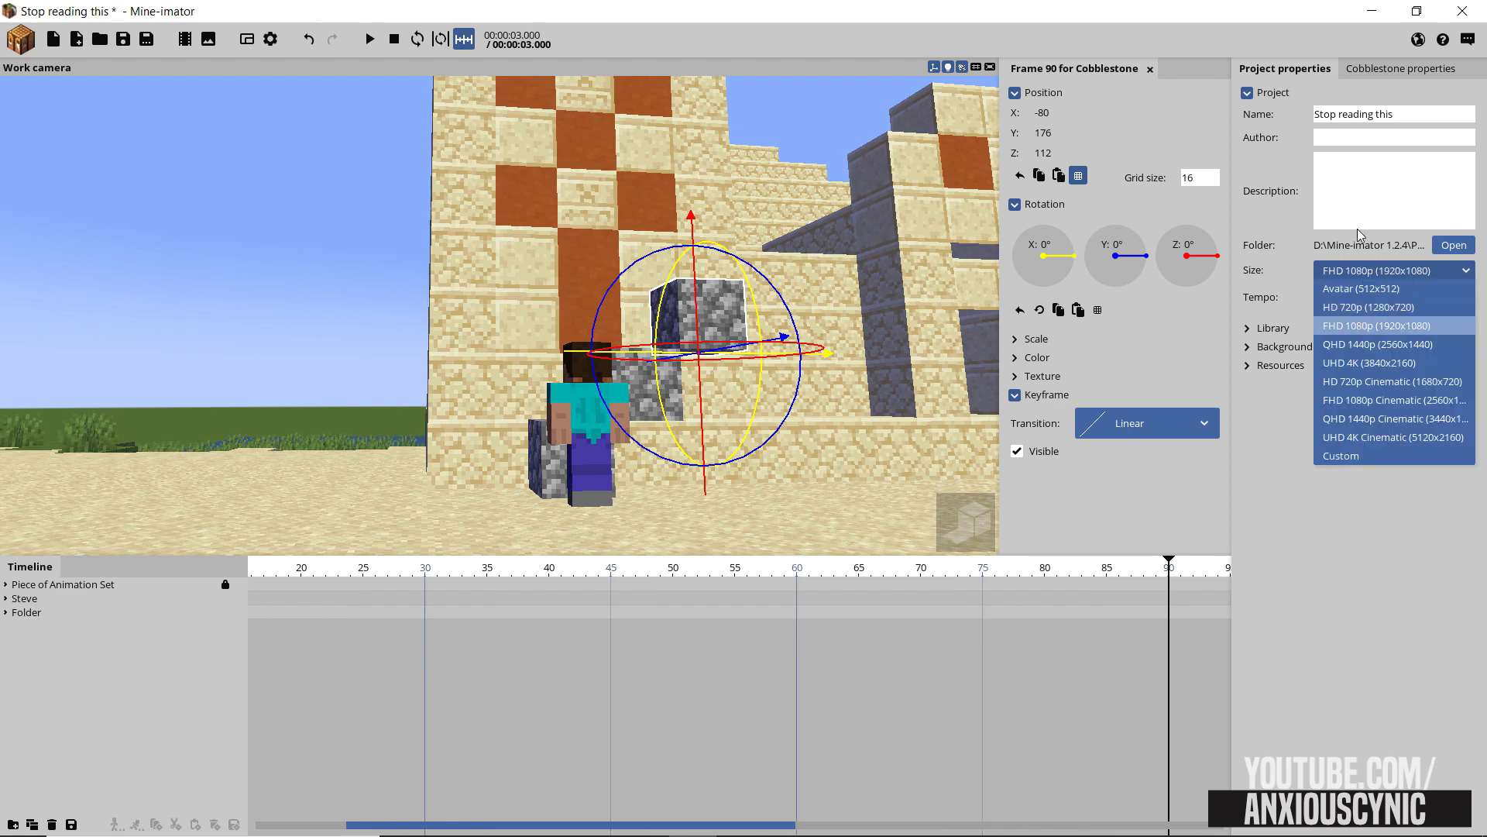
Duplicate the Cobblestone block in the project library
left_click(1247, 91)
left_click(1247, 111)
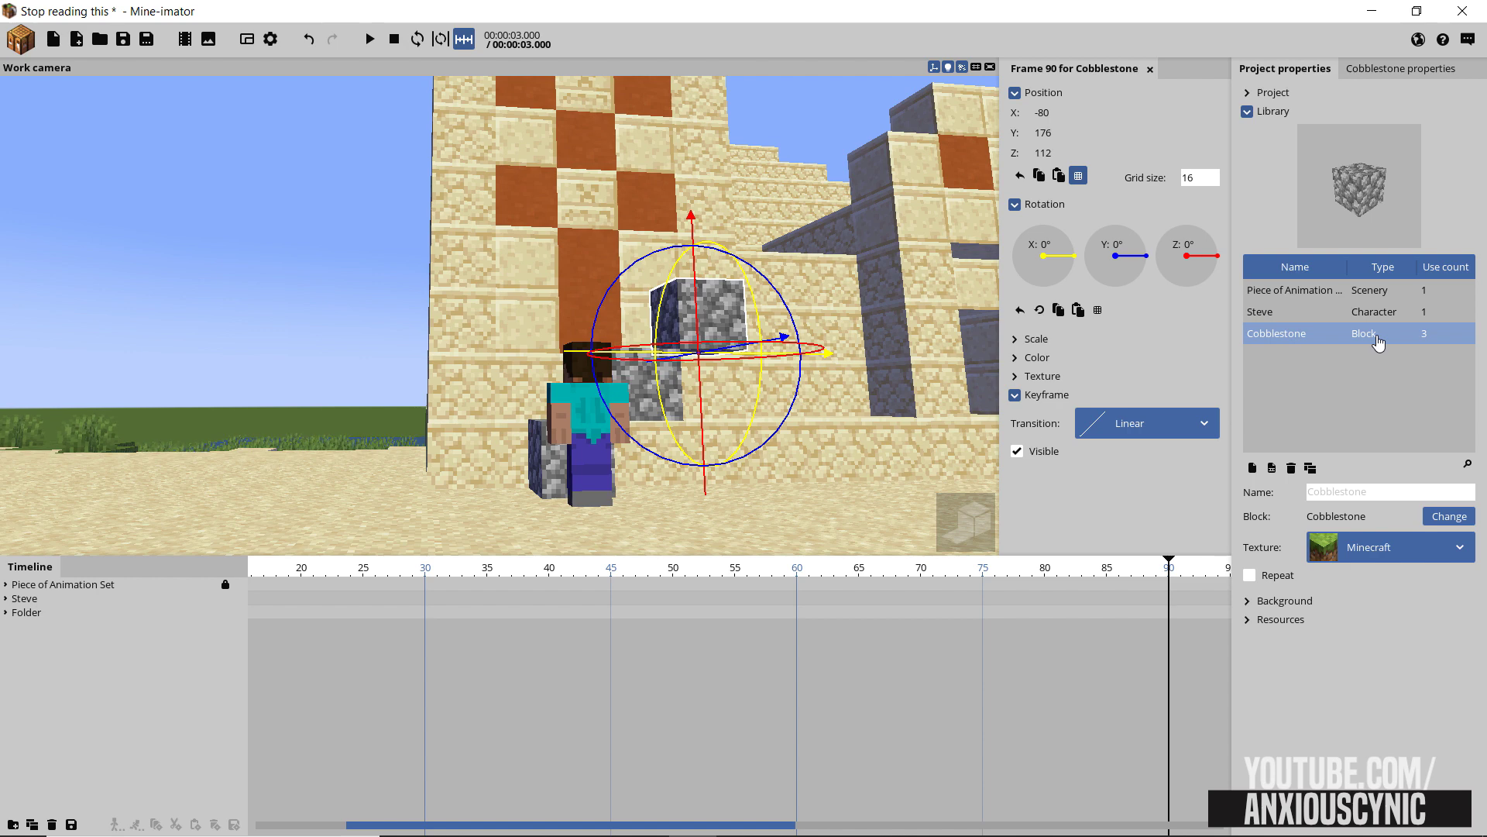
left_click(1311, 467)
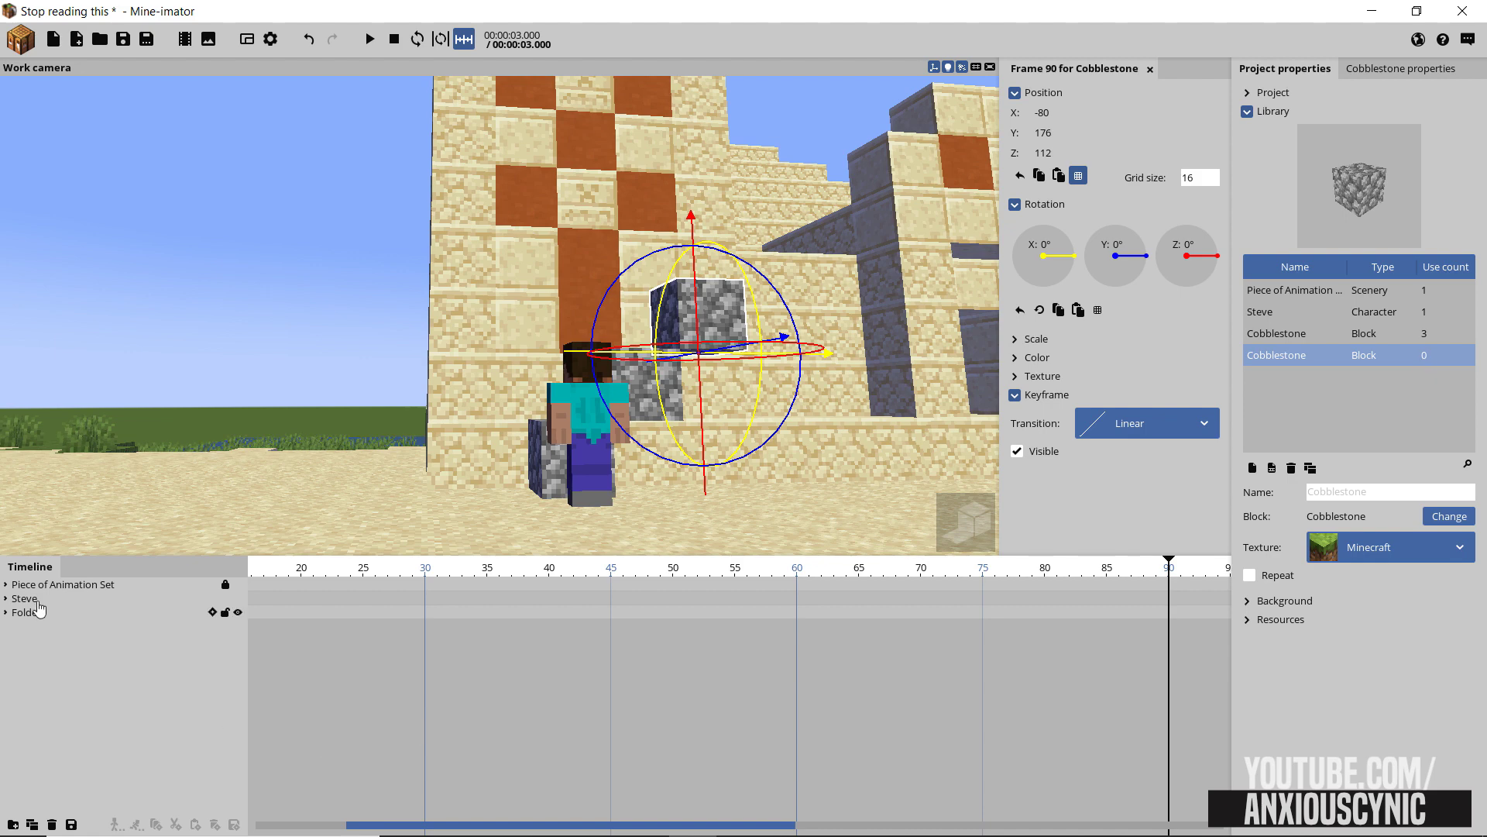
left_click(6, 612)
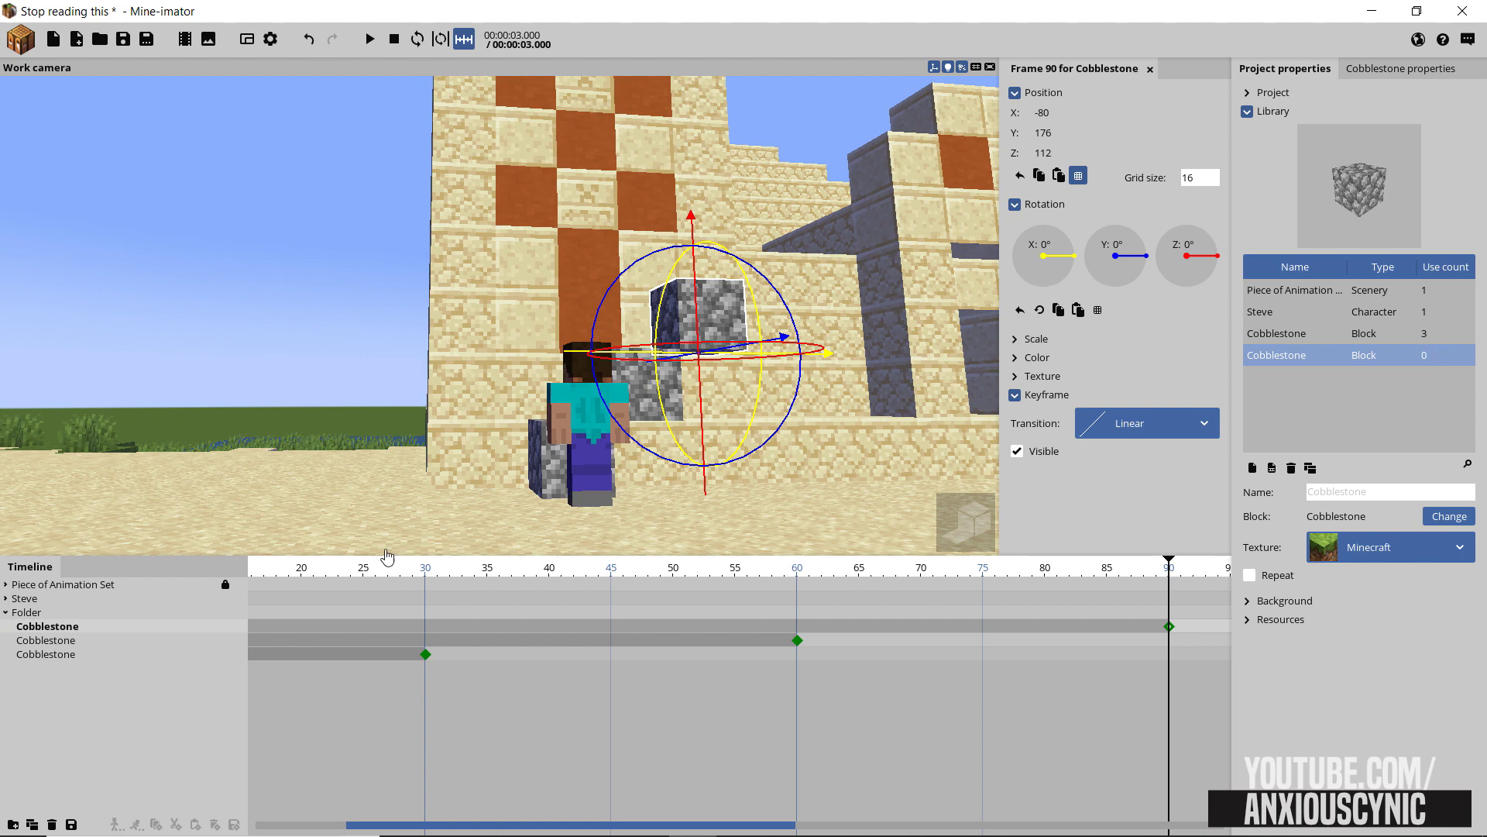
left_click(6, 612)
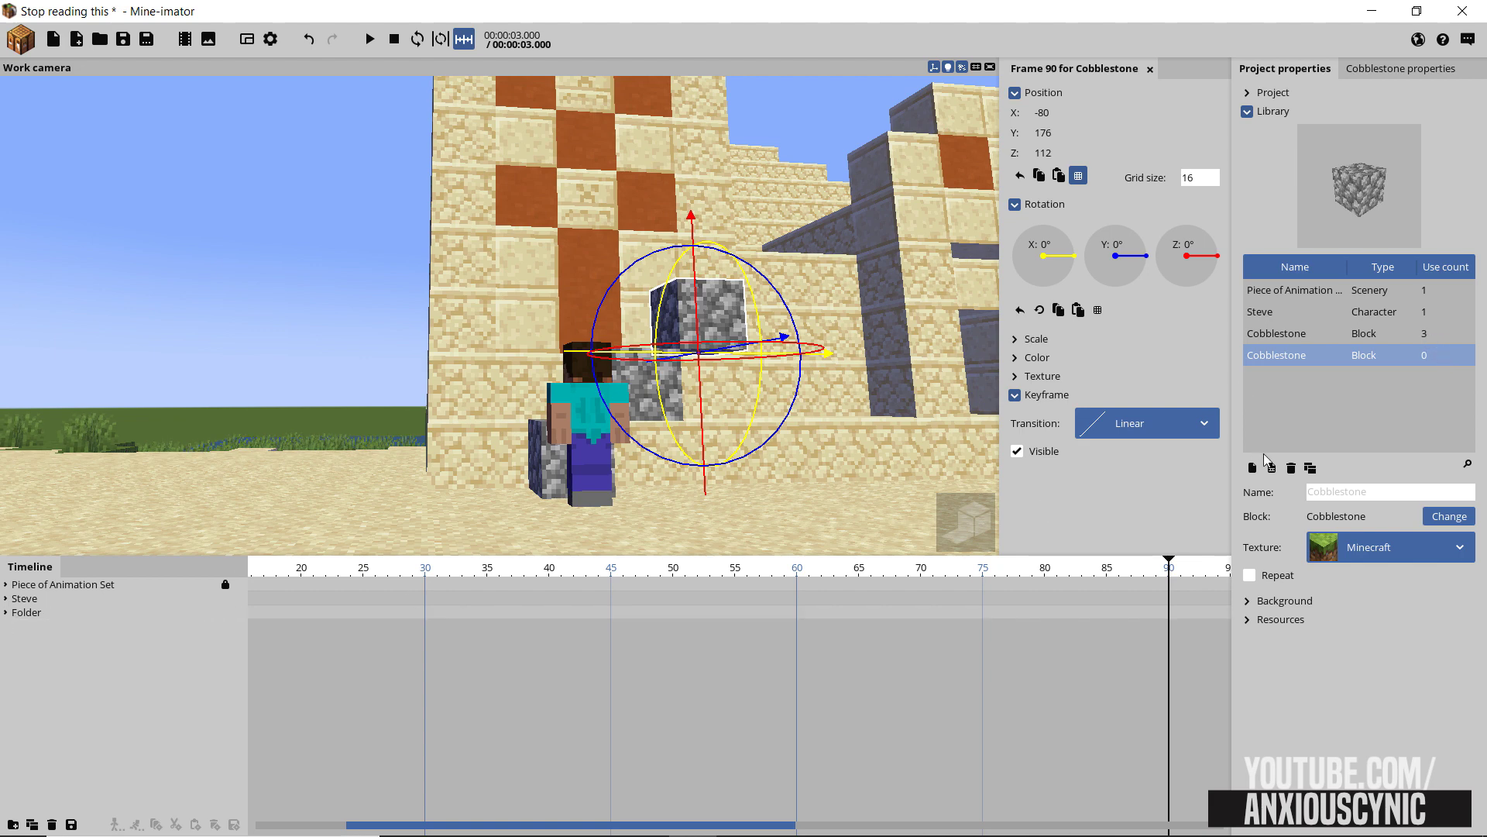
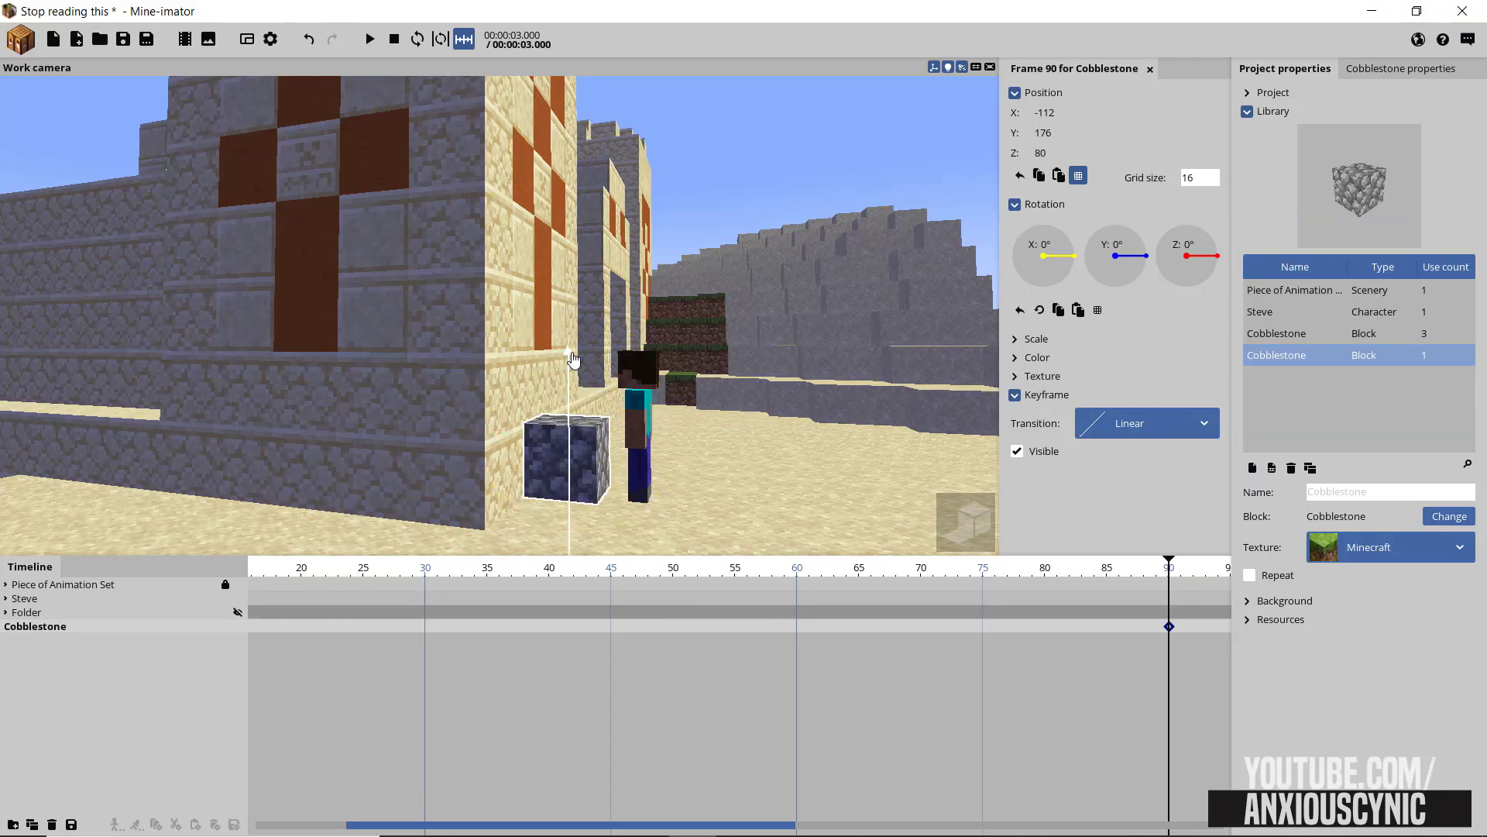
Save the project and enable Repeat for the duplicated Cobblestone block in the library
left_click_drag(732, 337, 566, 338)
right_click_drag(527, 348, 735, 335)
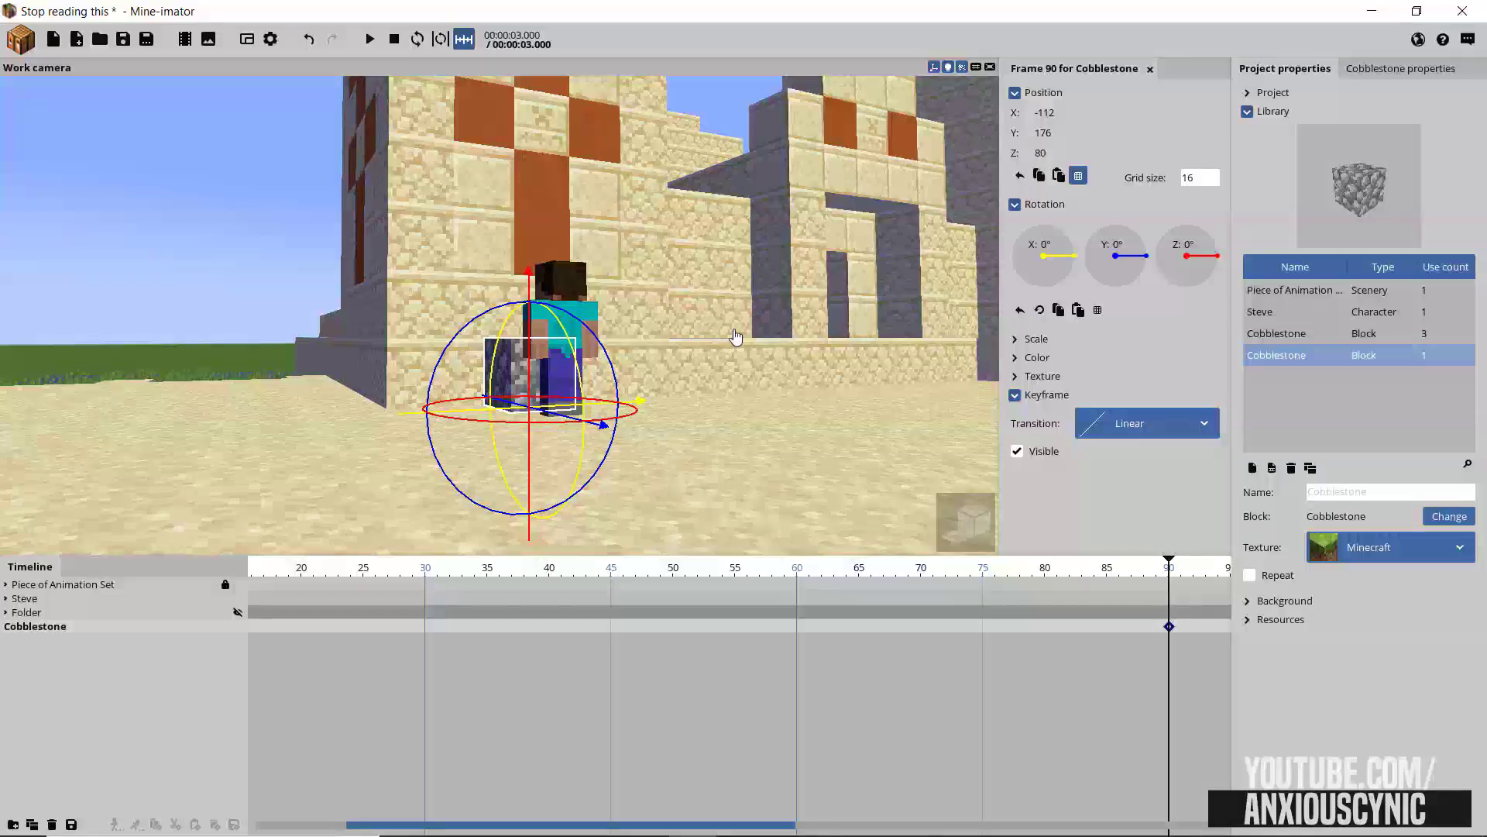
key("ctrl+s")
left_click_drag(734, 329, 717, 318)
scroll(717, 319, "up", 2)
right_click_drag(717, 318, 717, 348)
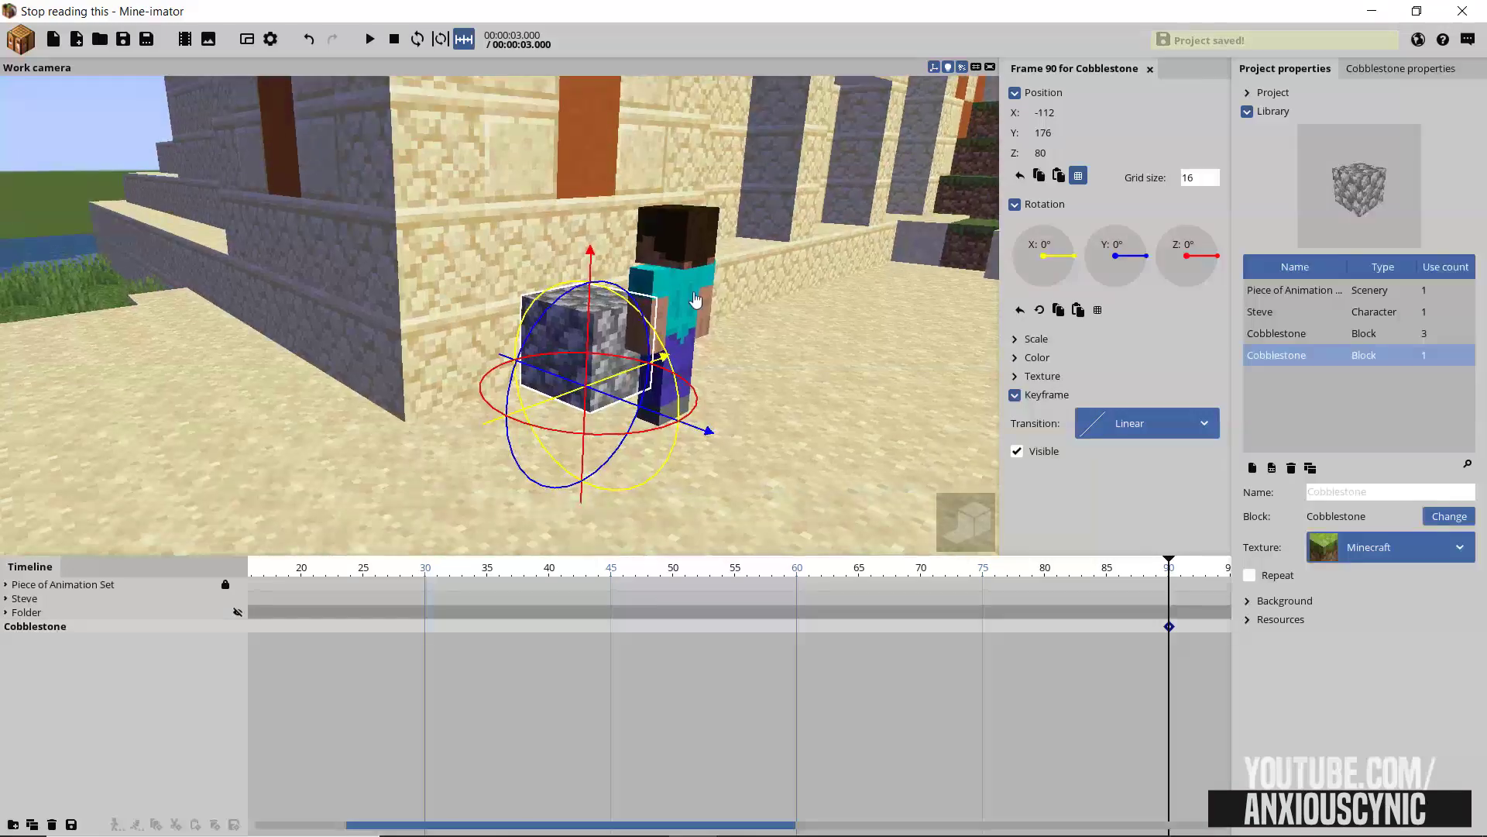
scroll(697, 299, "down", 2)
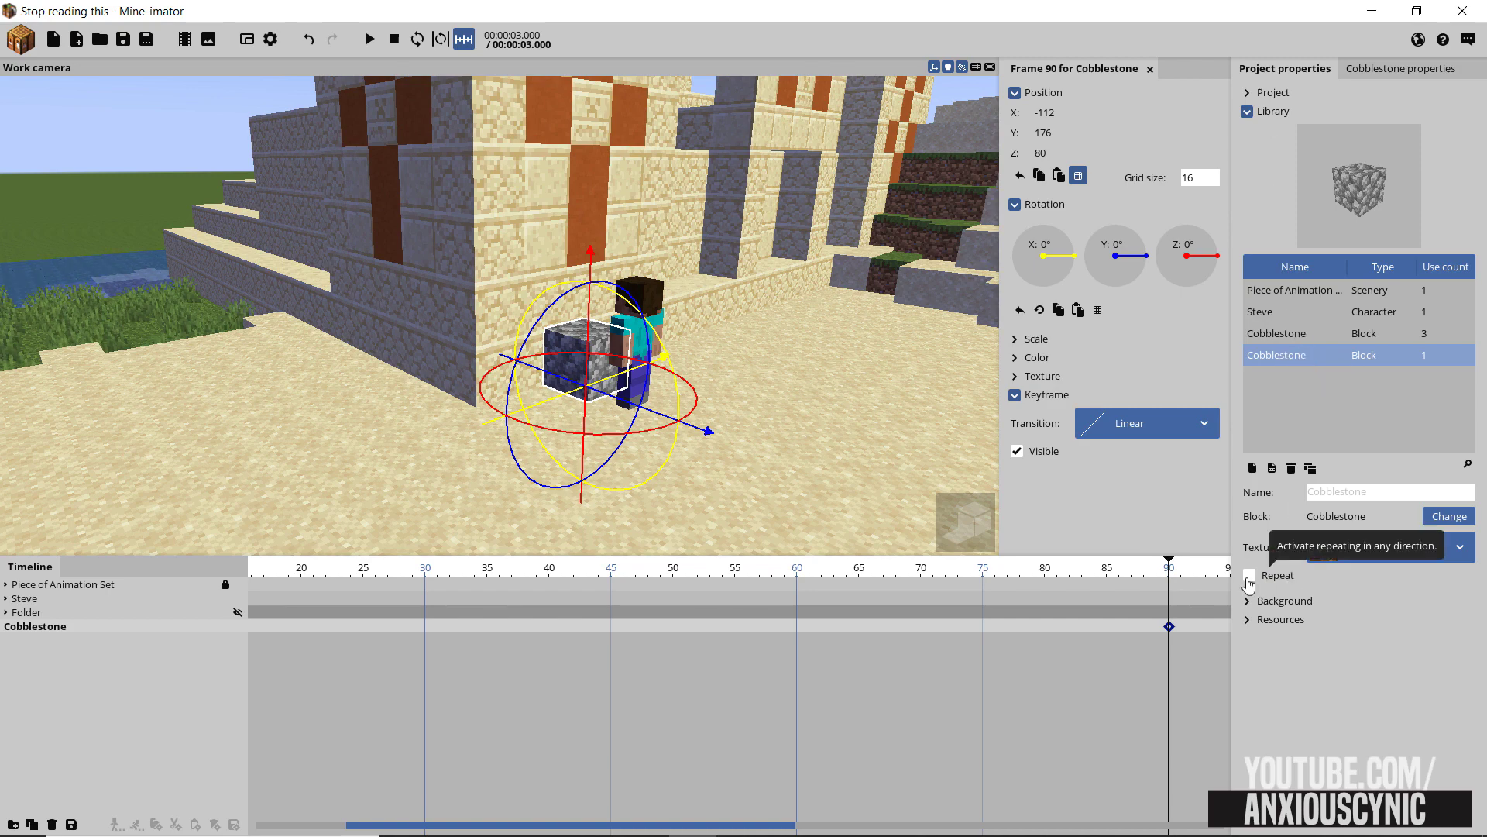
left_click(1250, 578)
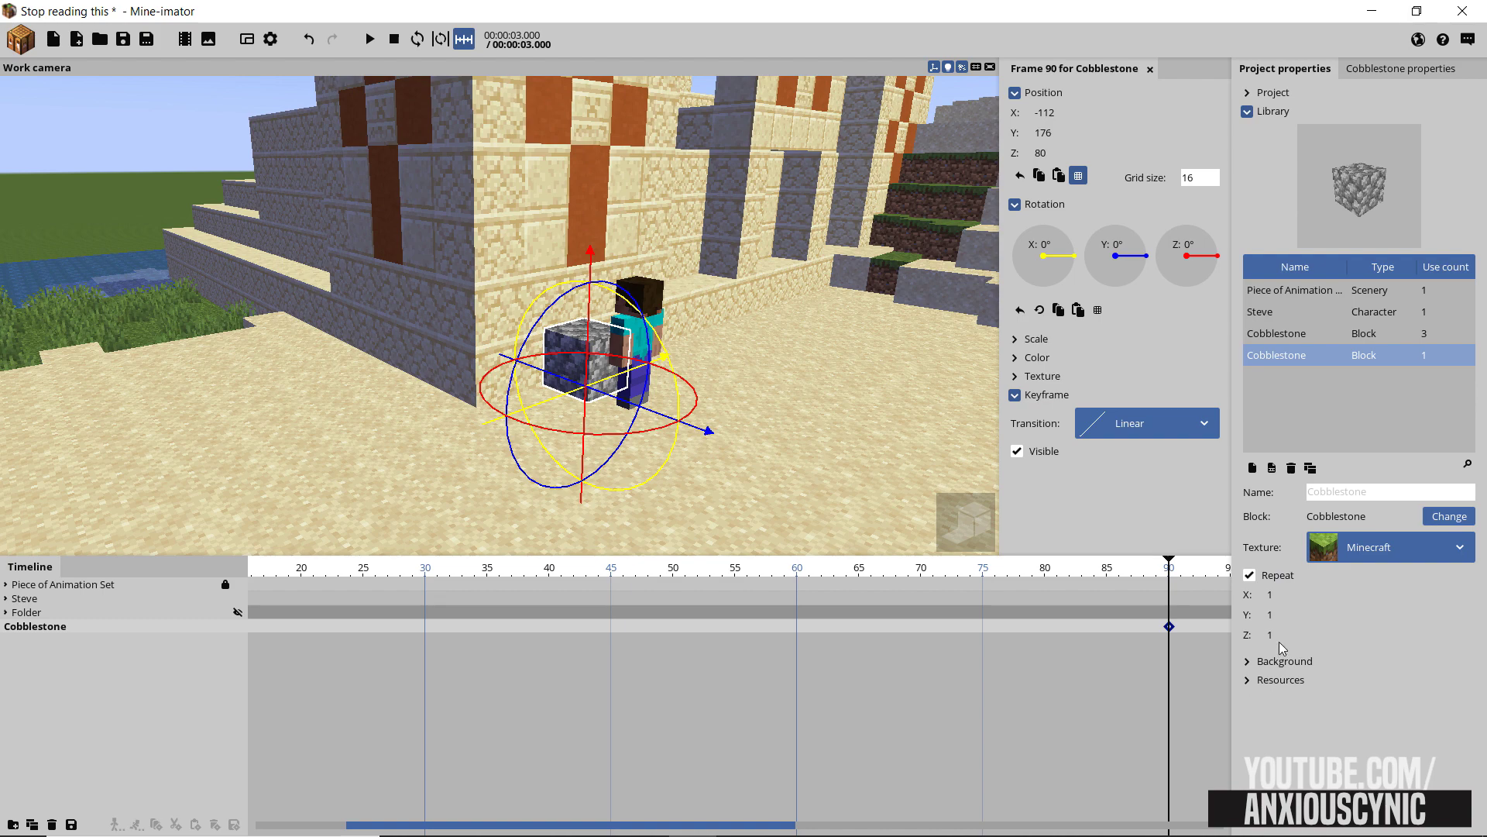
Switch the Z is up interface option off and back on, and close the settings
left_click(281, 45)
left_click(1047, 112)
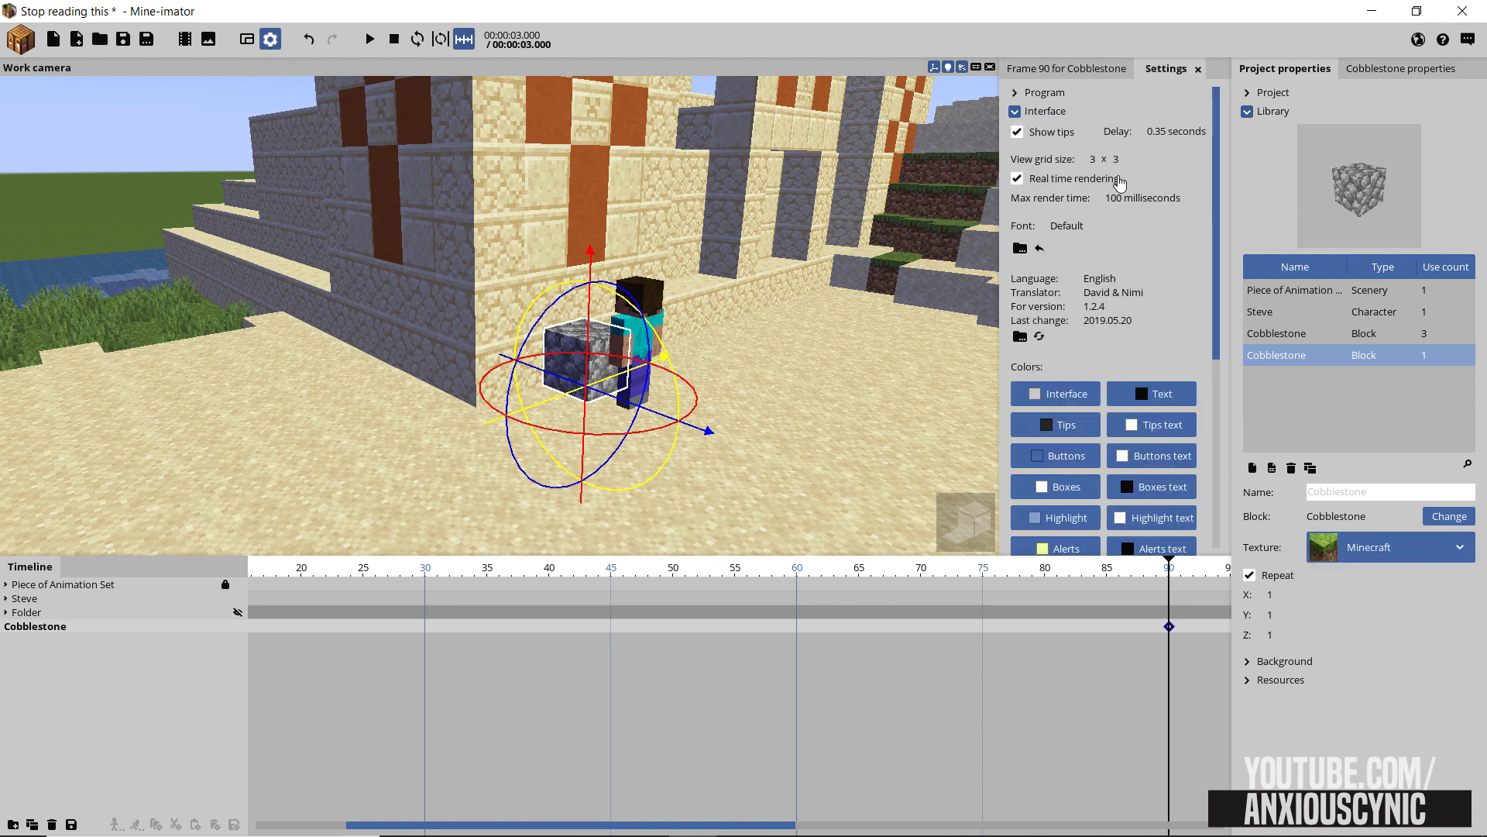
scroll(1046, 440, "down", 5)
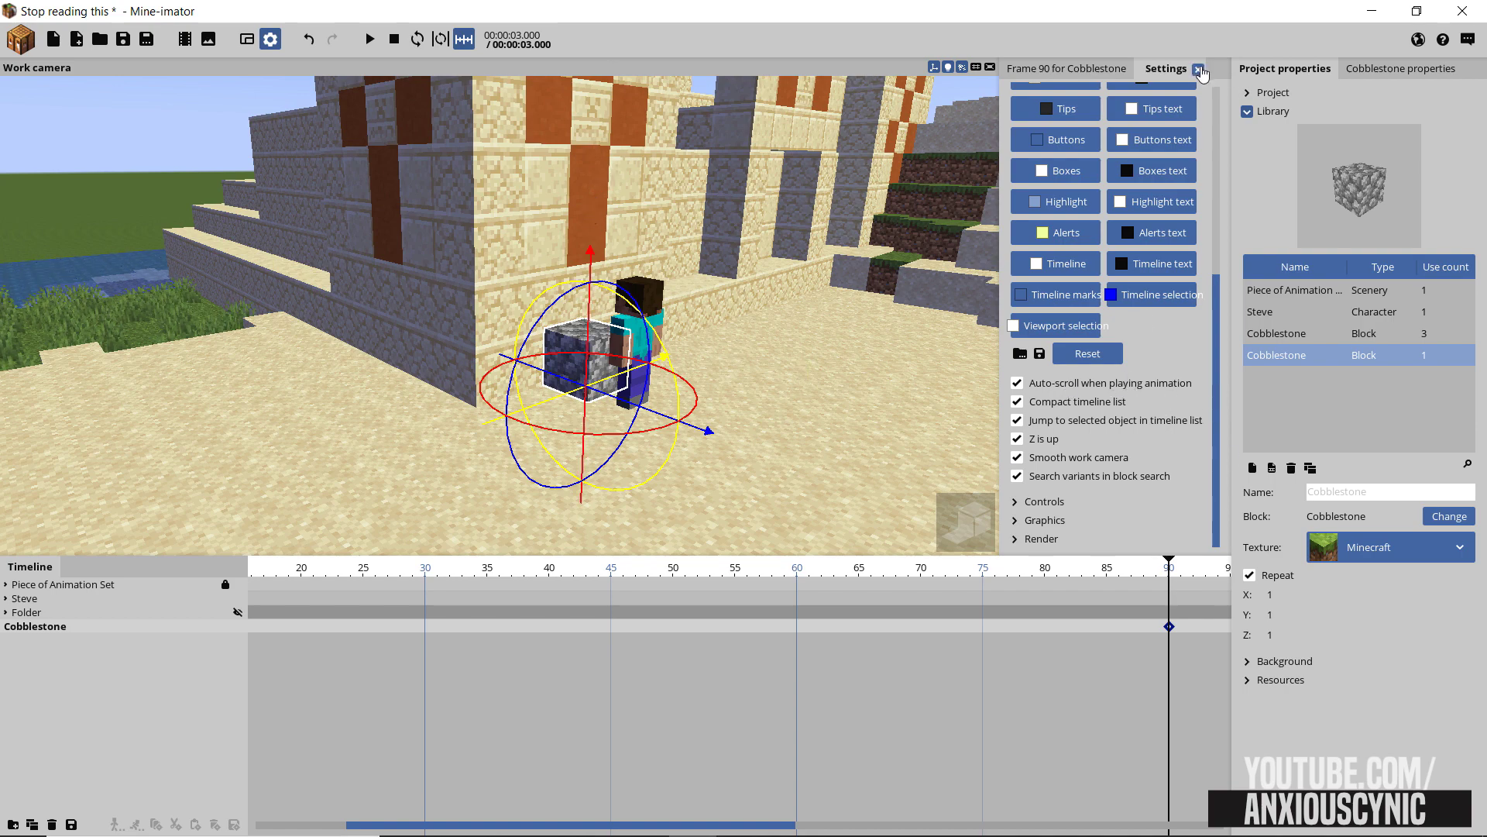
left_click(1018, 440)
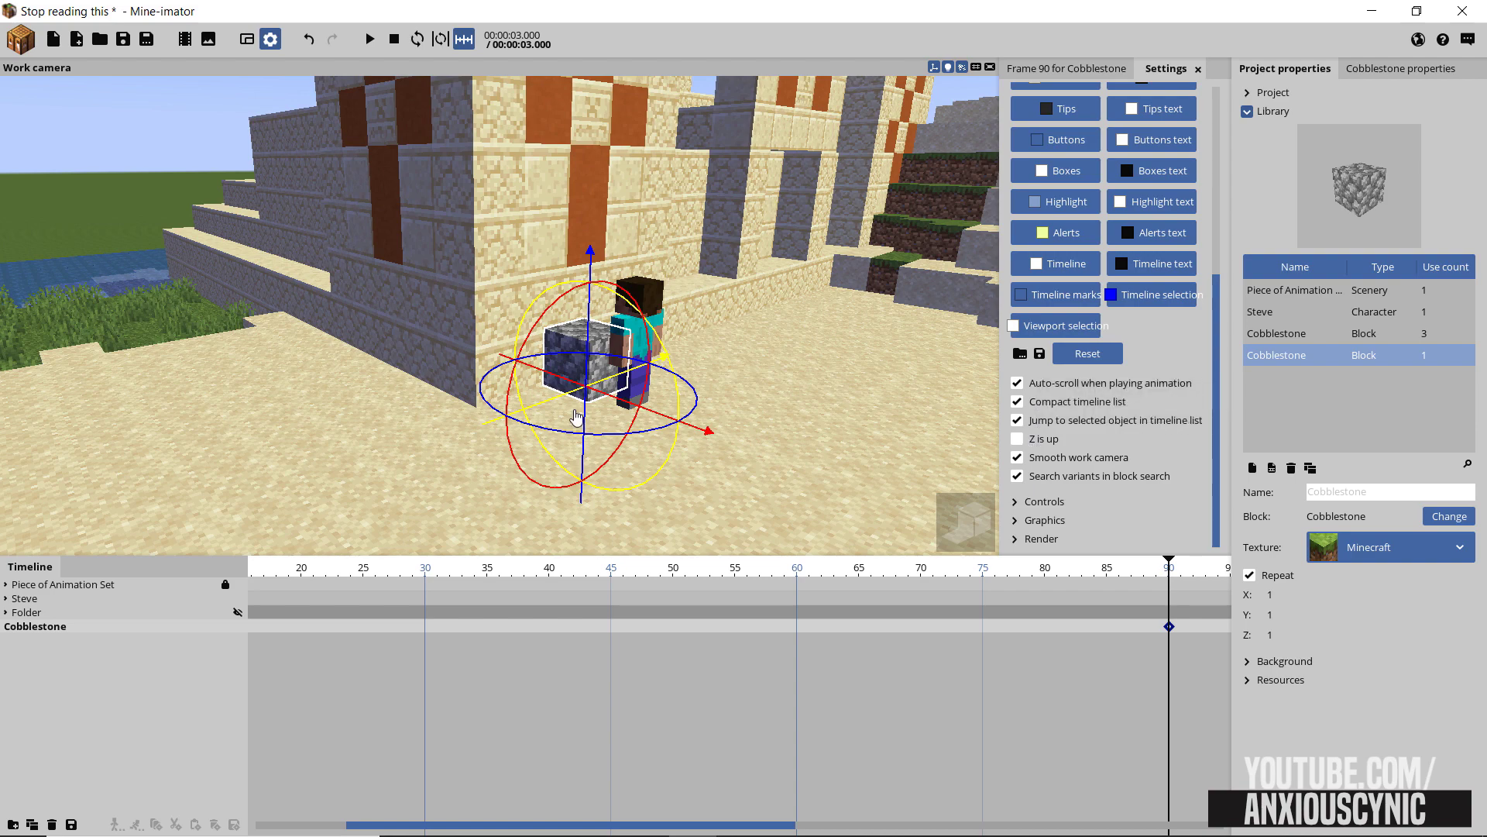
left_click(1018, 439)
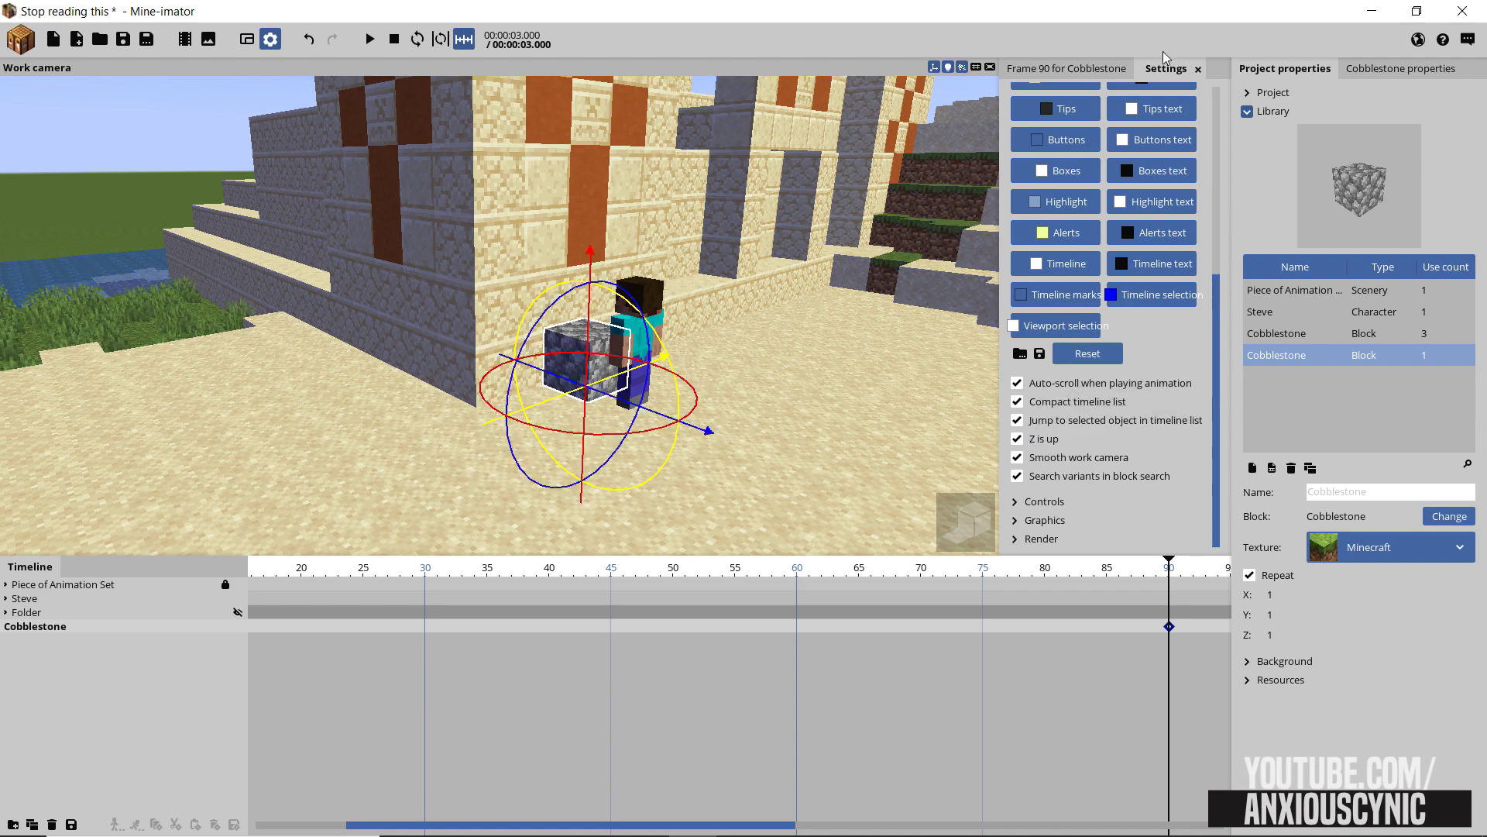
left_click(1198, 69)
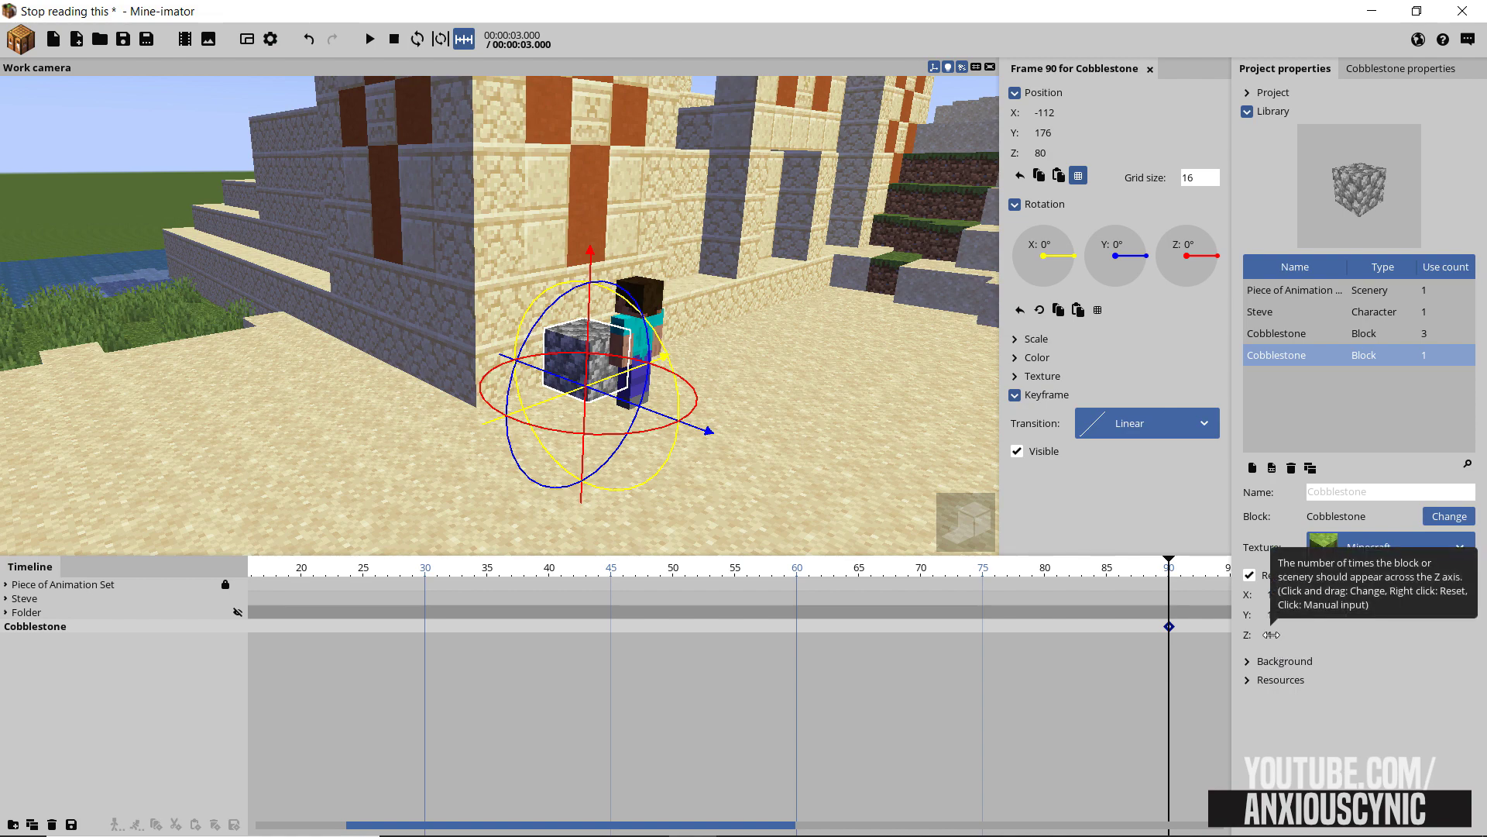
Set the duplicated Cobblestone block to repeat 10 times along Z
right_click_drag(877, 439, 847, 310)
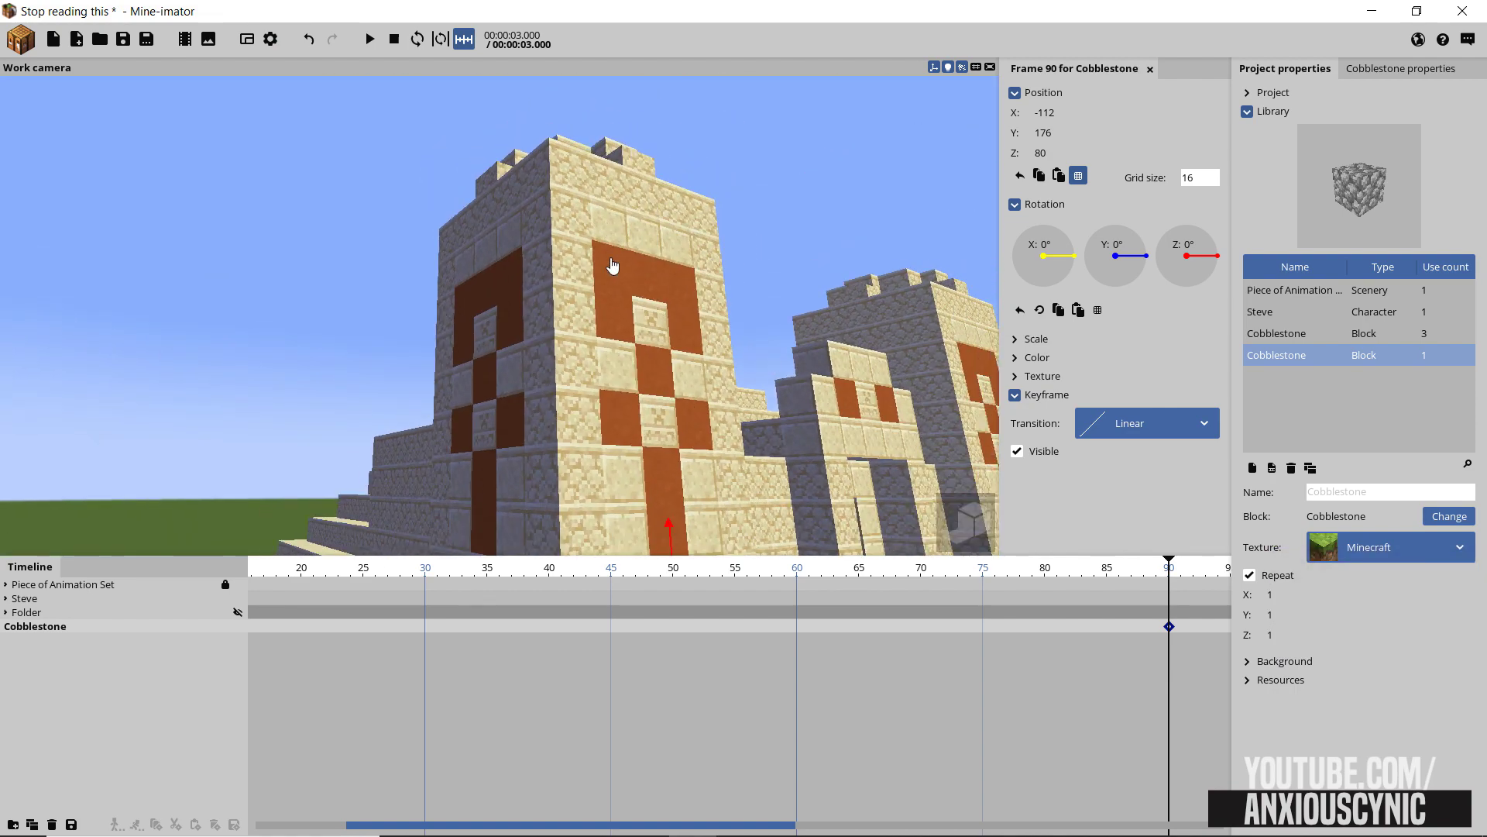
right_click_drag(635, 499, 618, 420)
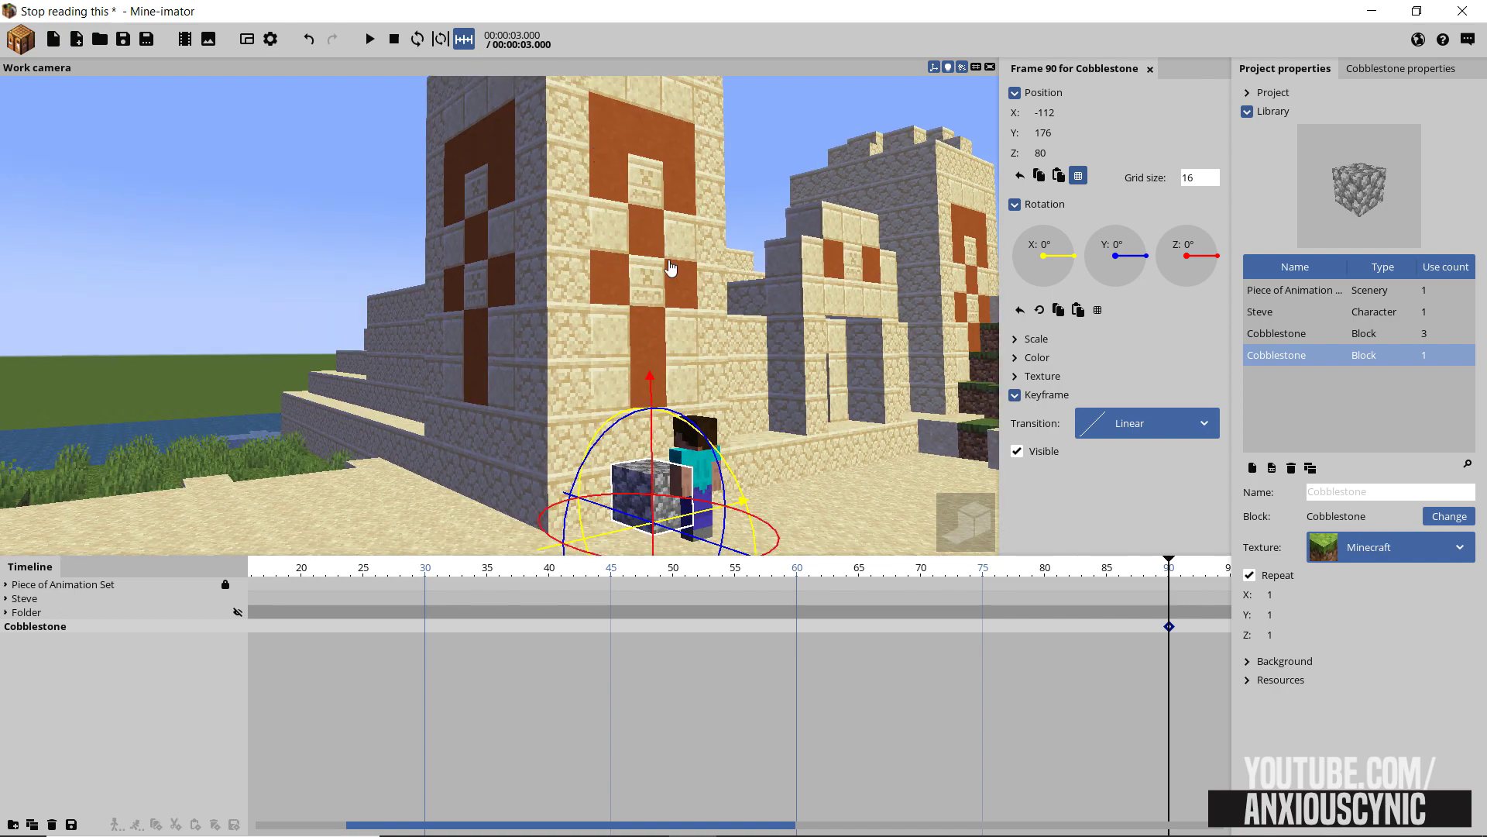
right_click_drag(528, 230, 643, 81)
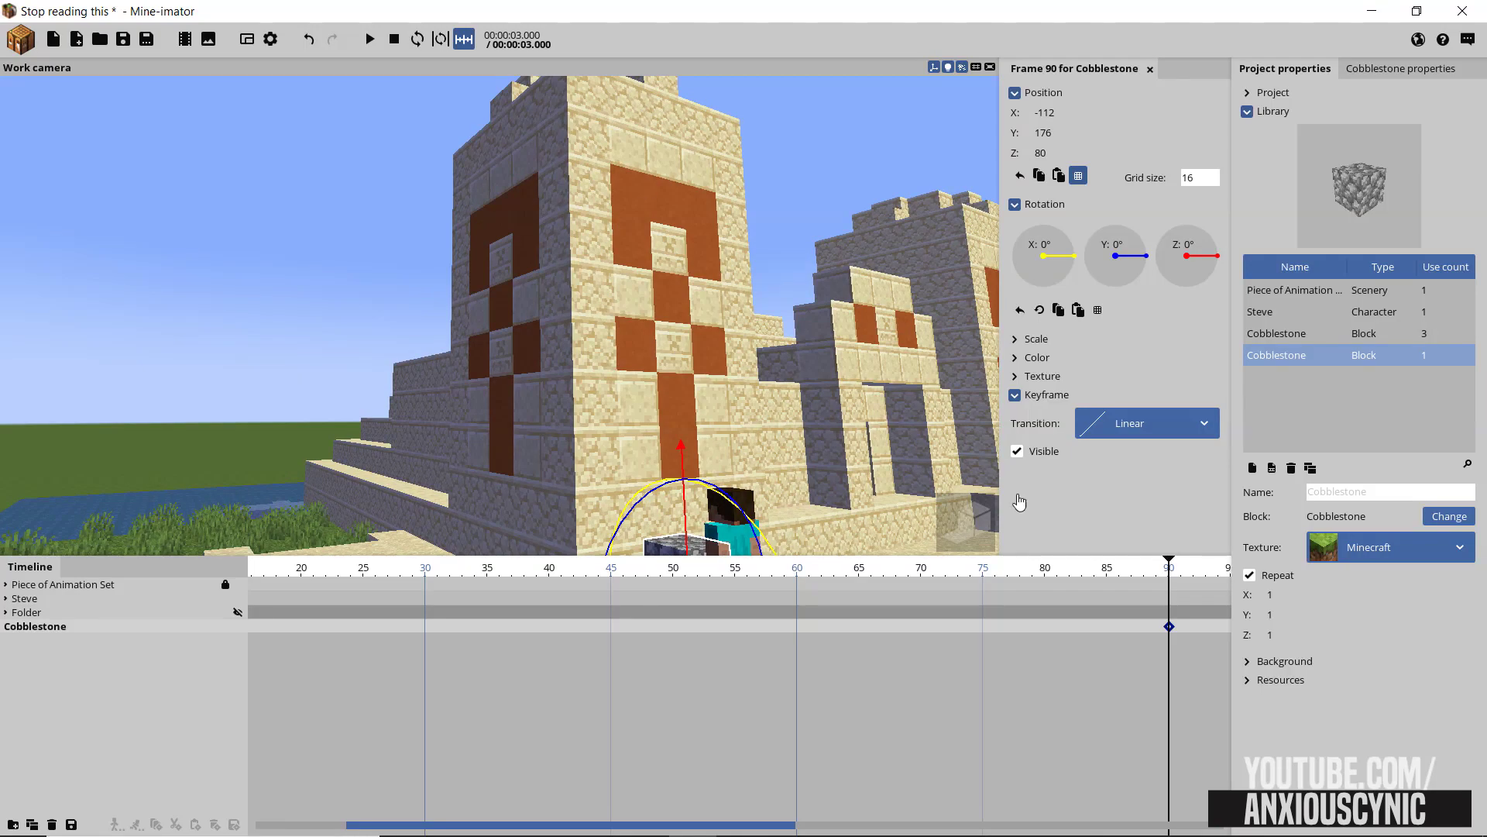
left_click(1272, 635)
type("10")
Examine the cobblestone column against the desert temple from several angles and distances
right_click_drag(847, 401, 836, 337)
left_click_drag(837, 337, 783, 285)
right_click_drag(783, 286, 855, 424)
right_click_drag(820, 257, 772, 229)
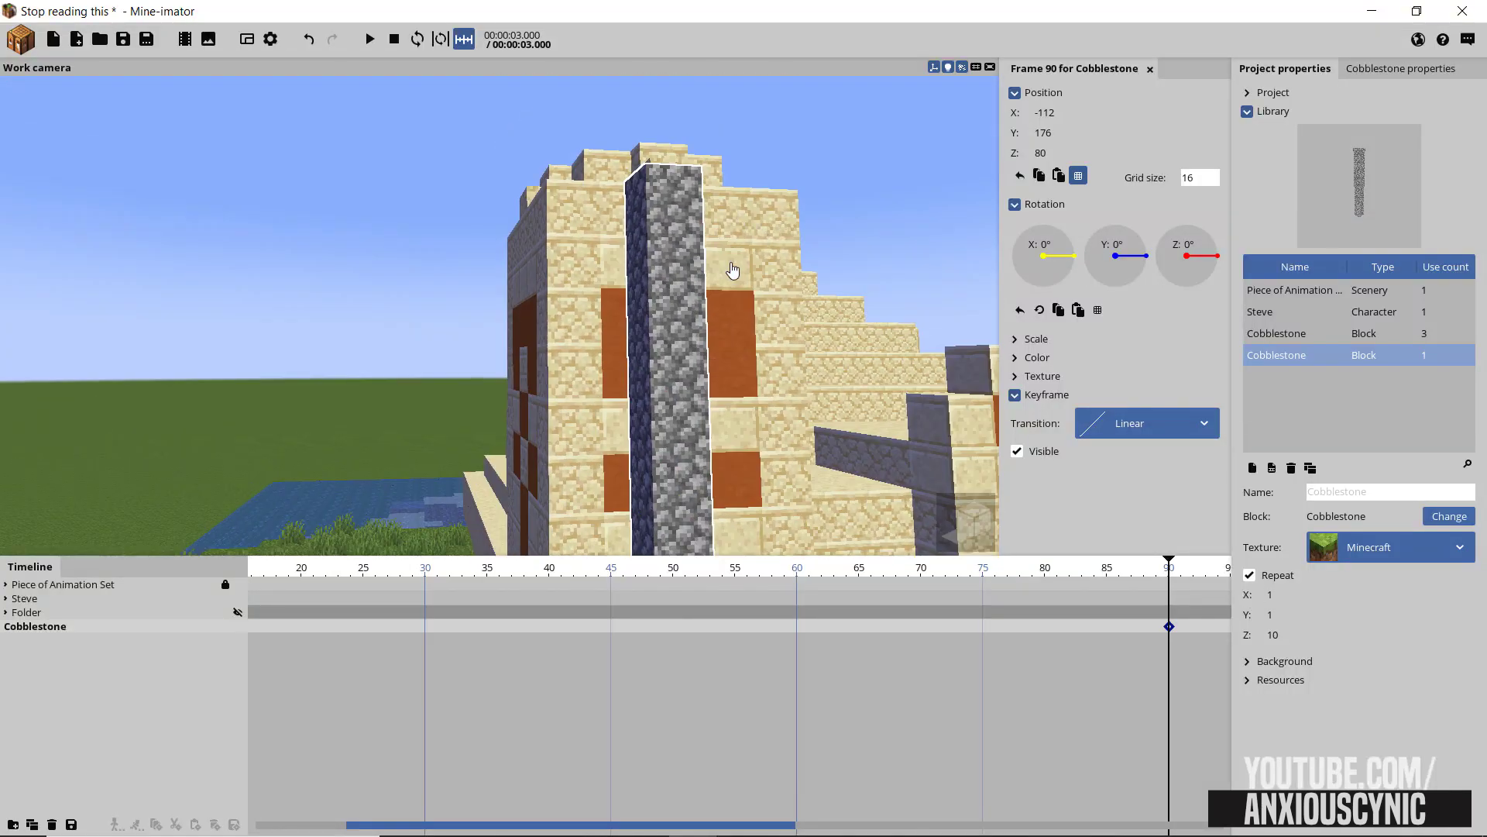
left_click_drag(734, 270, 781, 443)
mouse_move(705, 287)
right_mouse_down()
mouse_move(742, 272)
mouse_move(765, 224)
mouse_move(742, 255)
mouse_move(748, 211)
mouse_move(682, 314)
mouse_move(708, 306)
right_mouse_up()
key("s")
key("w")
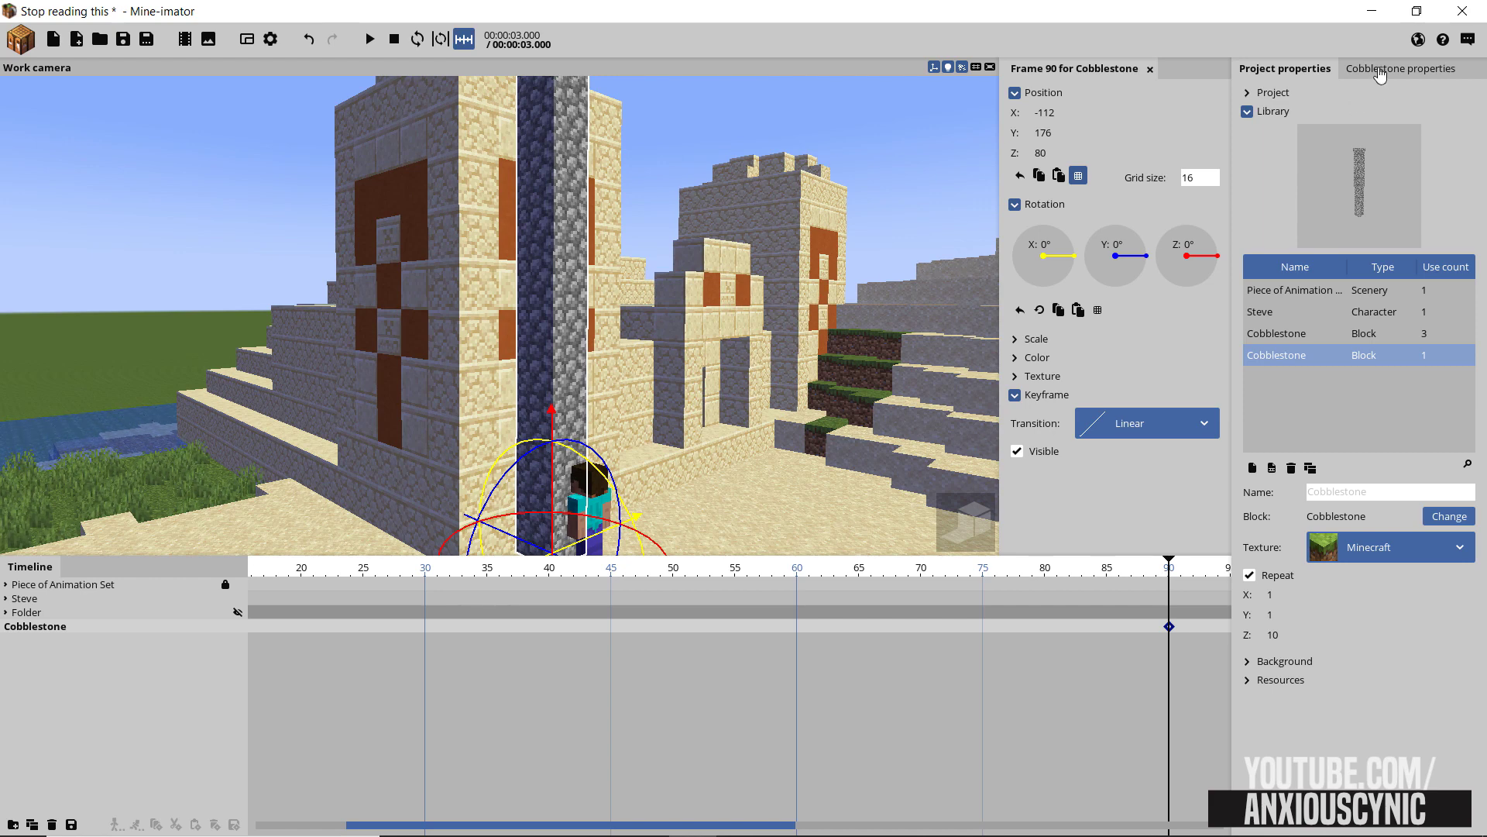
scroll(756, 220, "down", 5)
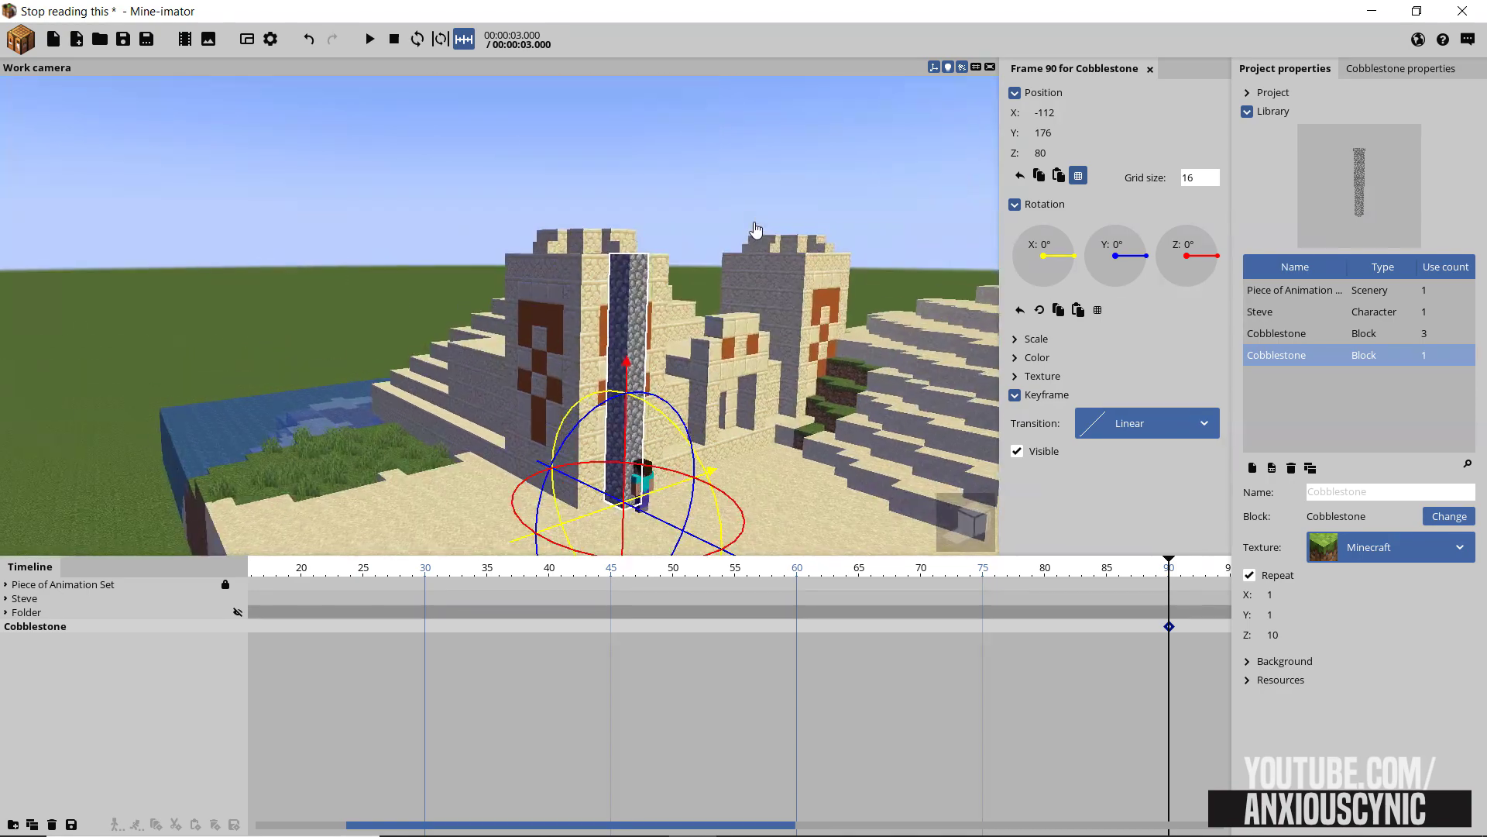
scroll(753, 215, "up", 2)
right_click_drag(755, 219, 752, 218)
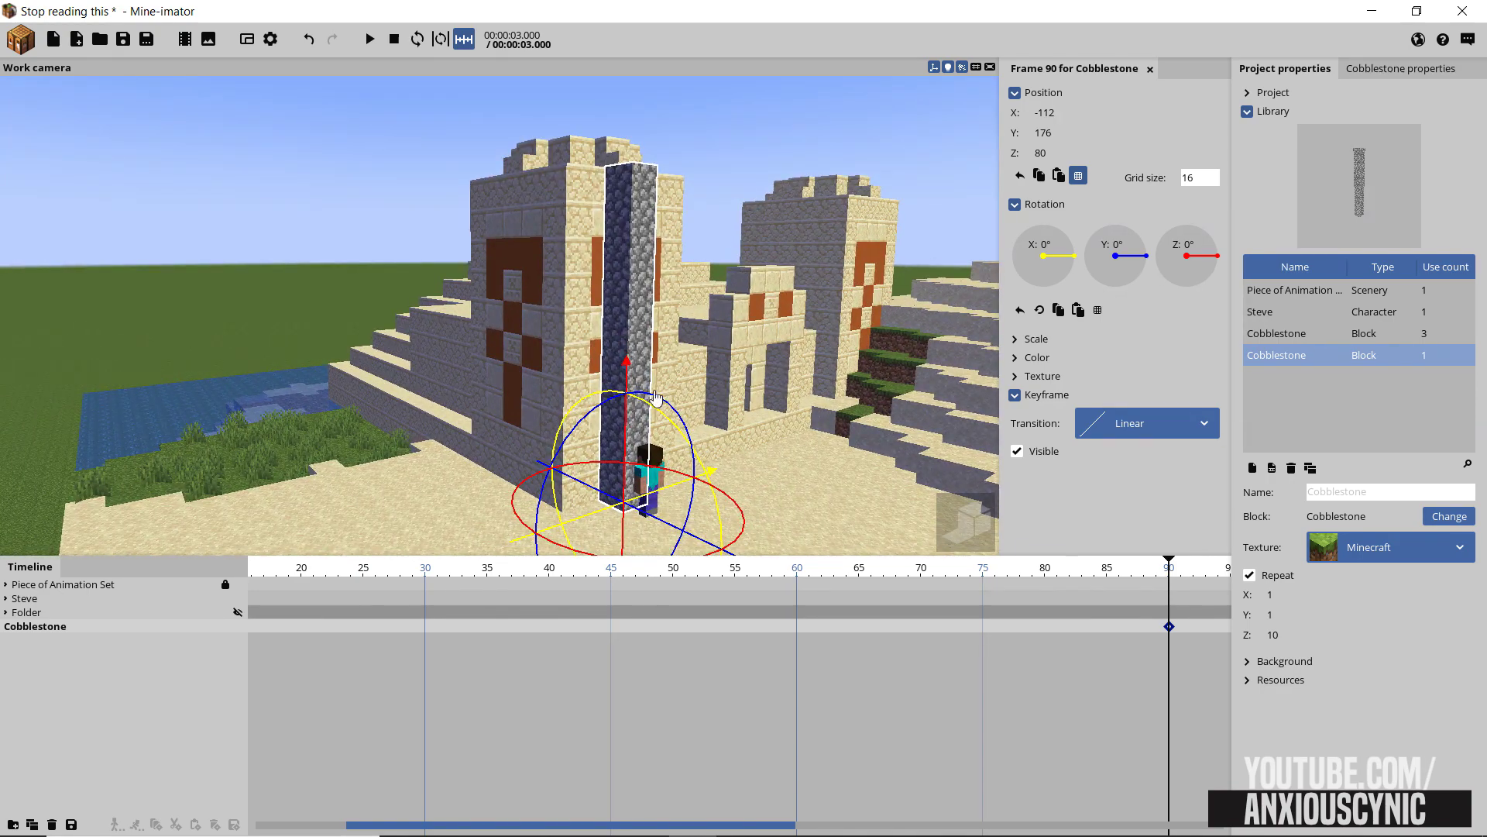
right_click_drag(714, 339, 714, 332)
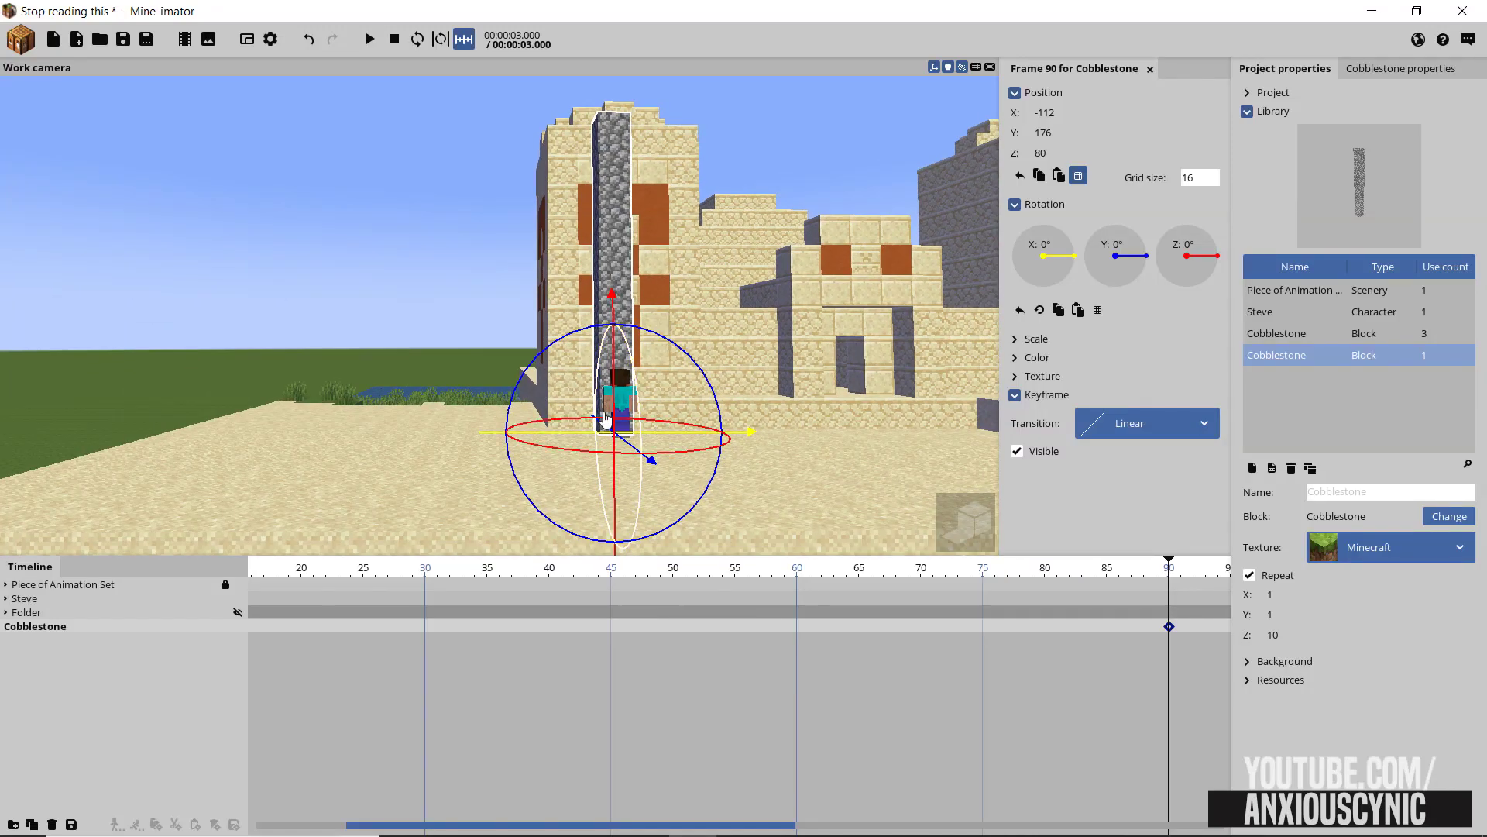
Lower the cobblestone column below the sand to Z -96 and save the project
right_click_drag(713, 331, 713, 410)
left_click_drag(636, 143, 654, 457)
left_click(124, 39)
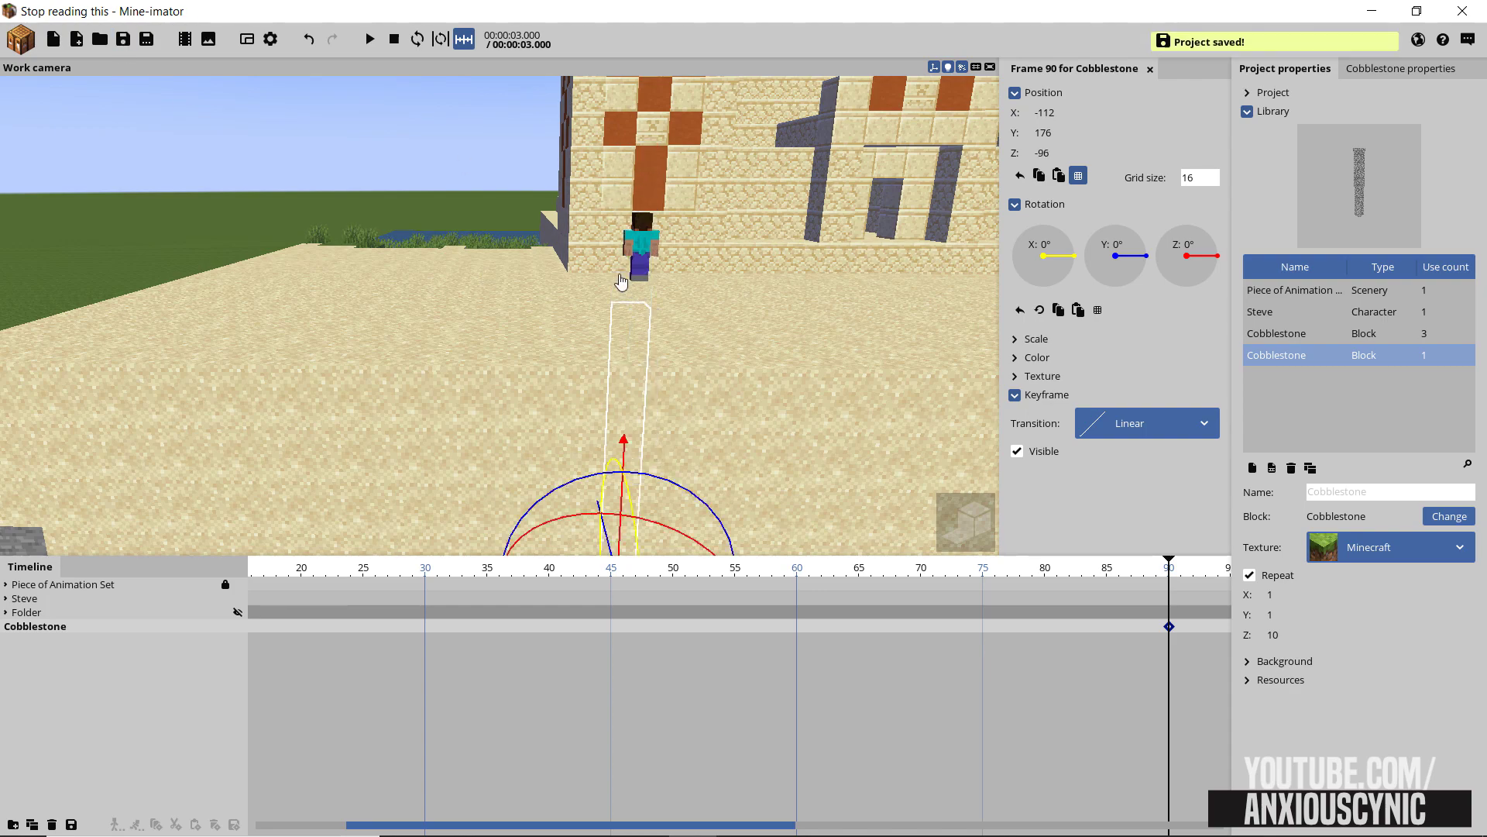
Reselect the cobblestone column, reset its Z position, and raise it to Z 96
left_click(695, 358)
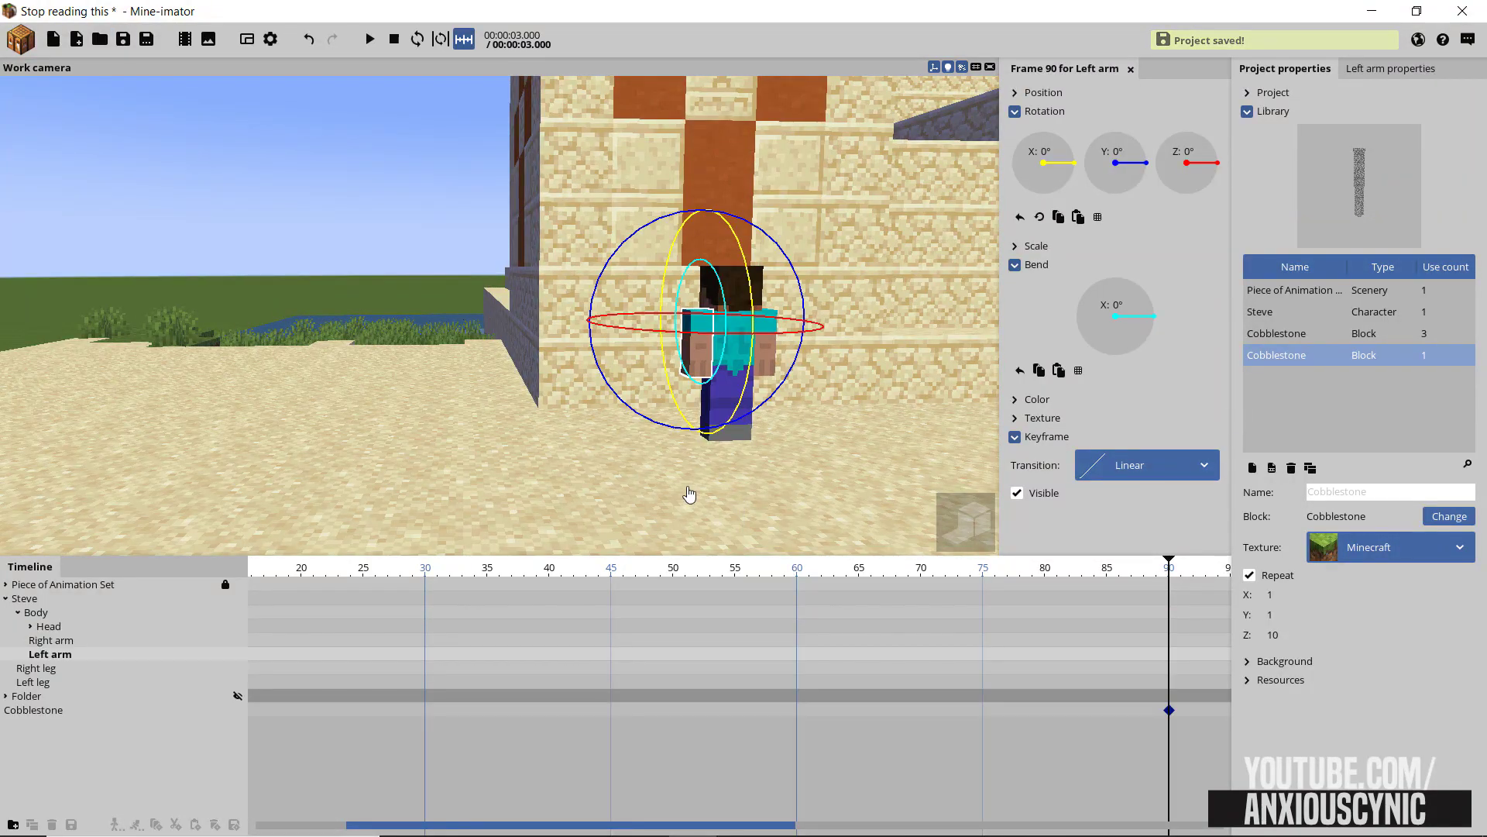
left_click(35, 710)
right_click_drag(466, 314, 542, 425)
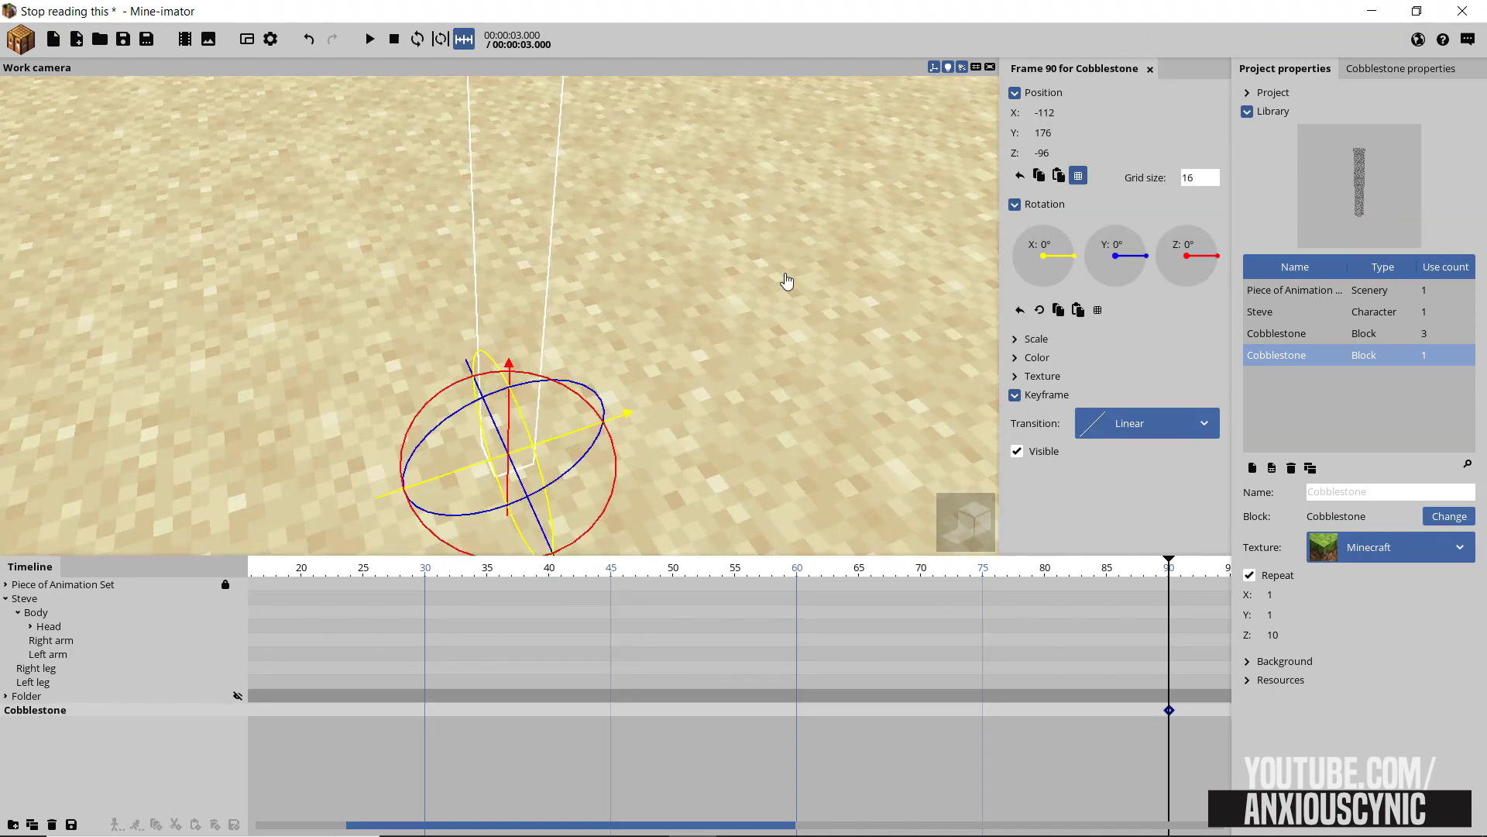
right_click(1050, 153)
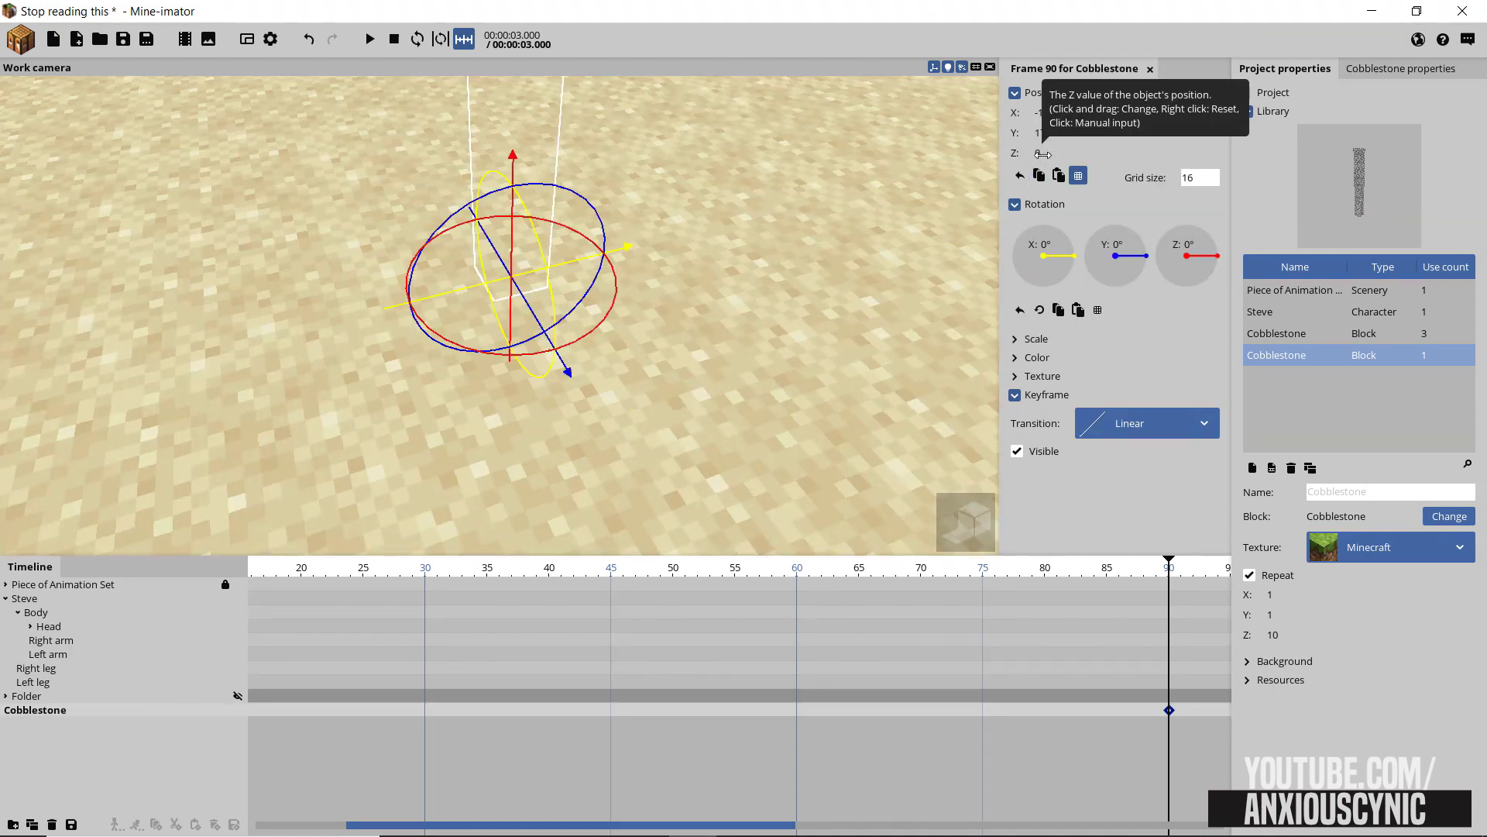
scroll(753, 284, "down", 1)
left_click_drag(565, 421, 547, 180)
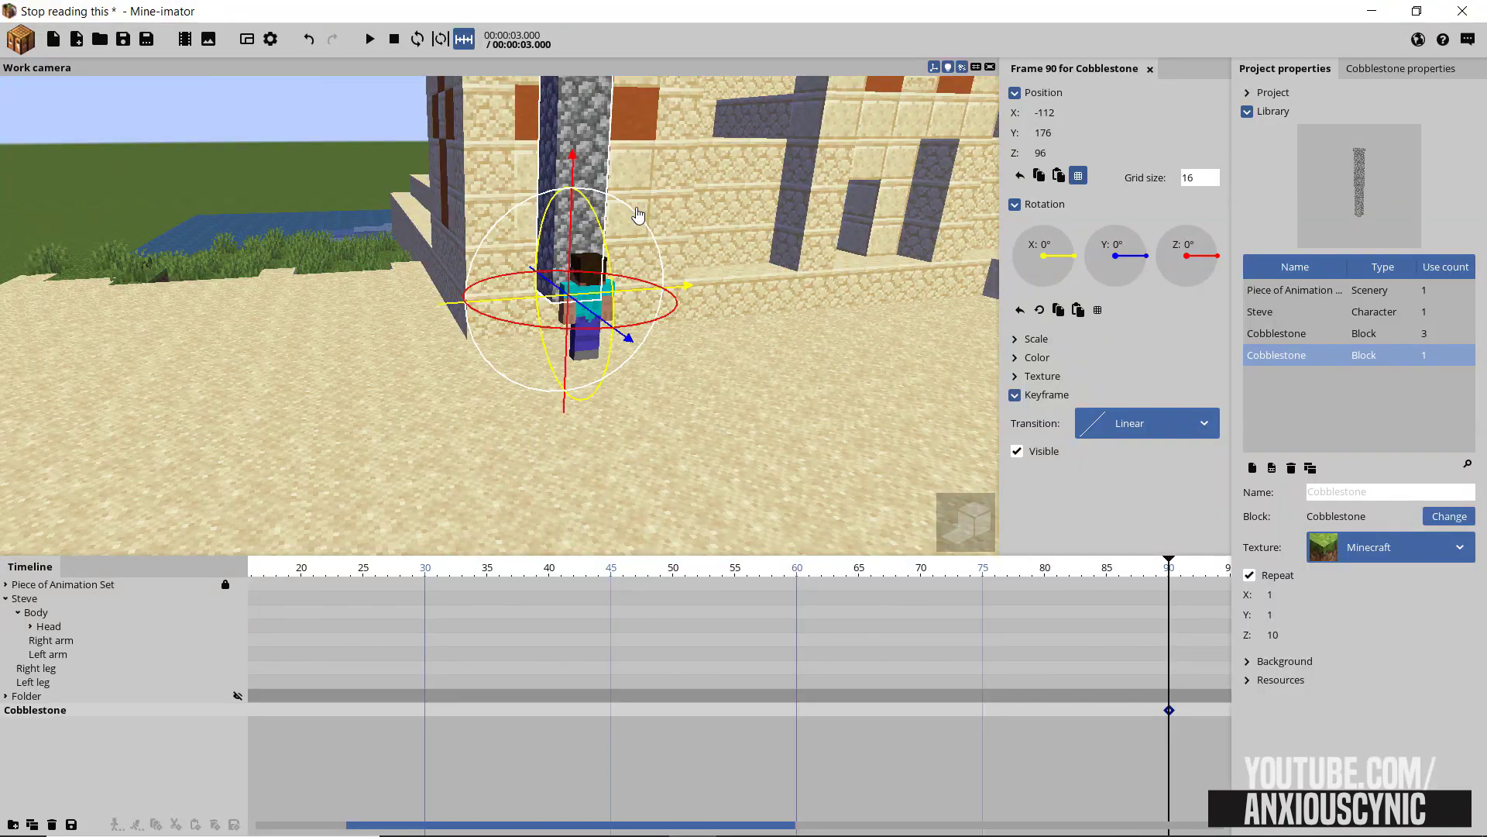
Rotate the cobblestone column to 180° about Y and lower it to Z 64
left_click_drag(637, 214, 634, 411)
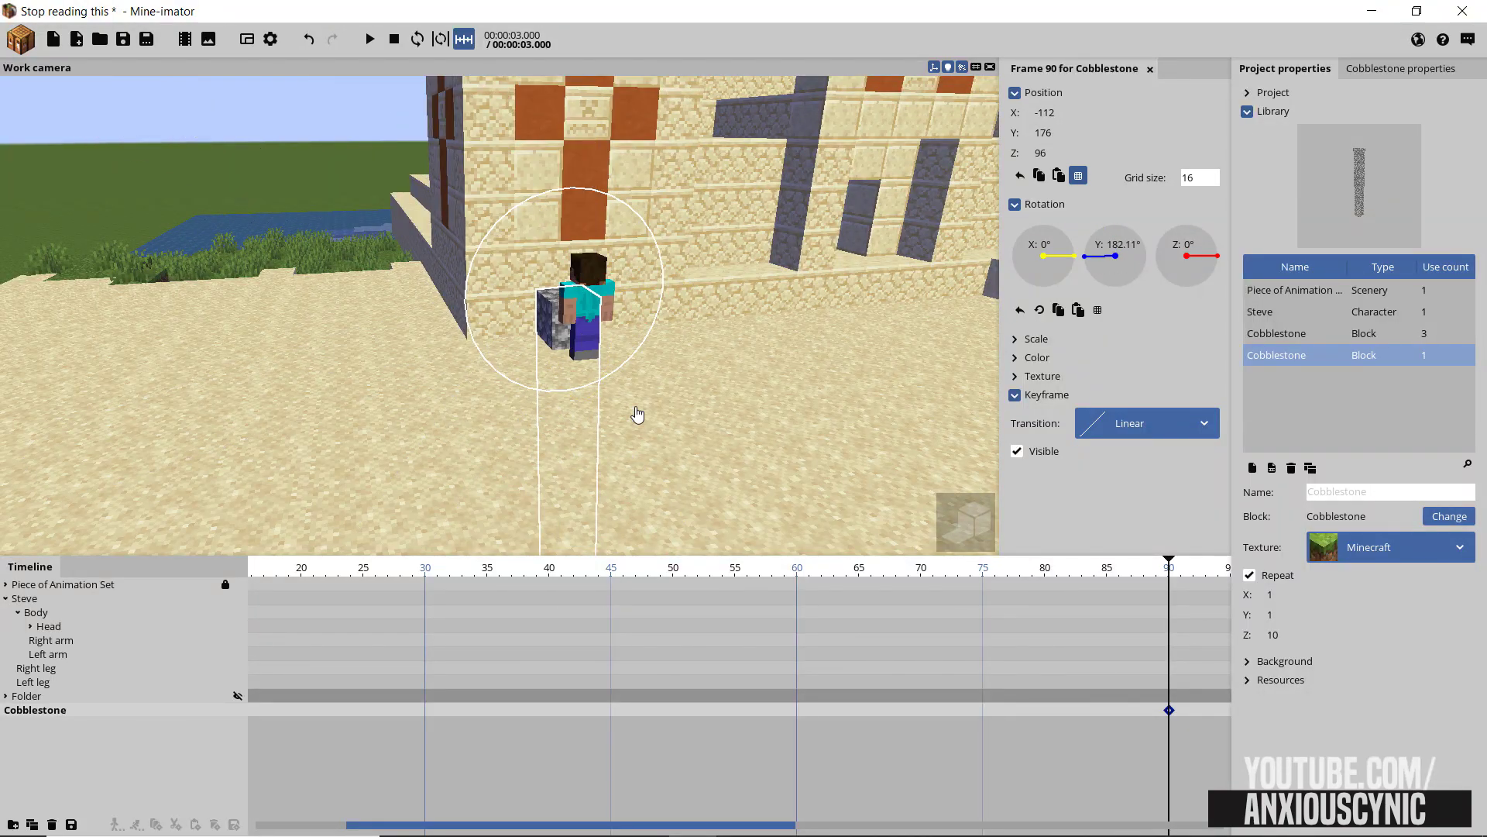
left_click(1119, 246)
type("180")
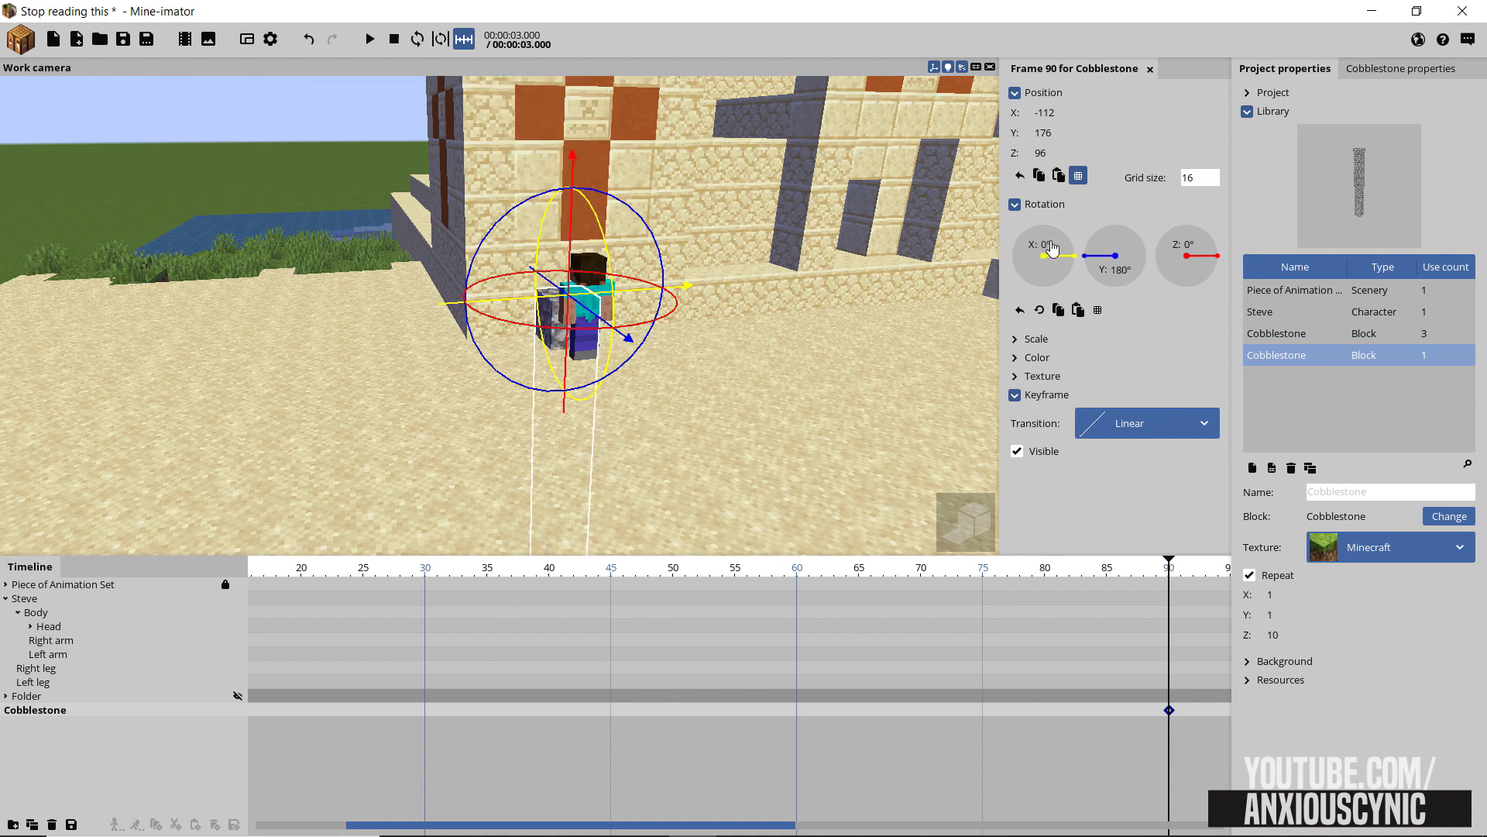
mouse_move(768, 217)
middle_mouse_down()
mouse_move(754, 255)
mouse_move(747, 199)
middle_mouse_up()
left_click_drag(594, 129, 635, 288)
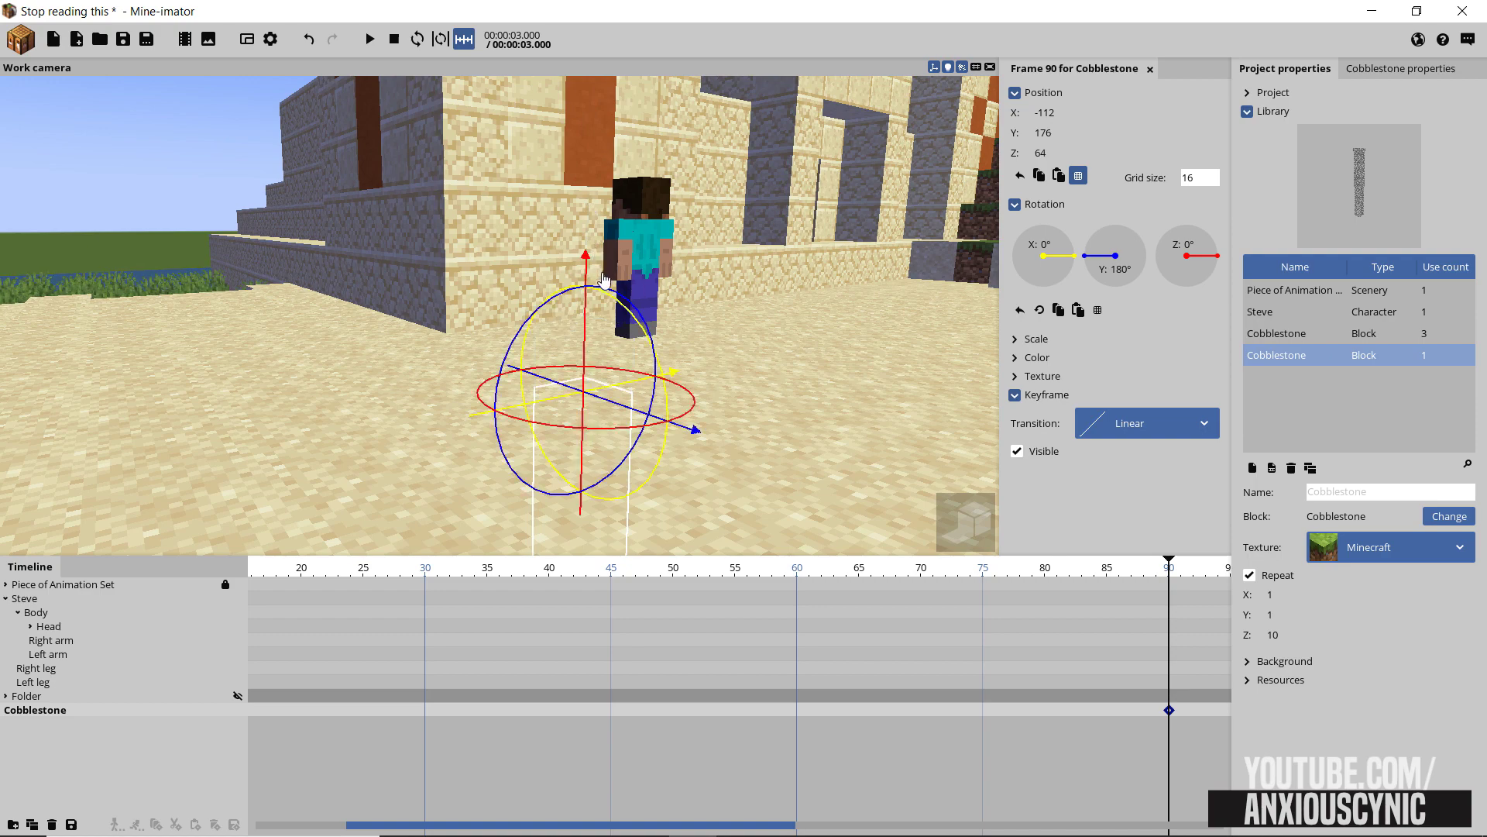
Save the project and move the cobblestone column's keyframe from frame 90 to frame 0
key("ctrl+s")
middle_click_drag(605, 280, 704, 268)
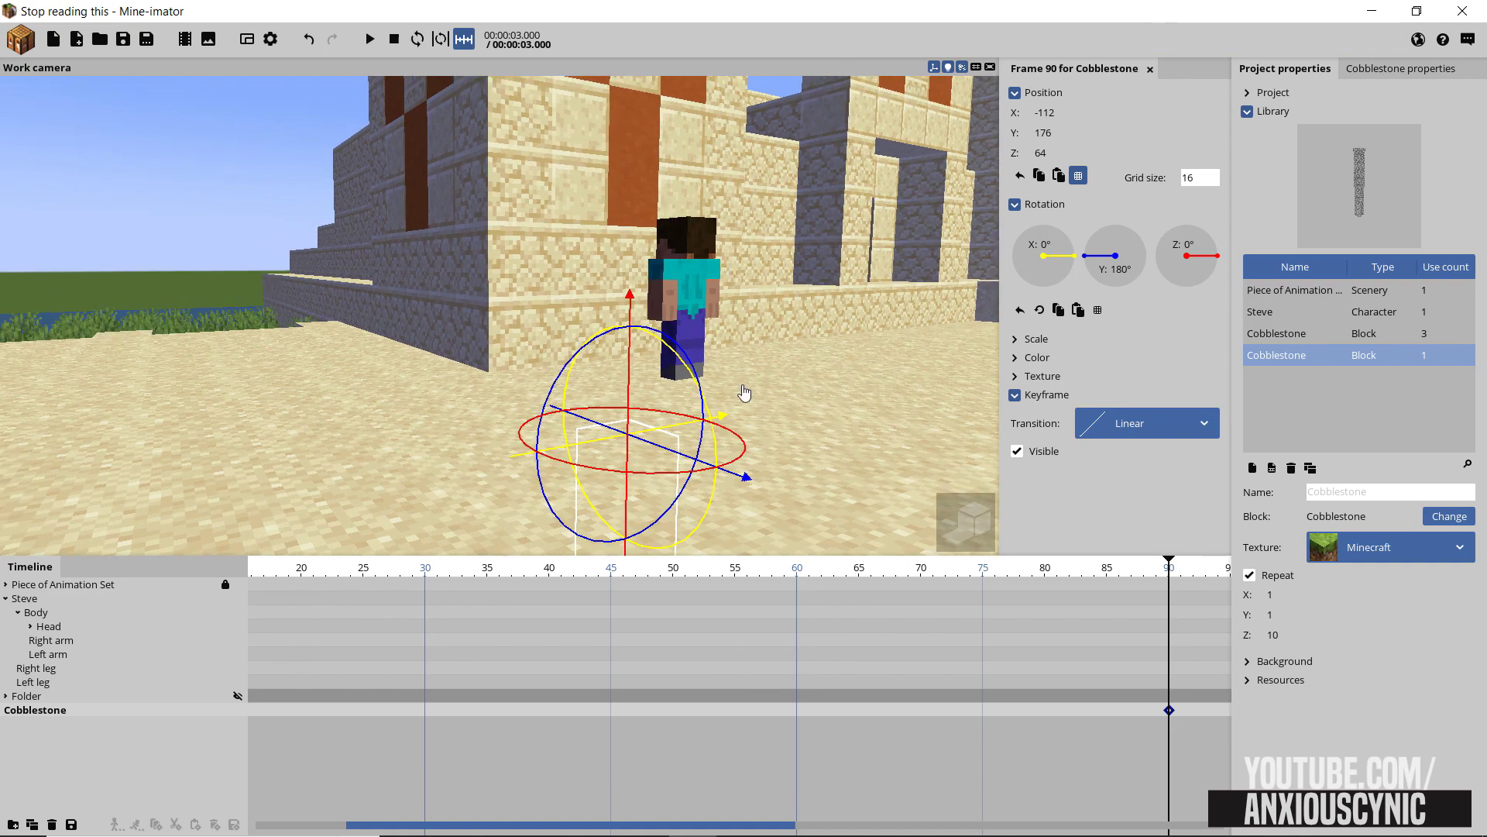
scroll(809, 683, "up", 1)
scroll(808, 677, "down", 3)
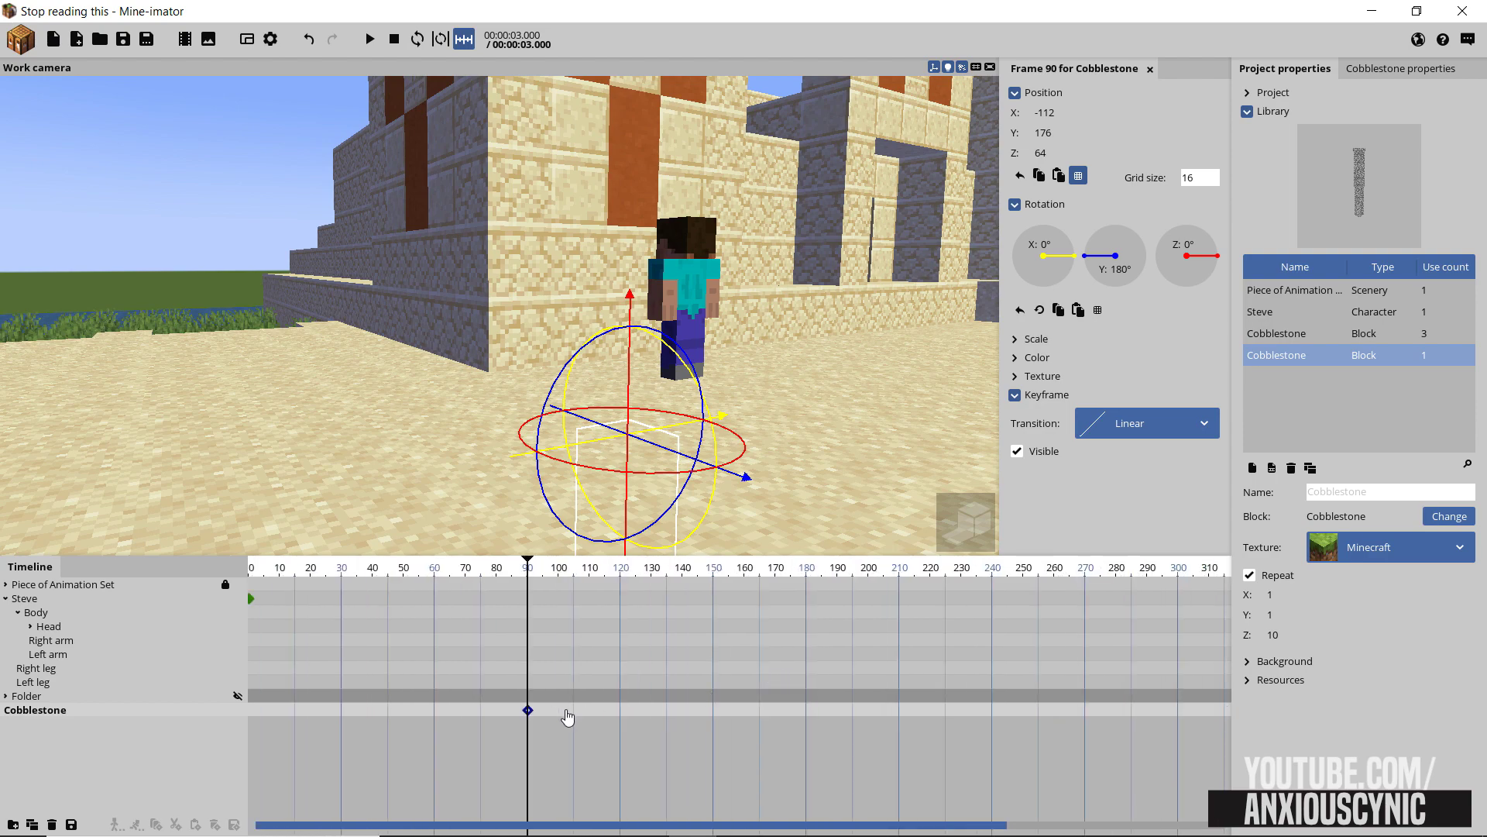
left_click_drag(566, 708, 252, 710)
scroll(298, 677, "up", 2, "ctrl")
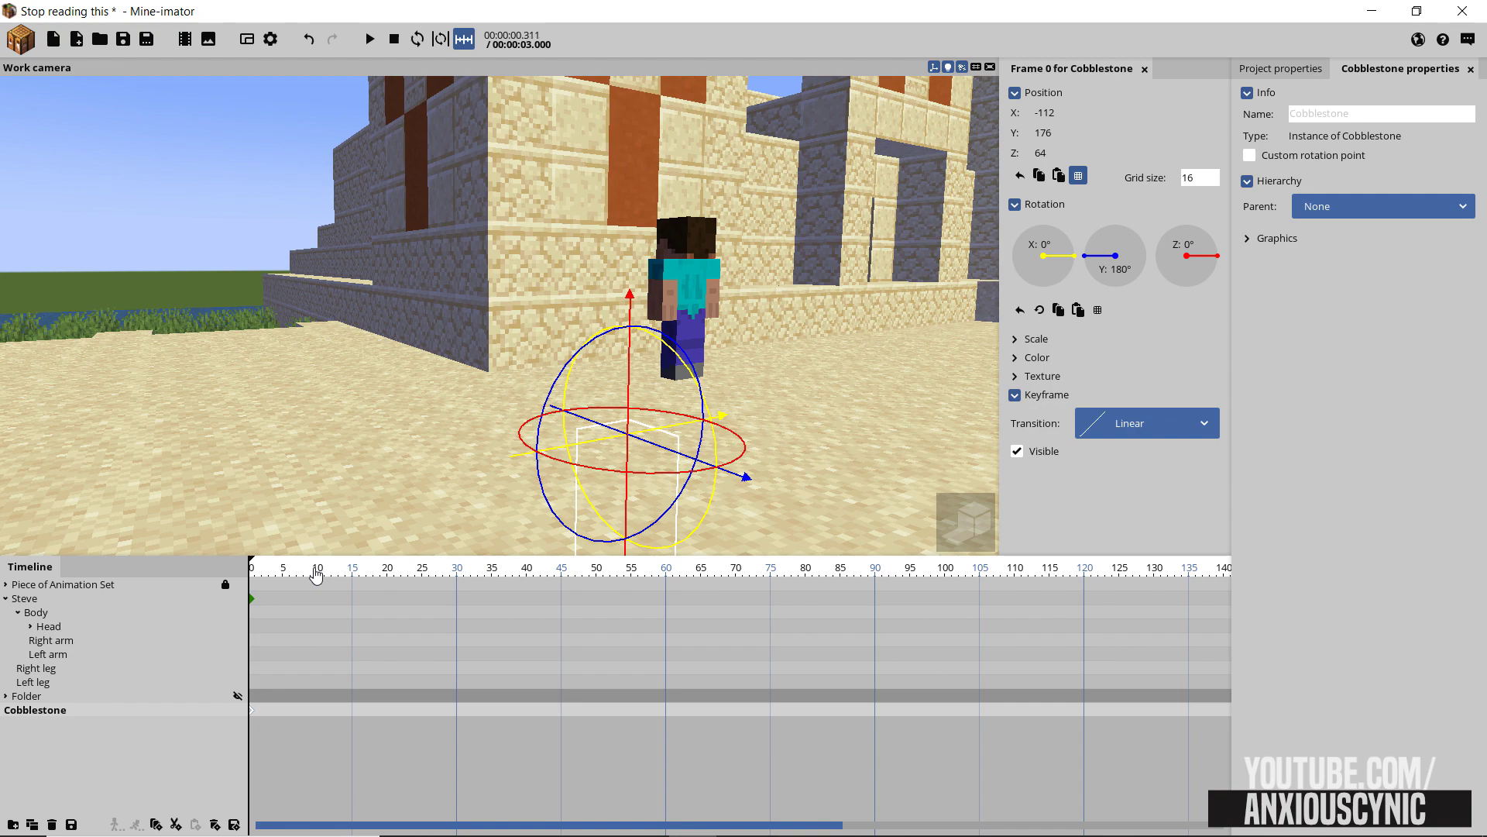
With the timeline at frame 30, show the cobblestone column's graphics settings and save the project
left_click(353, 573)
left_click(457, 572)
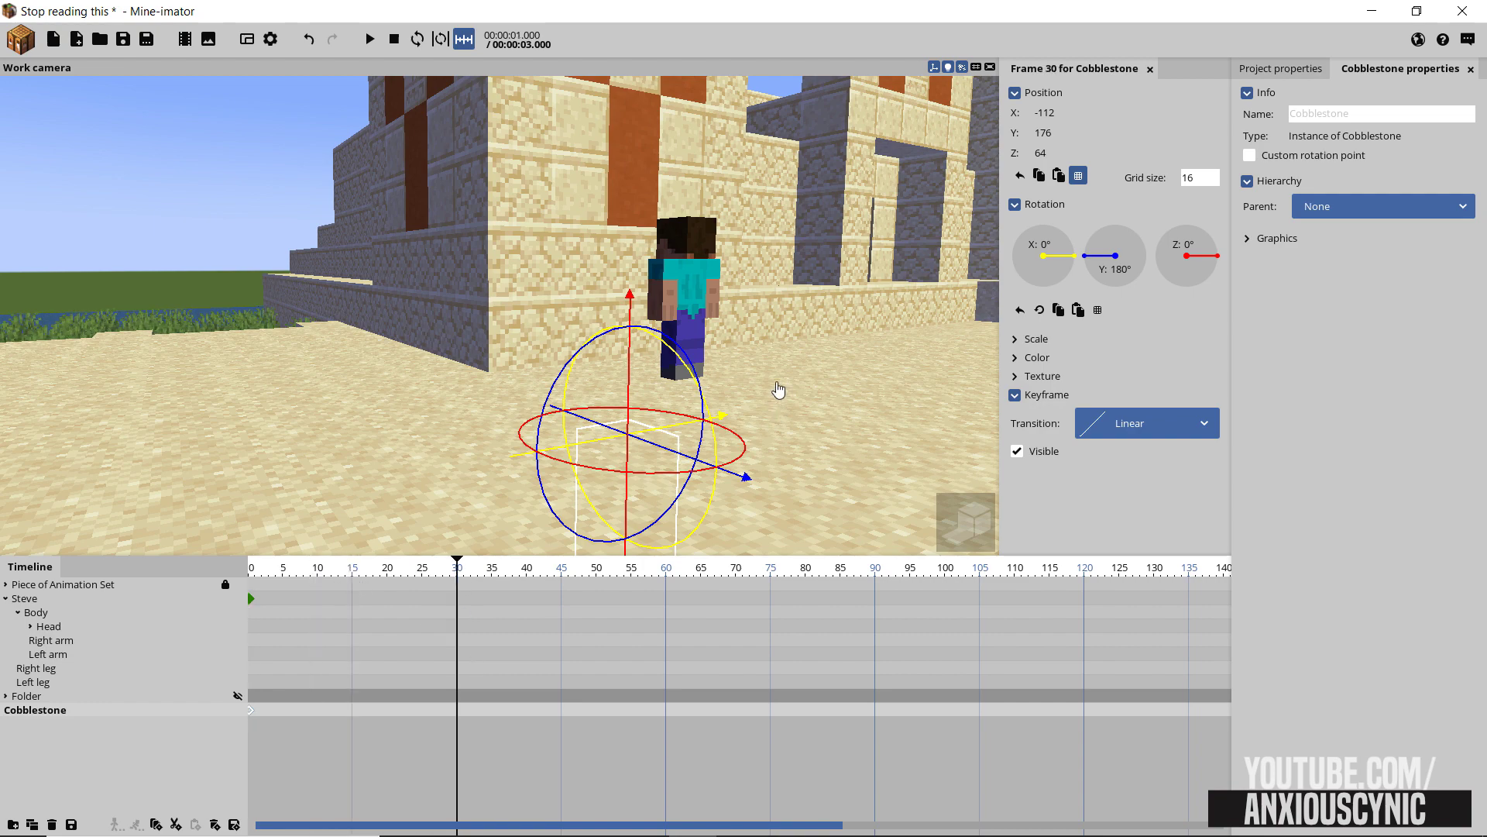
mouse_move(741, 310)
left_mouse_down()
mouse_move(843, 305)
mouse_move(749, 311)
left_mouse_up()
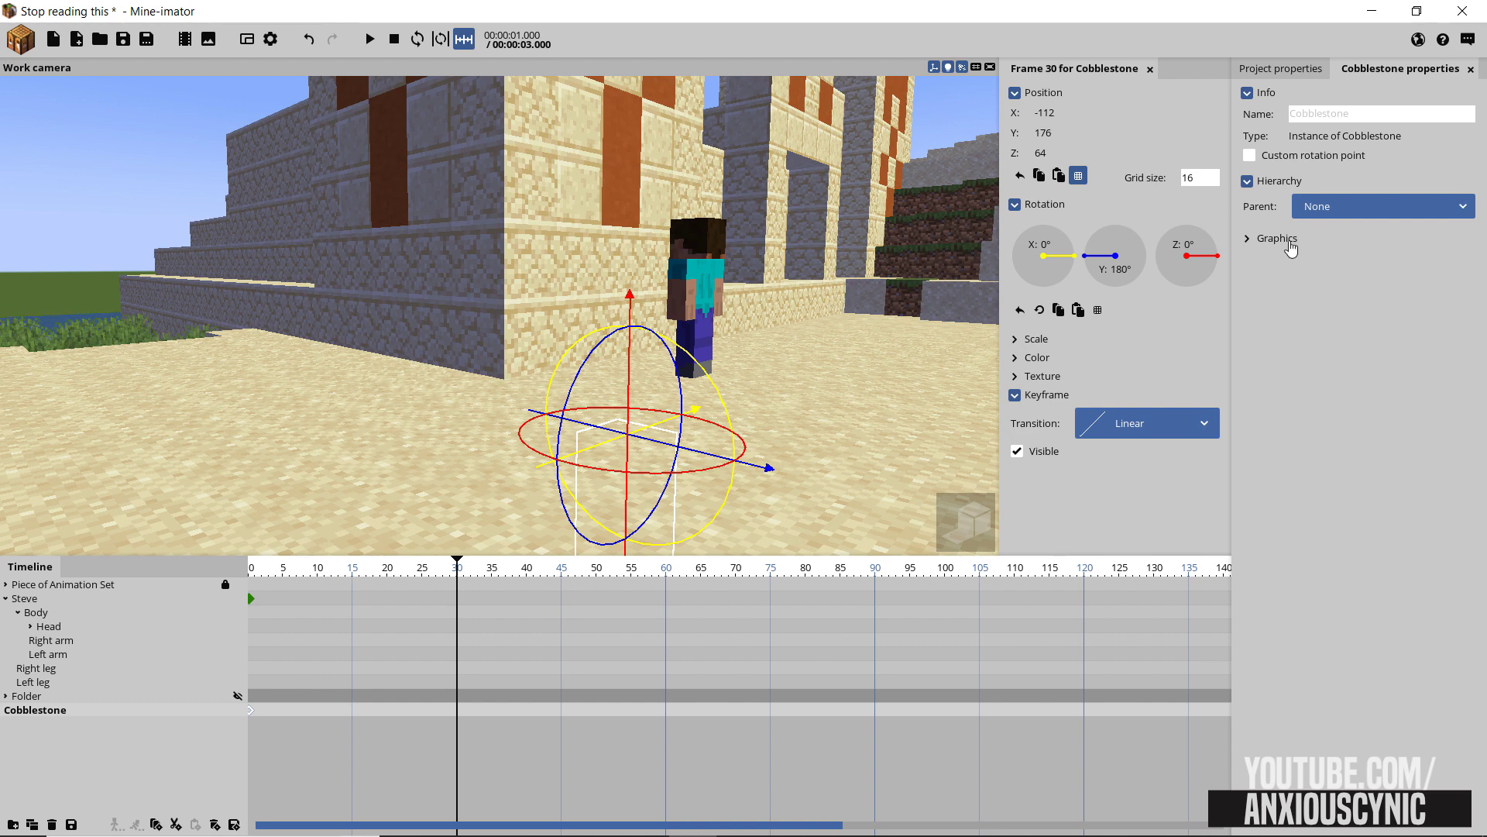
left_click(1289, 243)
key("ctrl+s")
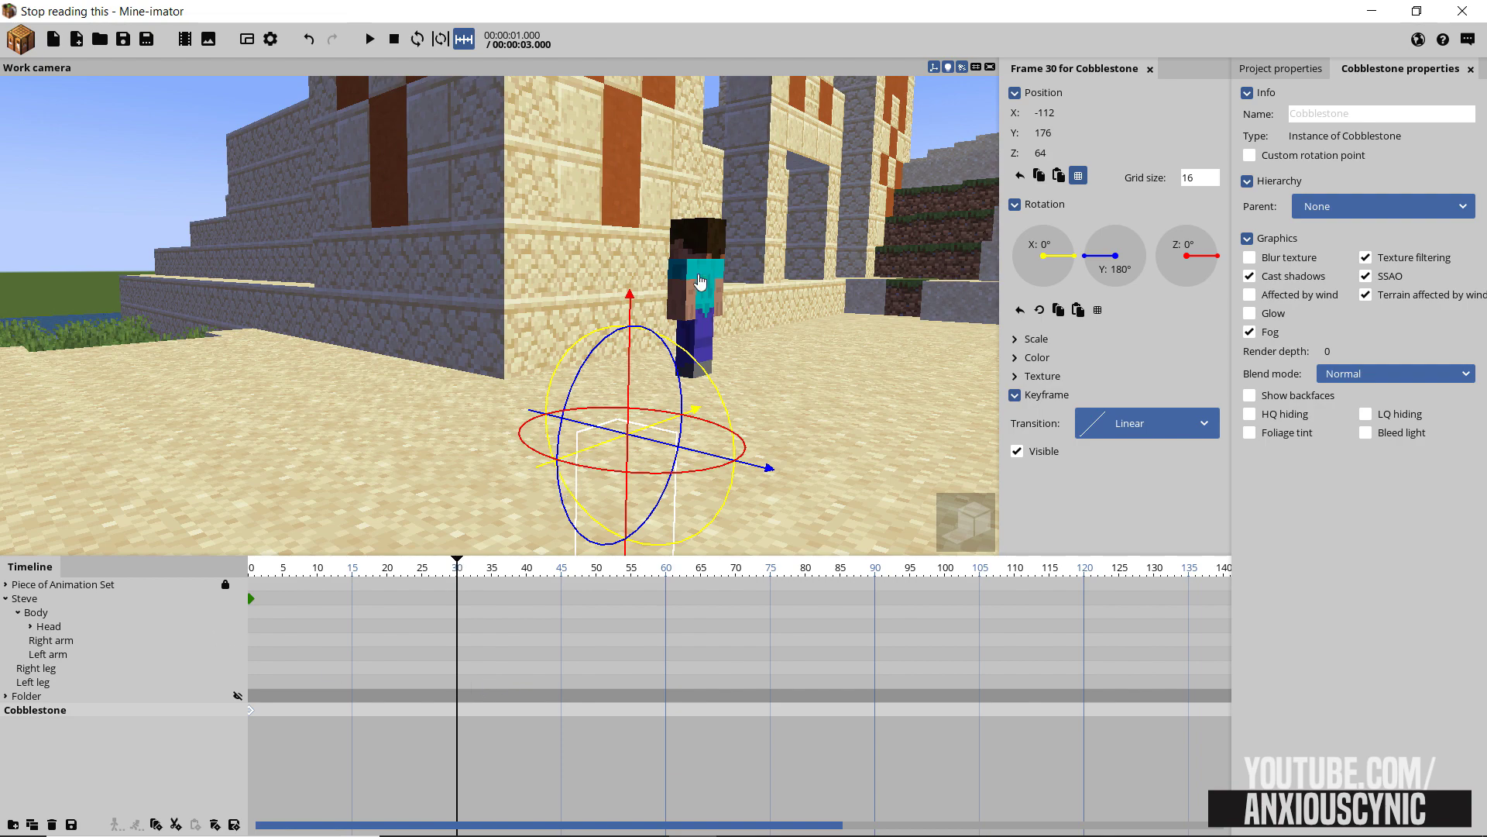
Return the timeline to frame 0 and duplicate the first cobblestone block inside the folder
mouse_move(719, 282)
right_mouse_down()
mouse_move(809, 392)
mouse_move(906, 388)
mouse_move(691, 294)
mouse_move(724, 300)
right_mouse_up()
scroll(779, 316, "up", 3)
scroll(723, 287, "down", 2)
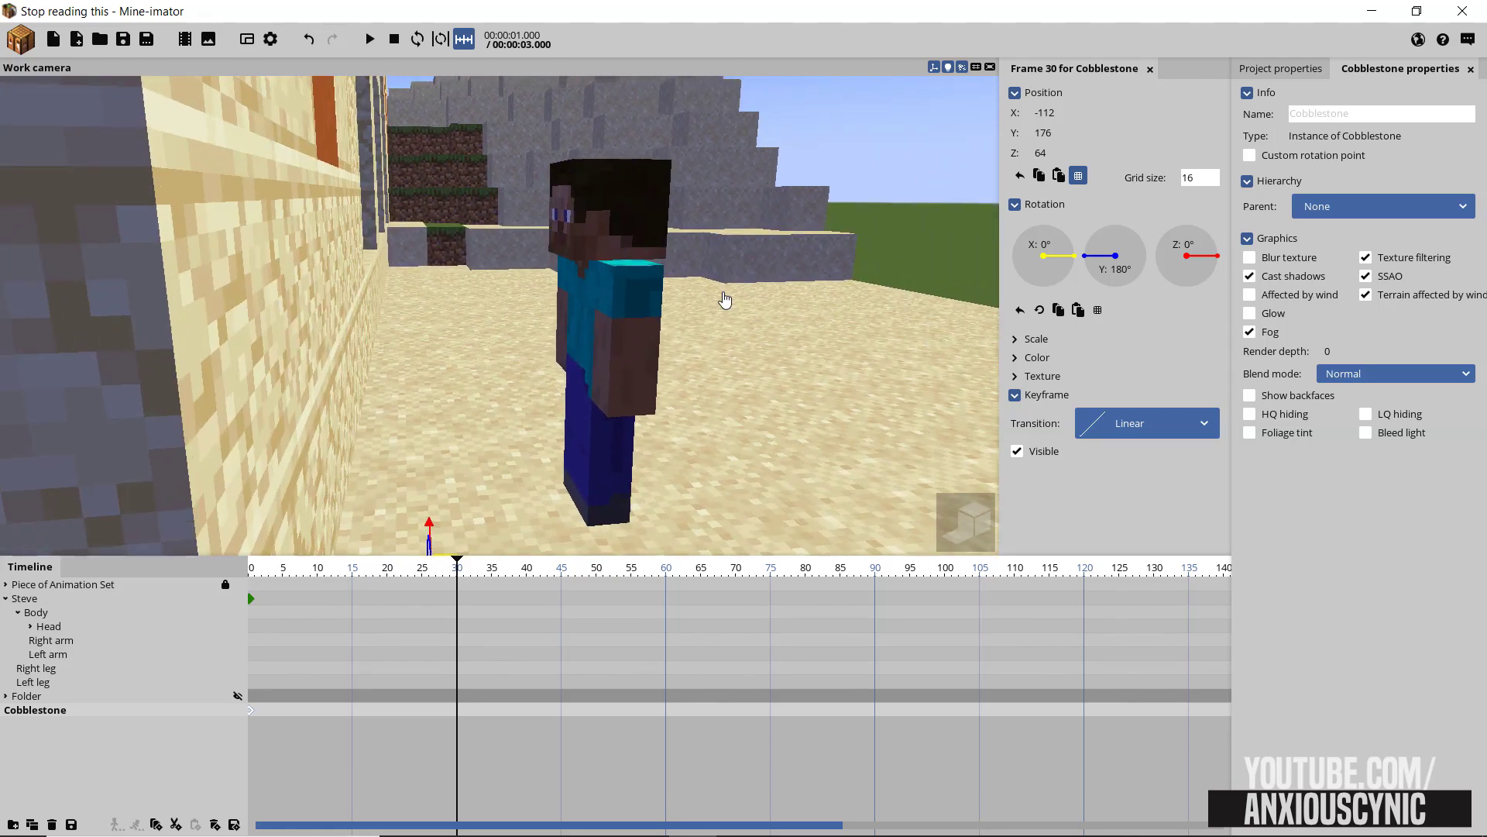
left_click(246, 578)
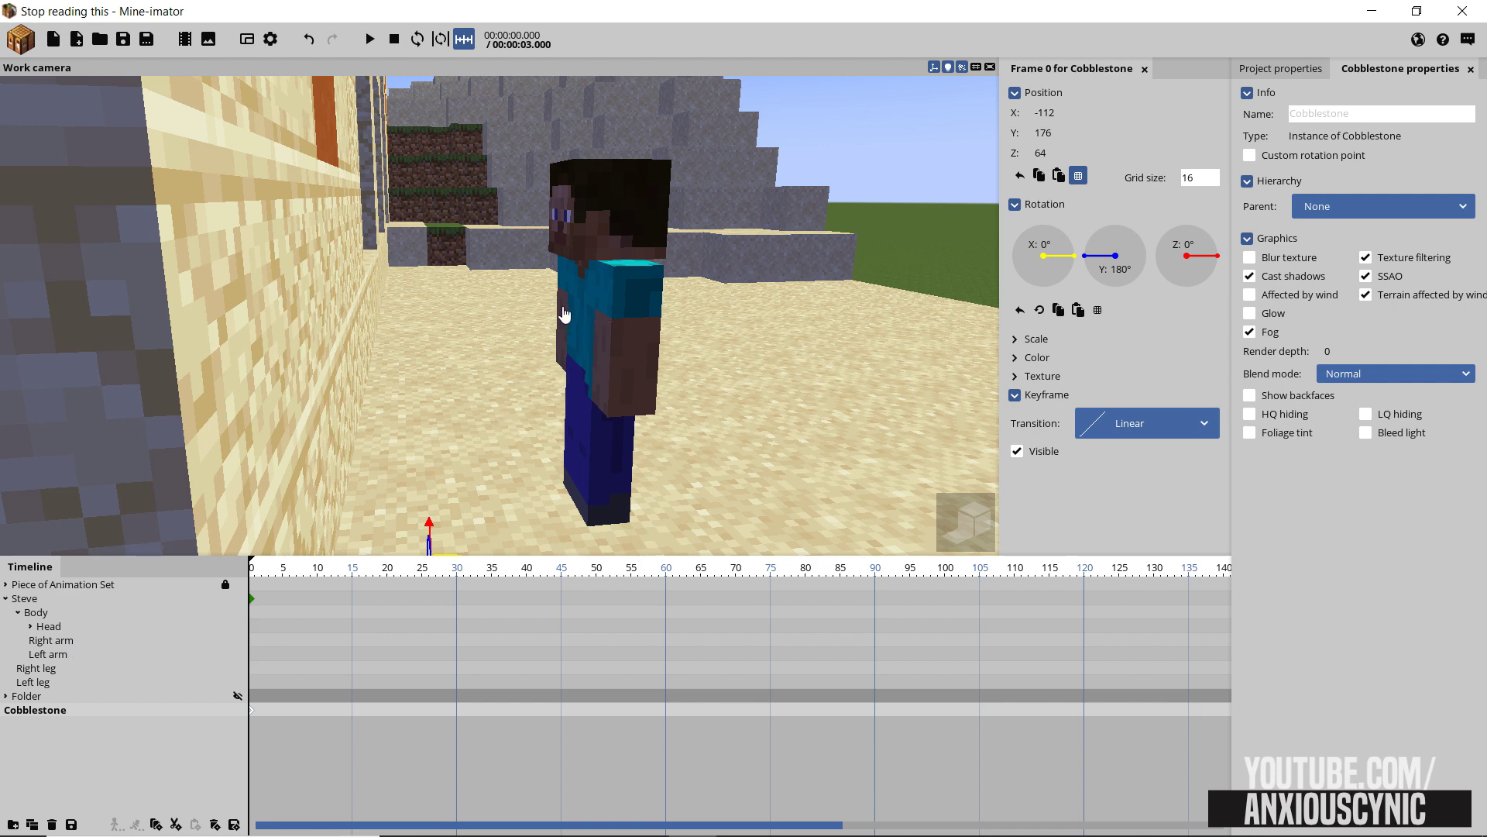
left_click(560, 318)
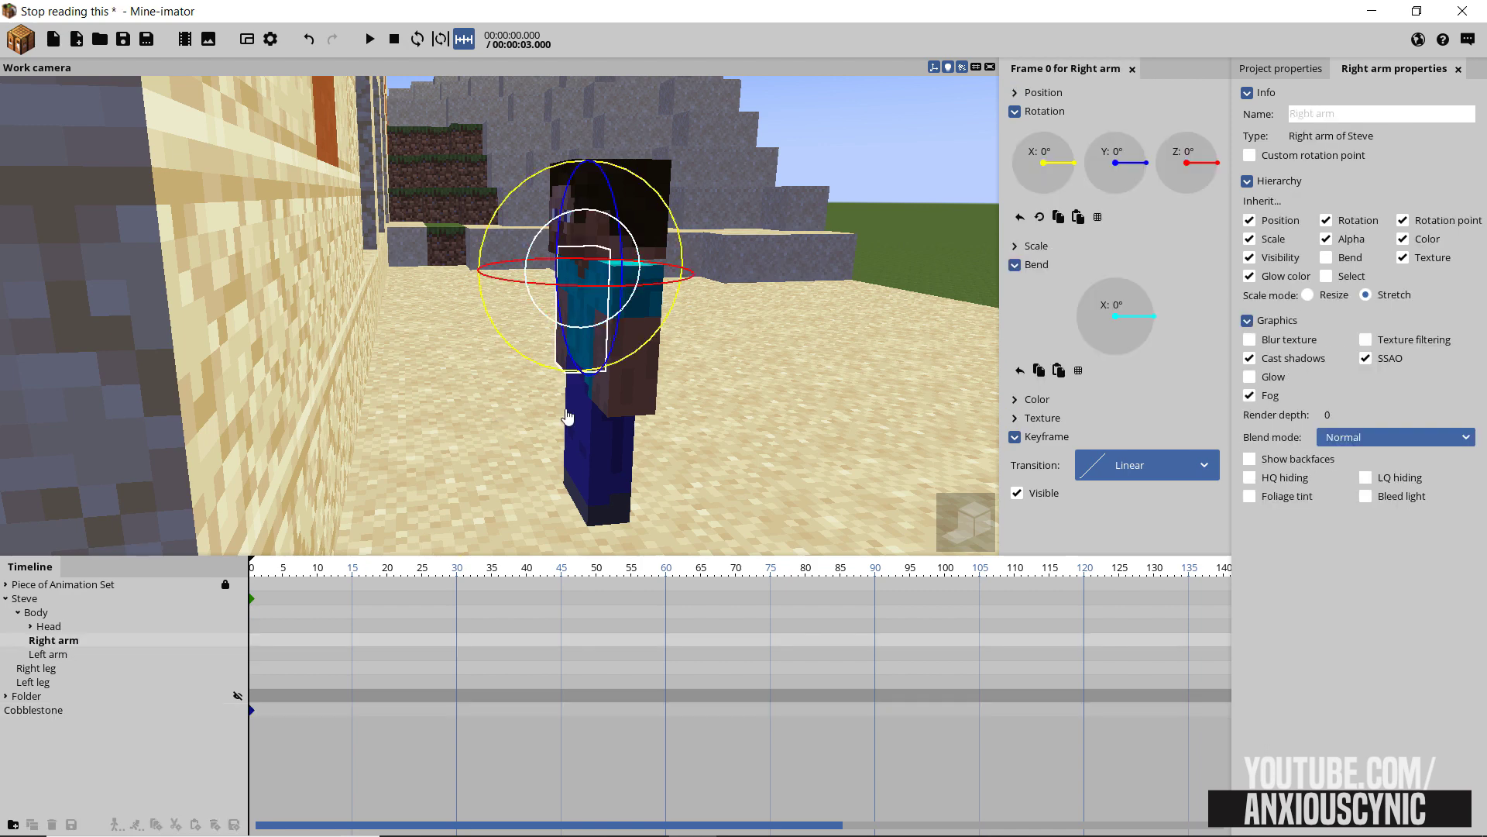
left_click(1288, 75)
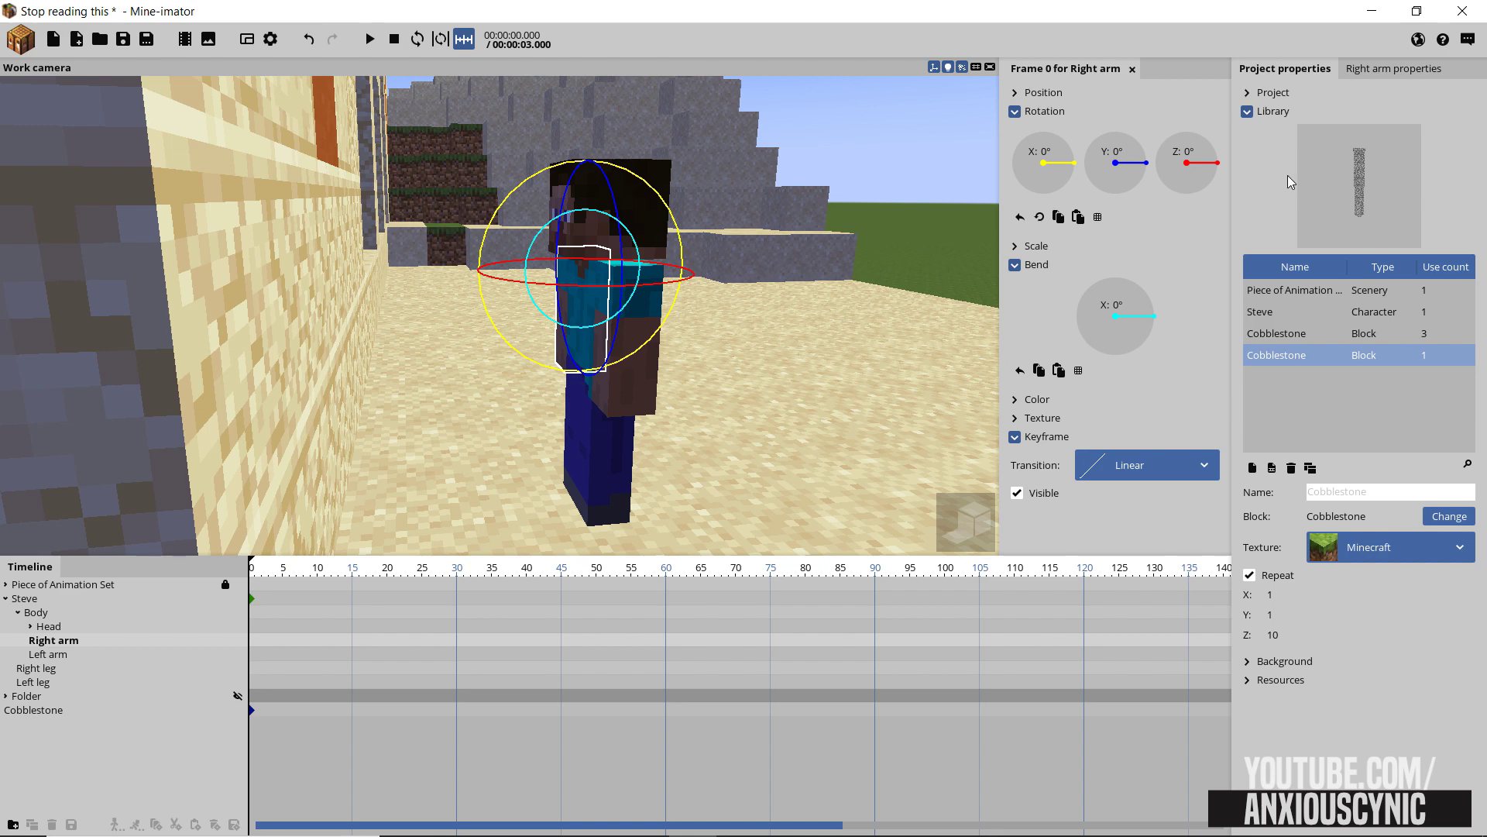
left_click(10, 600)
left_click(7, 612)
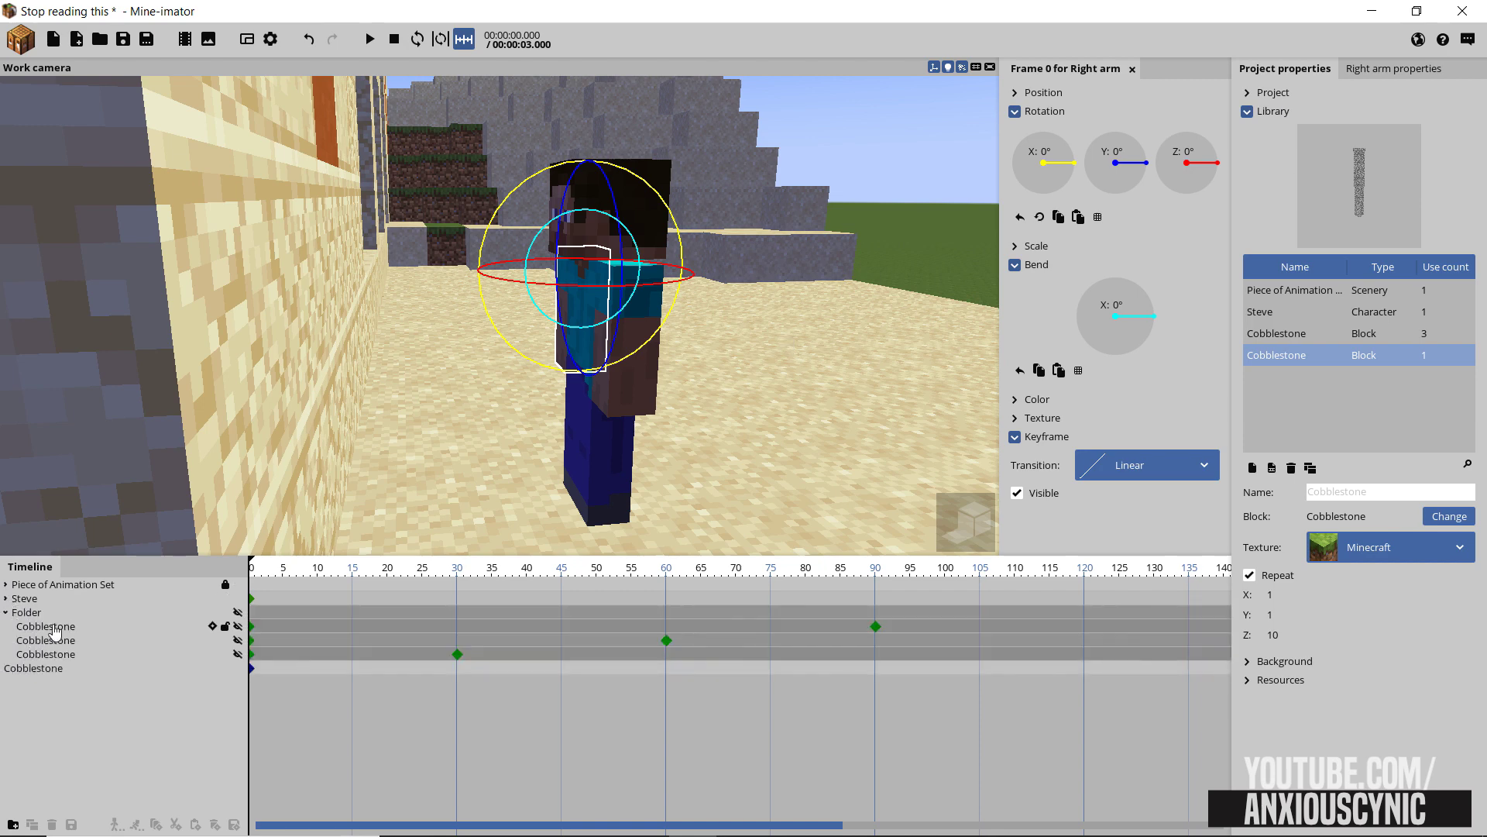
left_click(53, 627)
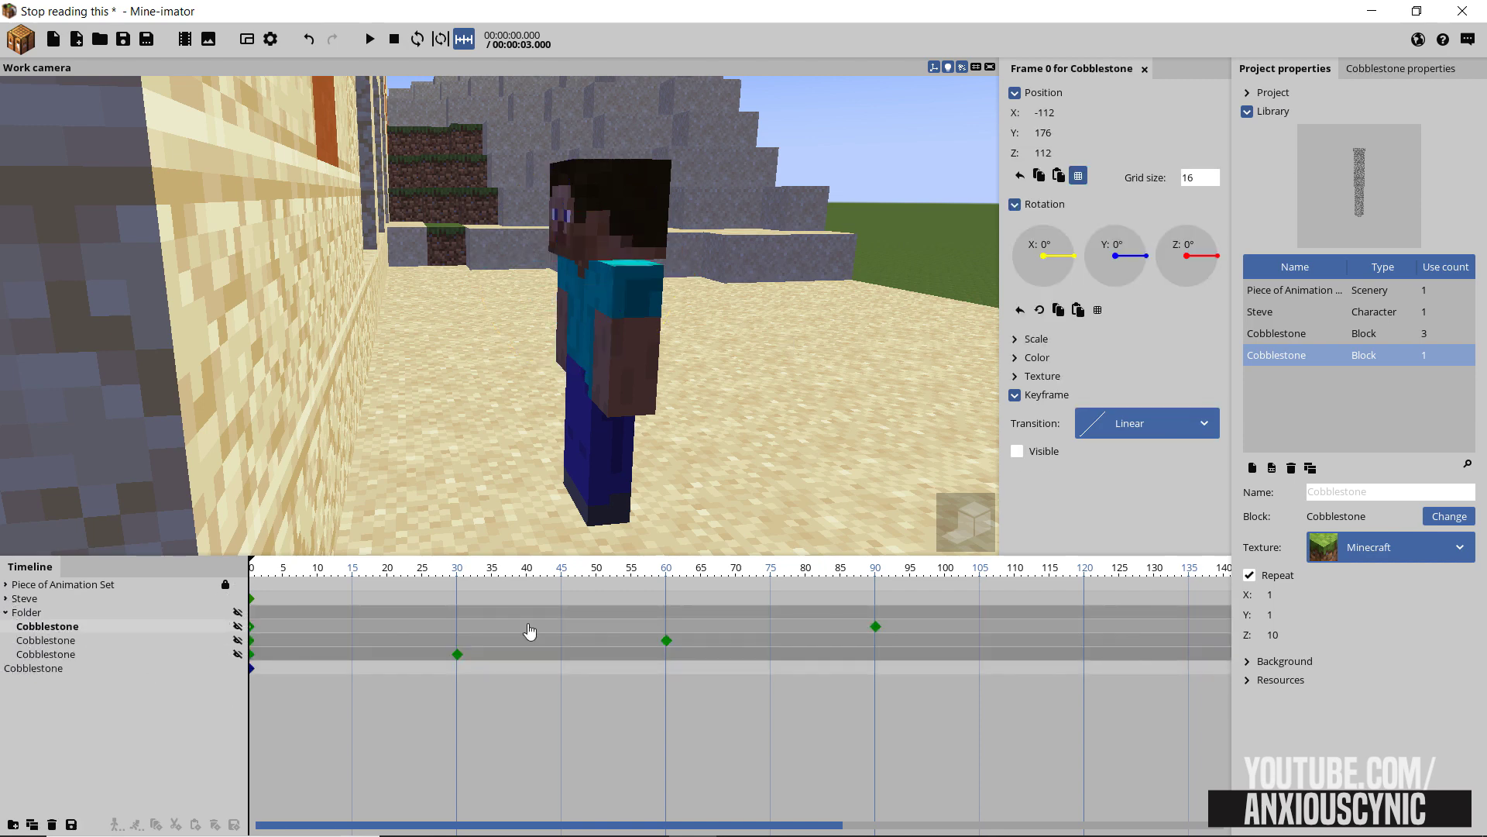
left_click(33, 823)
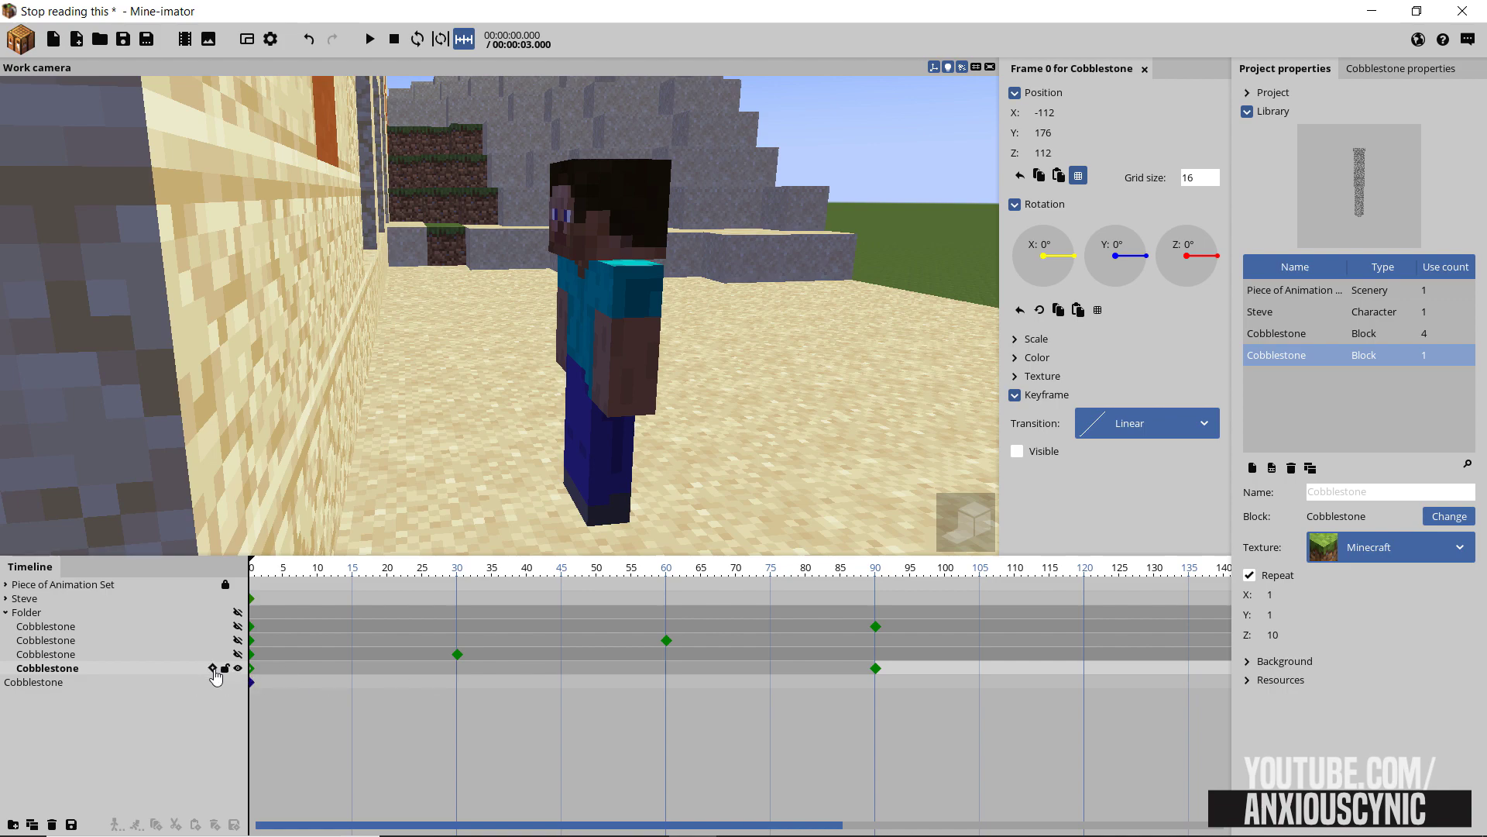
Replace the duplicated block's keyframes with a visible one at frame 0 and reset its X, Y and Z position to 0
left_click(213, 668)
left_click(788, 624)
left_click(251, 670)
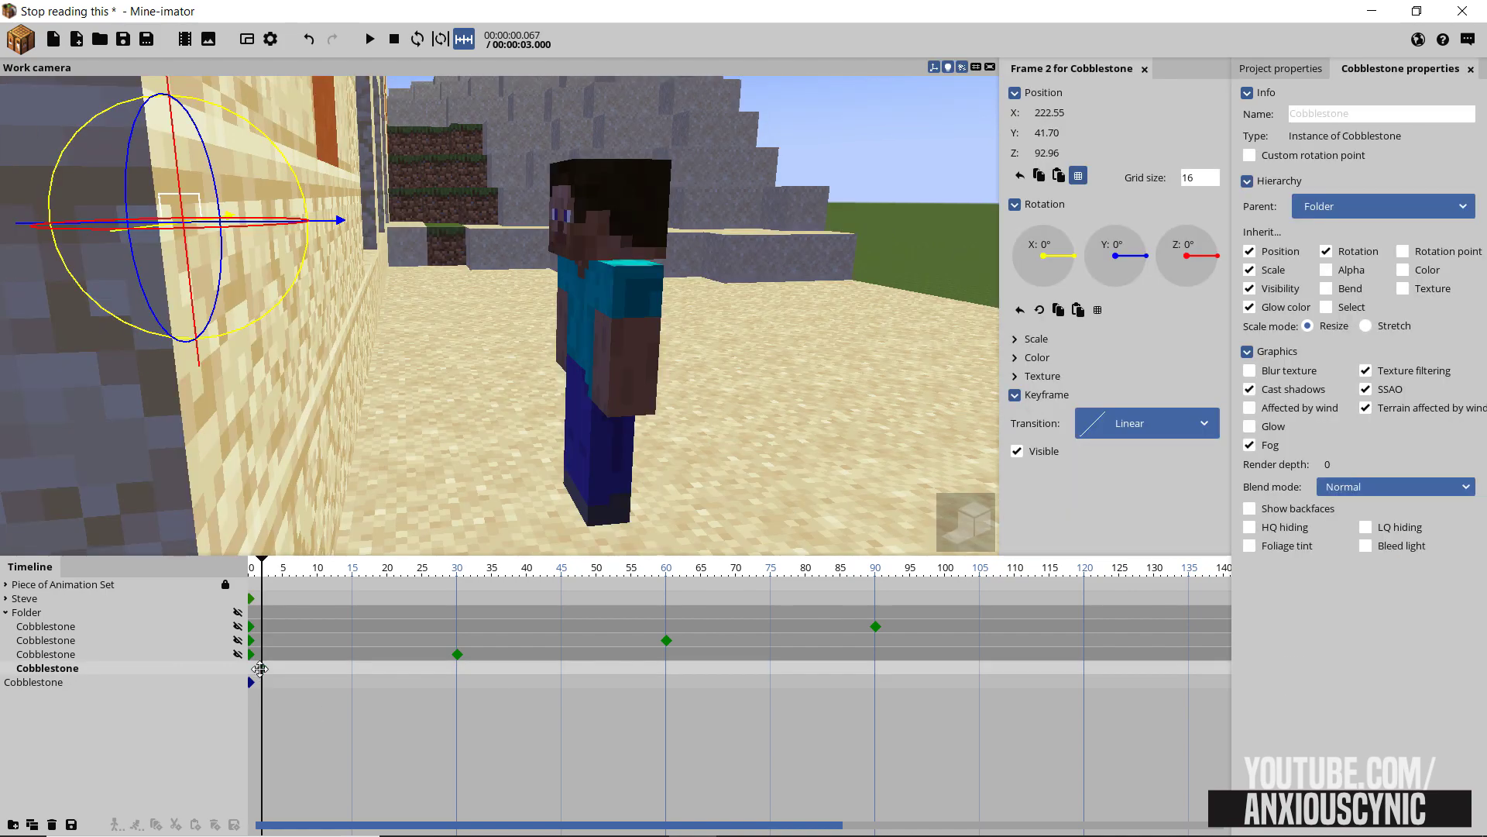
right_click(1063, 154)
right_click(1055, 132)
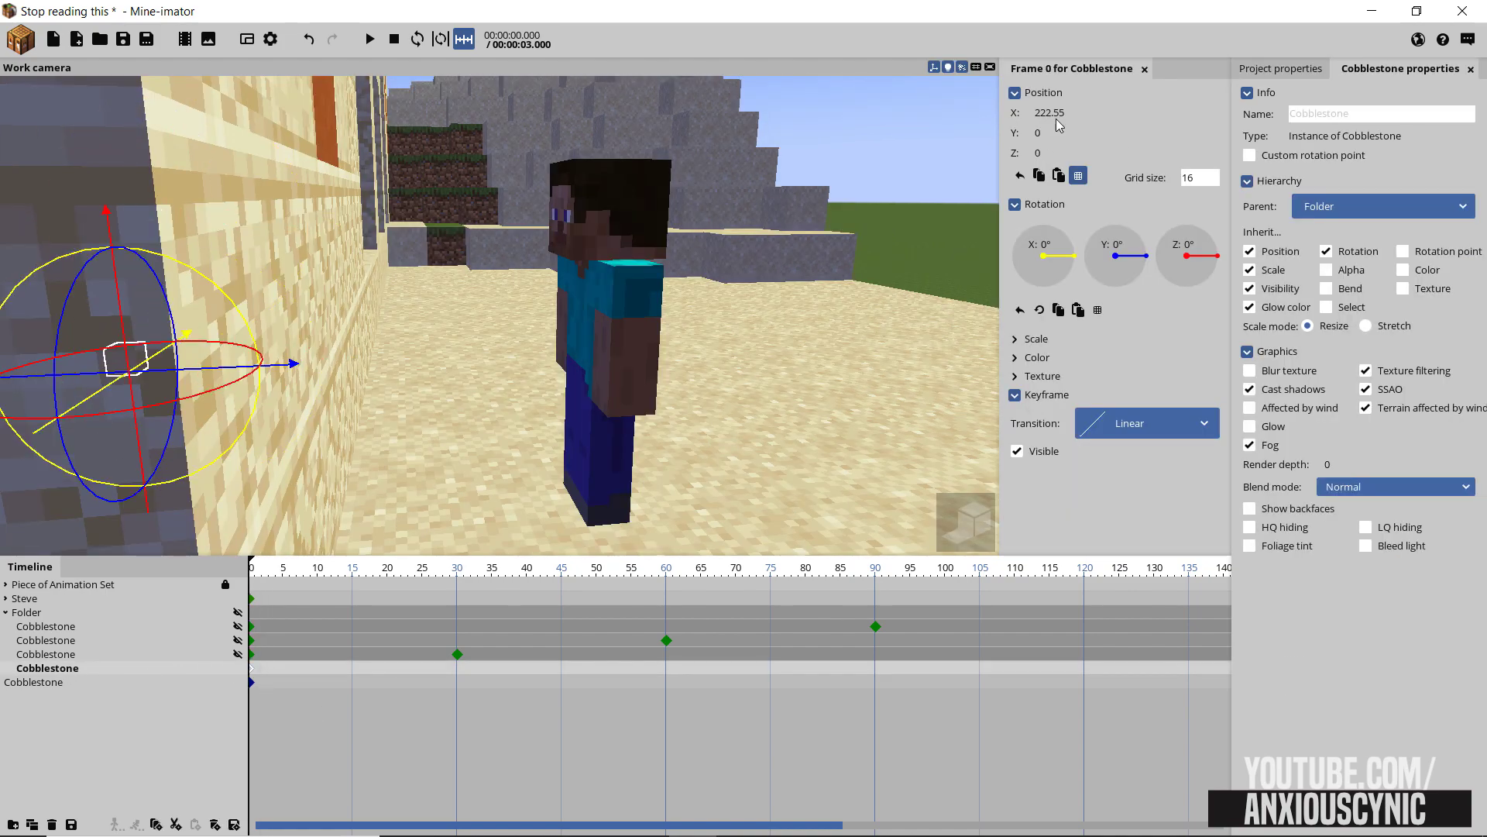
right_click(1050, 114)
Parent the duplicated cobblestone block to Steve's right arm
right_click_drag(680, 200, 659, 203)
scroll(674, 200, "down", 8)
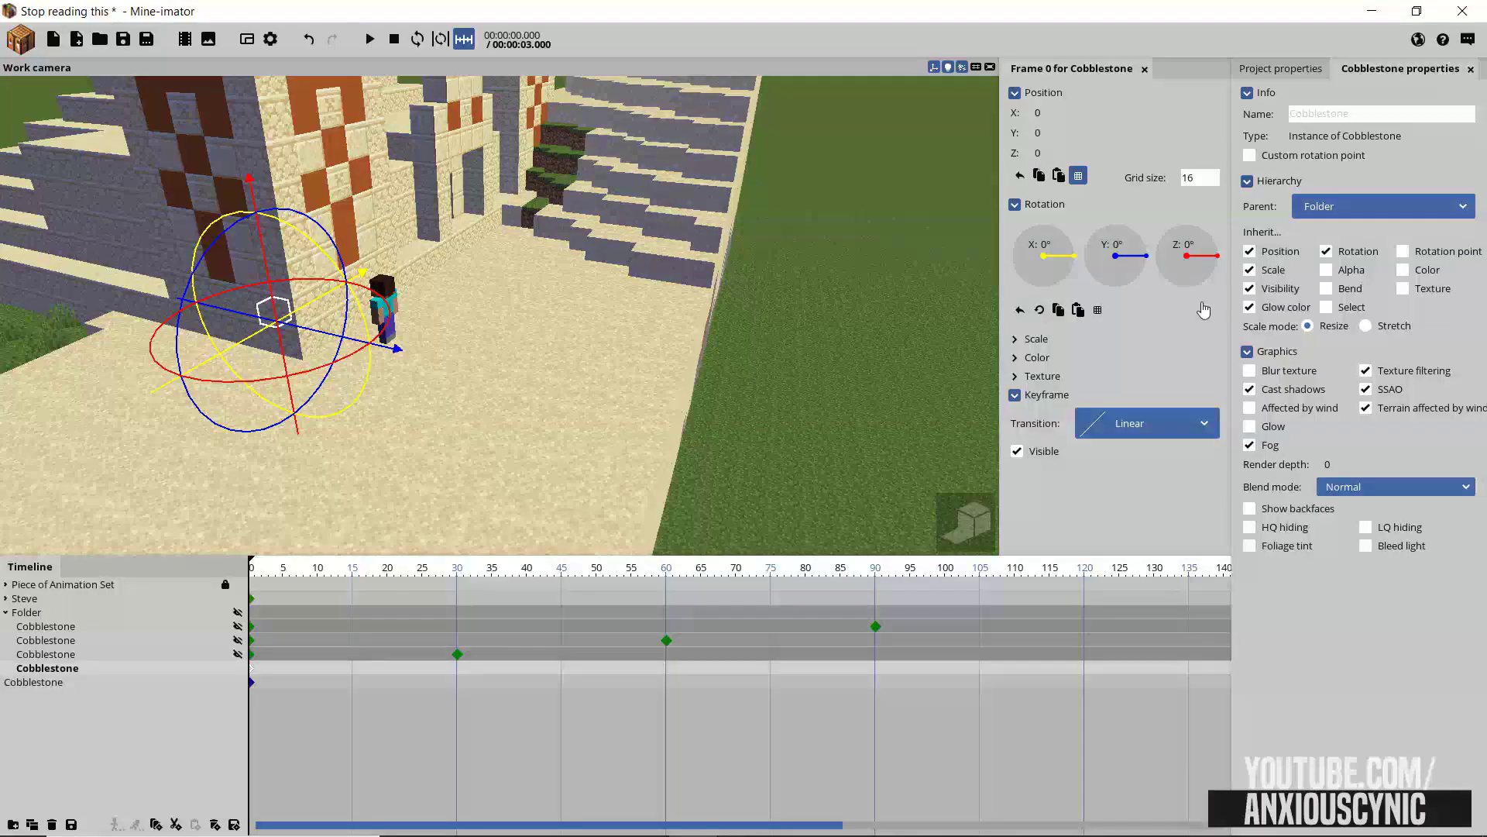
left_click(1319, 207)
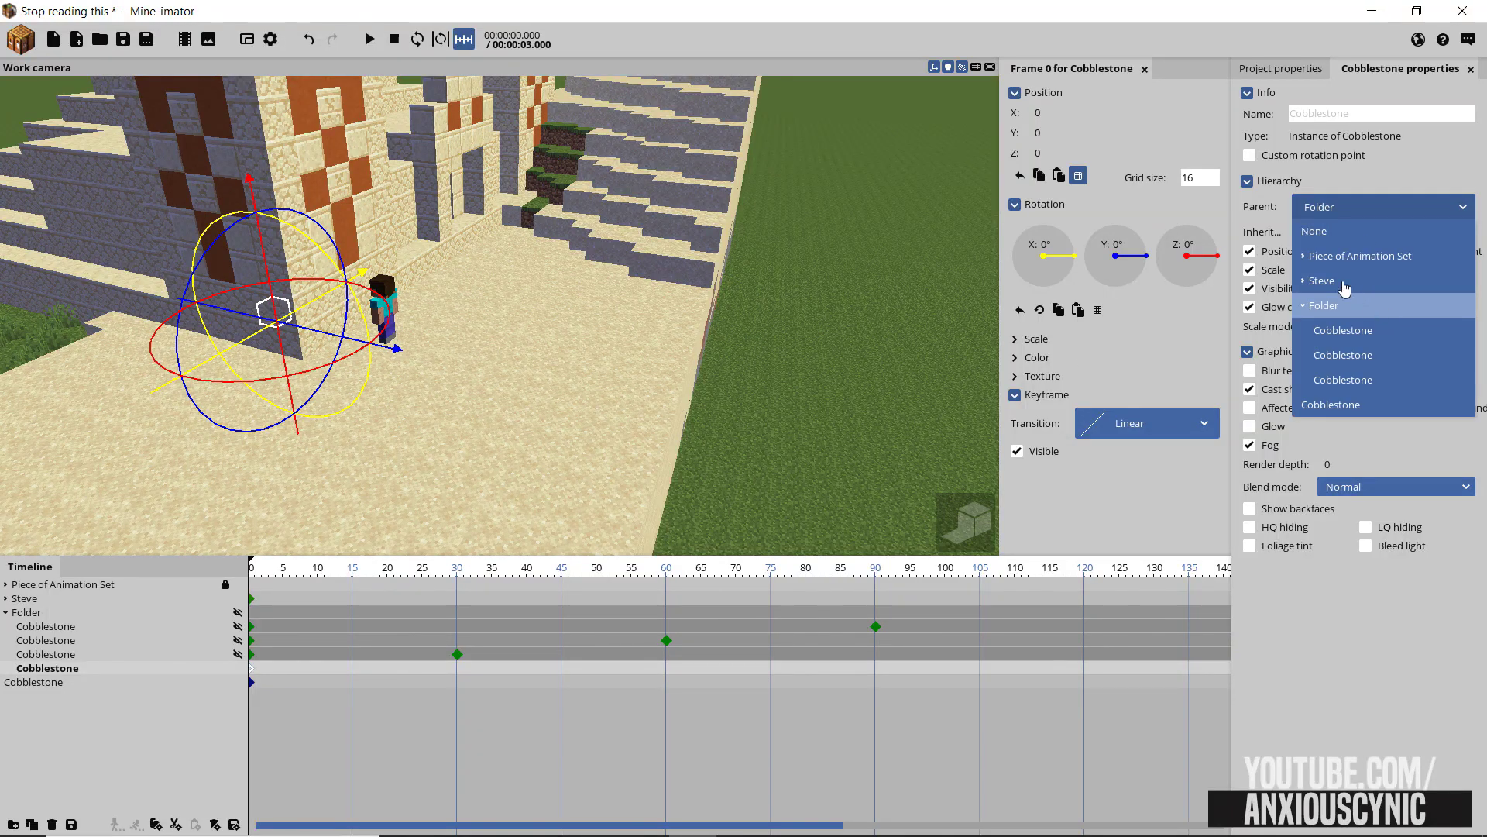
left_click(1306, 282)
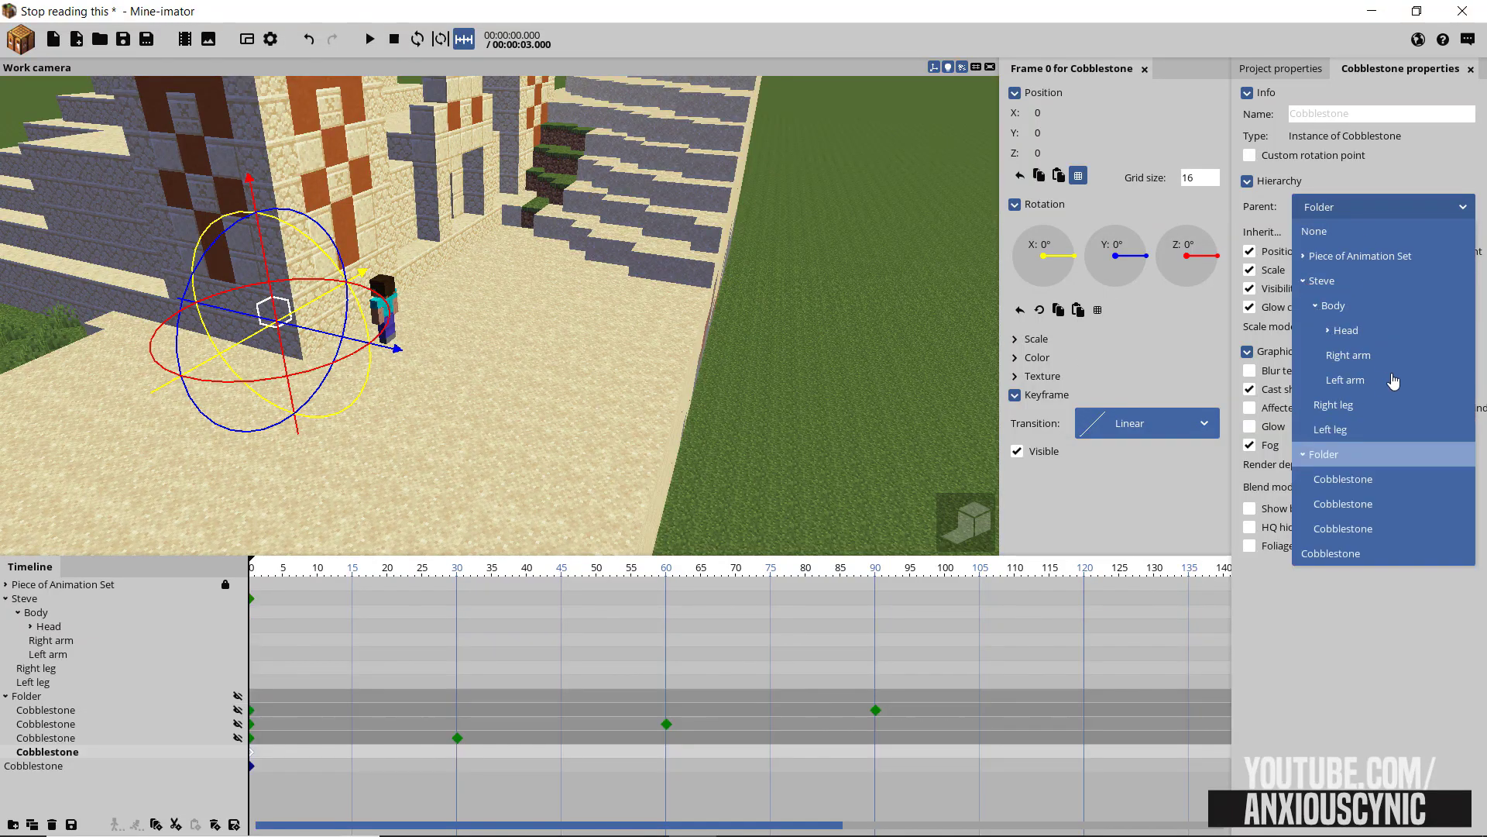
left_click(1340, 357)
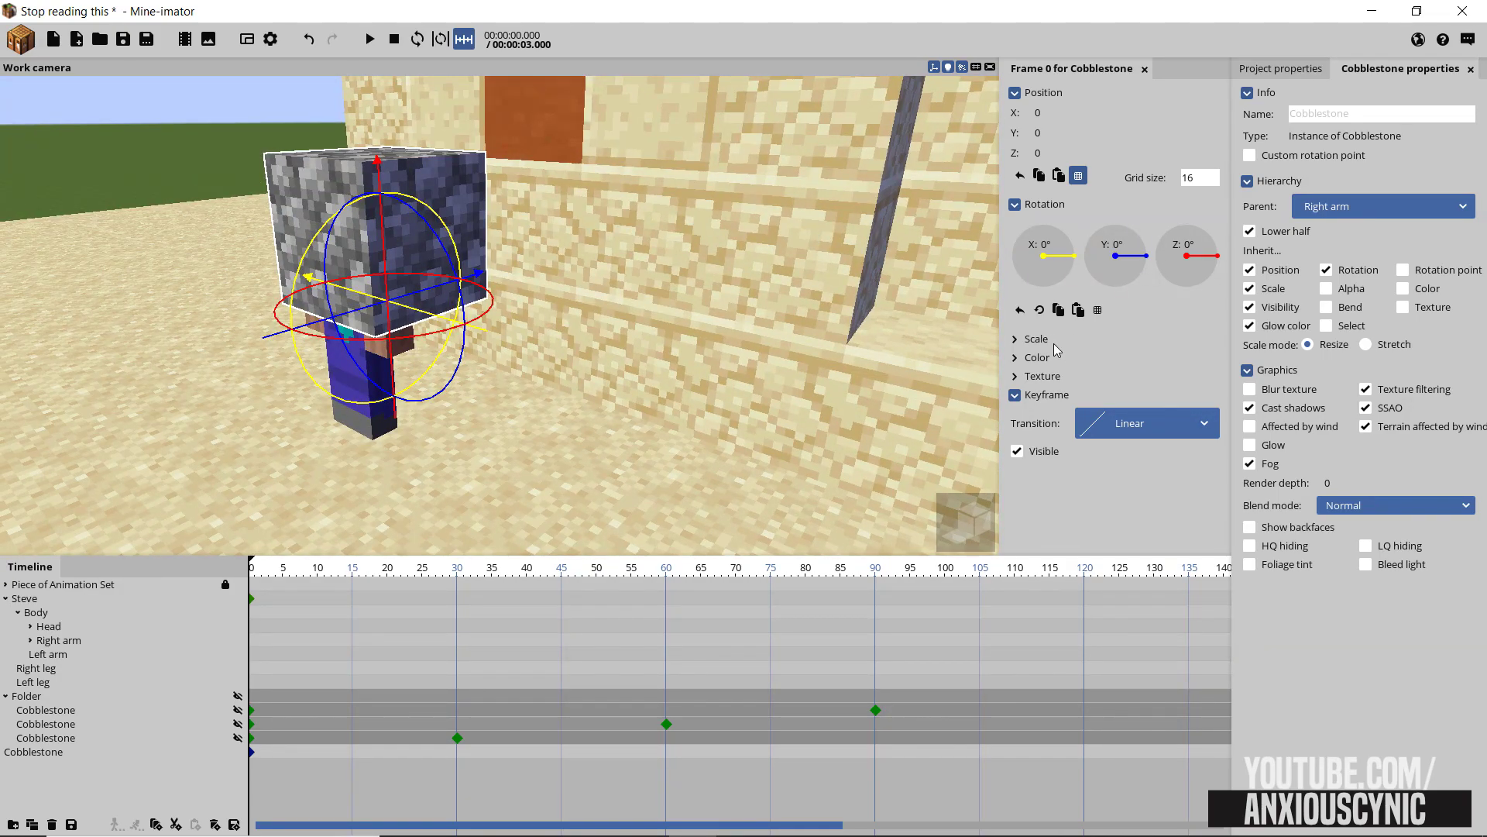
Scale the cobblestone block in Steve's right arm to 0.25
left_click(1035, 340)
left_click_drag(1021, 358, 995, 364)
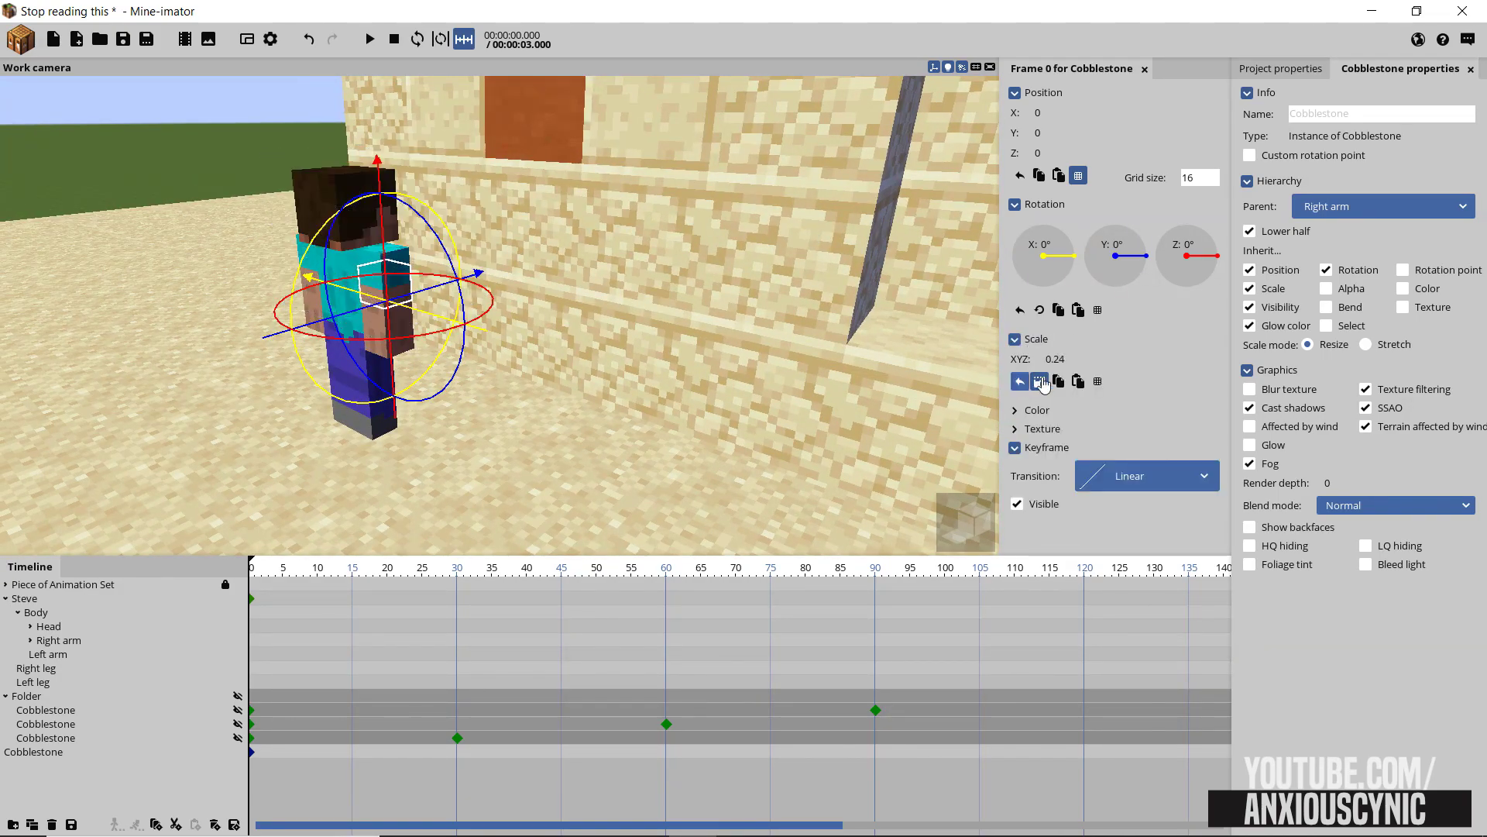
left_click(1056, 359)
type(".25")
Move the small block freely to Steve's right hand, at about X 1.05 and Z -8.34
left_click_drag(784, 324, 620, 306)
scroll(571, 301, "up", 3)
left_click_drag(457, 263, 386, 321)
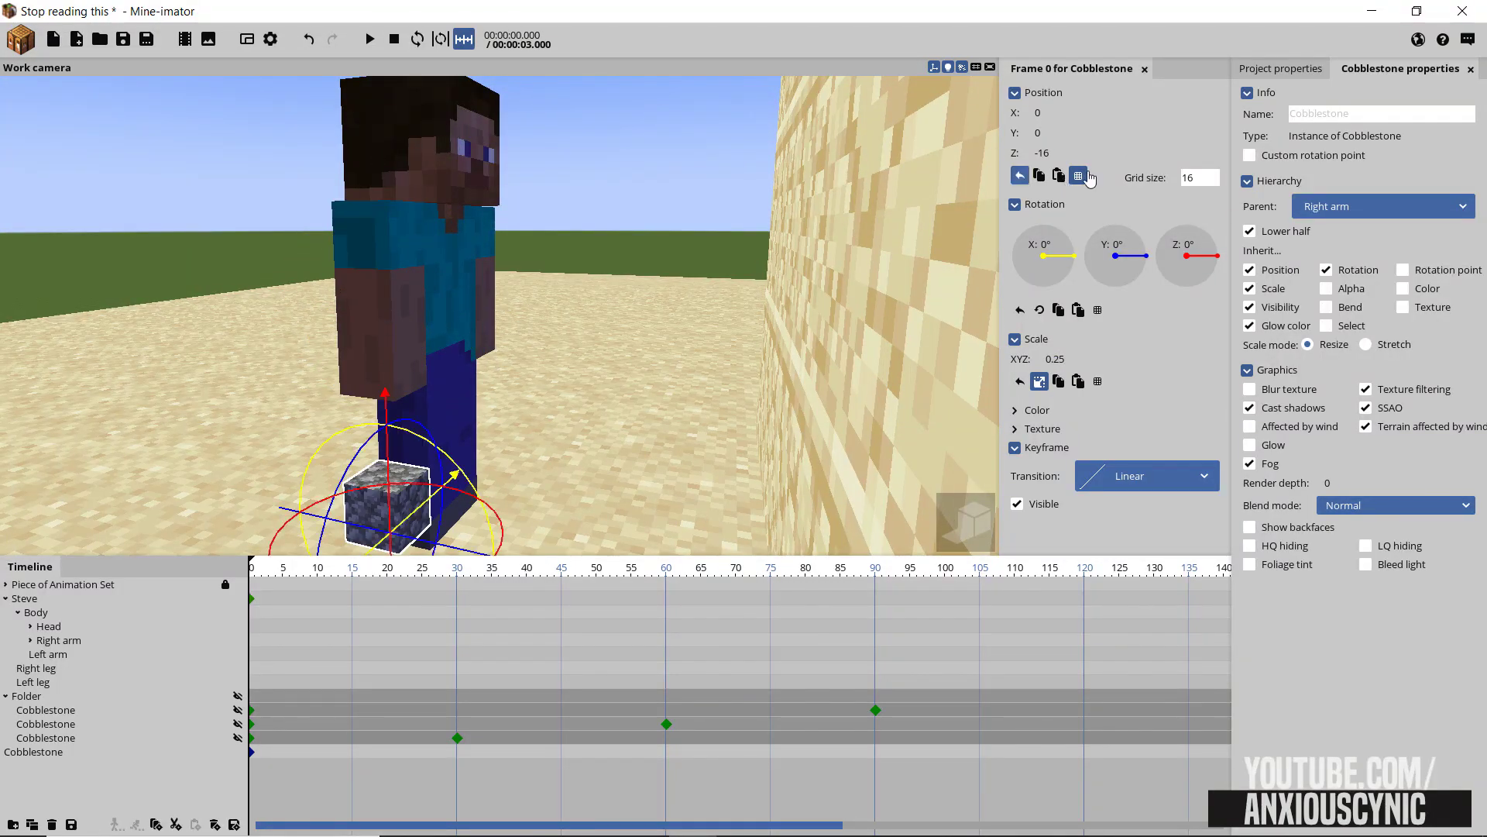
right_click_drag(498, 304, 518, 300)
left_click_drag(408, 331, 409, 227)
scroll(555, 281, "up", 3)
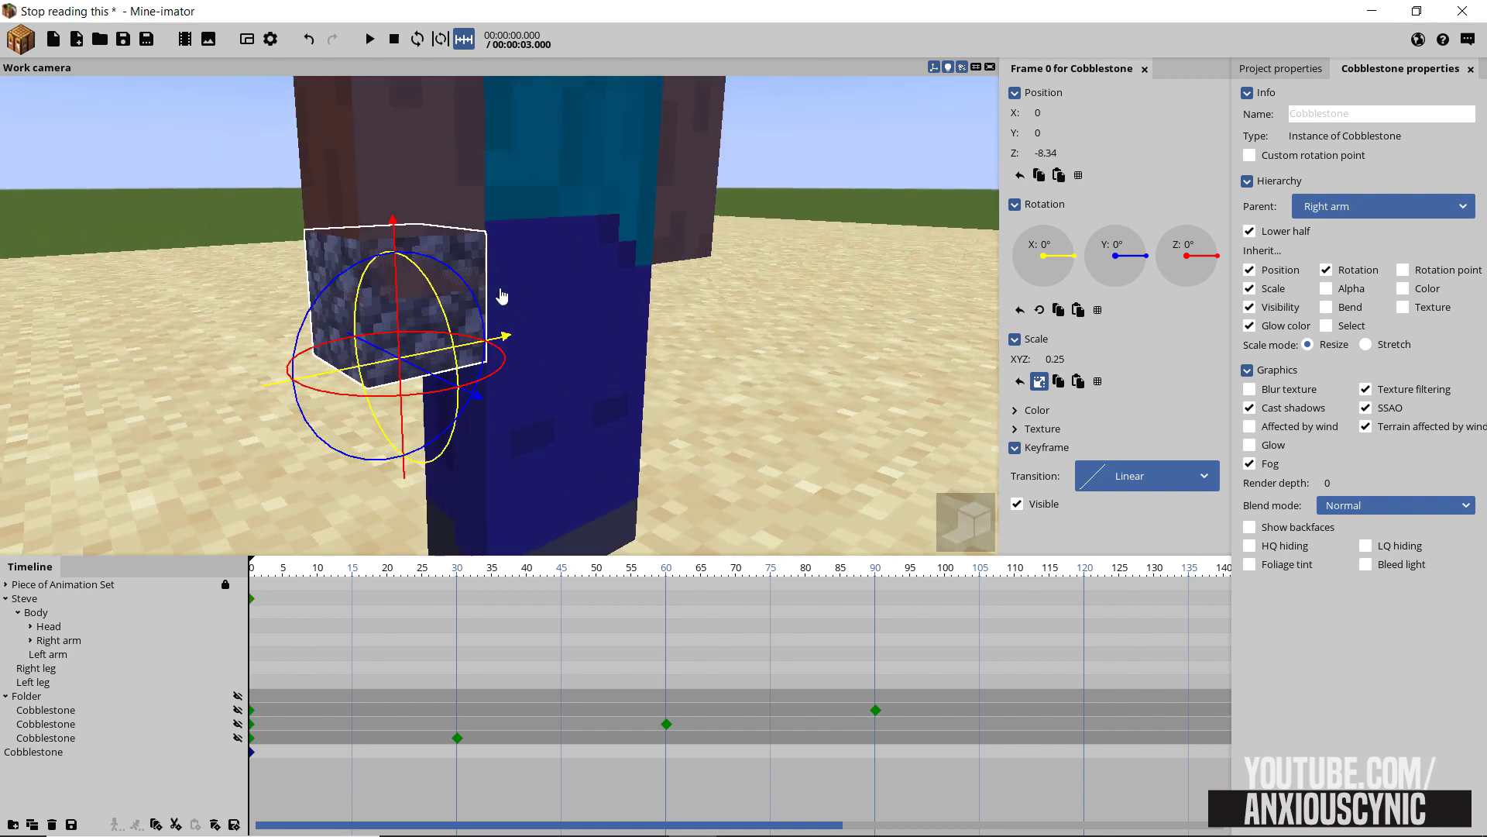
left_click_drag(501, 299, 519, 359)
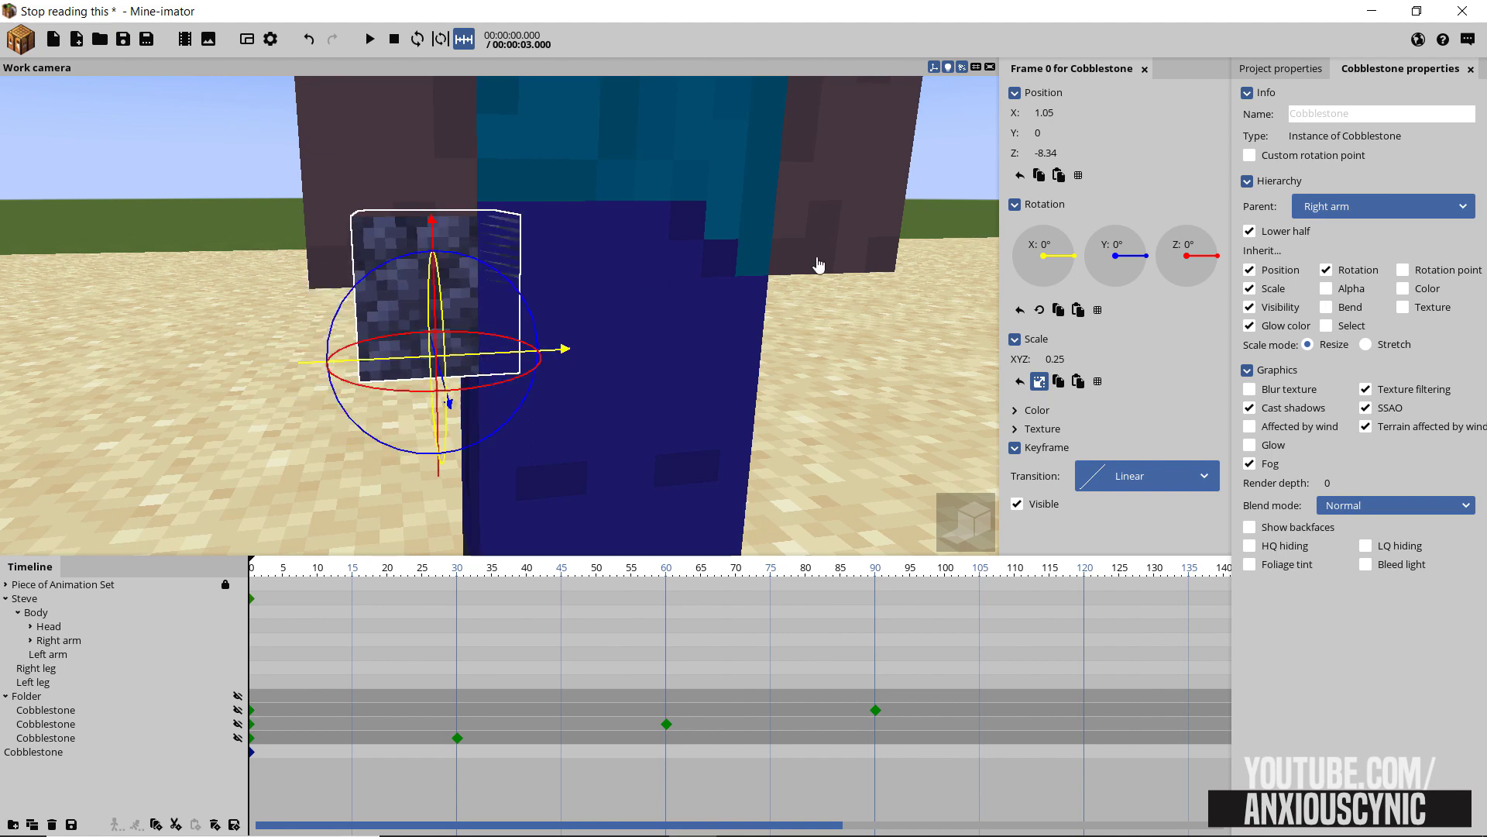
Set the held block's position to X 1, Y 1, Z -8 and save the project
left_click(1047, 152)
type("-8")
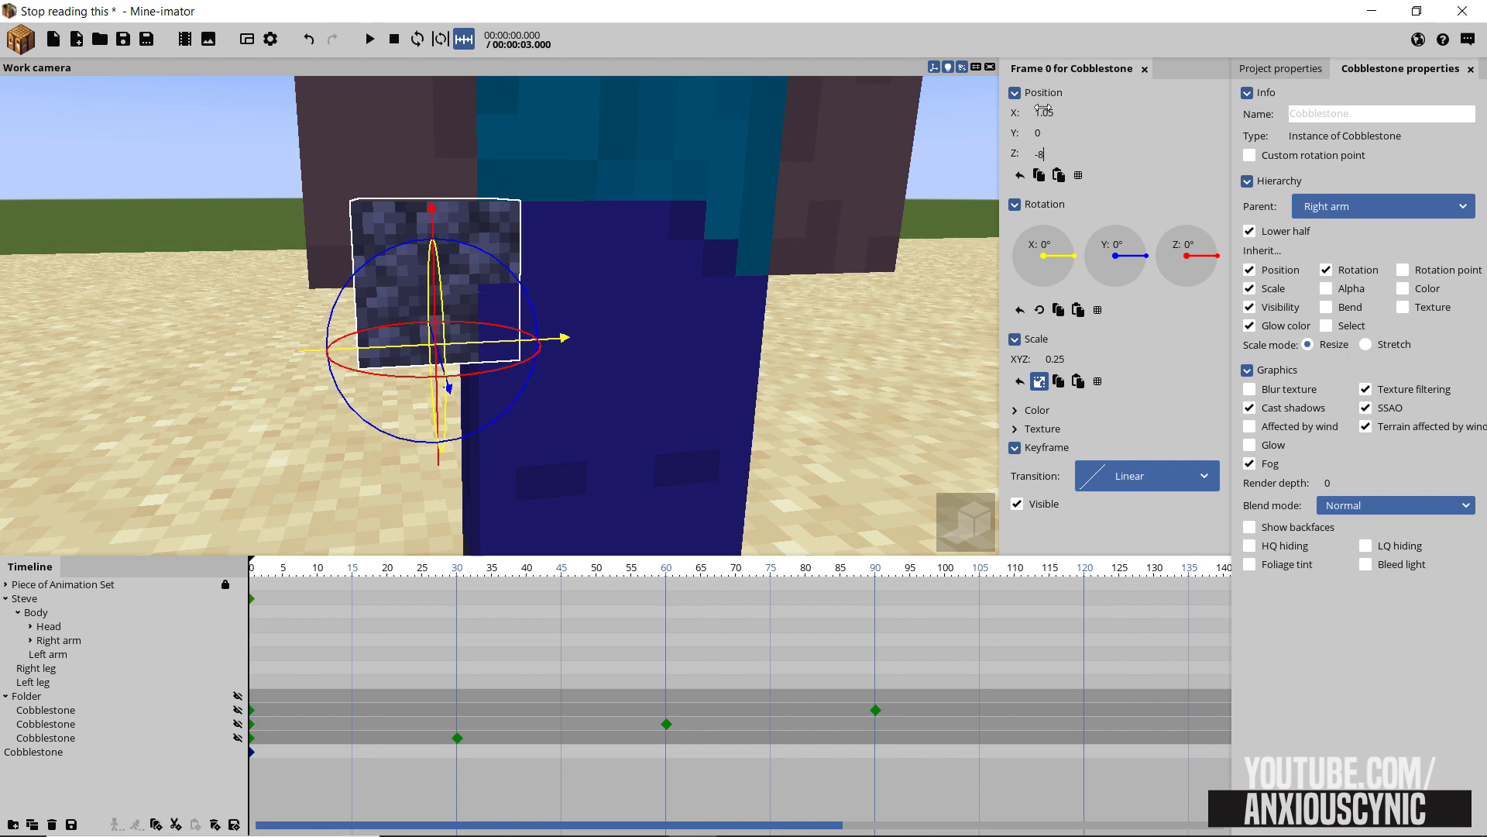
left_click(1043, 112)
type("1")
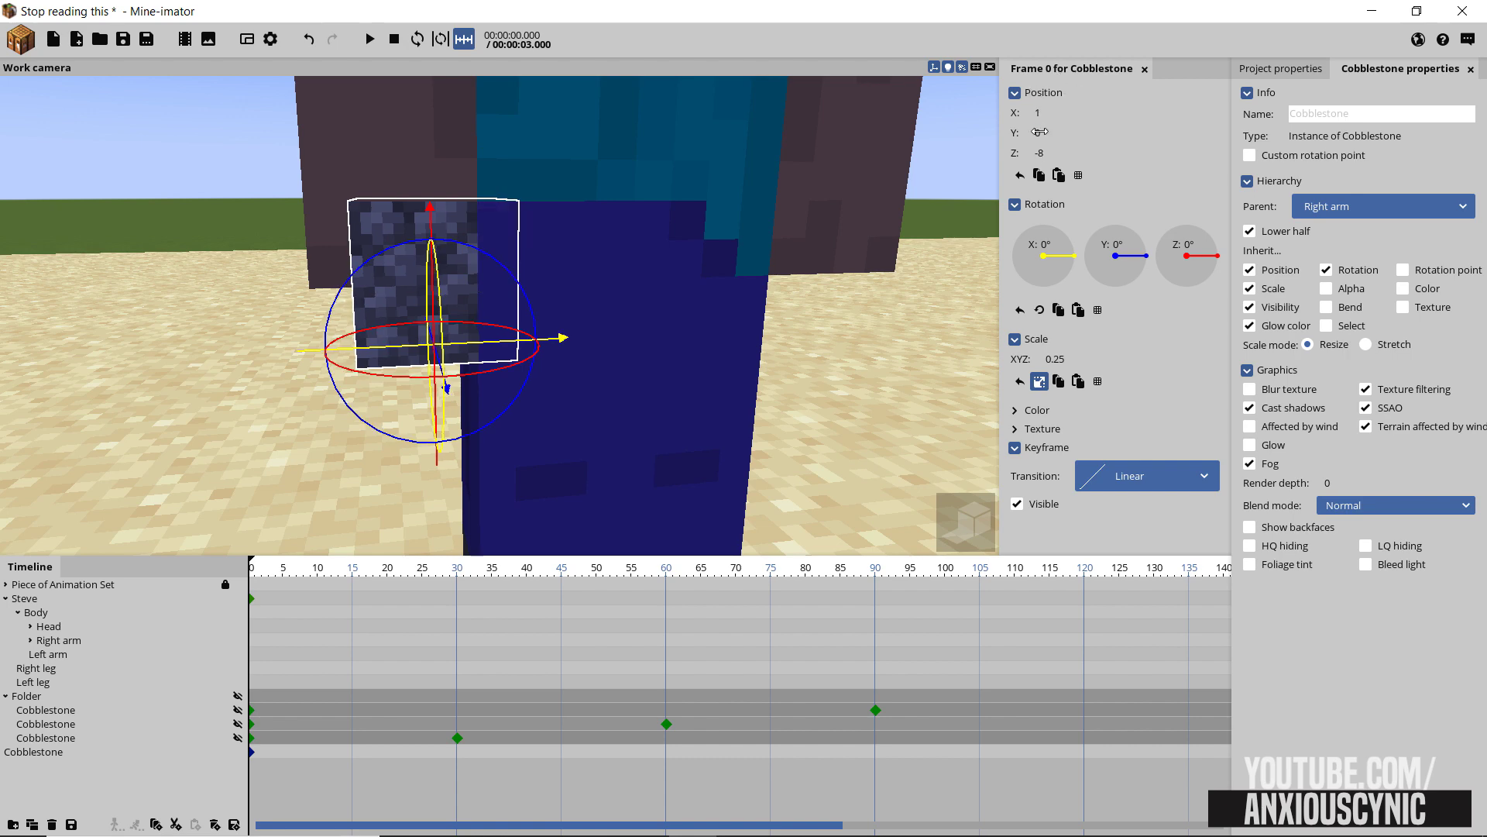
type("1")
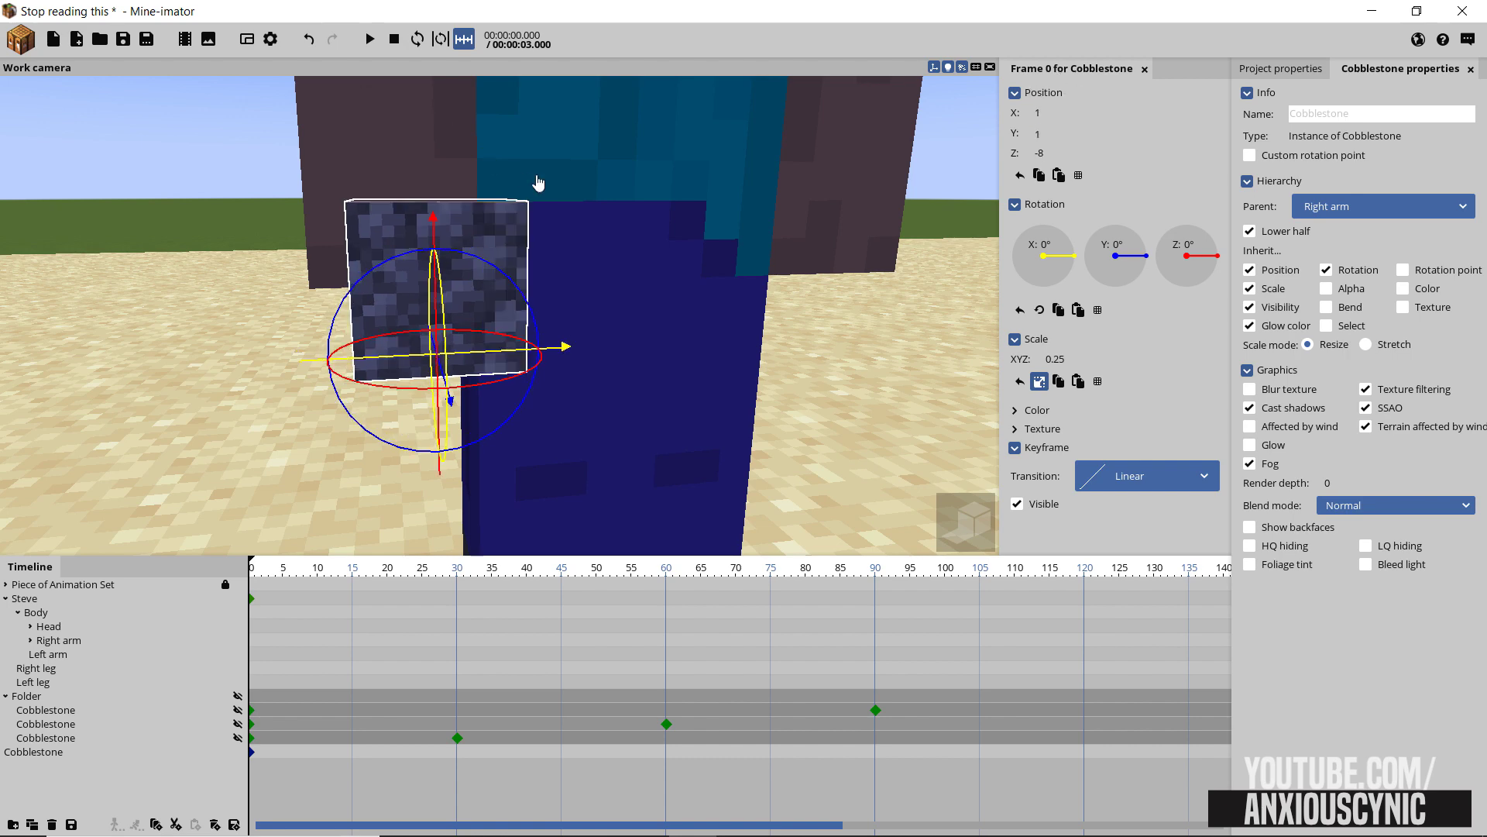
left_click_drag(538, 183, 602, 189)
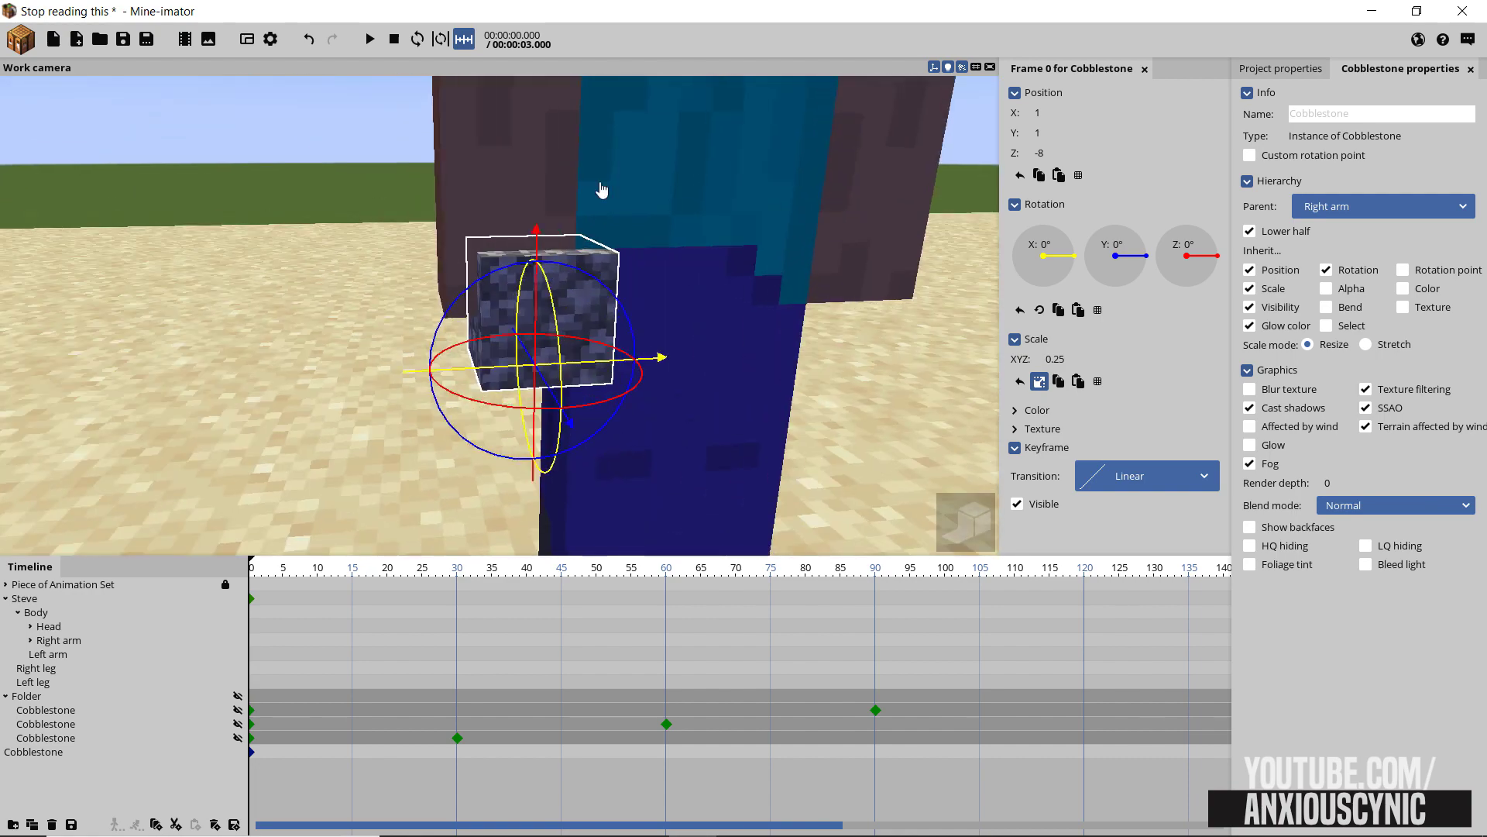
scroll(602, 189, "down", 3)
key("ctrl+s")
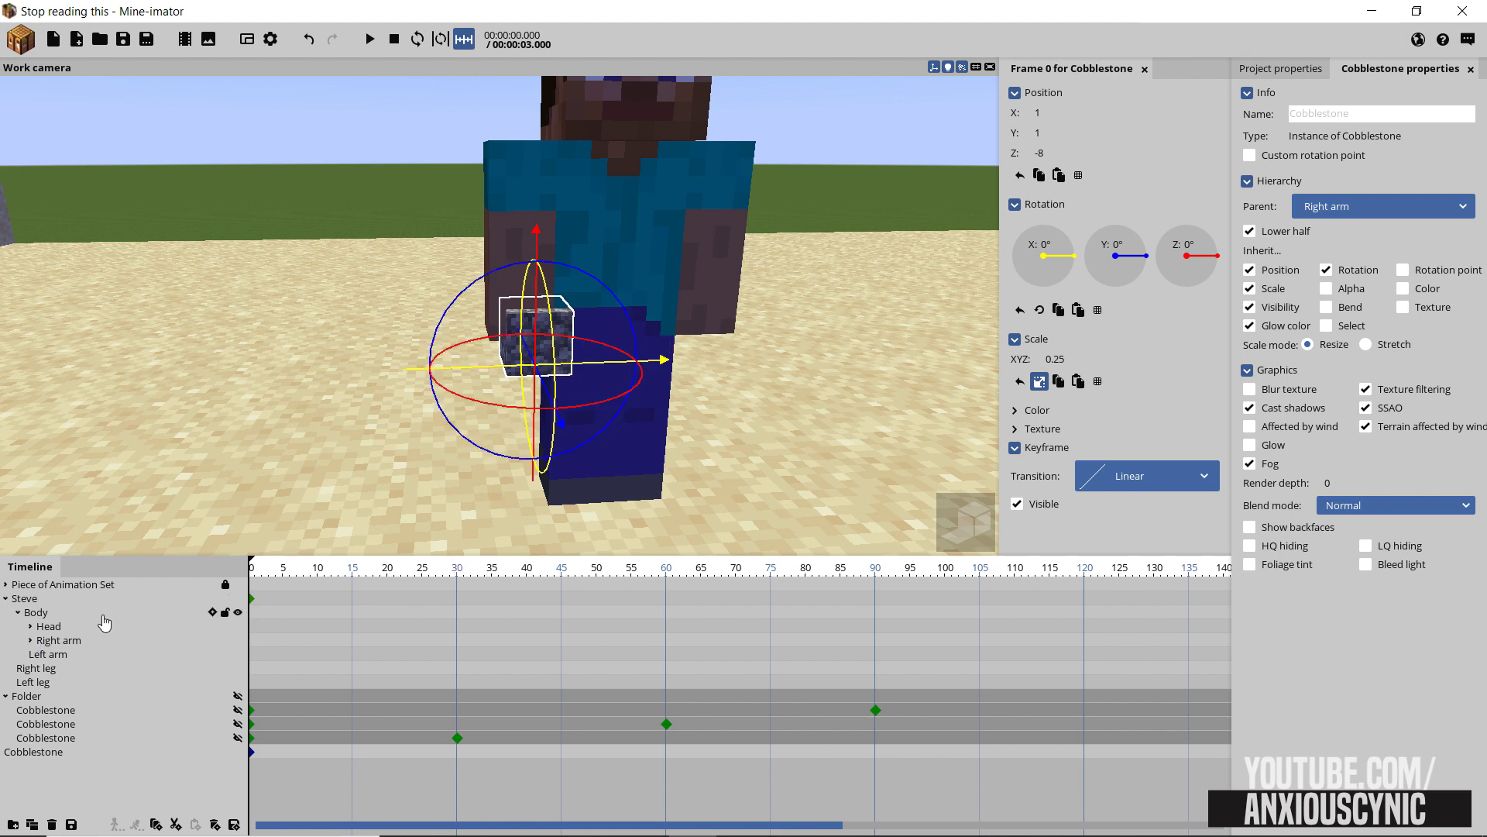
Tilt Steve's head downward at frame 0
left_click(54, 629)
left_click_drag(687, 302, 211, 551)
Move Steve toward the temple wall to Y 176, snapped to the 16-unit grid, and save the project
left_click(48, 601)
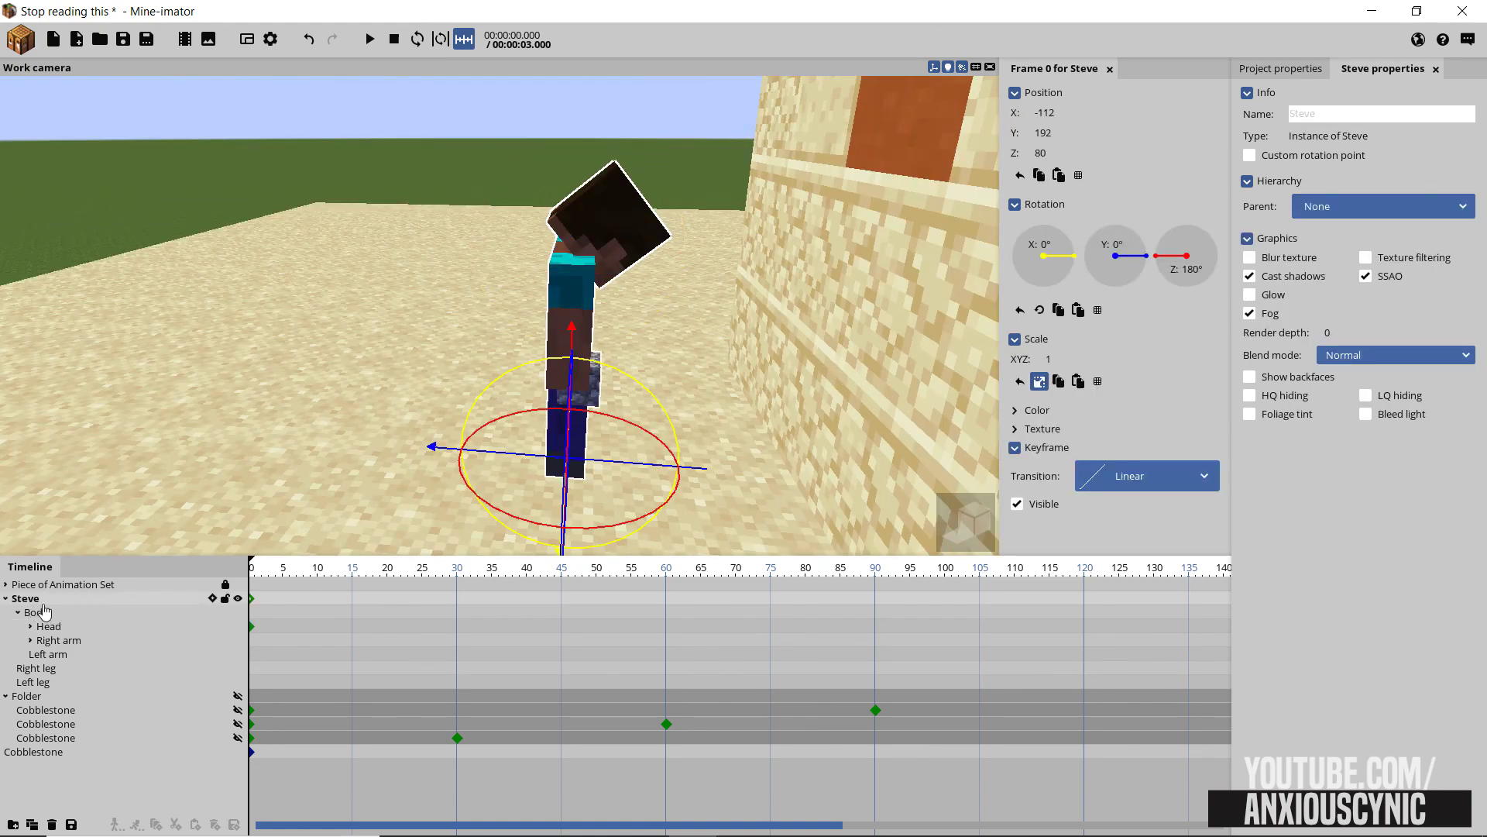
left_click_drag(620, 465, 717, 468)
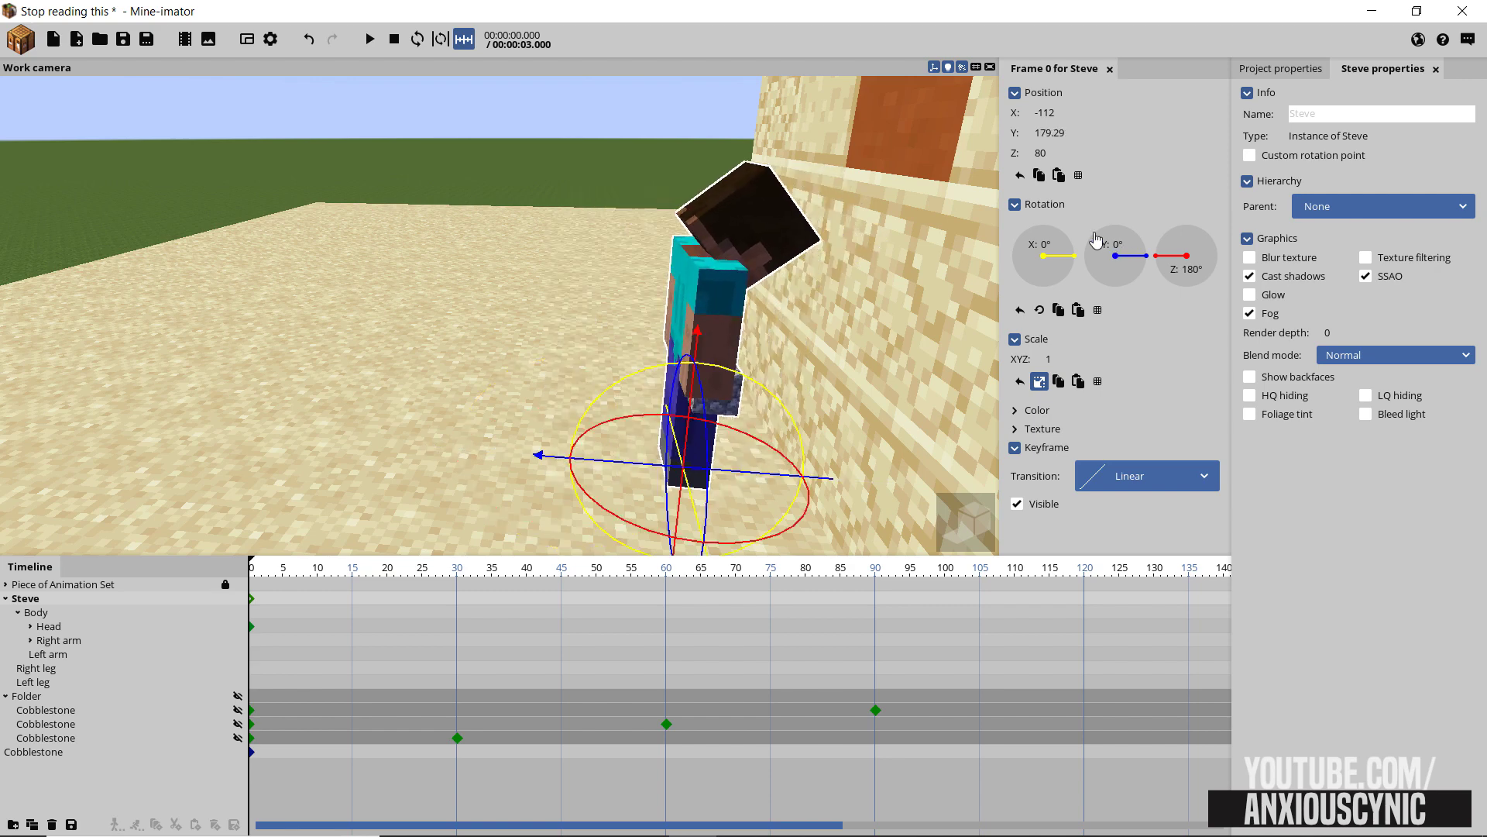
left_click_drag(562, 464, 641, 473)
left_click_drag(872, 329, 835, 254)
right_click_drag(663, 455, 818, 279)
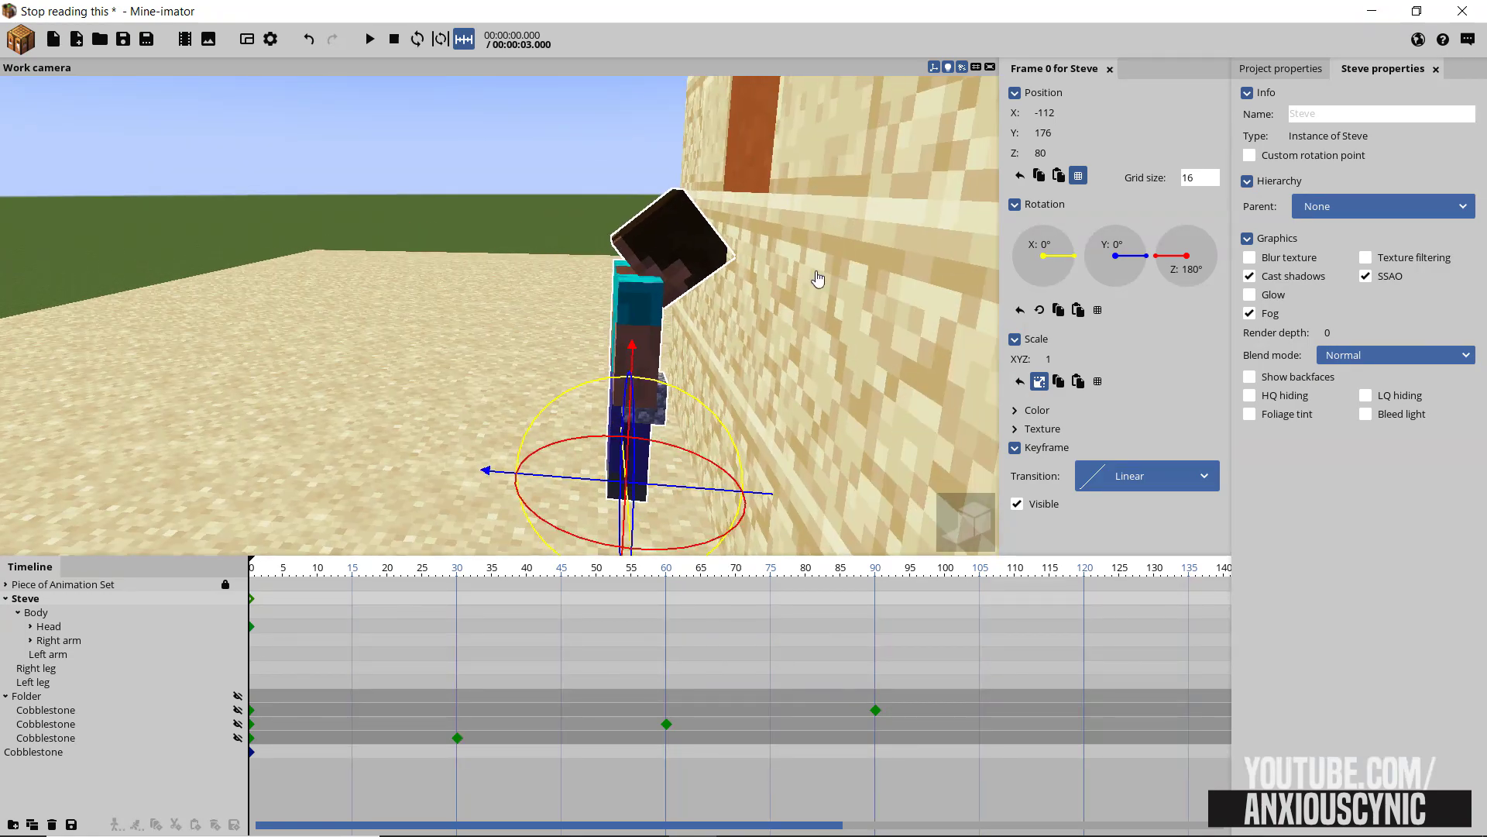
key("ctrl+s")
Add a keyframe for Steve's right arm and place it at frame 0
left_click(59, 642)
right_click_drag(313, 401, 640, 392)
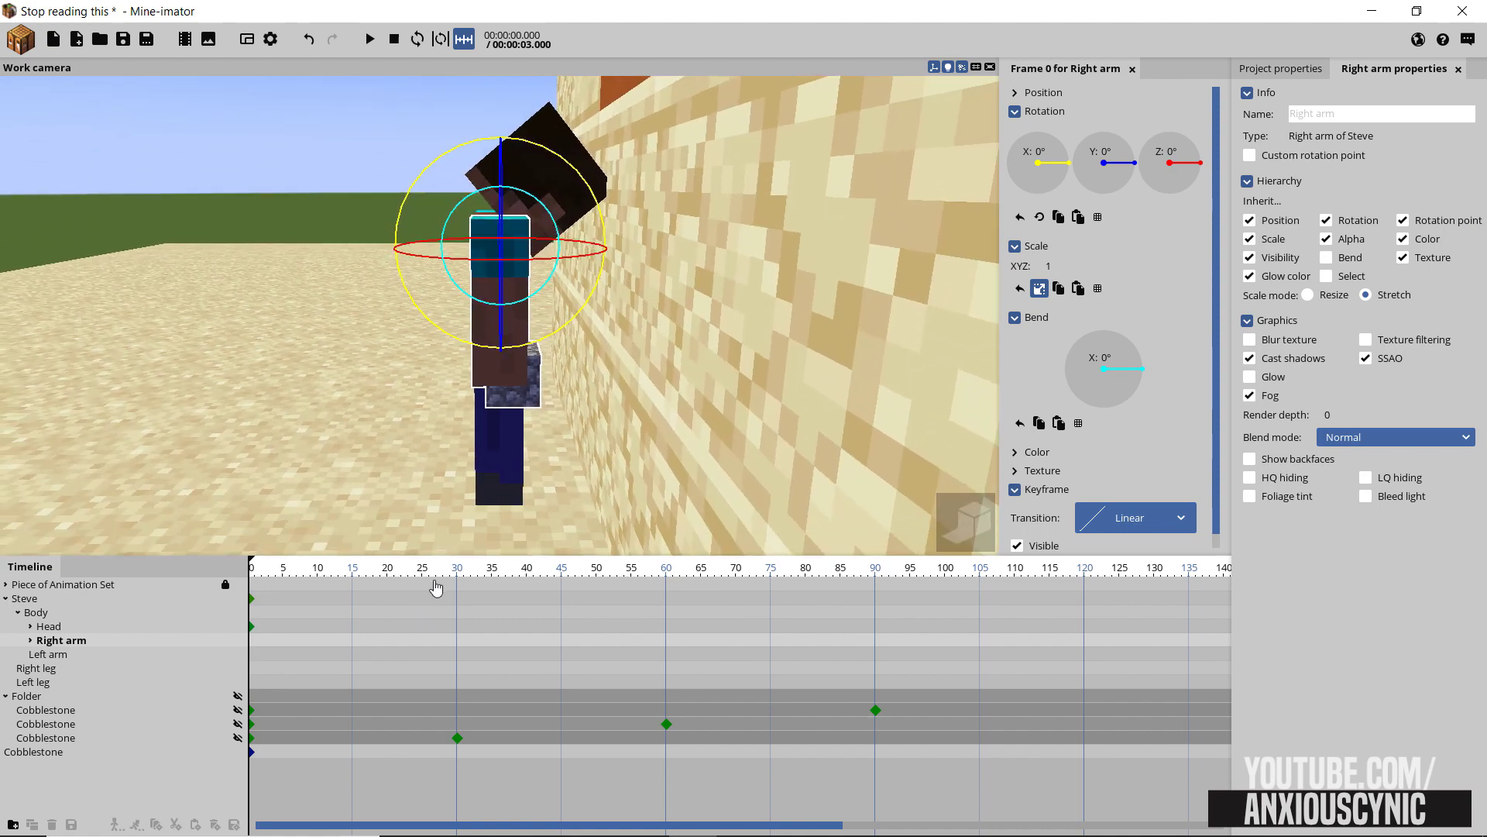
left_click(353, 575)
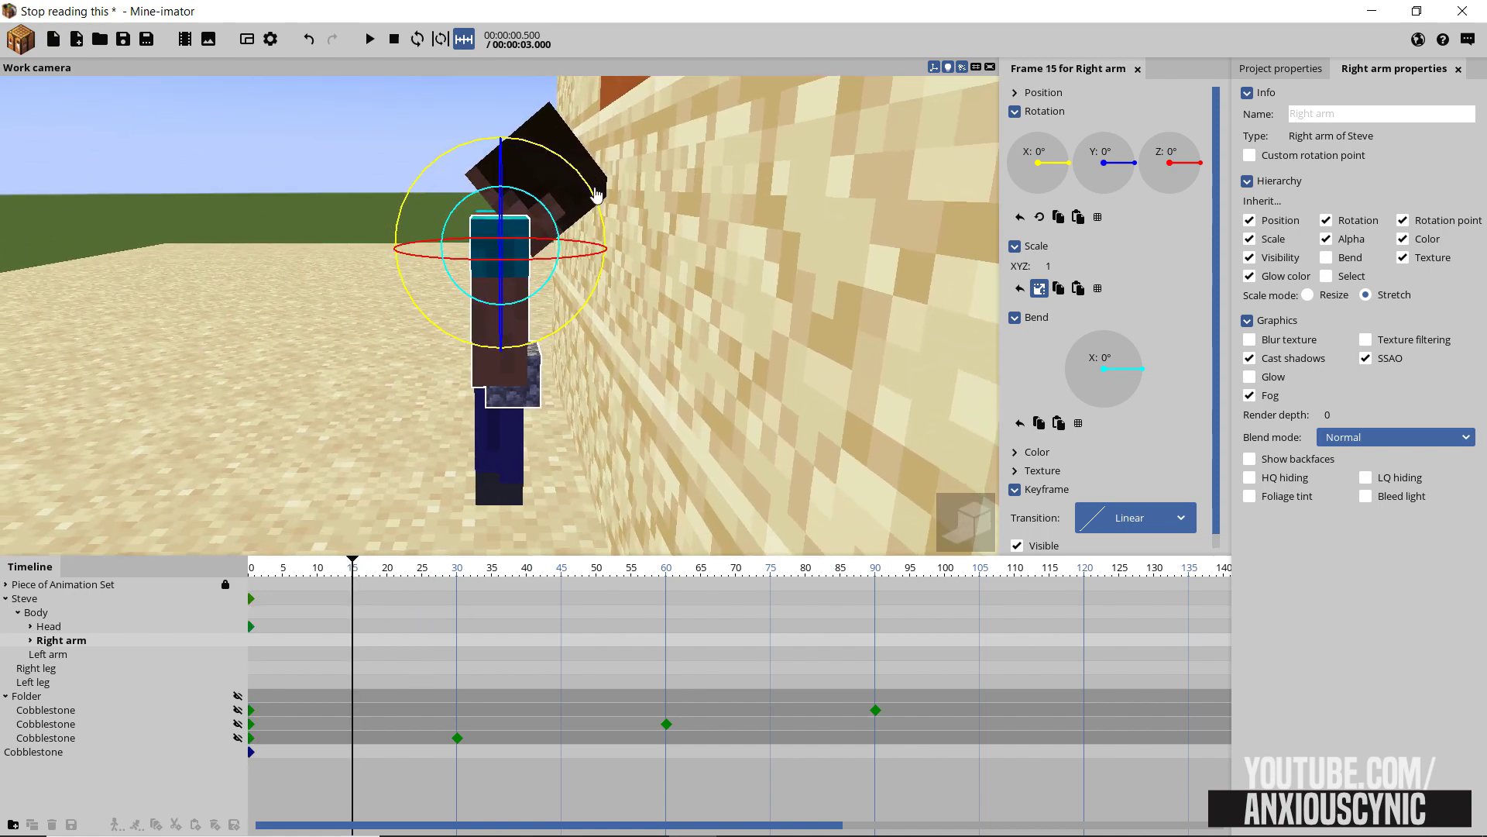
left_click(269, 643)
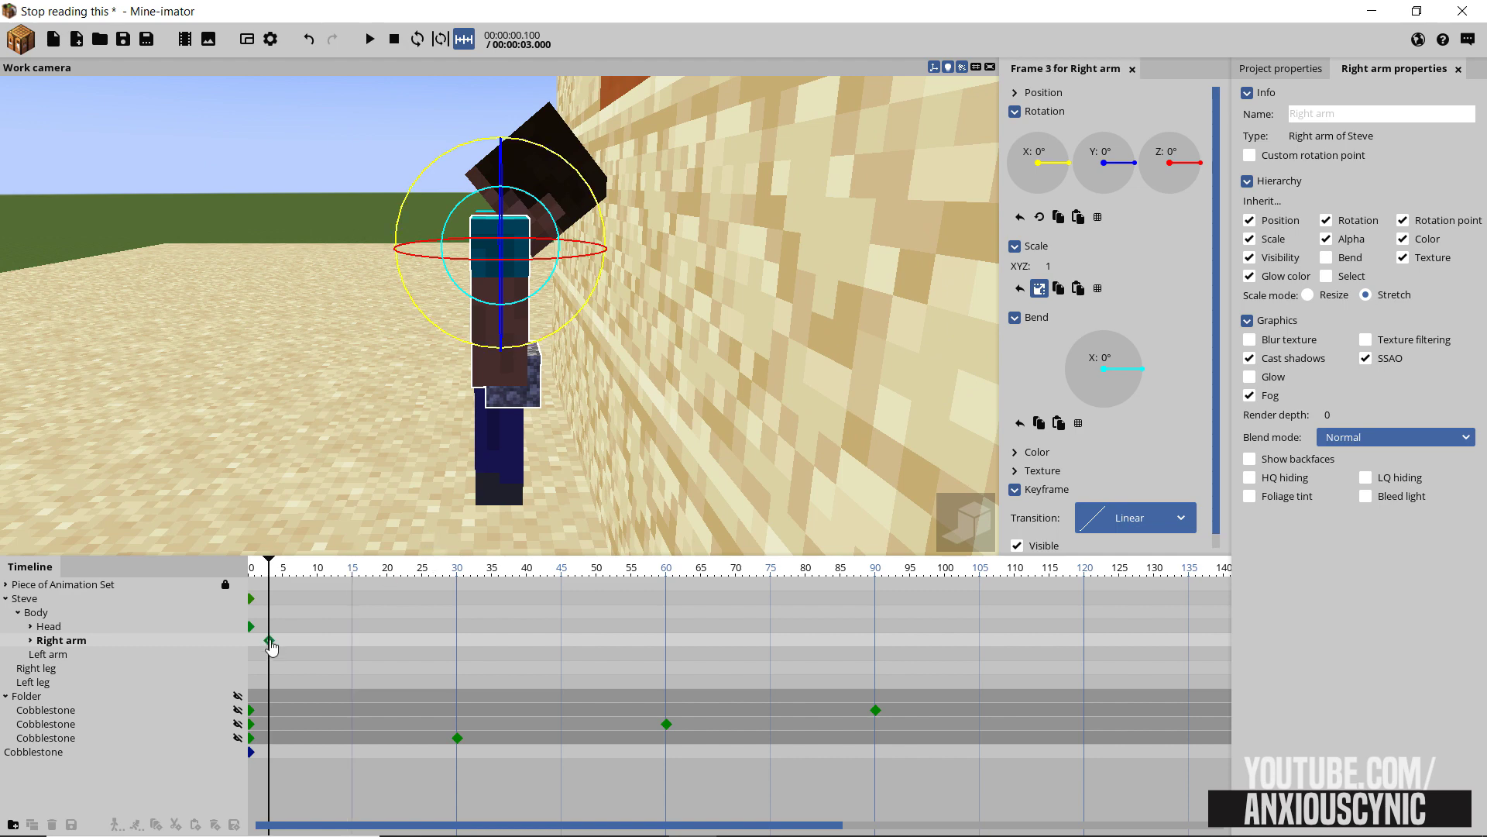
left_click_drag(270, 642, 252, 641)
scroll(279, 647, "up", 4, "ctrl")
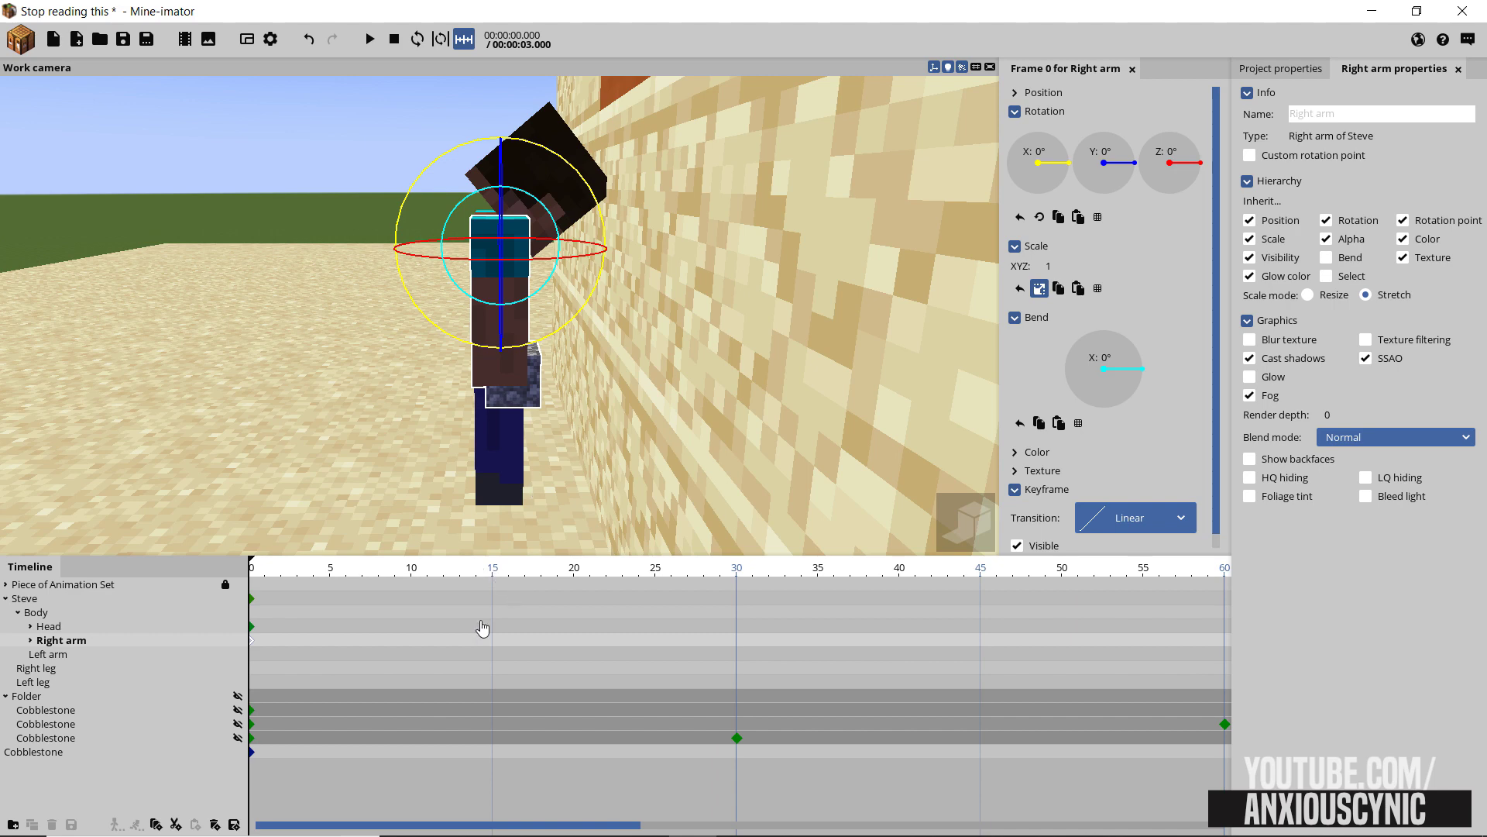
Rotate Steve's right arm toward the temple wall to about -36.74° on X at frame 15
left_click(494, 647)
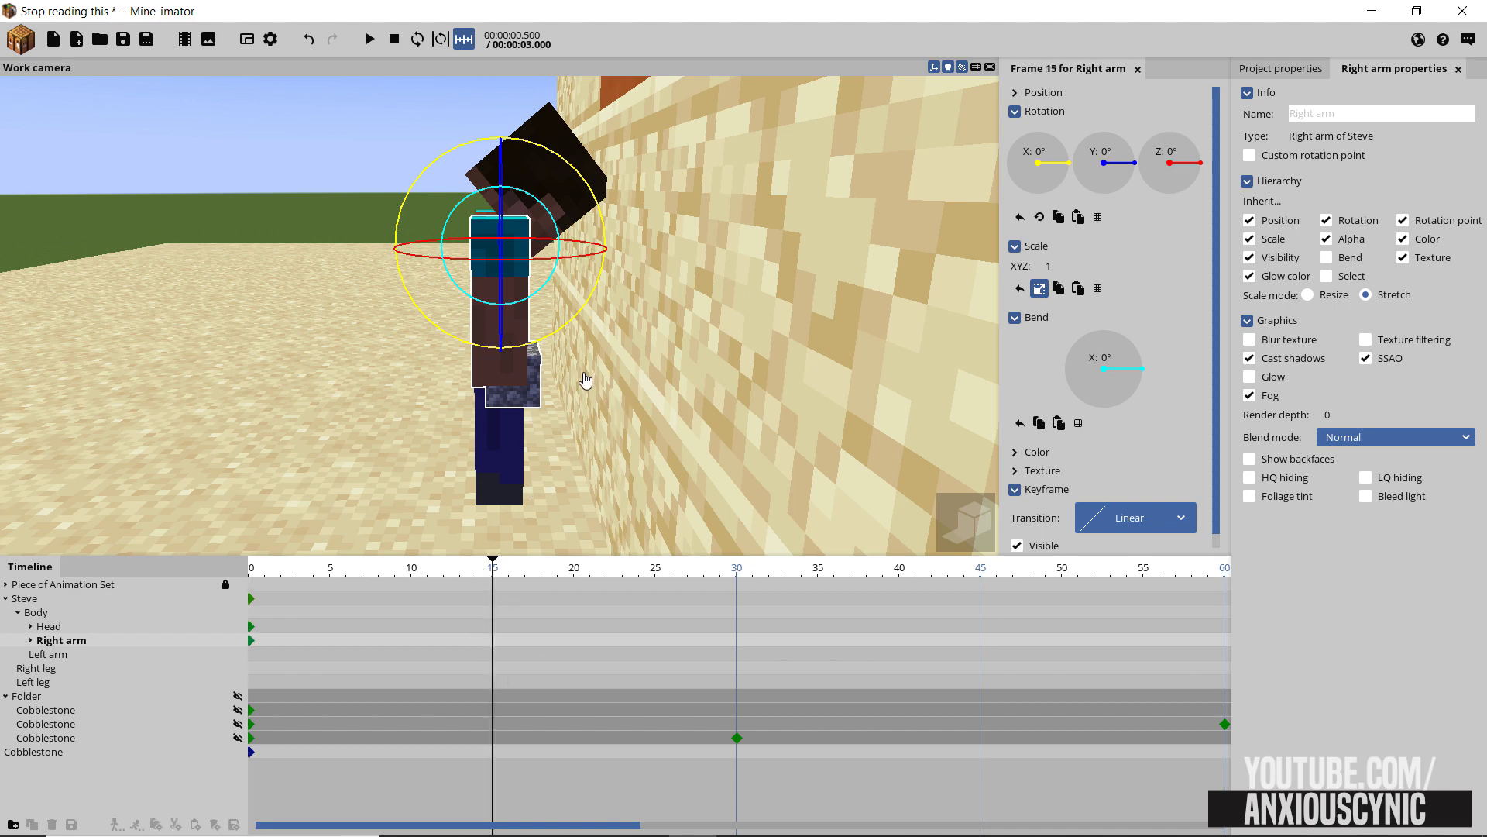
left_click_drag(611, 237, 540, 172)
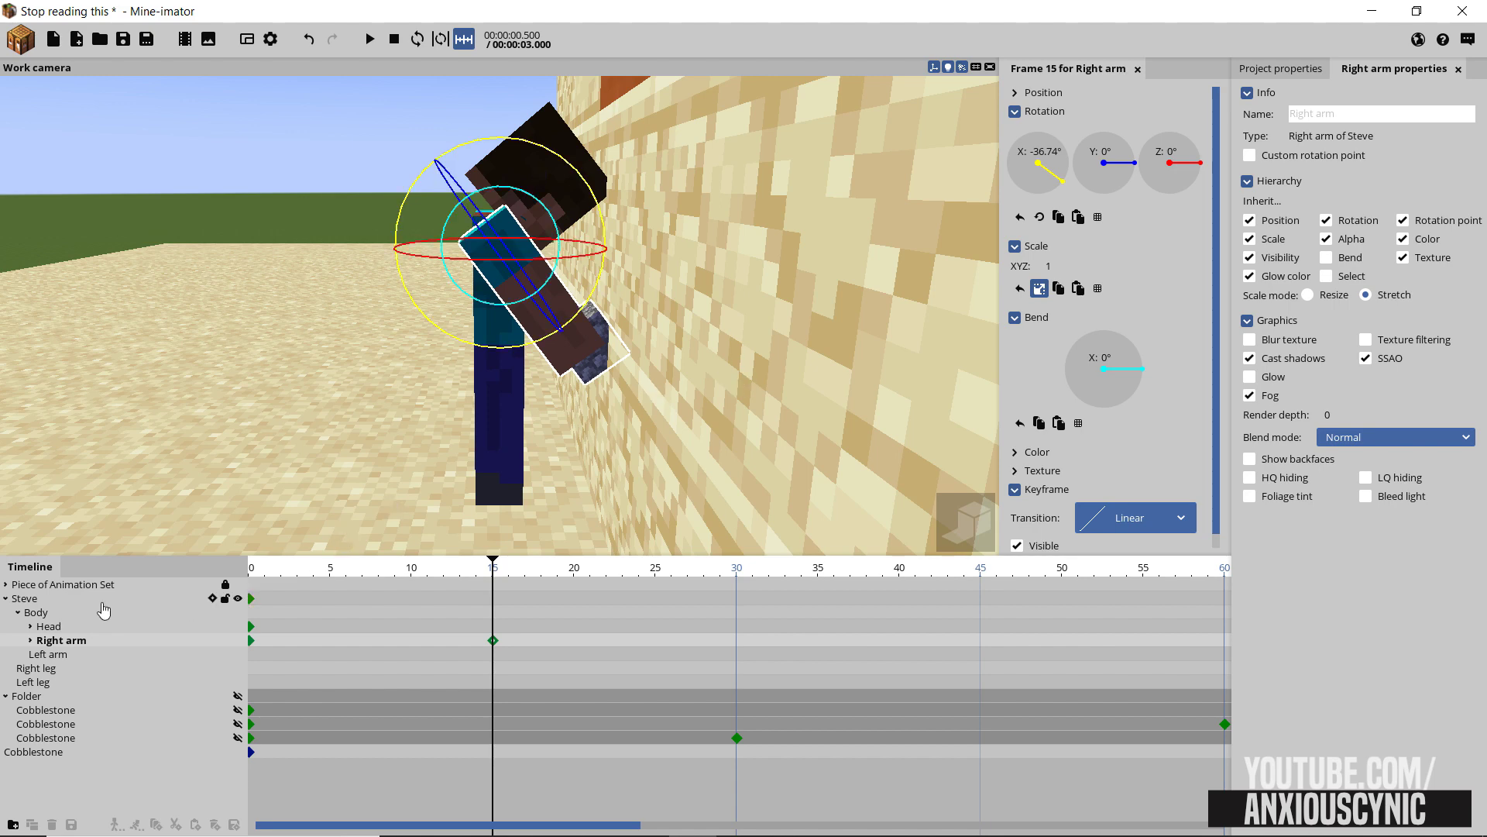
Move Steve away from the temple wall to Y 180, set his grid size to 4, and save the project
left_click(53, 601)
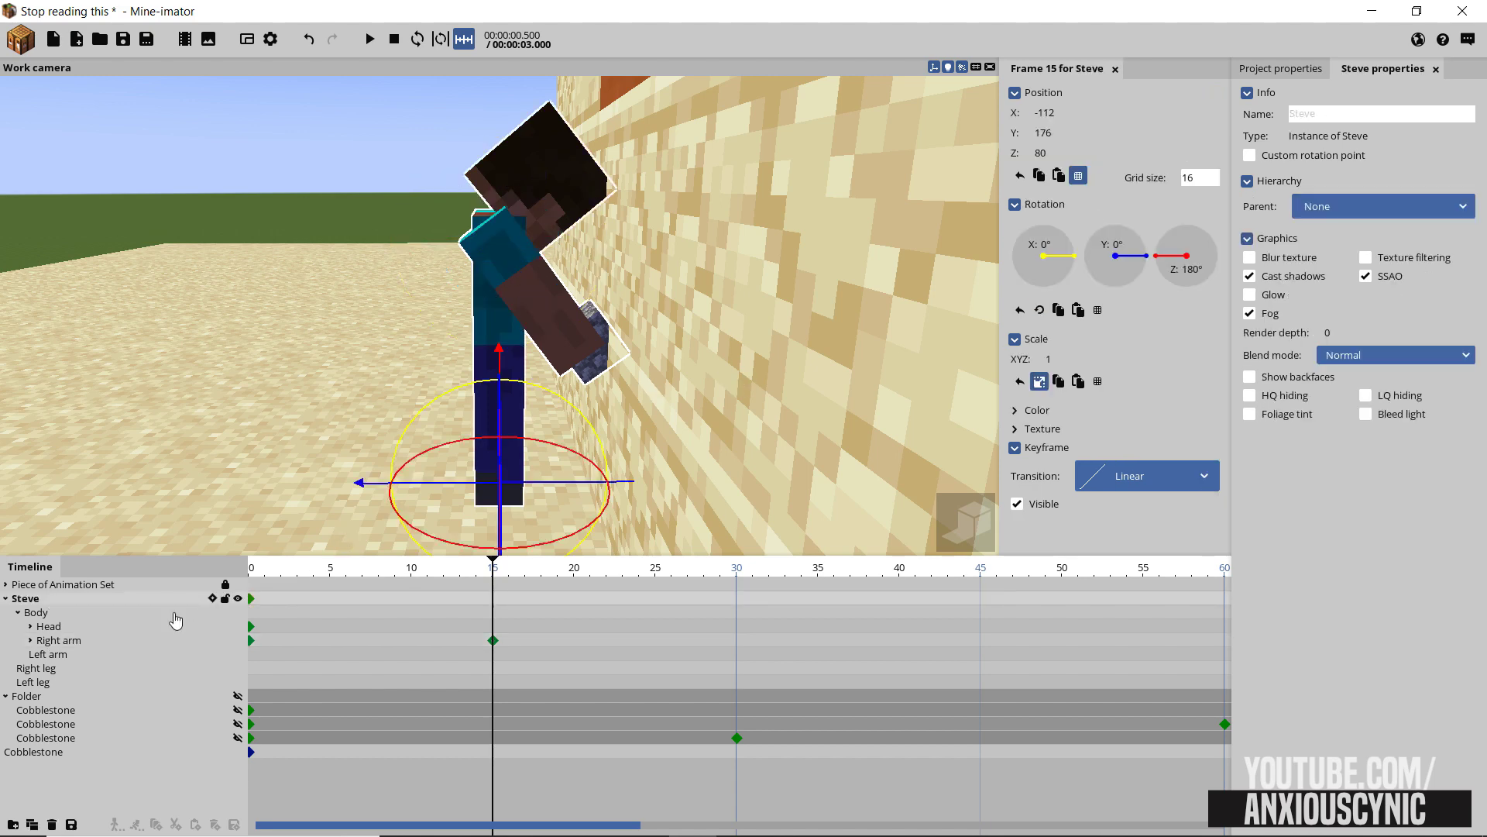
left_click(1079, 175)
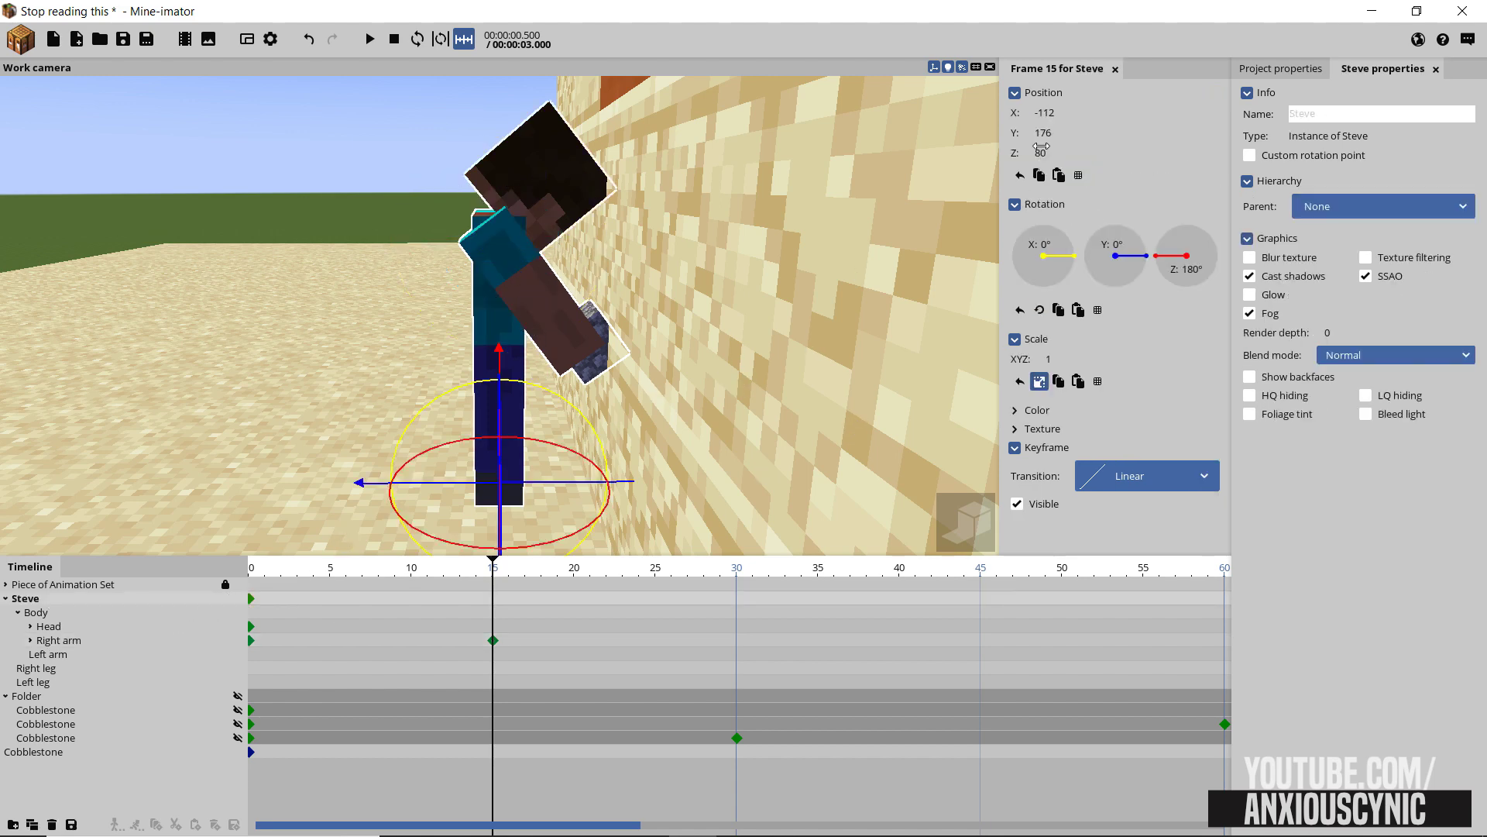
left_click(1078, 175)
left_click(1186, 178)
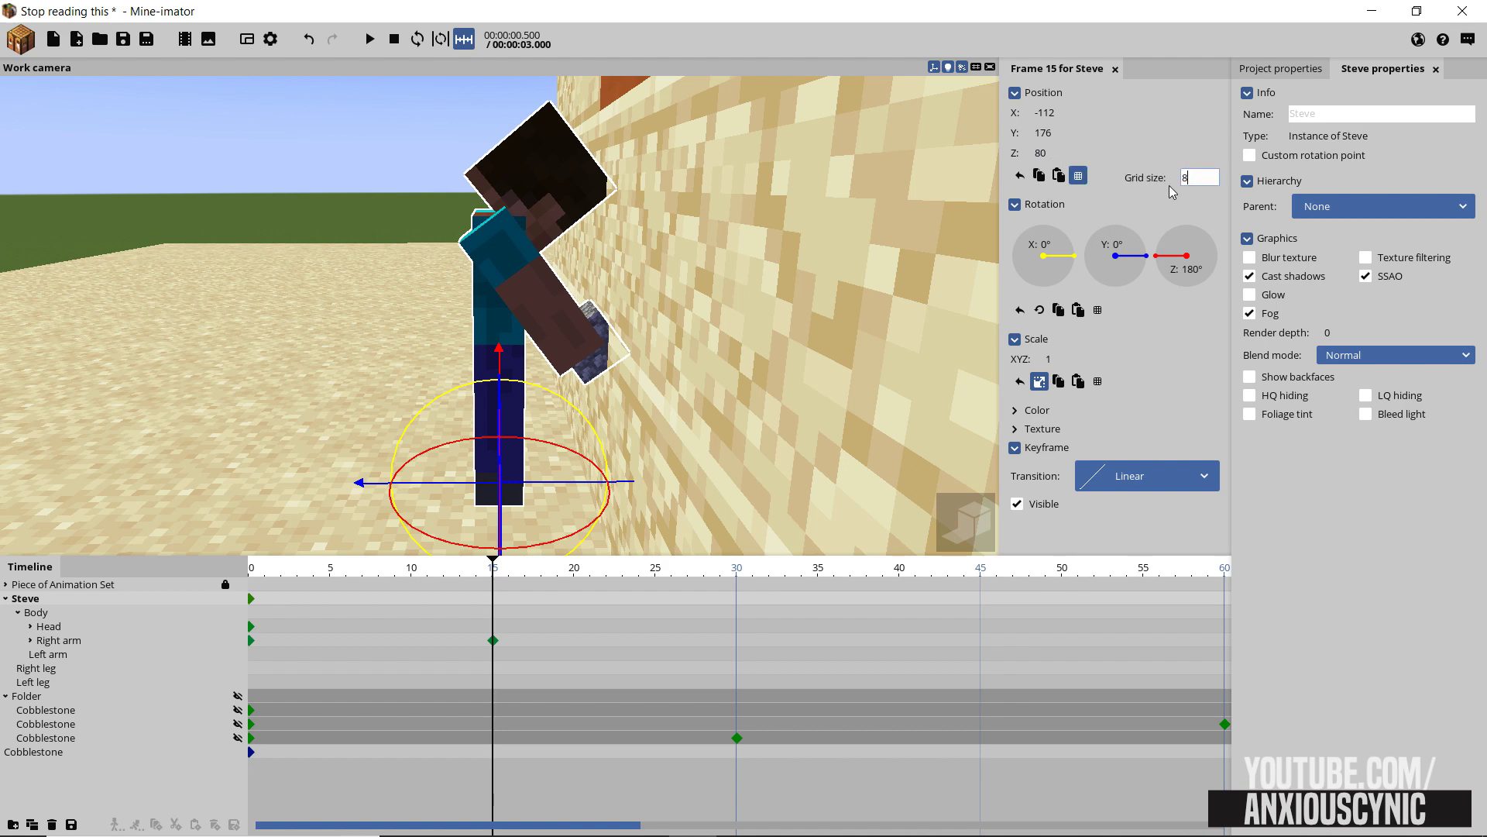
mouse_move(548, 485)
left_mouse_down()
mouse_move(498, 491)
mouse_move(524, 492)
left_mouse_up()
left_click(1200, 181)
type("4")
key("ctrl+s")
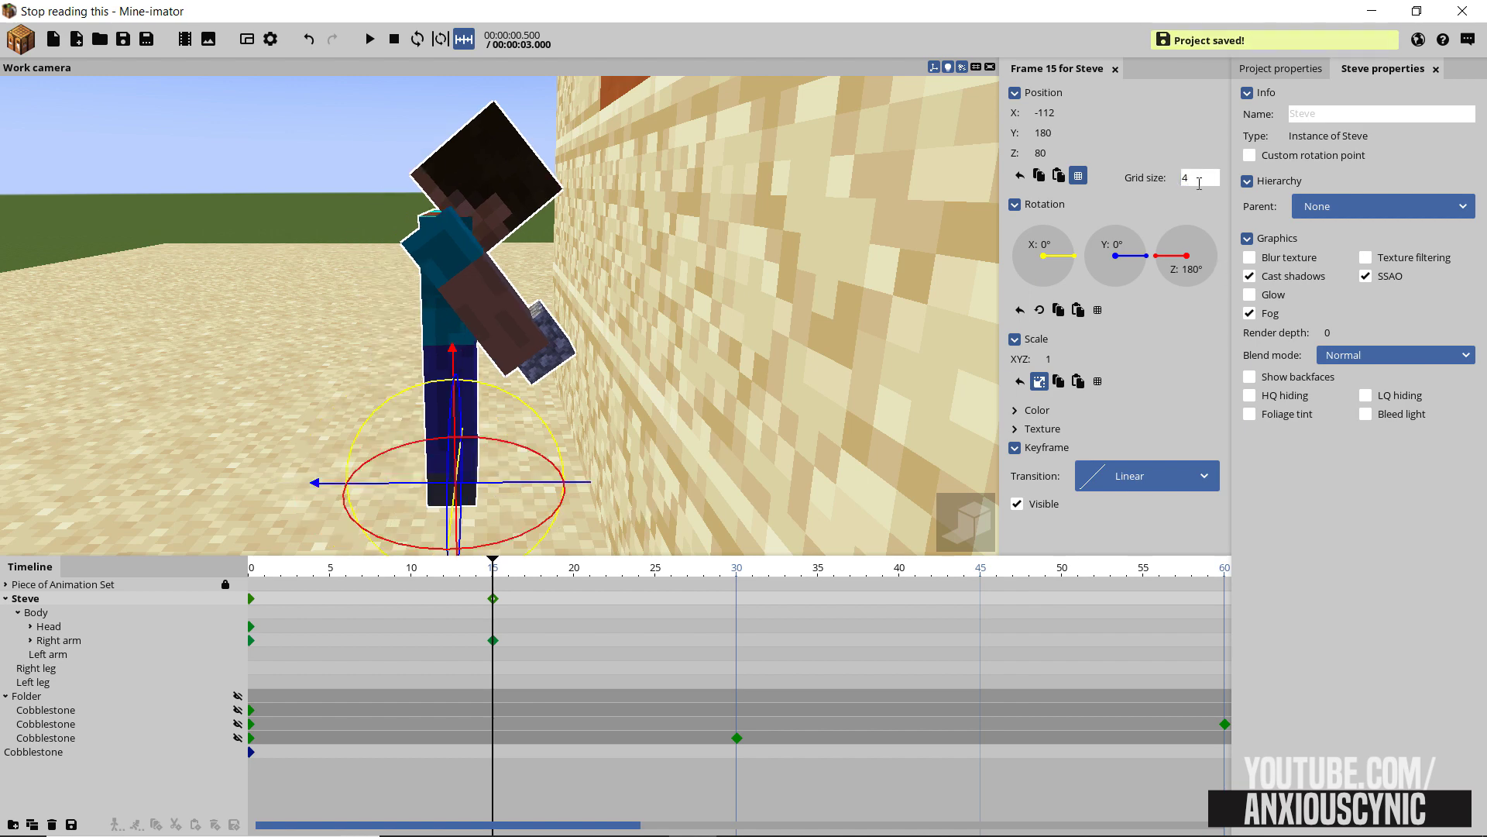
Set Steve's position grid size to 16 and shift his frame 15 keyframe to frame 0, replacing the one there
left_click(1187, 180)
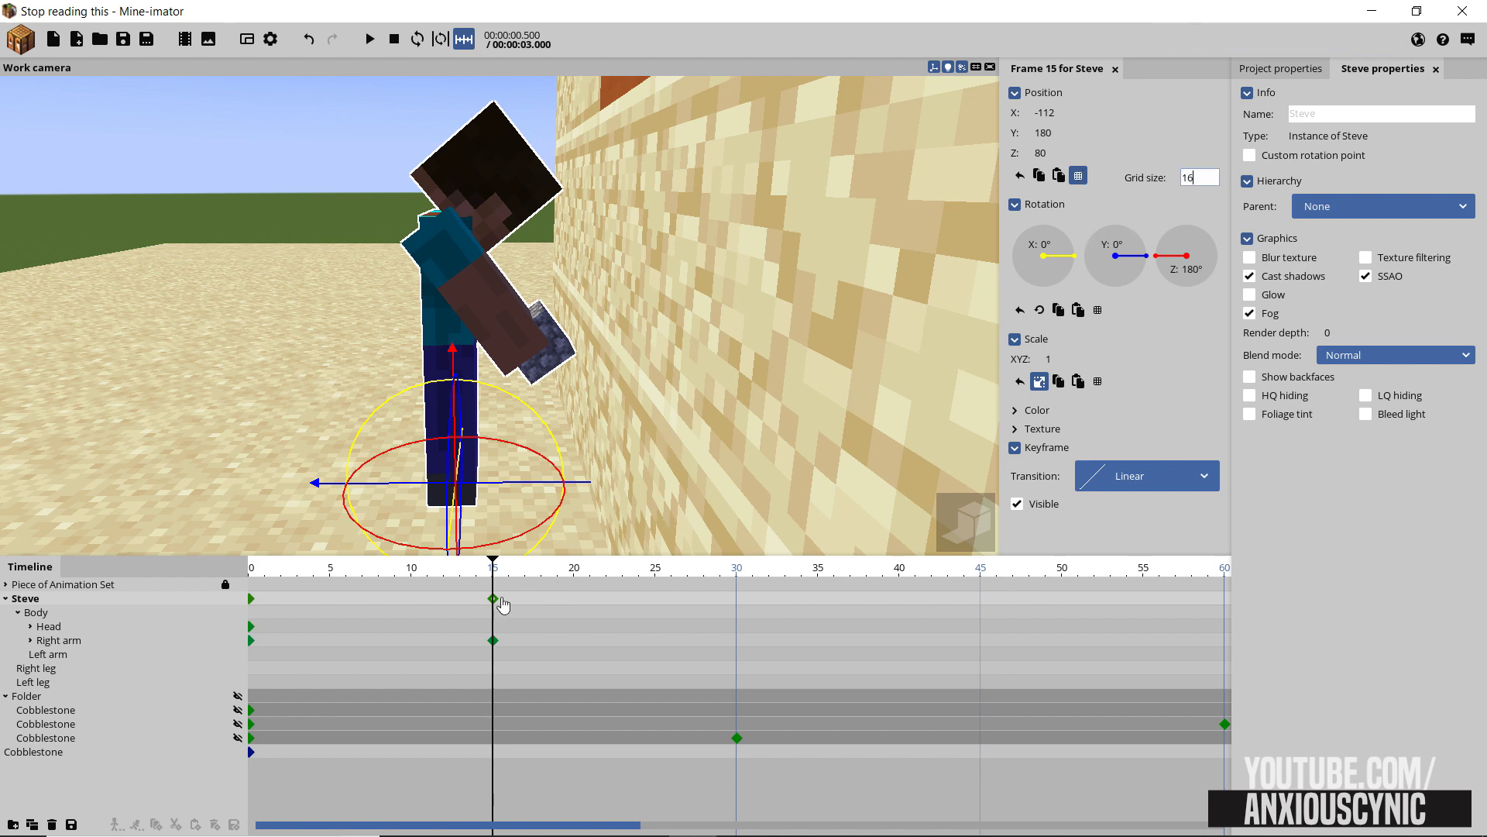
left_click(564, 574)
left_click(526, 577)
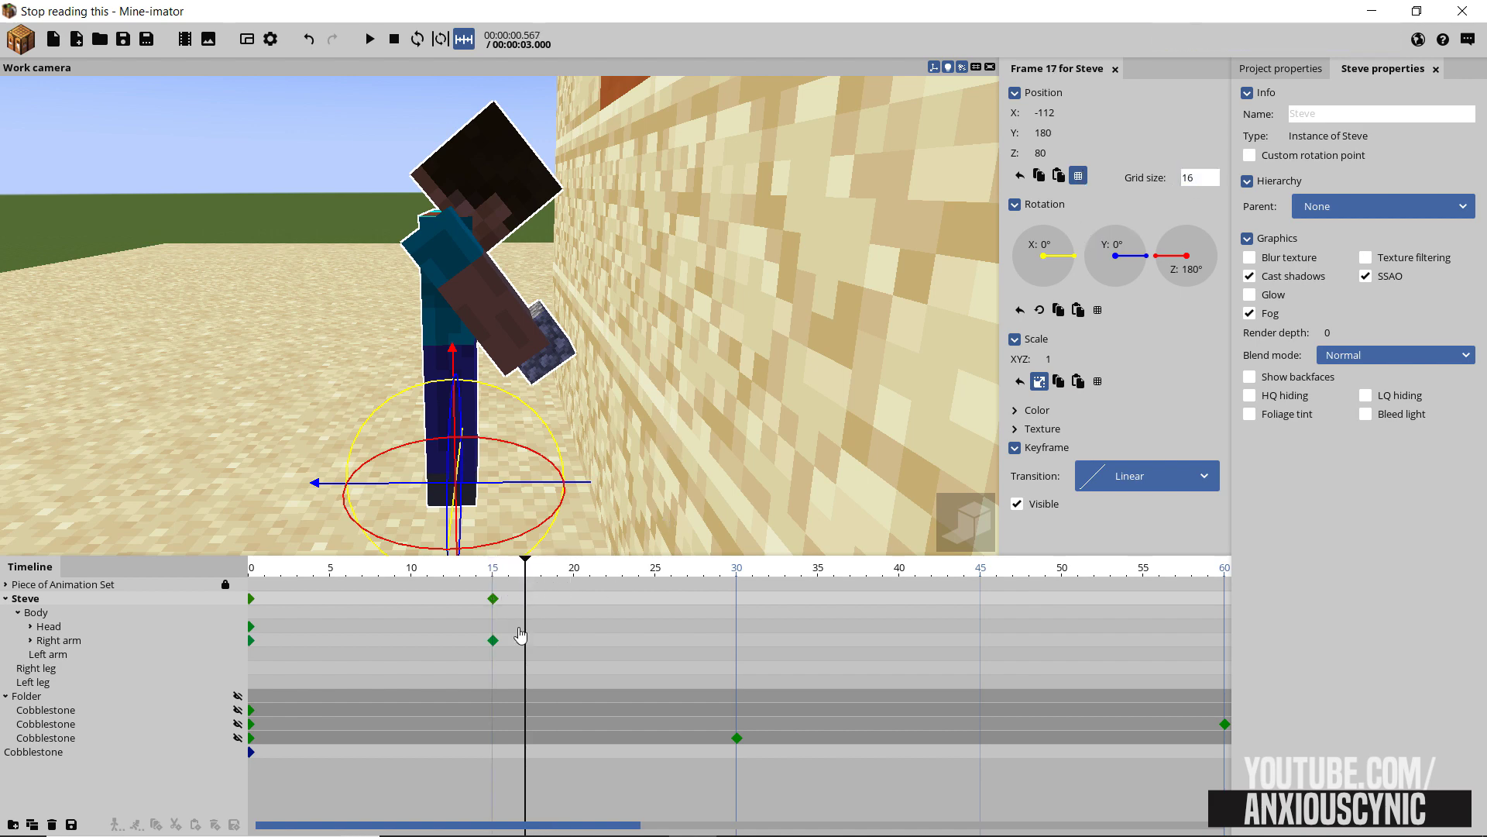
left_click(493, 599)
left_click(252, 598)
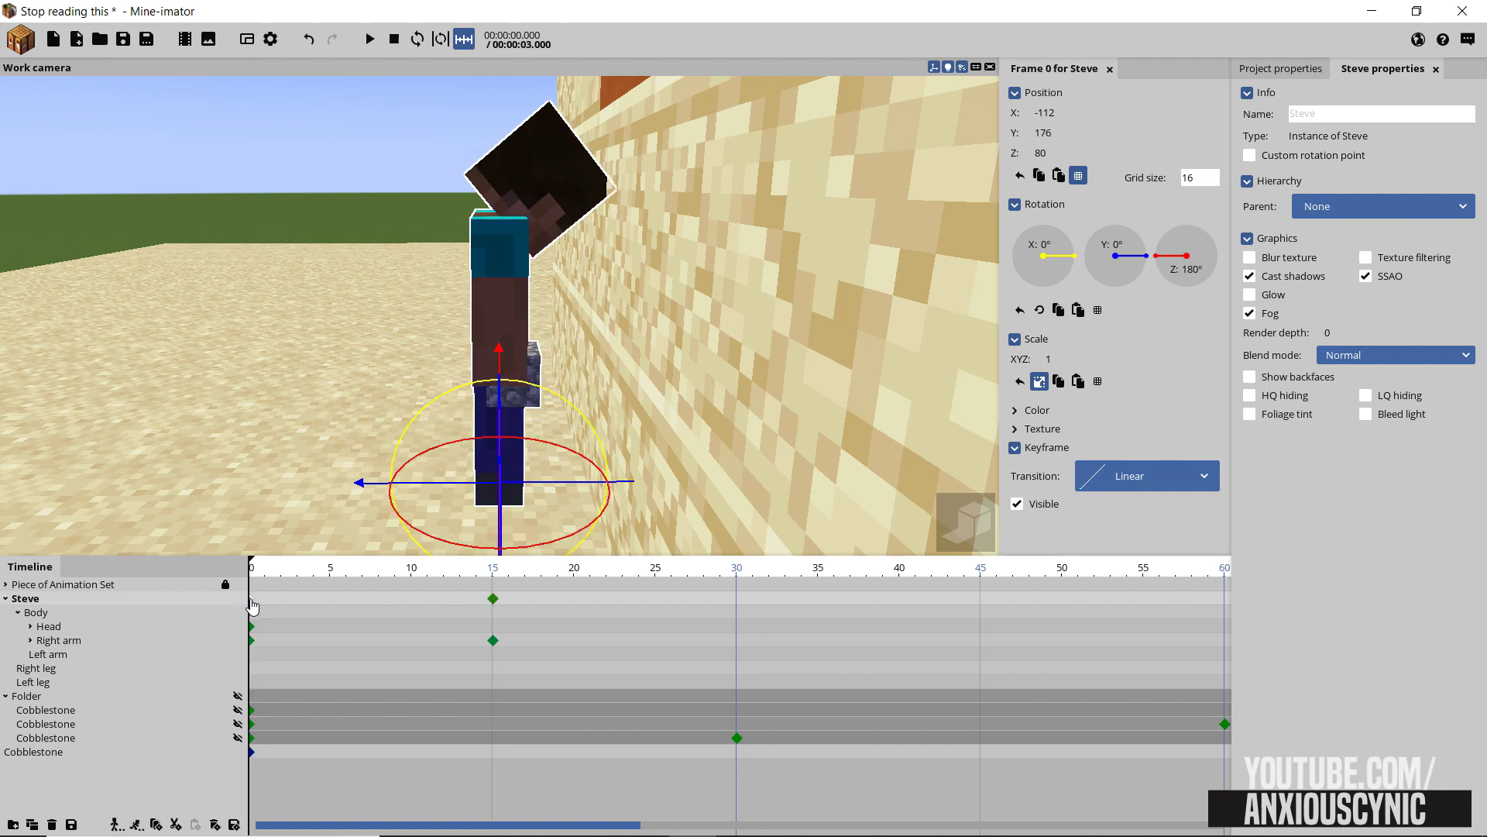
left_click(461, 605)
left_click_drag(494, 601, 233, 612)
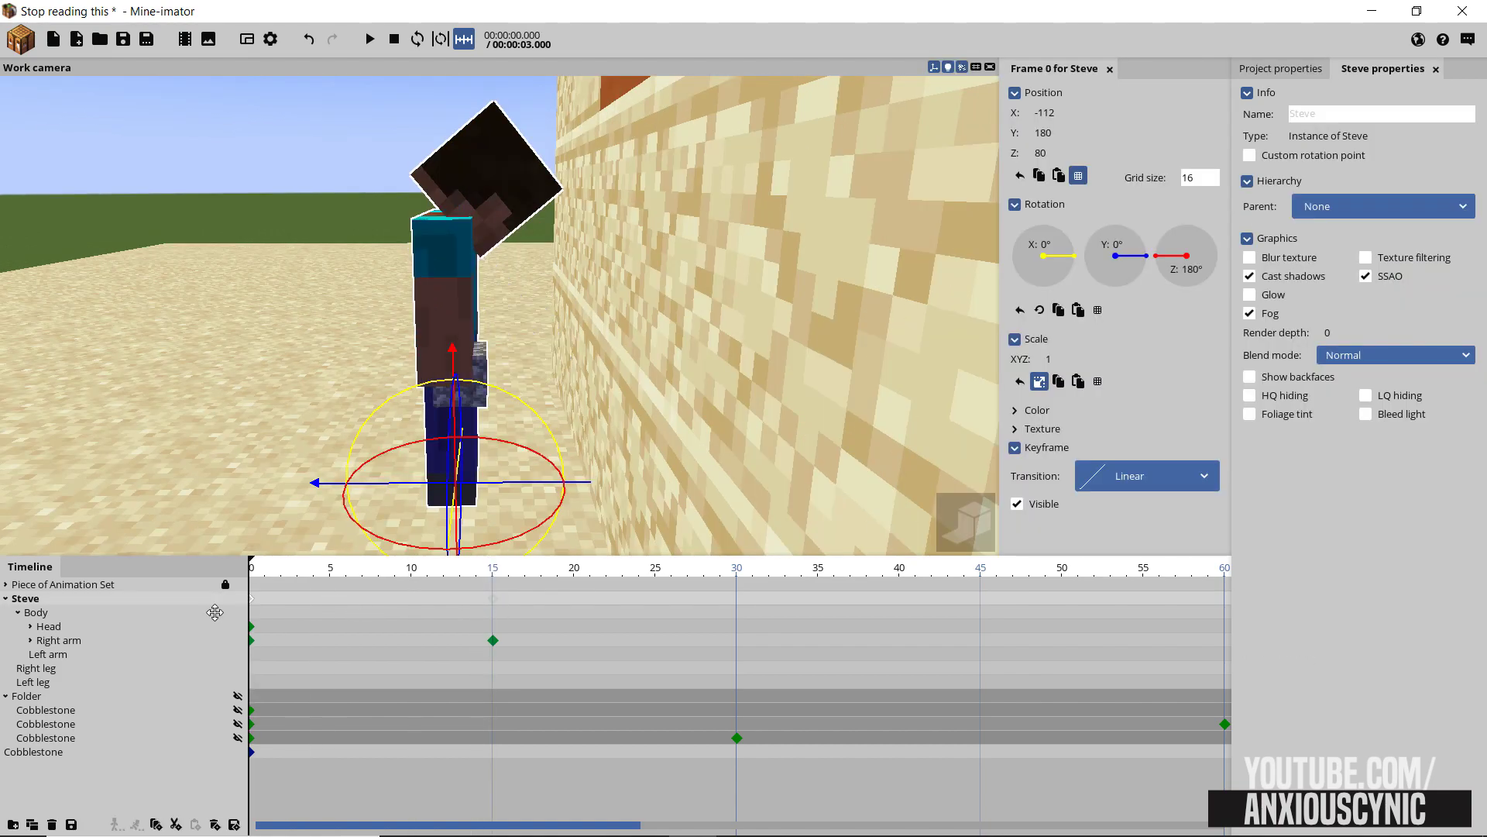
Add a right arm keyframe at frame 30 with its X rotation reset to 0° and play back the swing
left_click(493, 642)
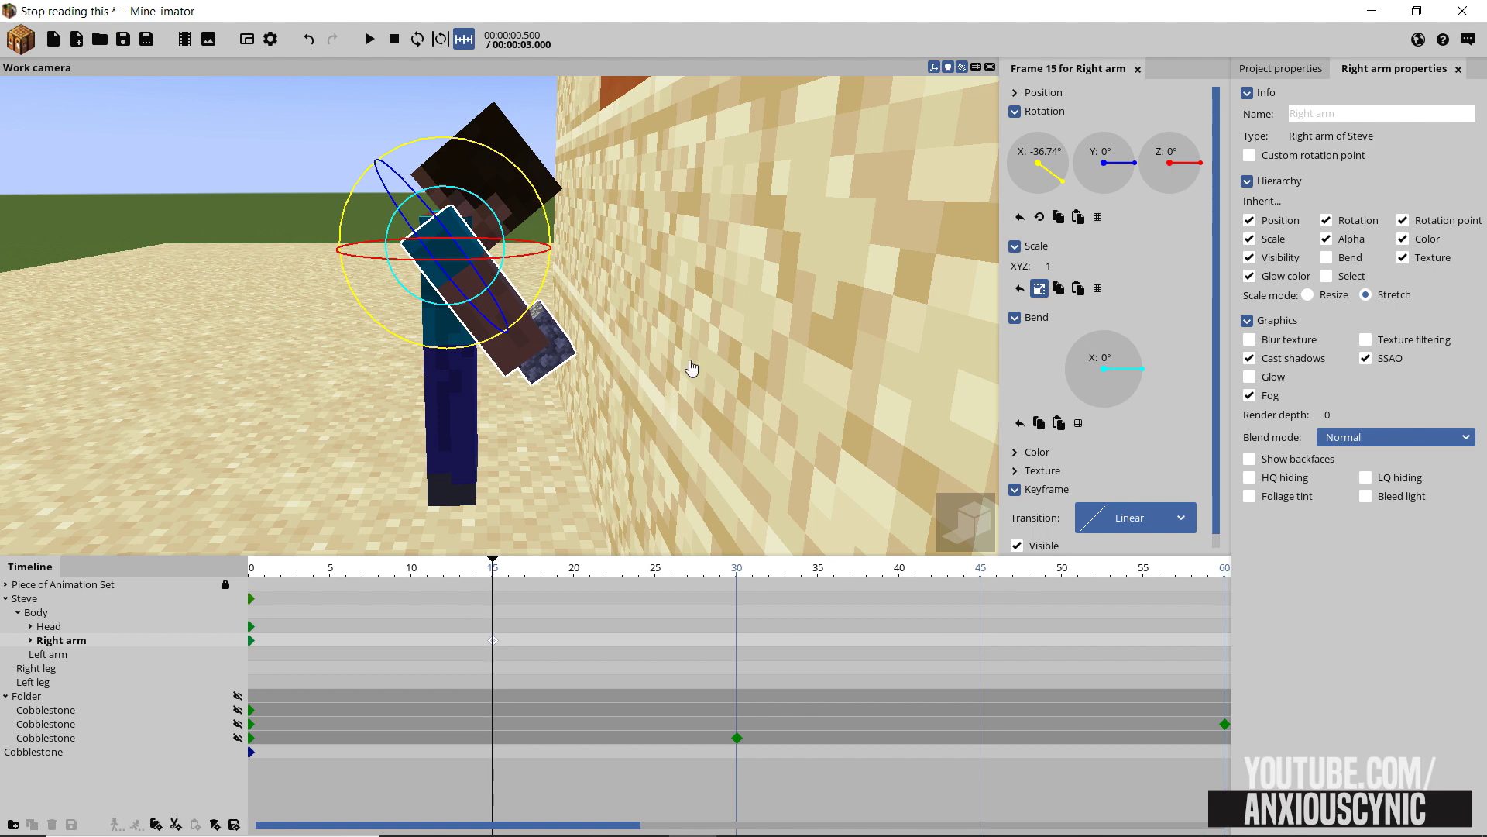
key("ctrl+s")
key("ctrl+v")
left_click(736, 640)
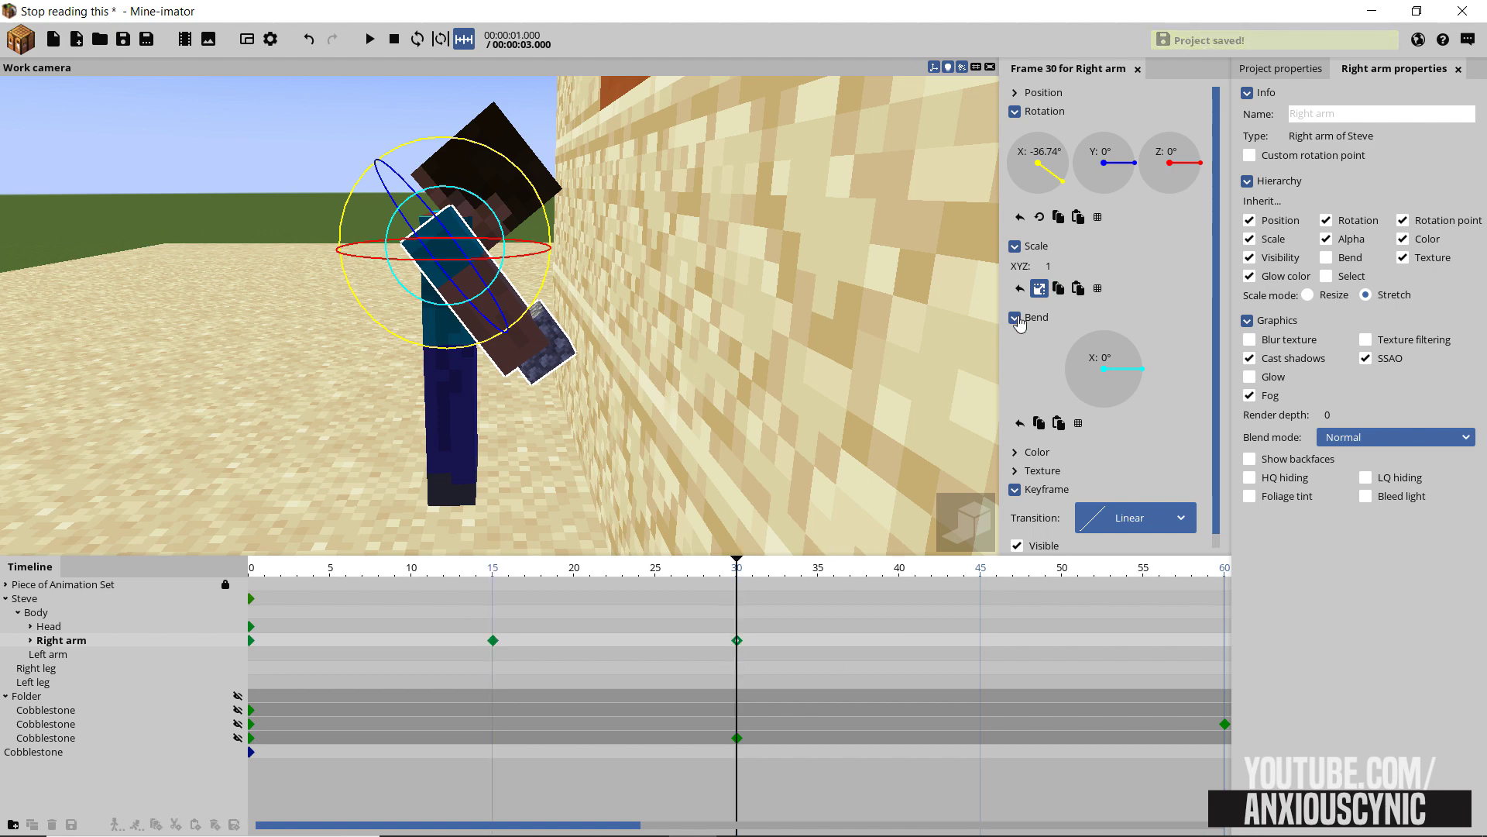
right_click(1066, 169)
left_click_drag(340, 575, 171, 585)
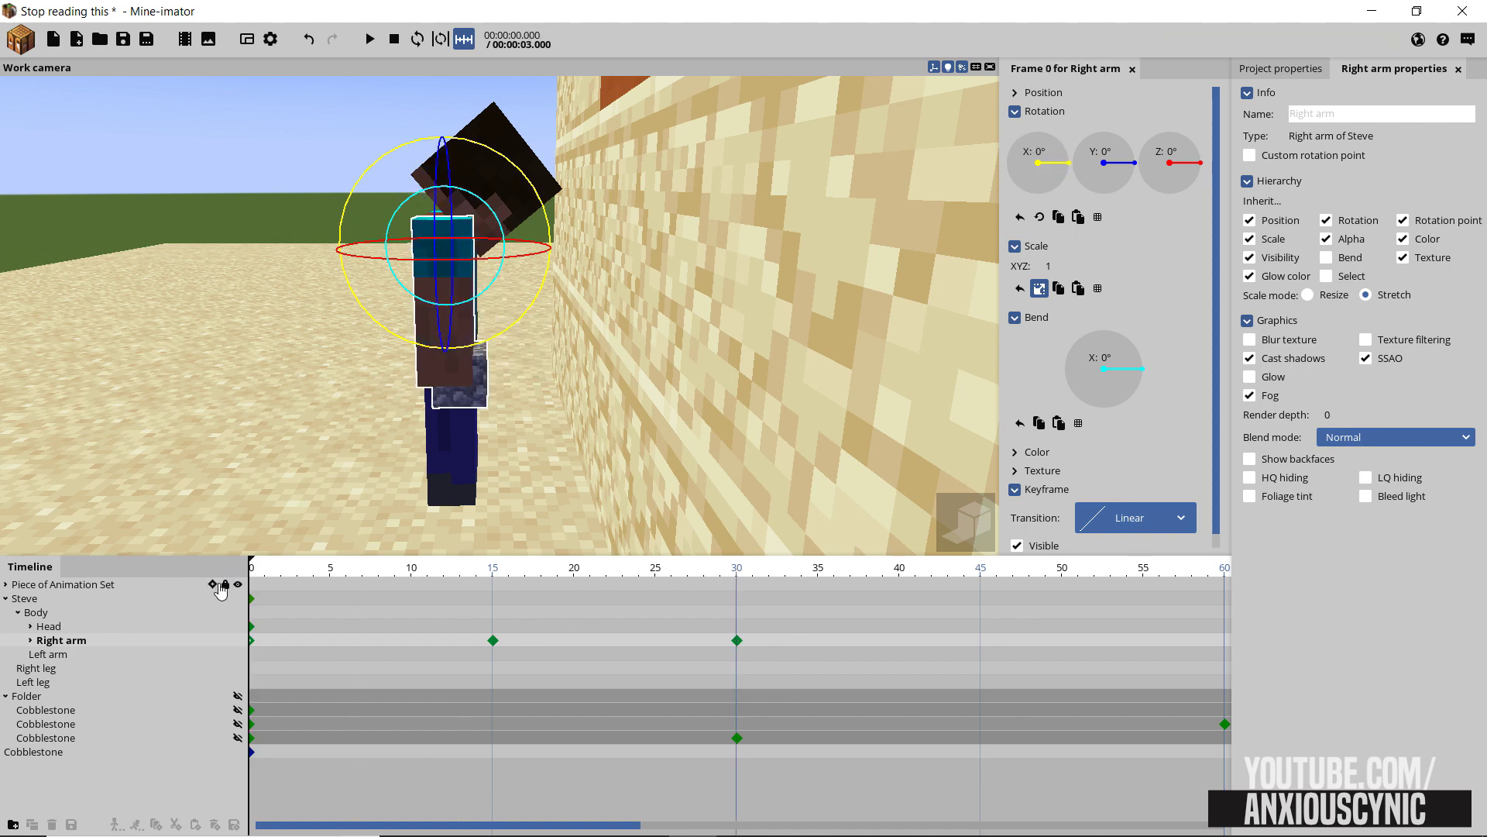
key("space")
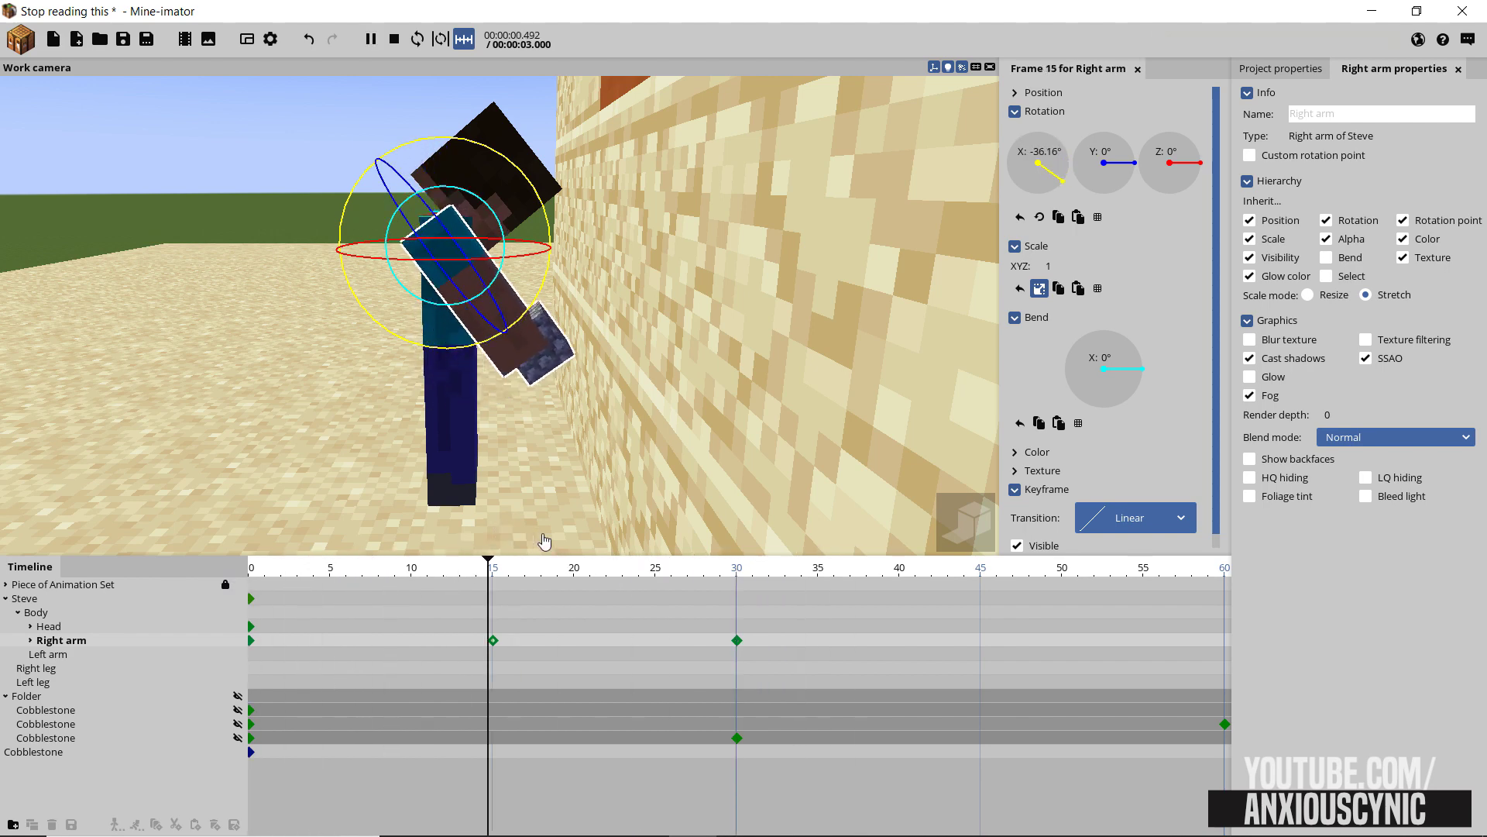
key("space")
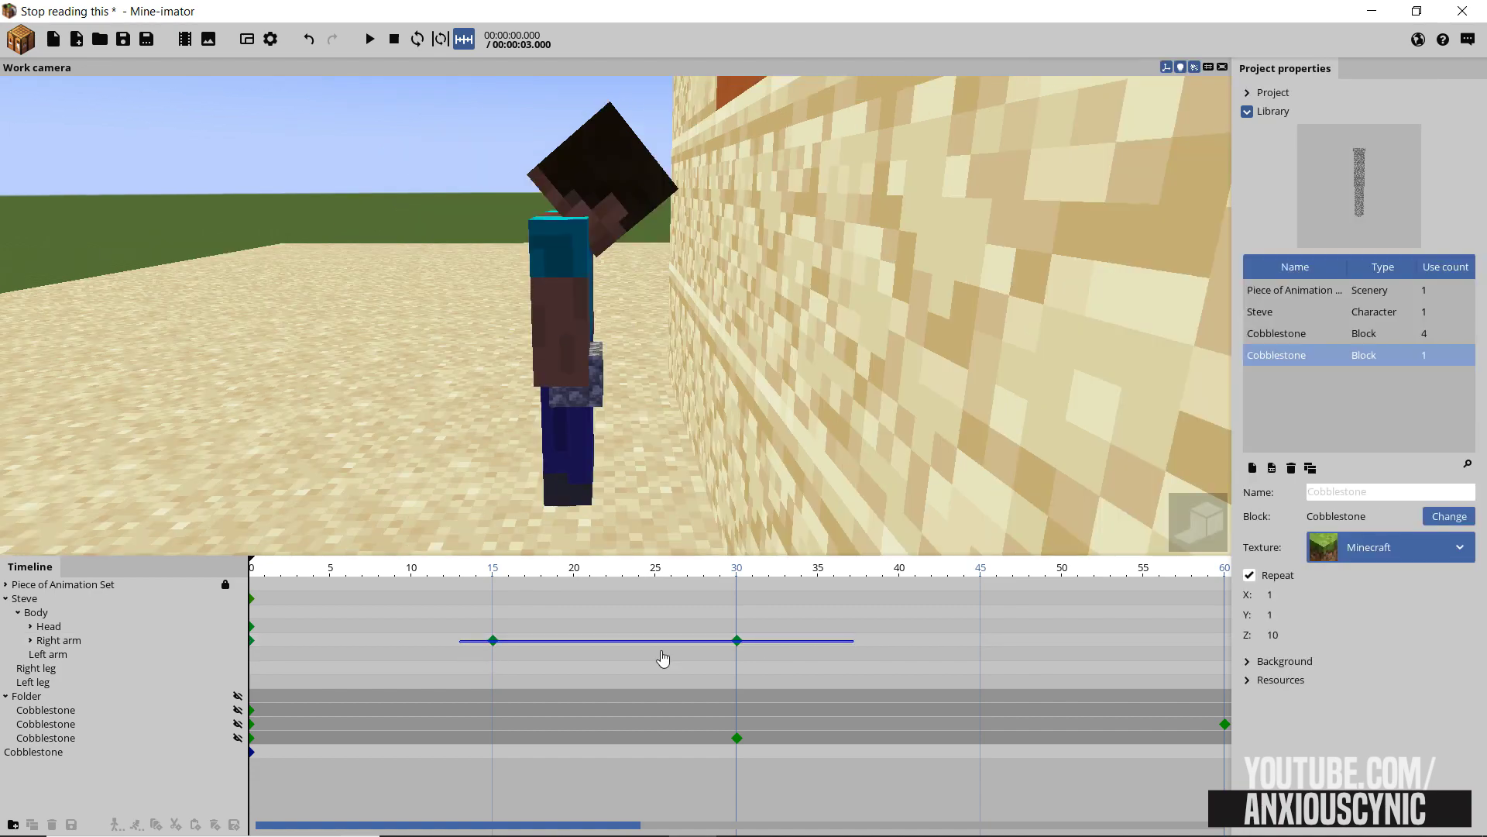
Shift the right arm's frame 15 and 30 keyframes to frames 10 and 20, and play back the swing
left_click(493, 641)
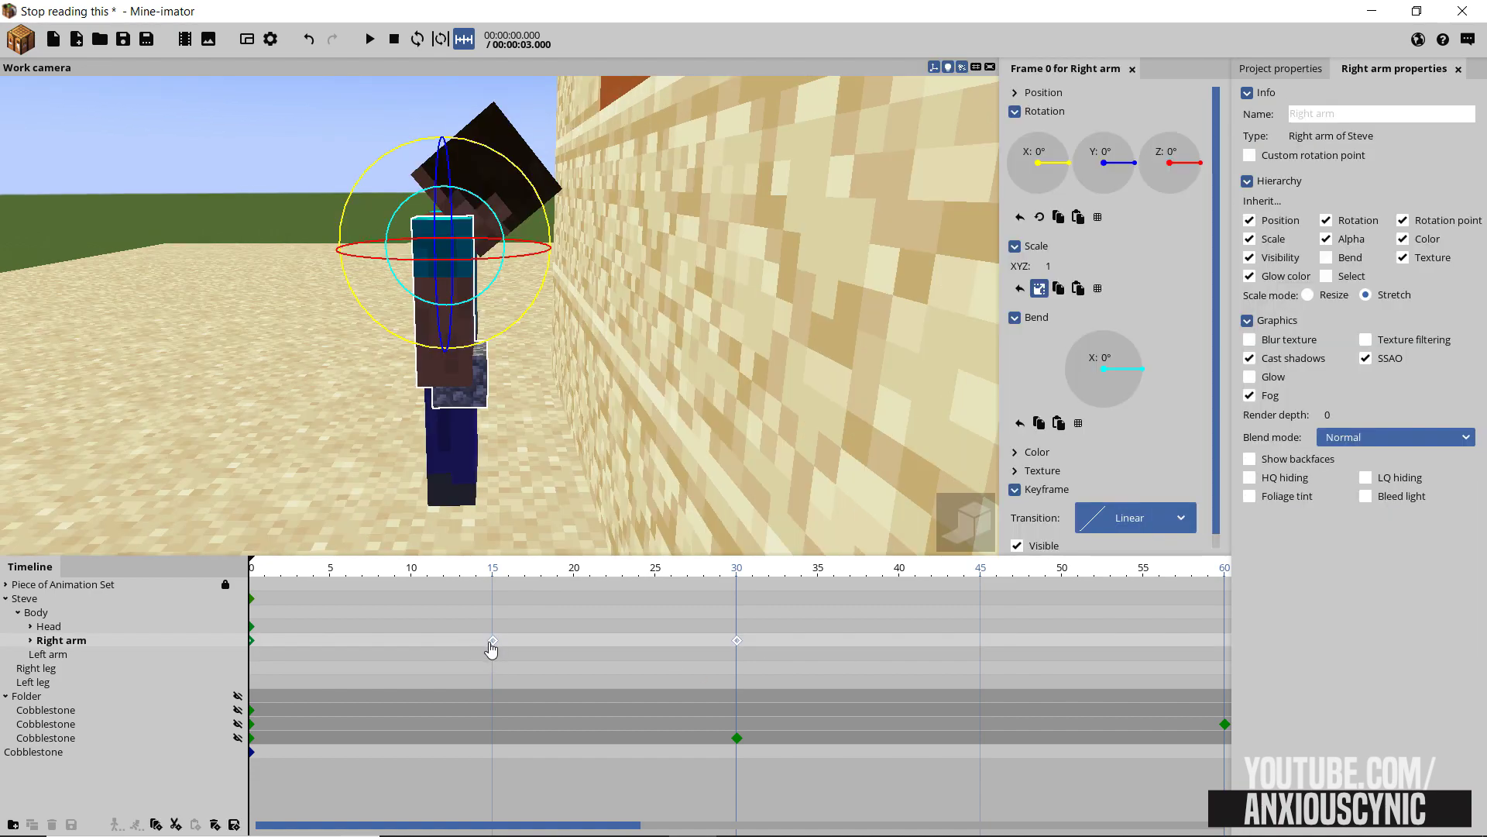
left_click_drag(493, 641, 412, 641)
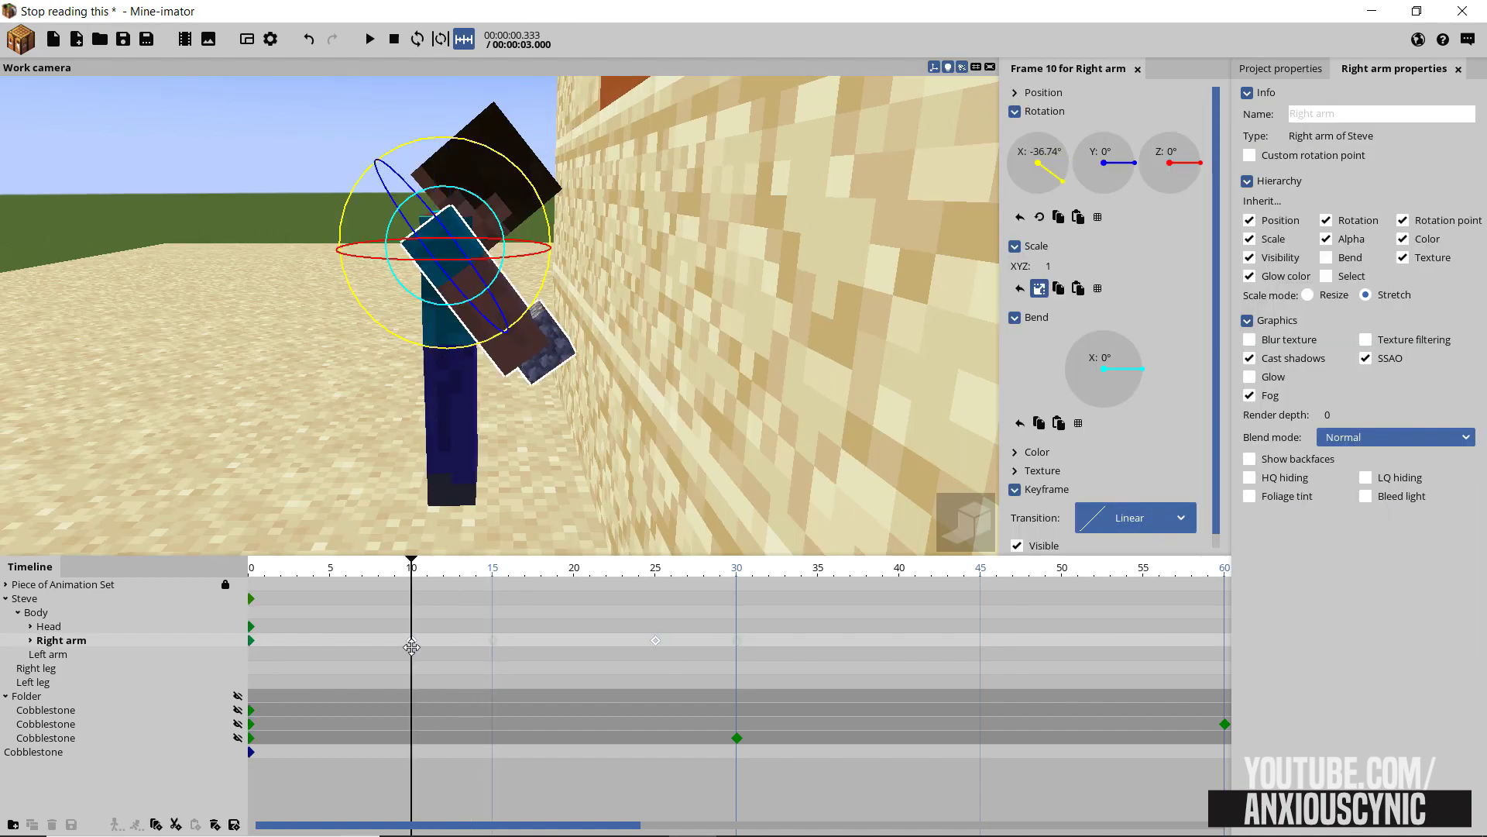
left_click(639, 645)
left_click_drag(655, 642, 574, 643)
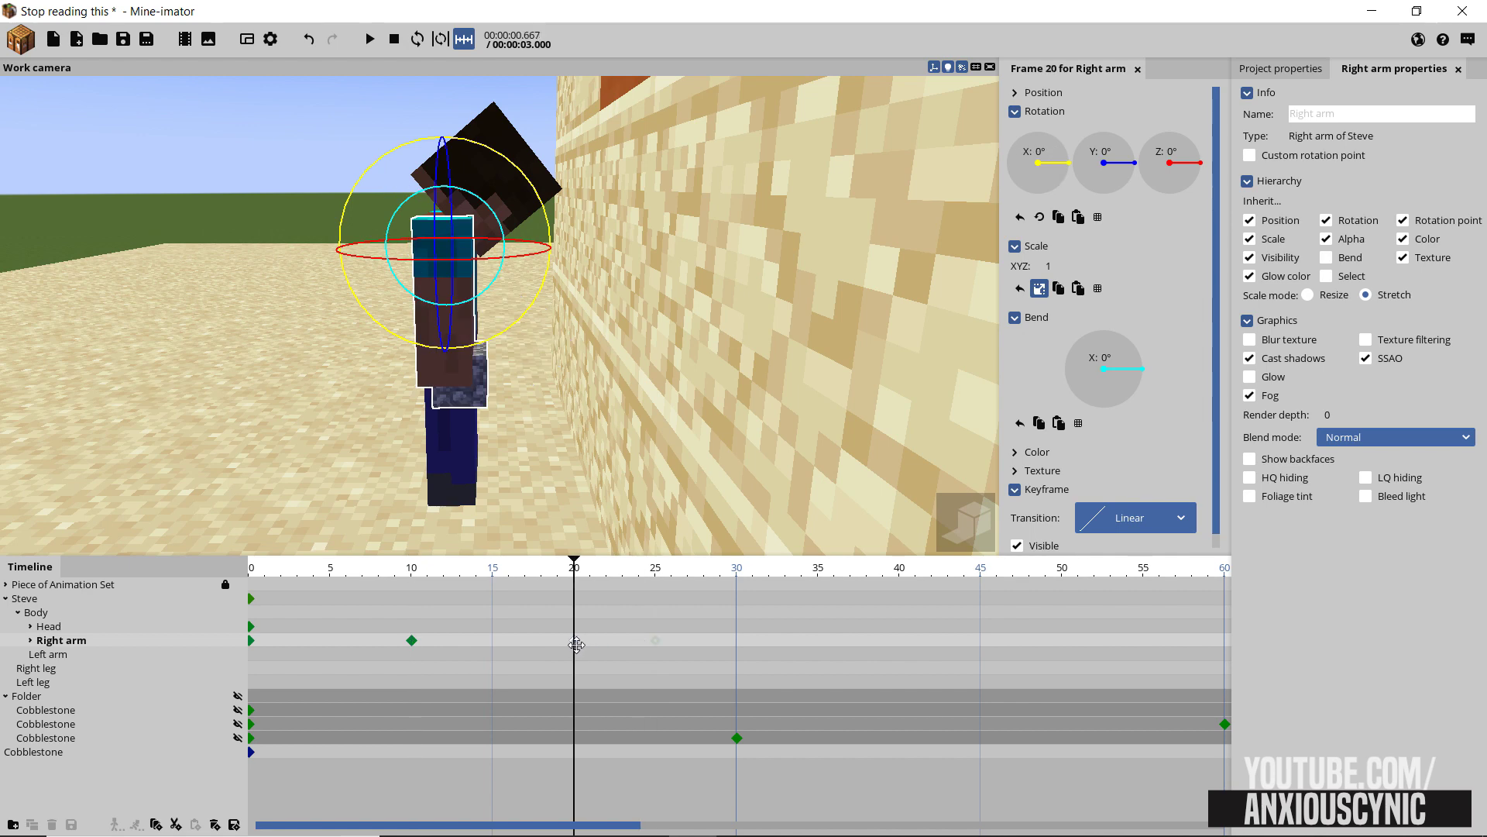
left_click_drag(325, 572, 221, 570)
key("space")
key("space")
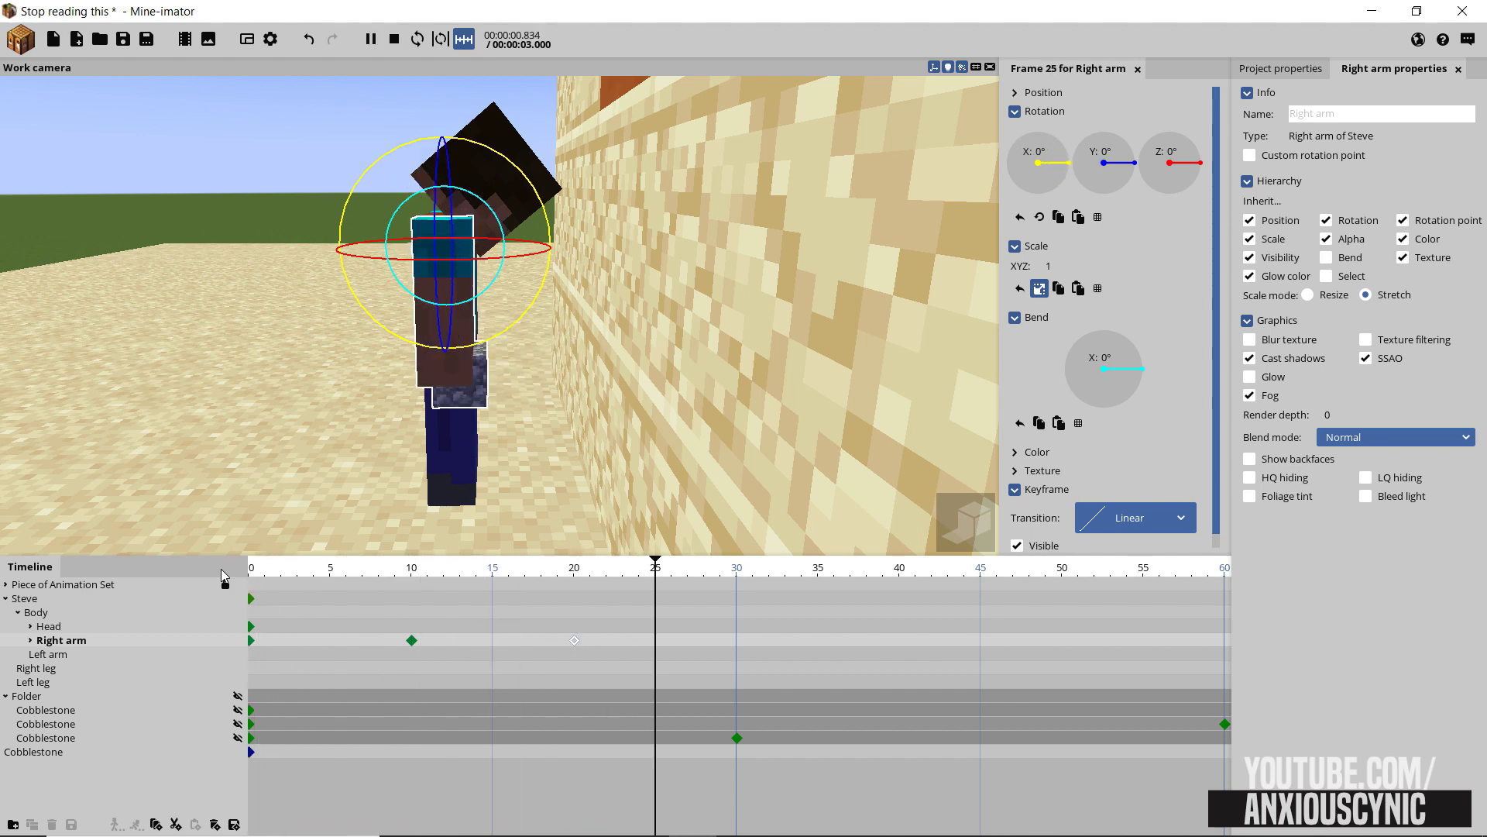
At frame 5, rotate the right arm outward to about -22.54° on Y and set its X rotation to -16°
left_click(332, 652)
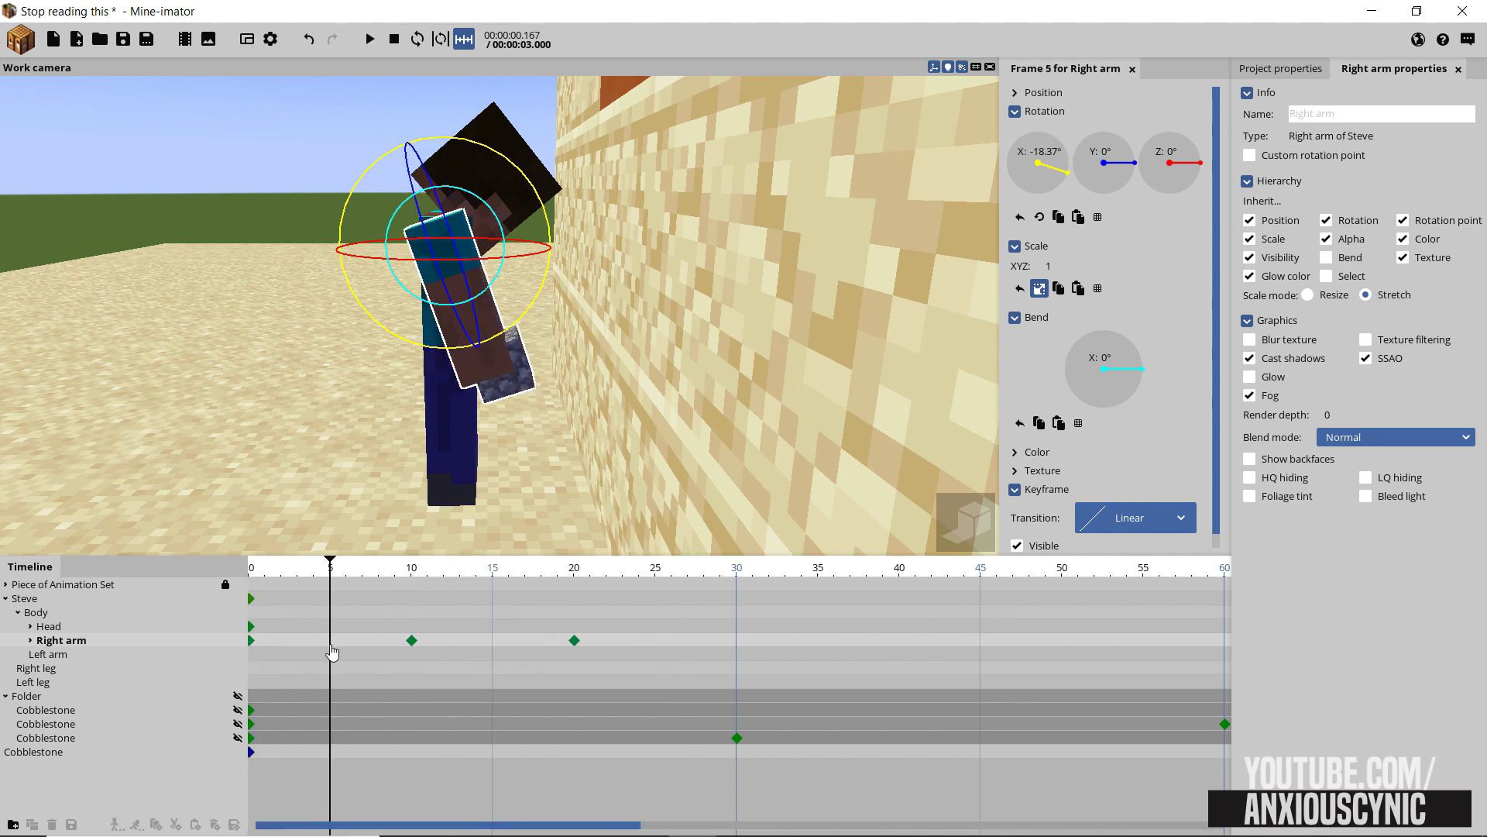
left_click_drag(679, 379, 868, 379)
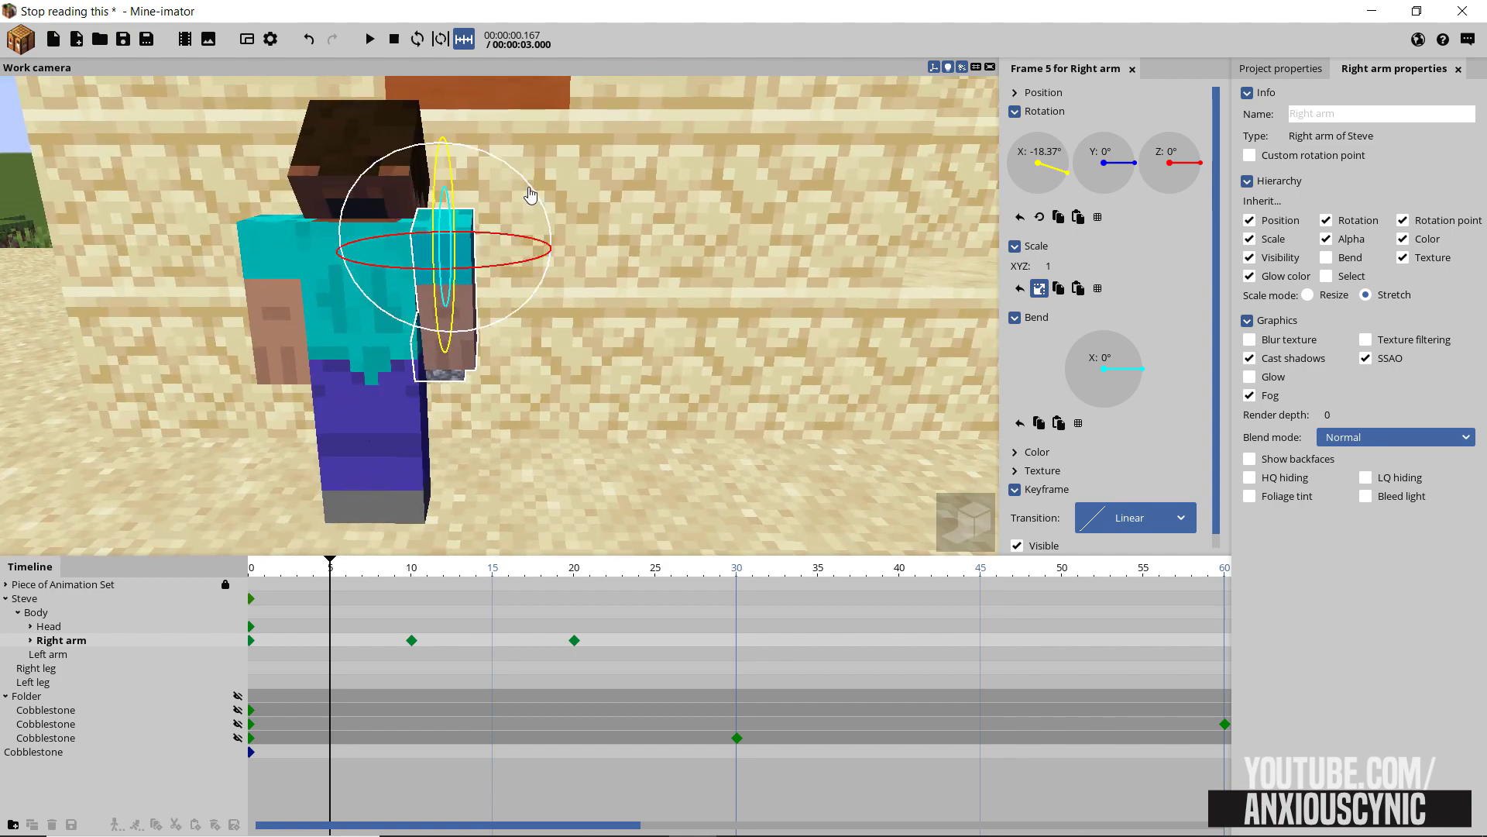
left_click_drag(529, 189, 485, 190)
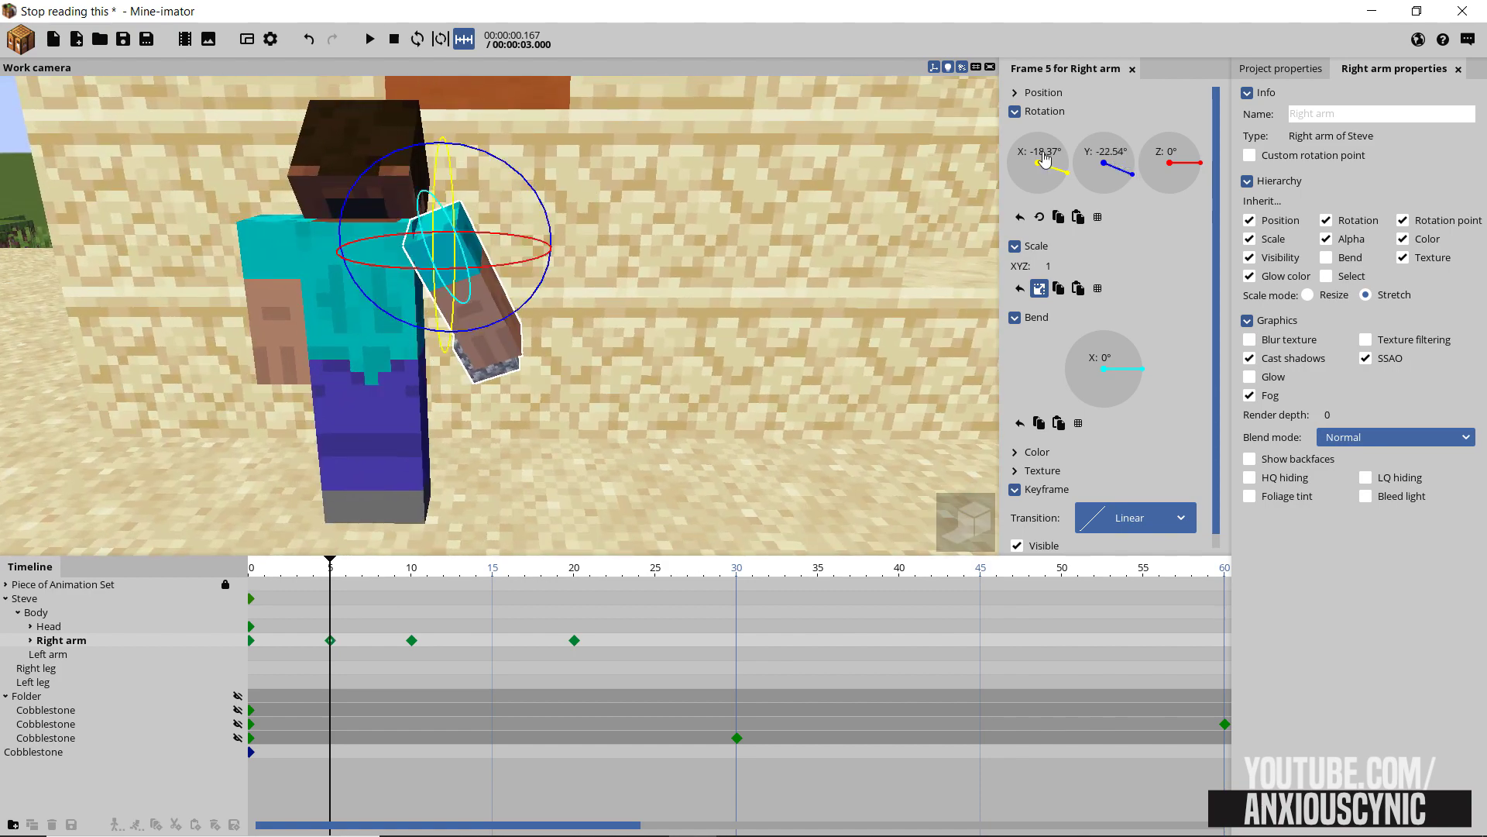
left_click(1045, 159)
type("-16")
key("Return")
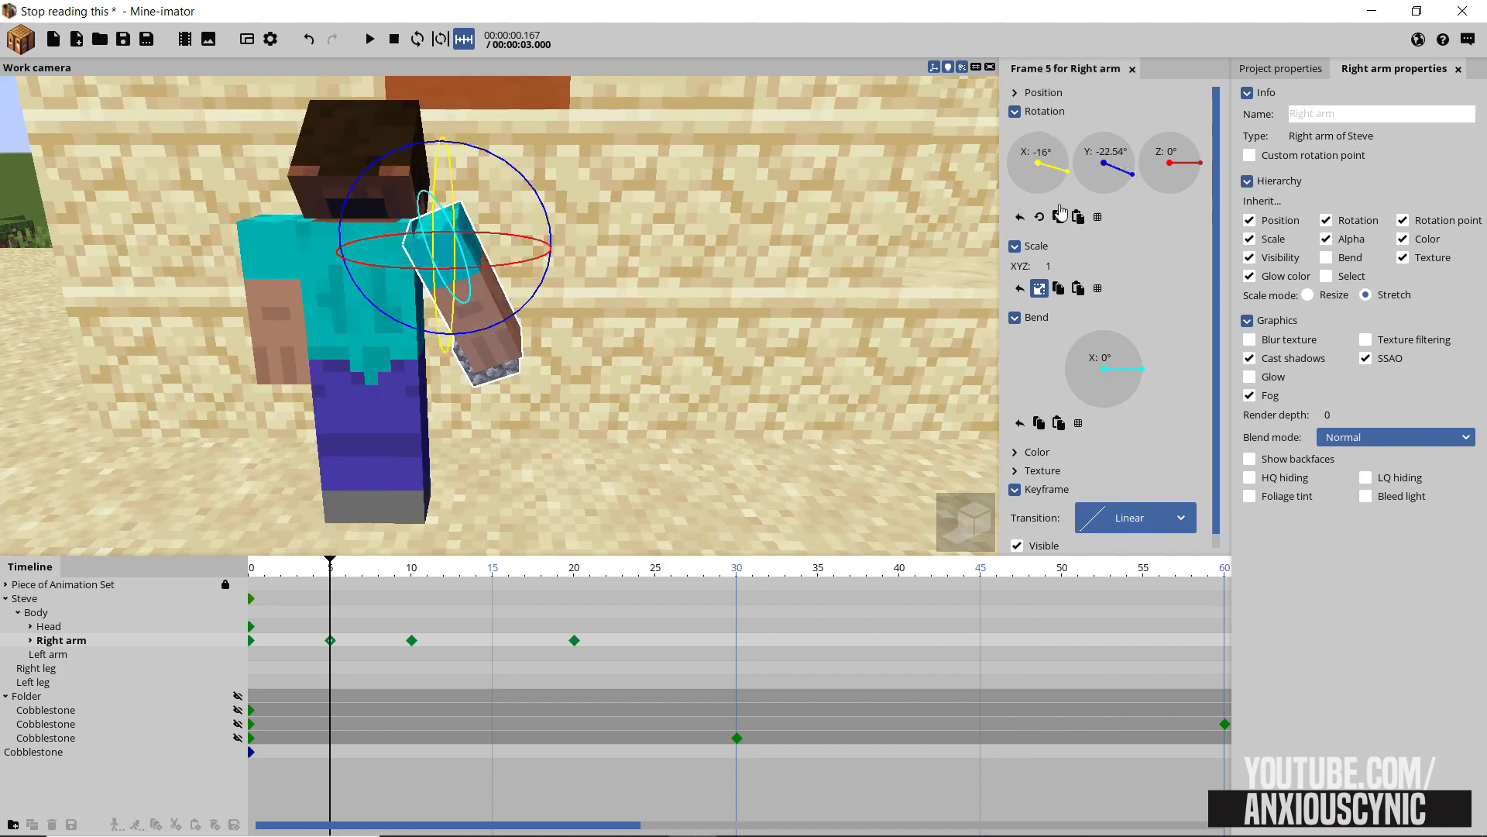
At frame 15, set the right arm's Y rotation to 16° and play back the arm swing
left_click(491, 653)
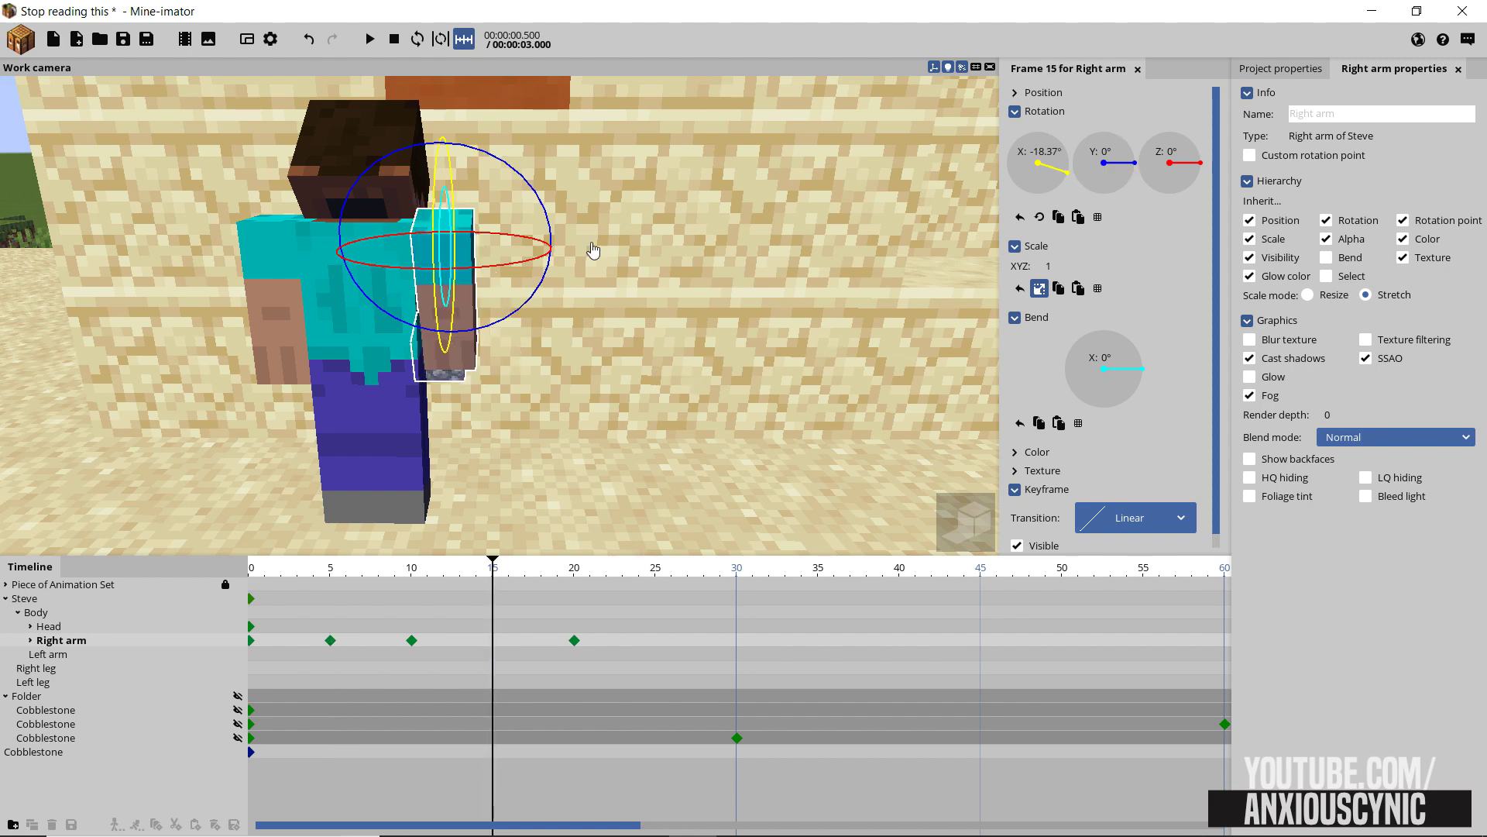
left_click_drag(520, 182, 532, 206)
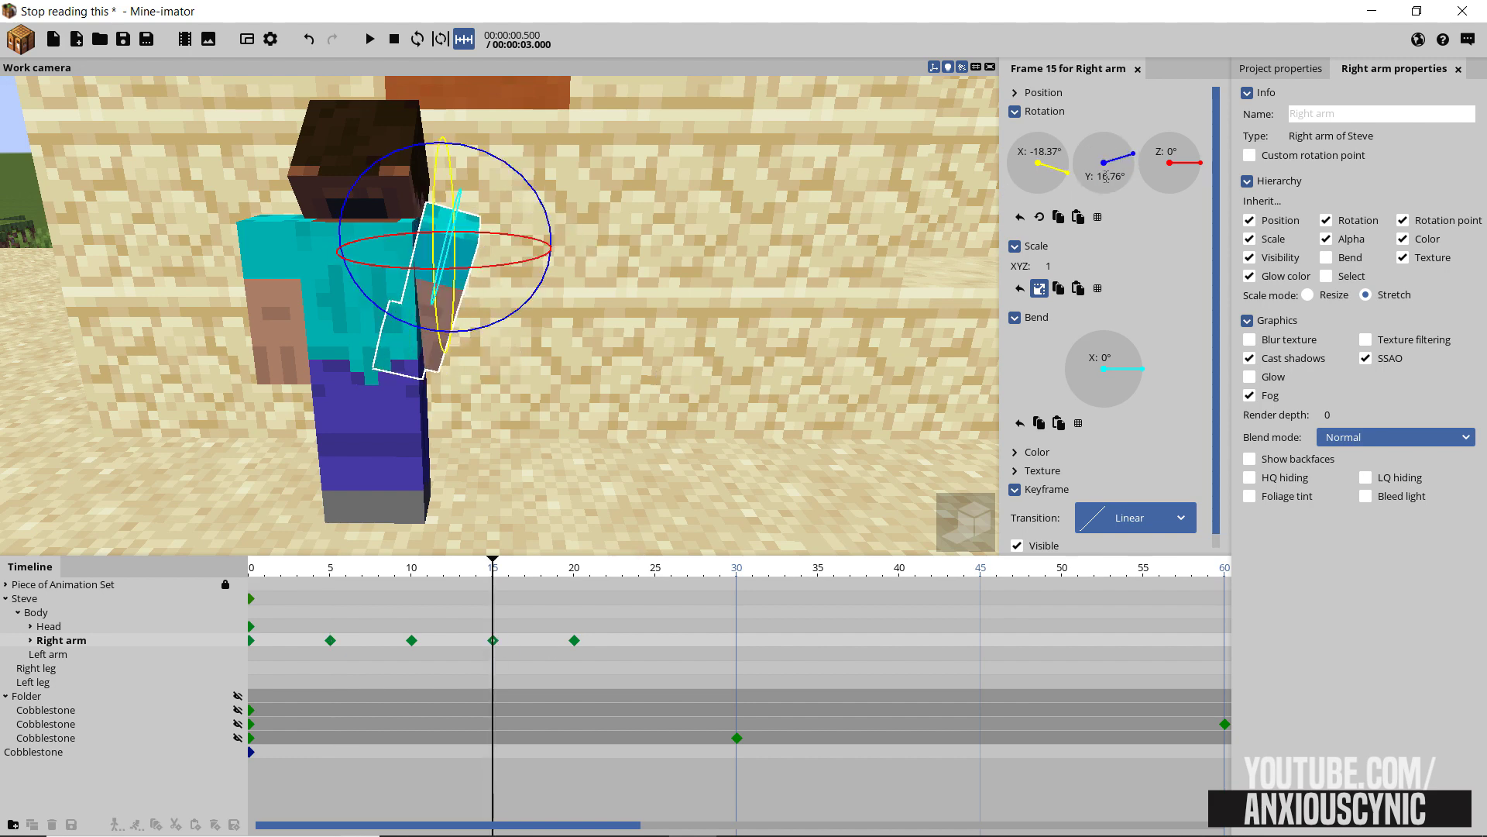
left_click(1106, 177)
type("16")
key("Return")
left_click_drag(568, 394, 515, 329)
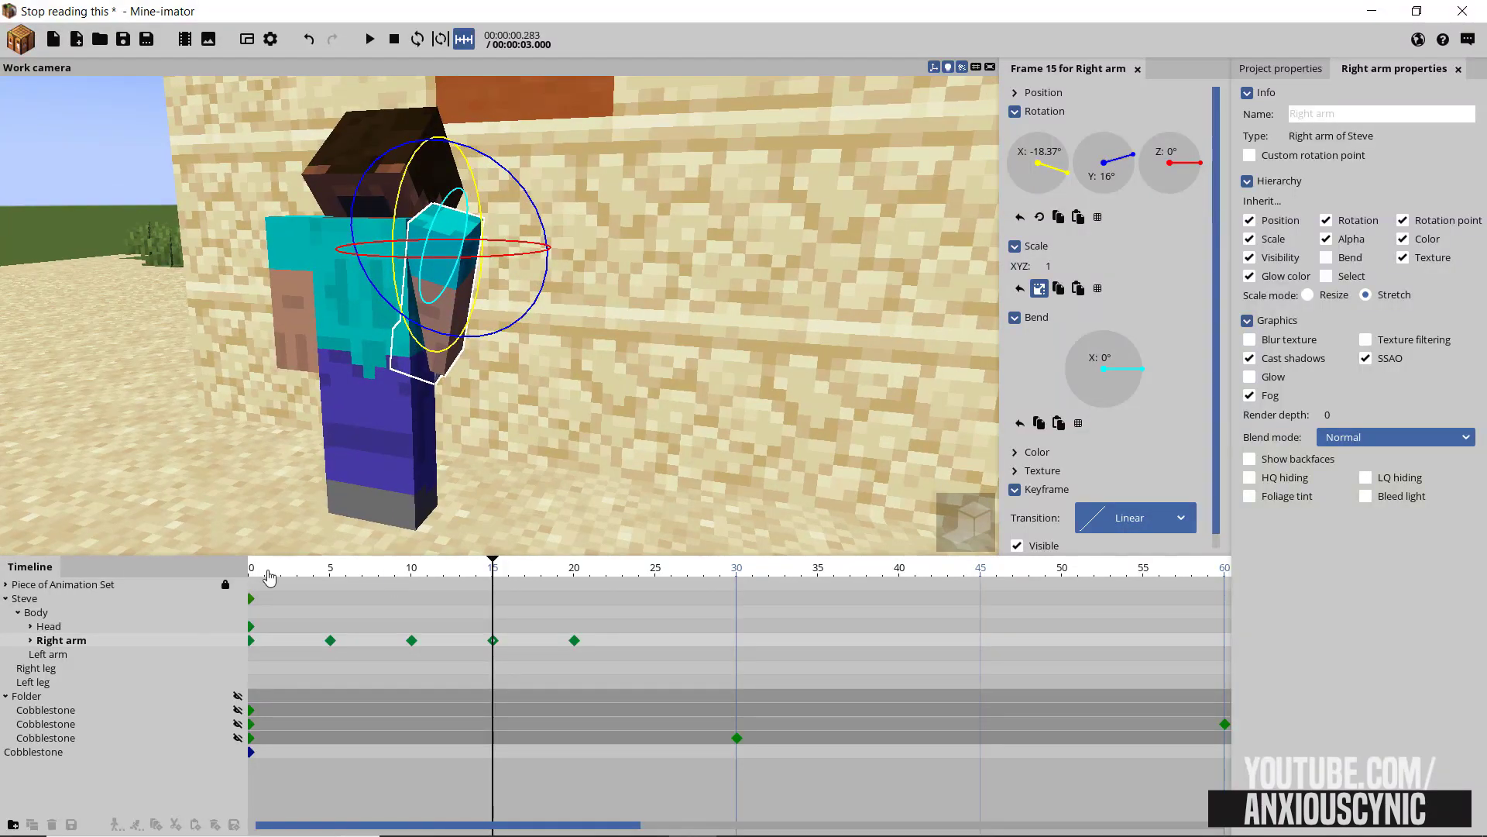
left_click(266, 571)
key("space")
key("space")
key("space")
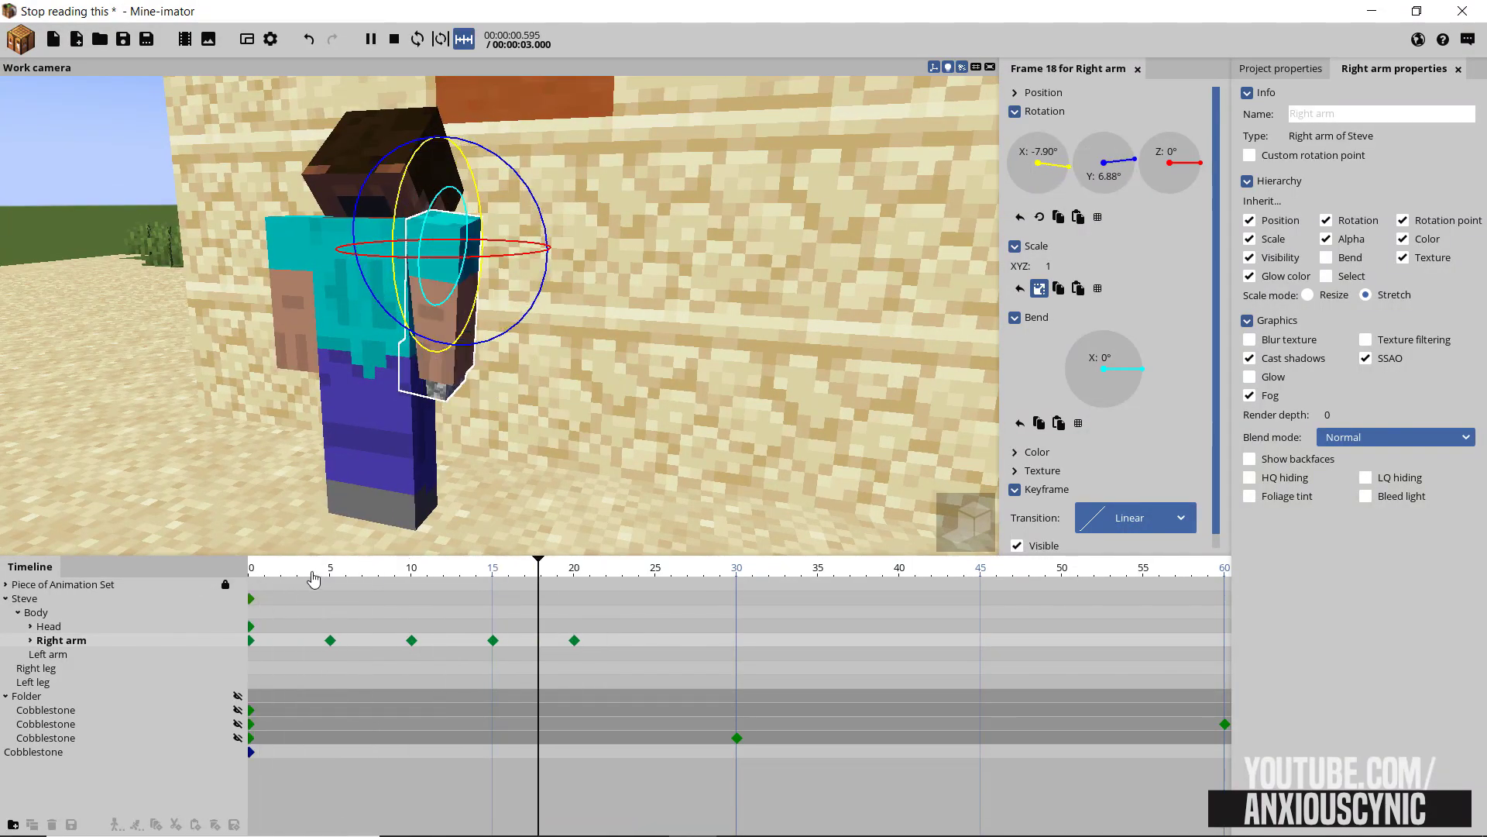
key("space")
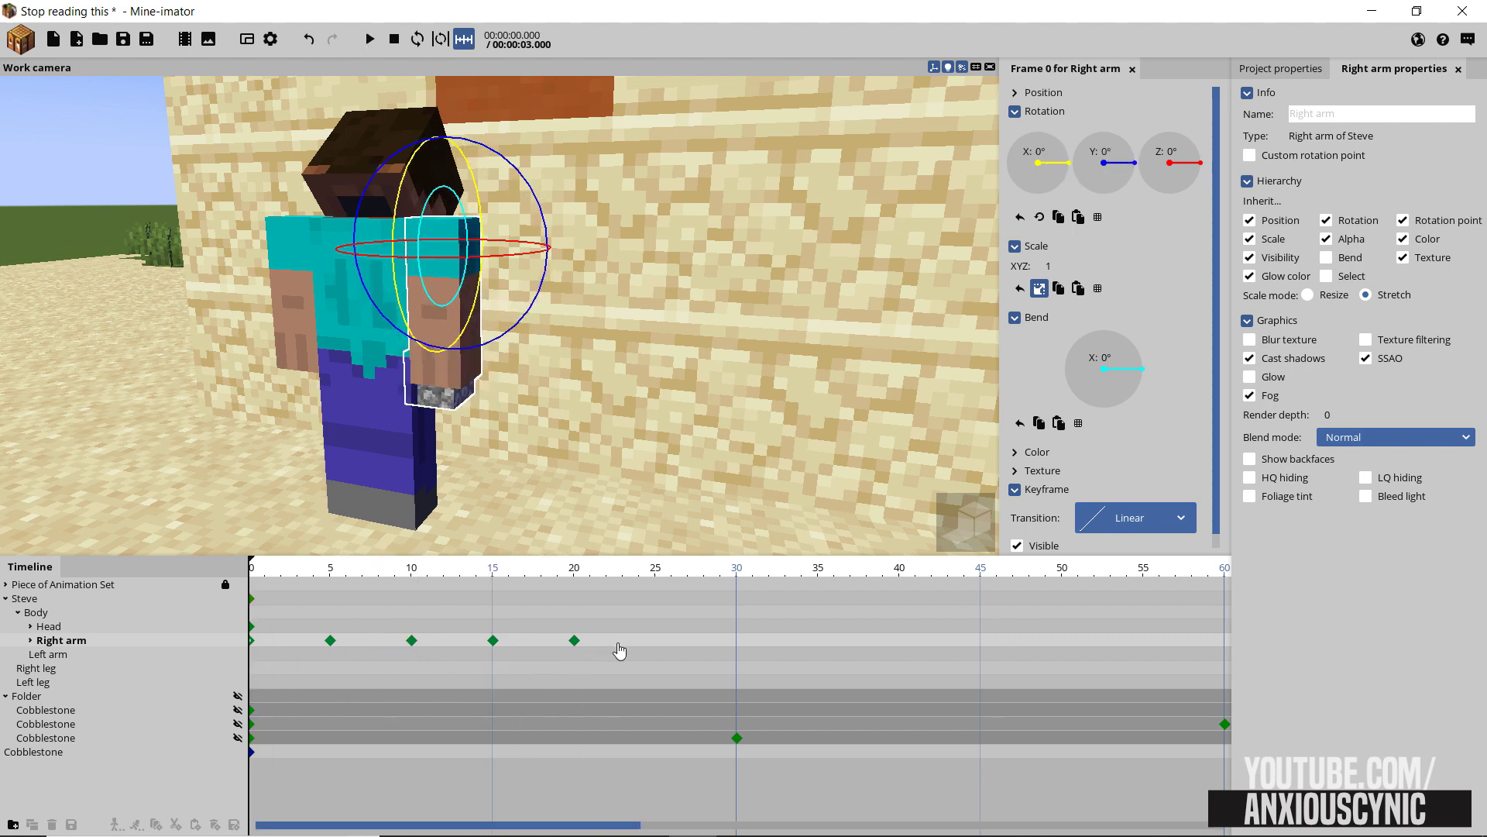
Compress the right arm's keyframes after frame 0 to frames 3, 6, 9 and 12
left_click_drag(608, 637, 440, 641)
left_click(299, 642, "shift")
left_click(396, 643, "shift")
Play back the faster arm swing from several angles and save the project
key("space")
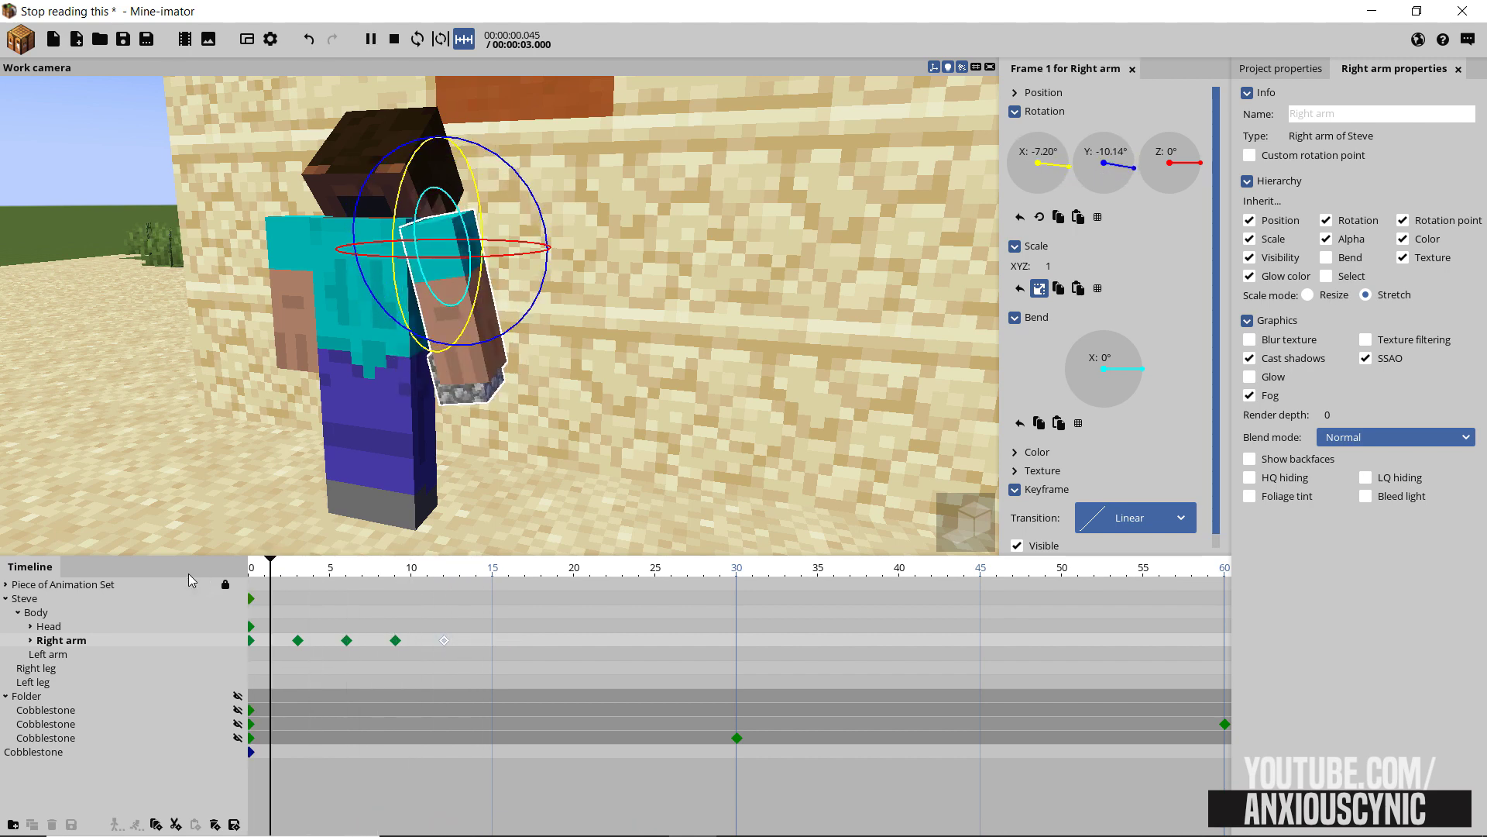
key("space")
key("space")
key("space")
left_click_drag(591, 366, 542, 349)
key("space")
key("space")
key("space")
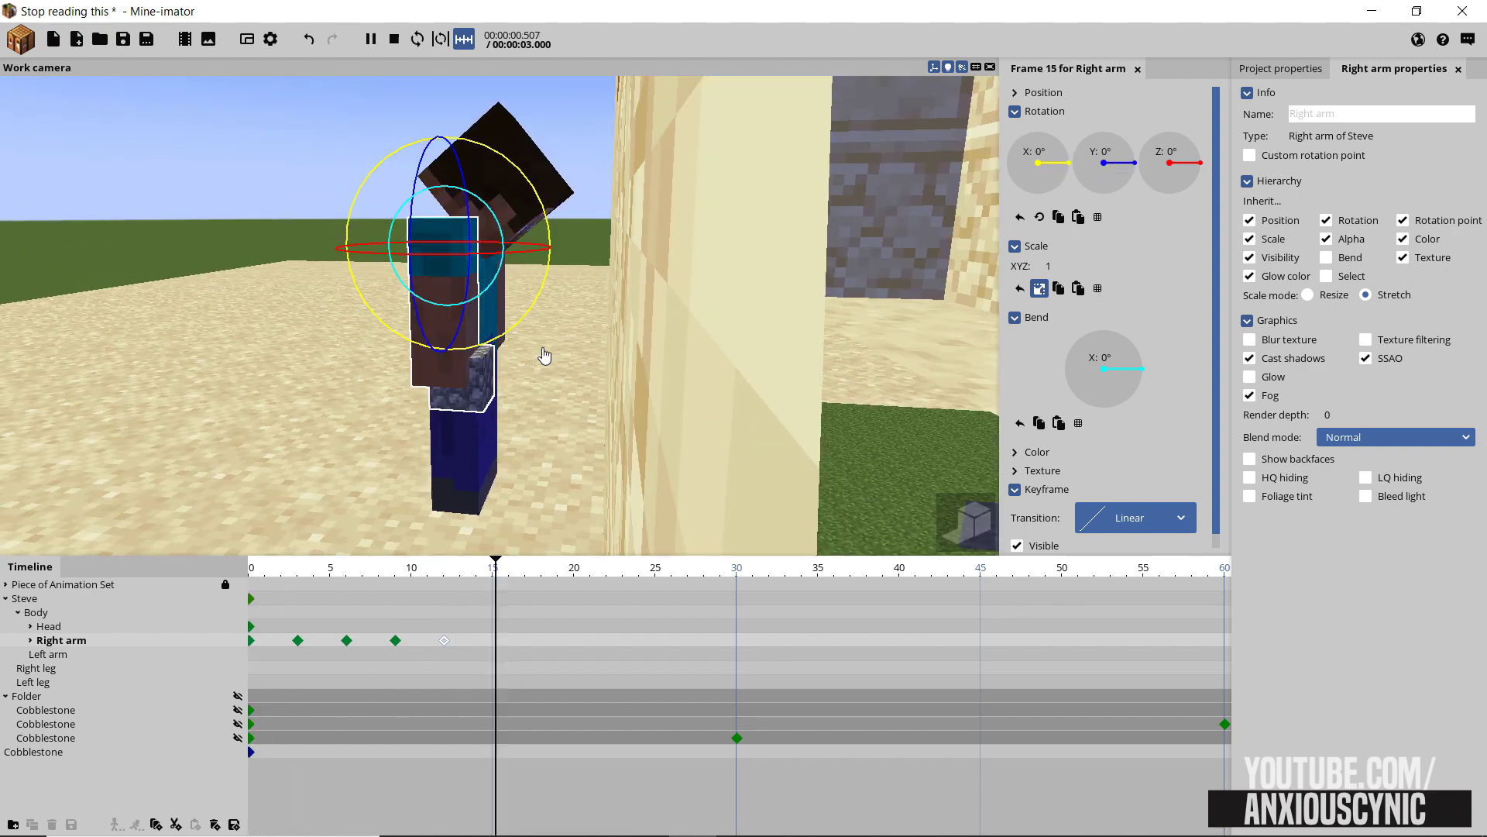
key("space")
key("ctrl+s")
Add a Steve keyframe at frame 15 and raise him one block to Z 96
left_click(502, 641)
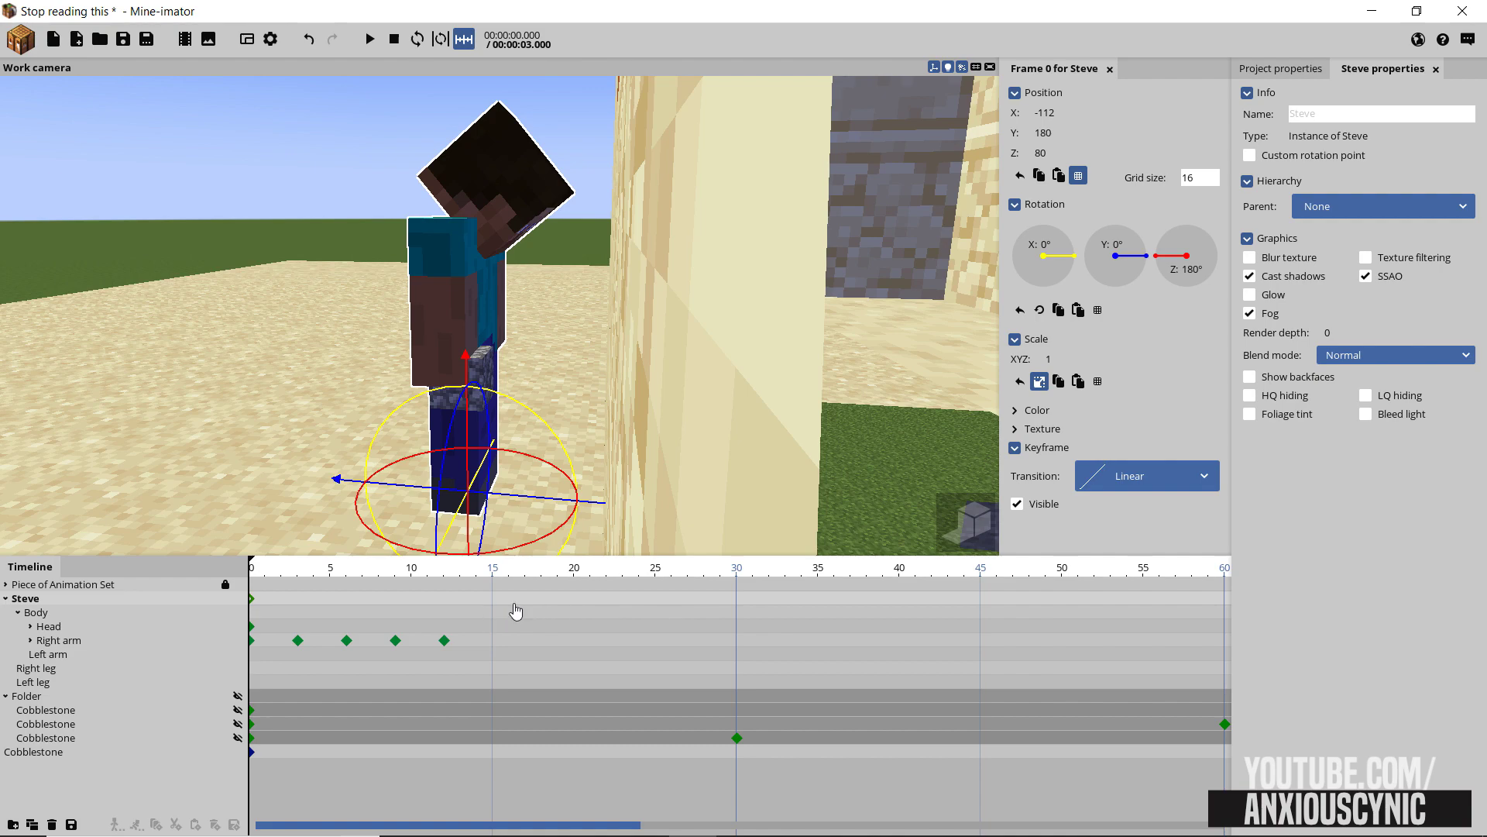
left_click(494, 604)
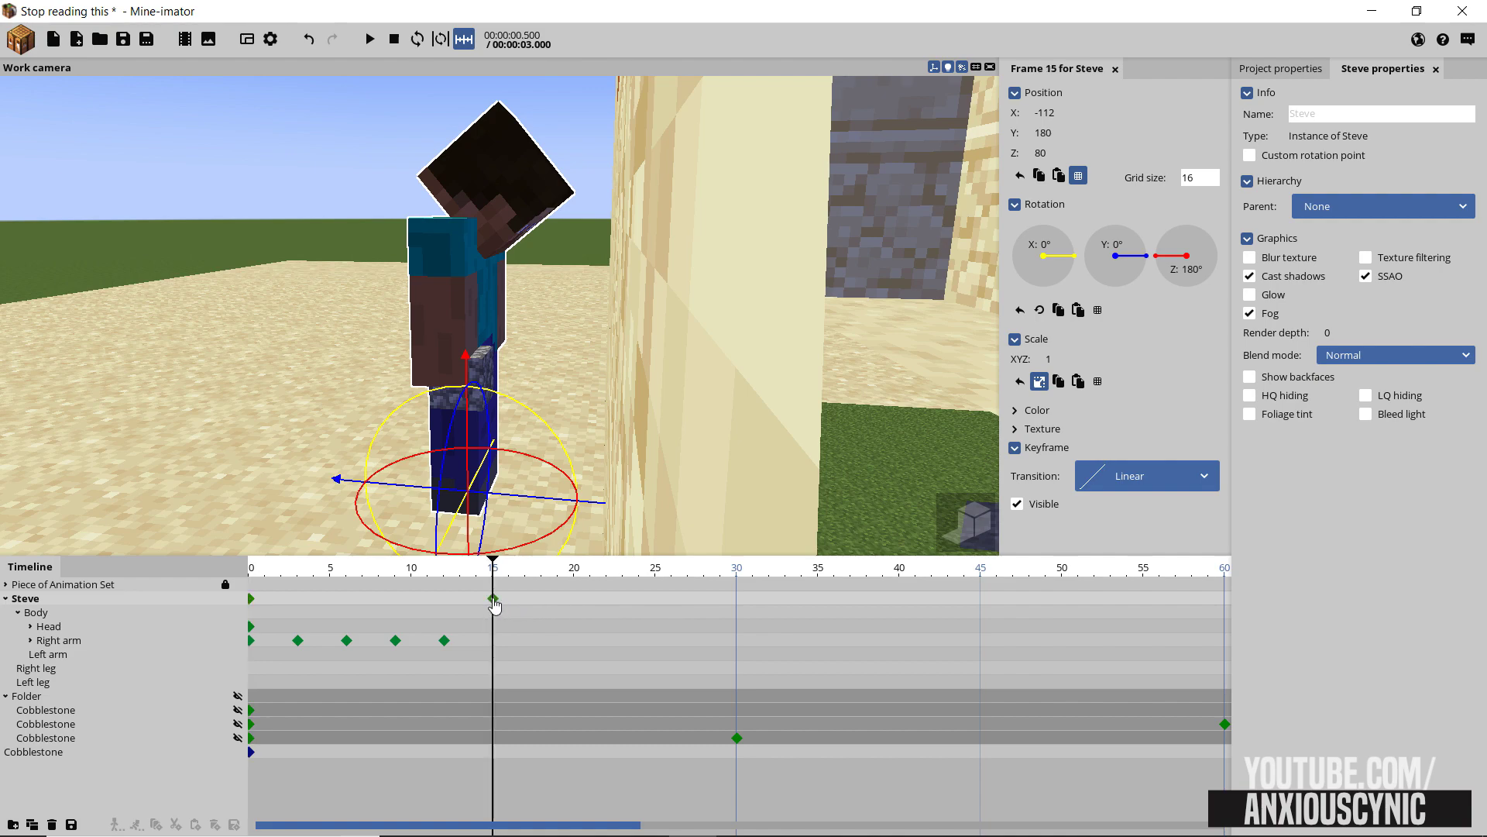
mouse_move(672, 389)
left_mouse_down()
mouse_move(620, 391)
mouse_move(677, 392)
mouse_move(653, 408)
left_mouse_up()
scroll(677, 392, "down", 3)
right_click_drag(653, 402, 635, 465)
left_click_drag(485, 311, 488, 243)
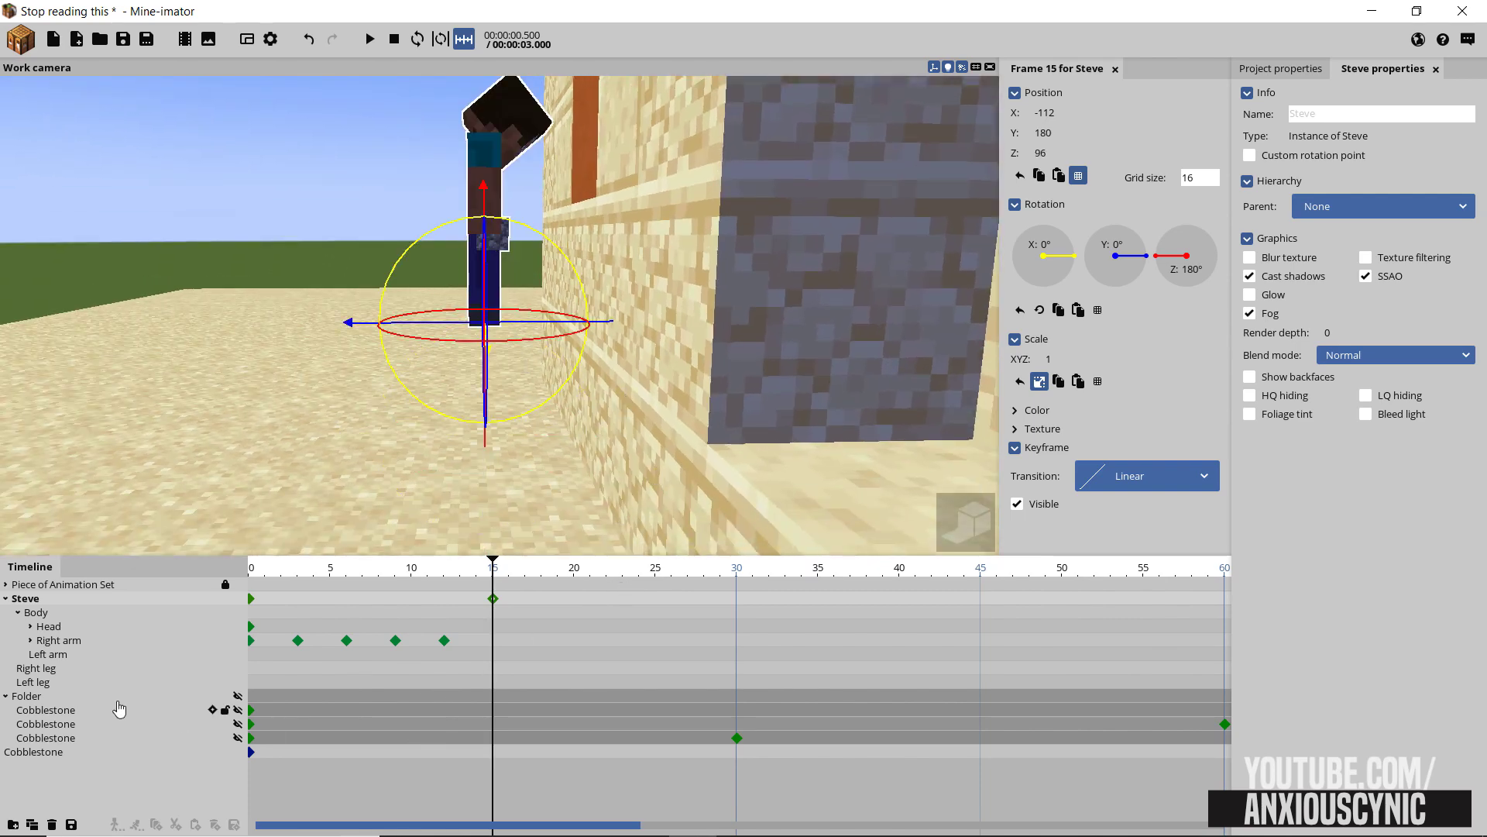
Add a keyframe at frame 15 for the cobblestone column, raise it to Z 96, and play back its rise from frame 0
left_click(8, 696)
left_click(54, 710)
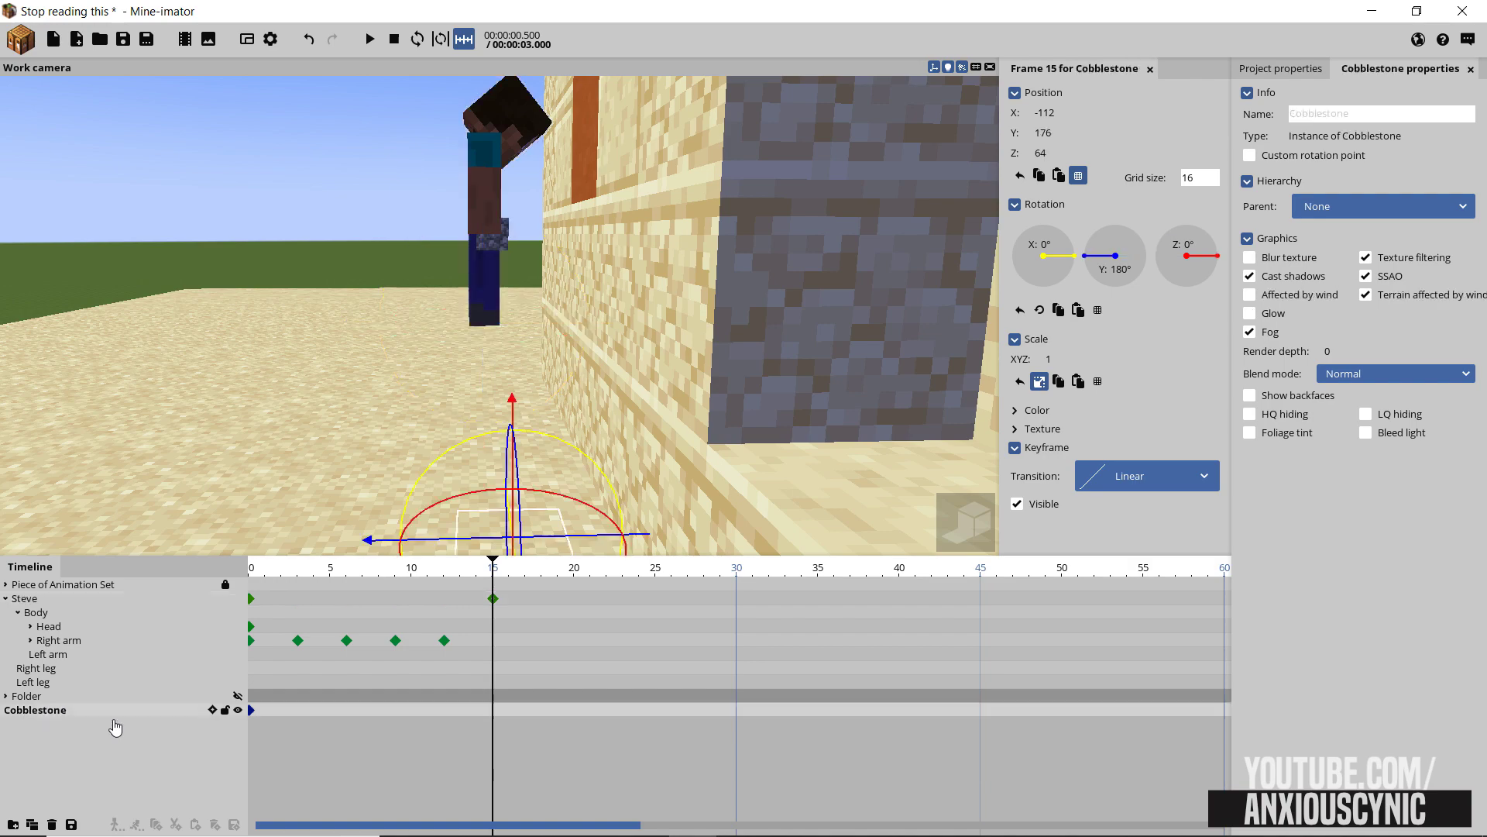
left_click(493, 711)
right_click_drag(637, 350, 549, 325)
left_click_drag(549, 325, 1152, 435)
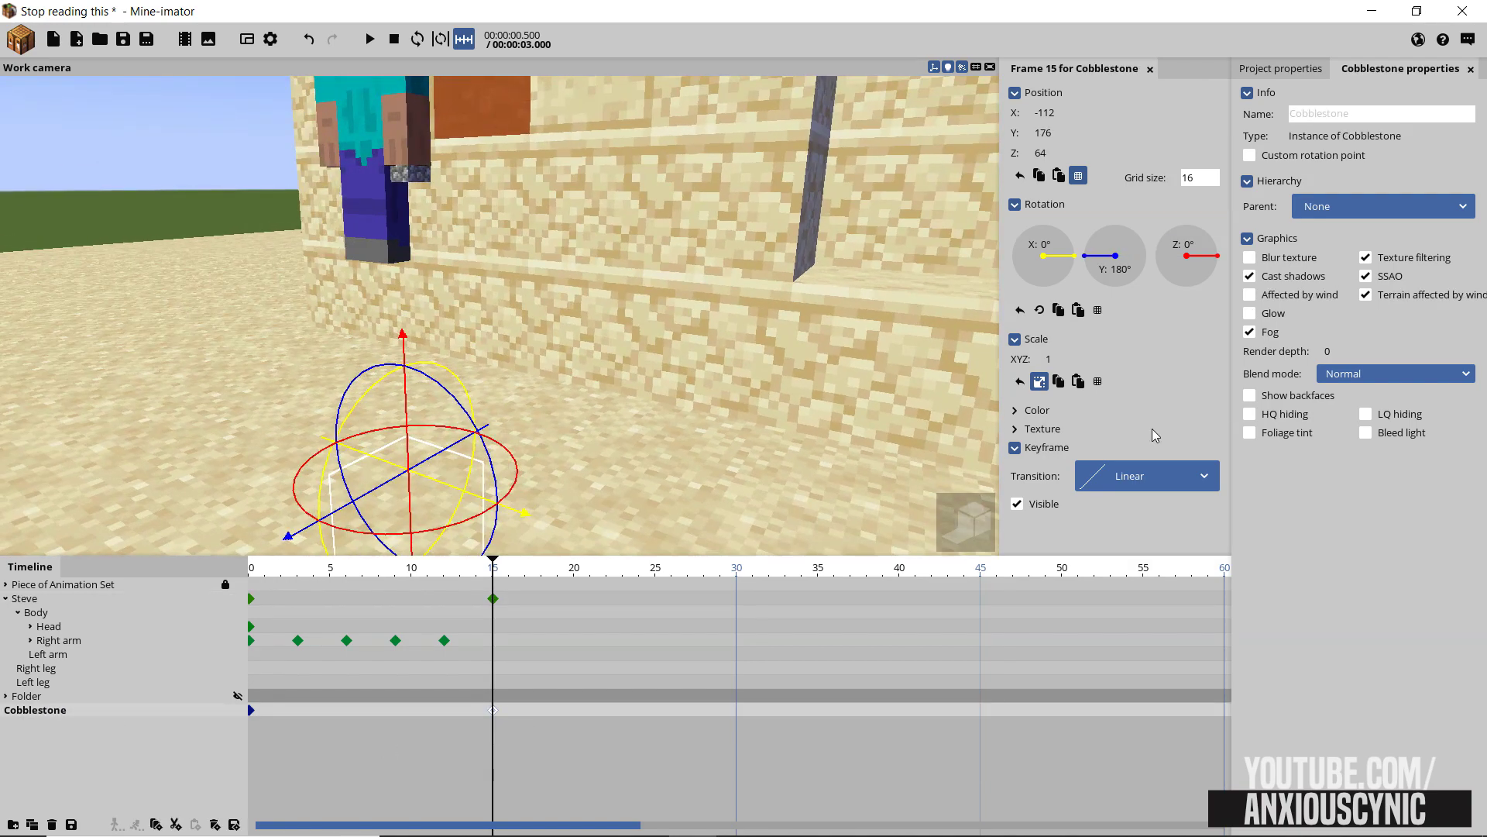
left_click_drag(411, 339, 422, 169)
left_click_drag(531, 224, 643, 318)
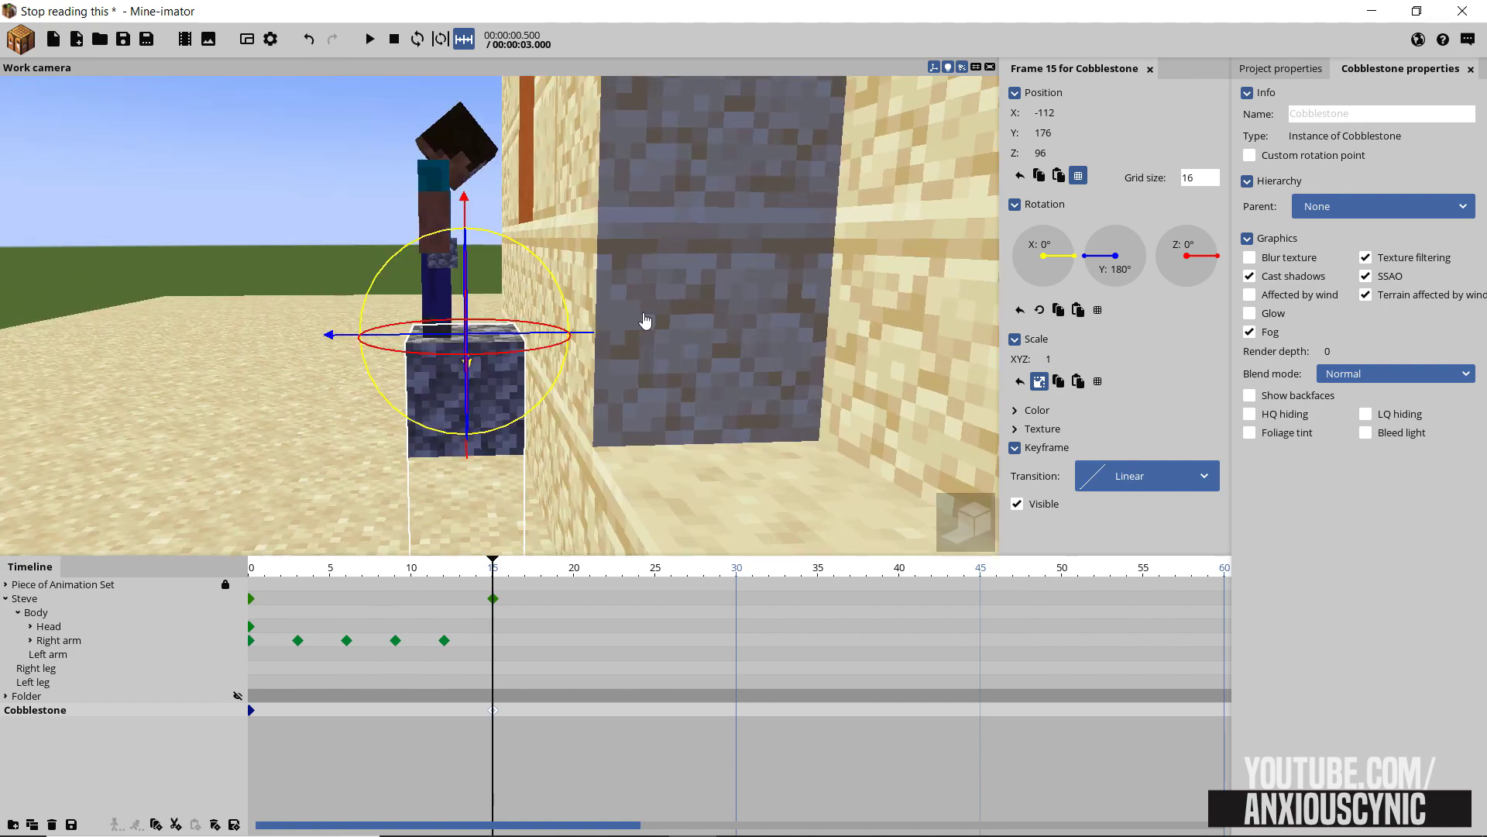
left_click_drag(398, 571, 225, 572)
key("space")
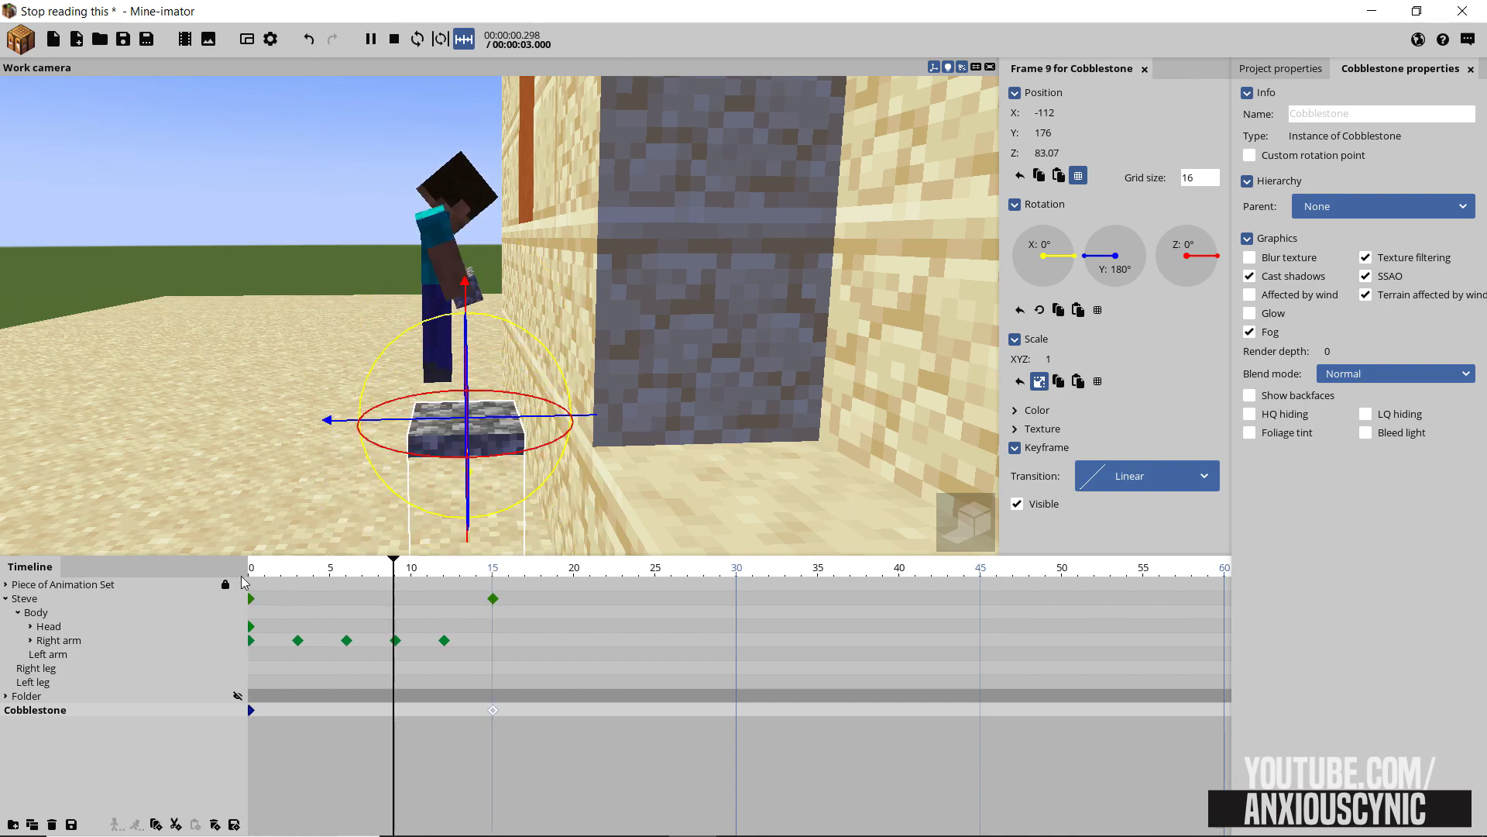
key("space")
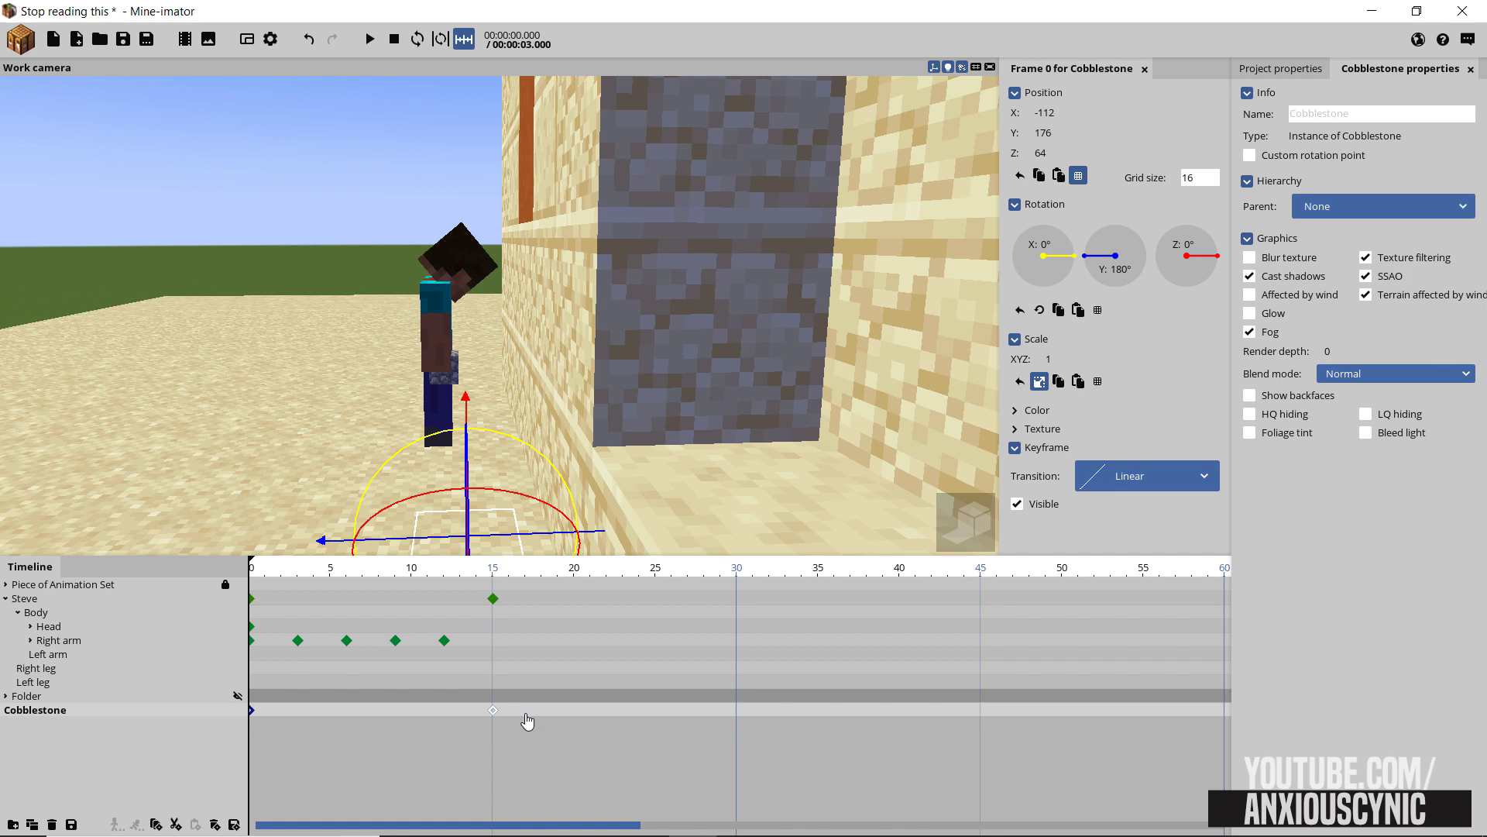
Set both cobblestone column keyframes to the Instant transition and play back the block placement
left_click_drag(526, 721, 218, 714)
left_click(1146, 475)
left_click(1139, 524)
left_click(354, 742)
key("space")
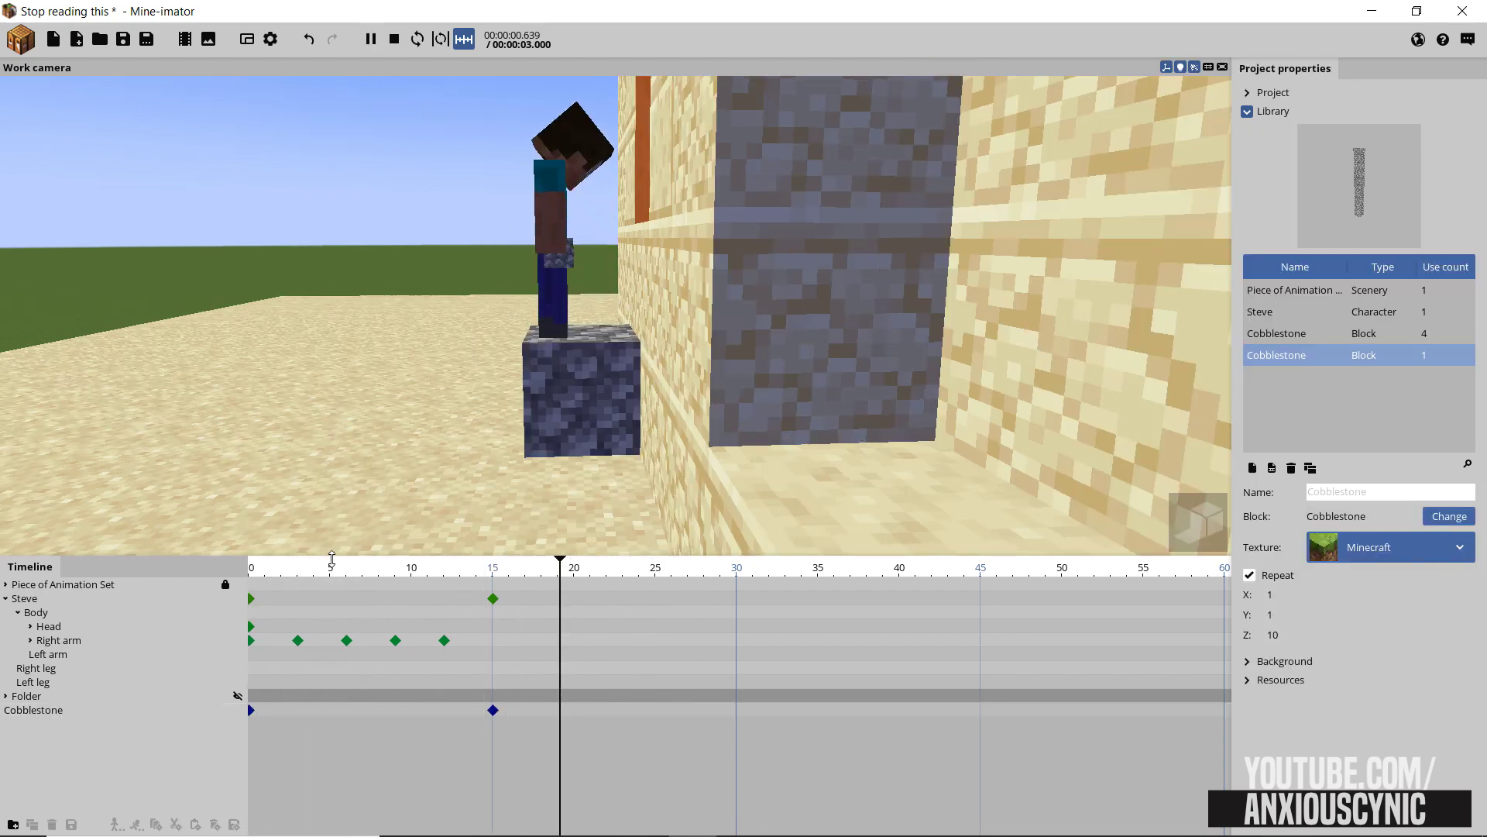
key("space")
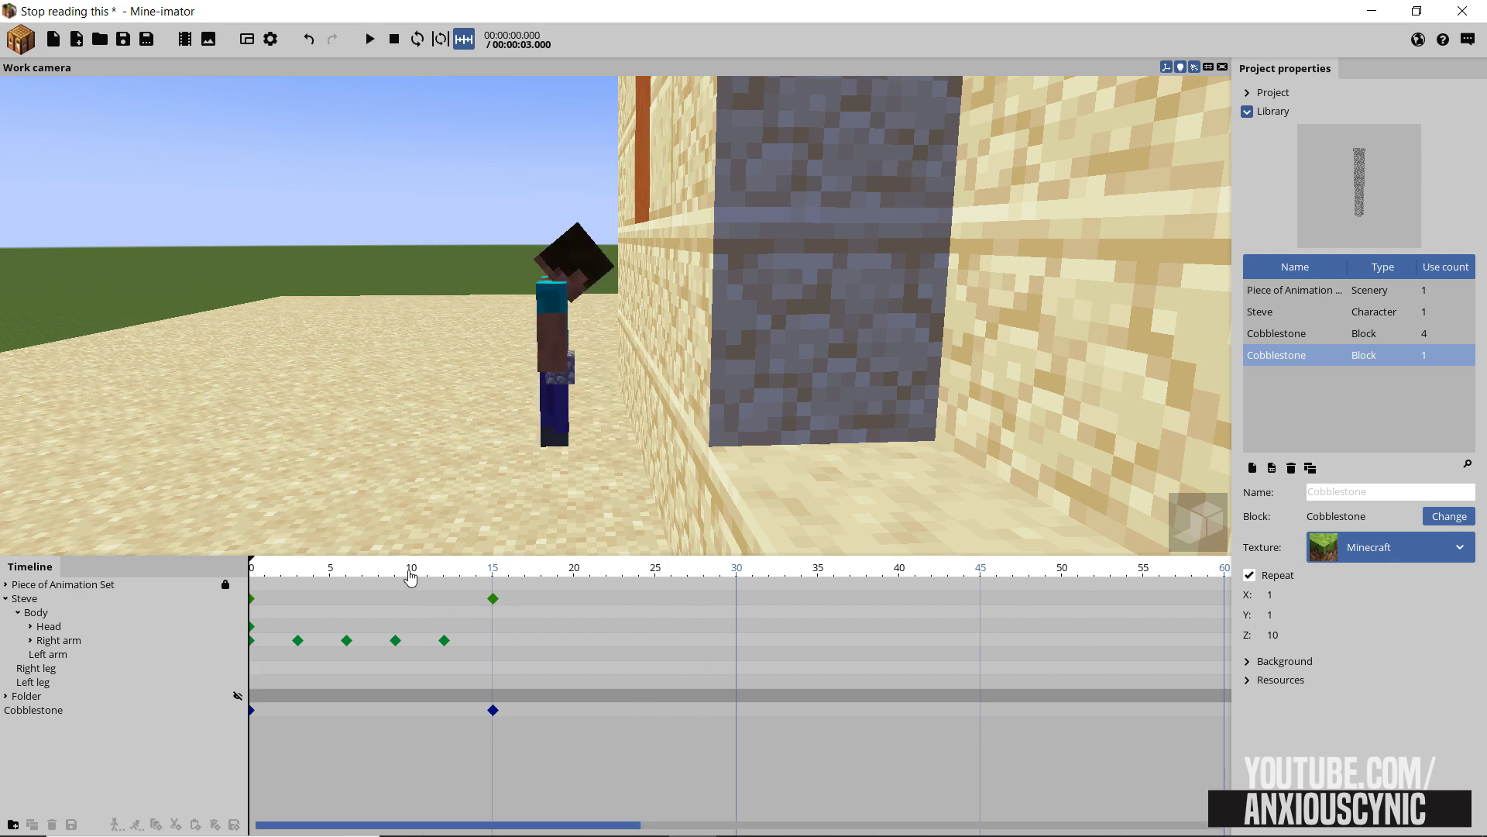
Add a Steve keyframe at frame 10 and set the position grid size to 2
left_click(412, 575)
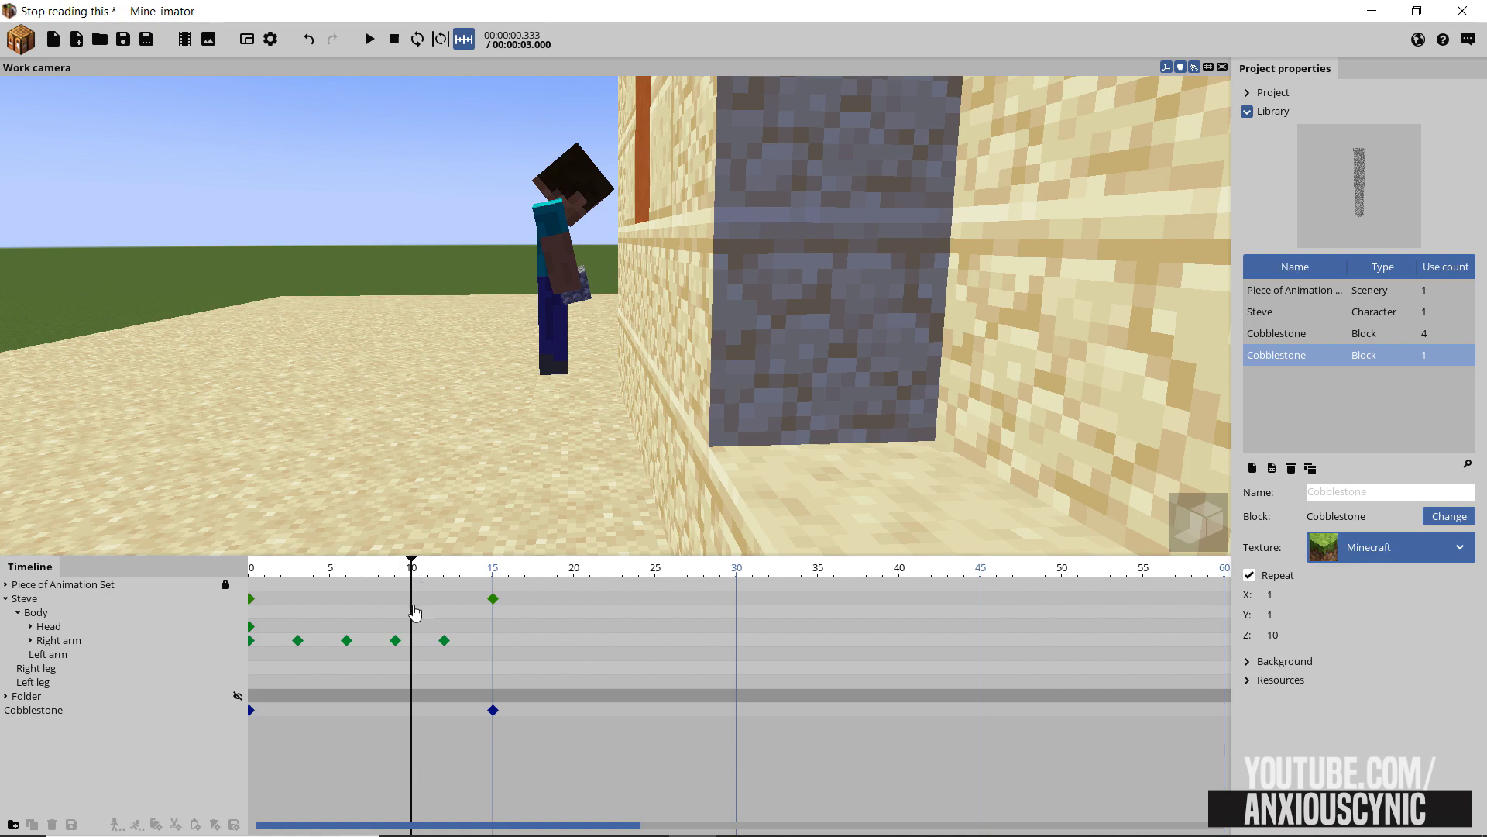
double_click(411, 601)
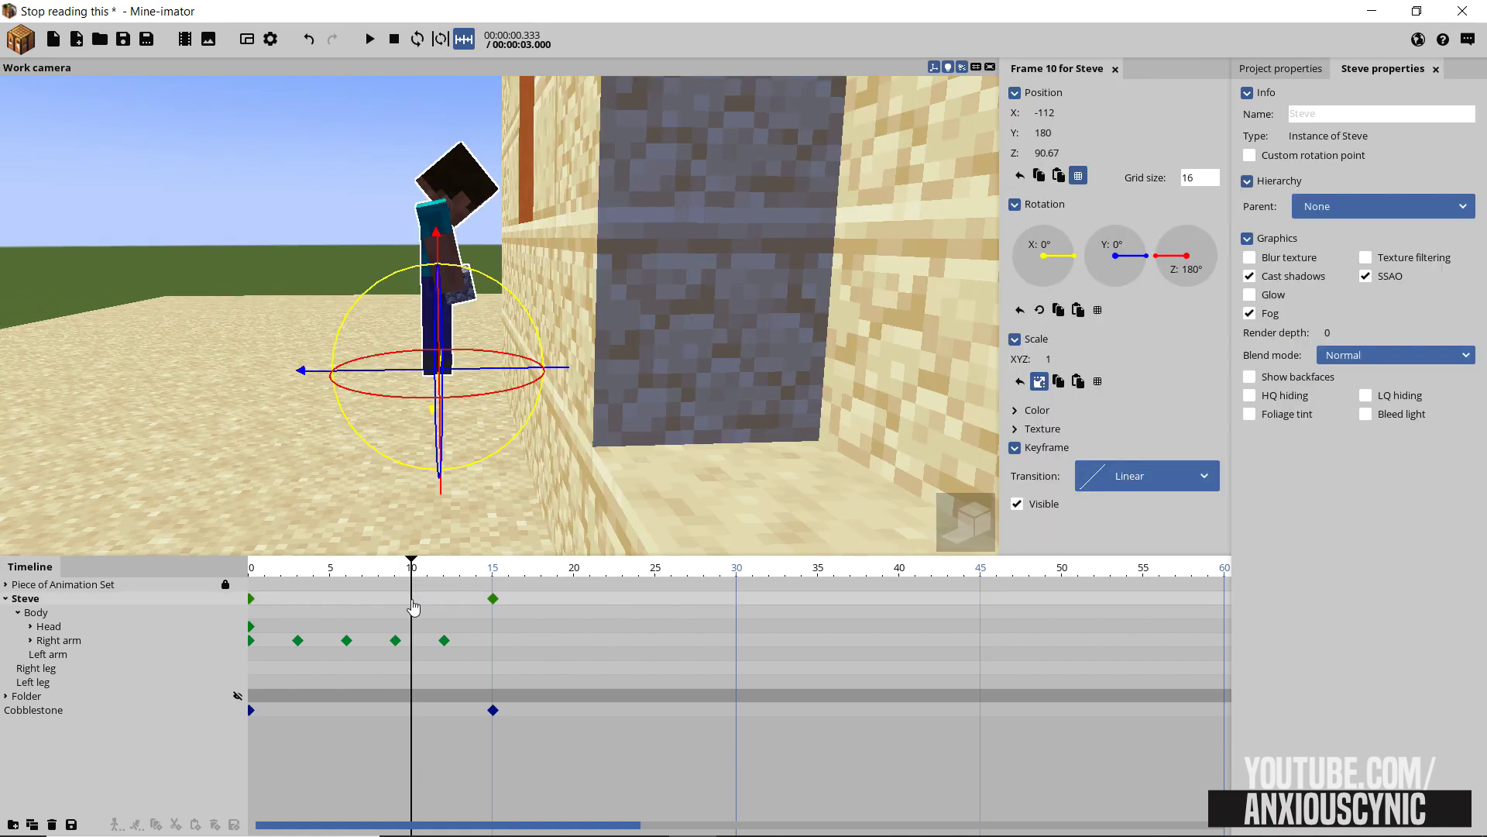
left_click_drag(623, 404, 721, 407)
scroll(626, 413, "up", 3)
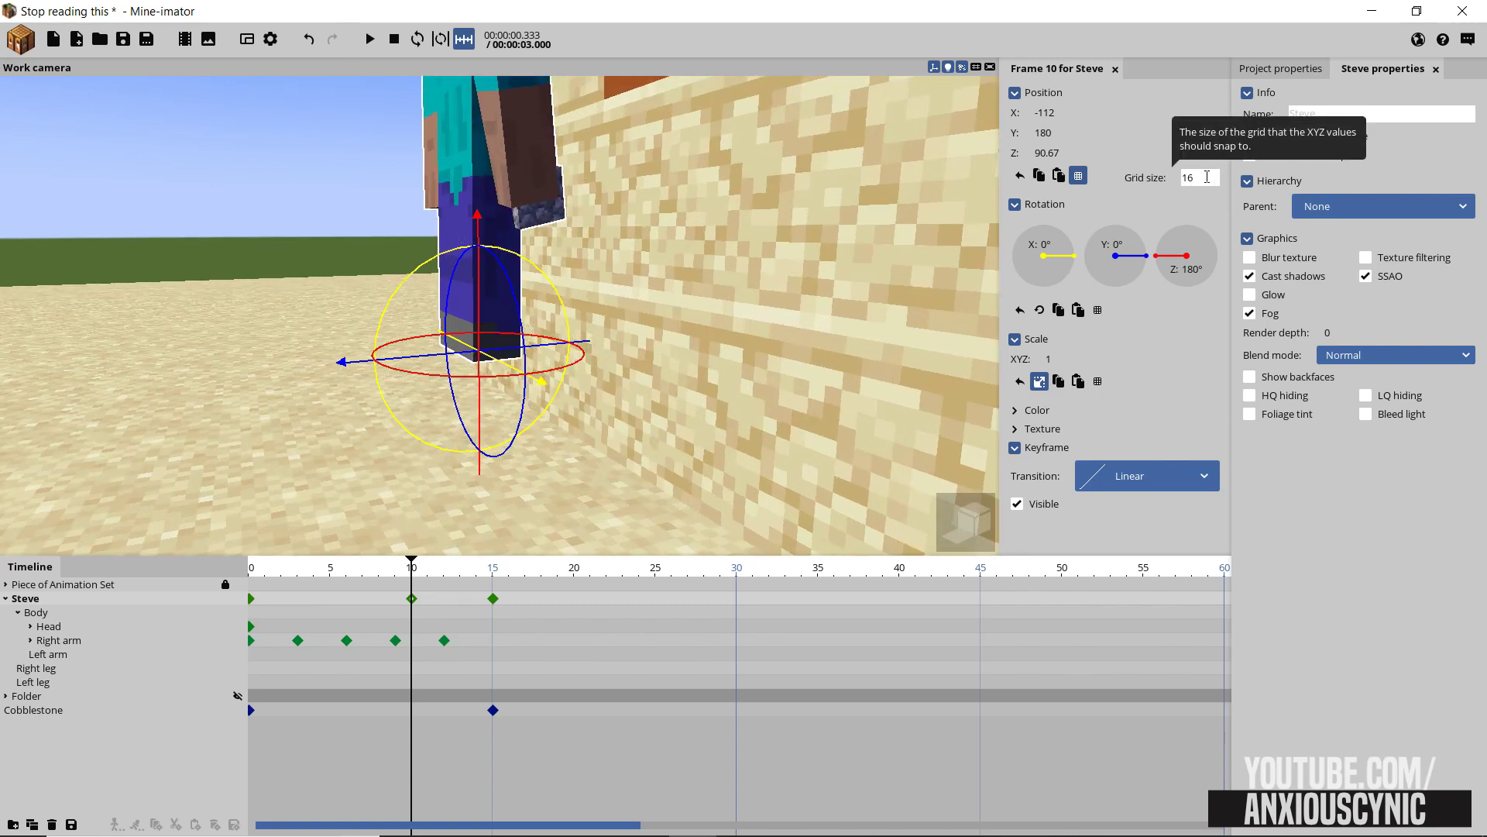
left_click(1206, 177)
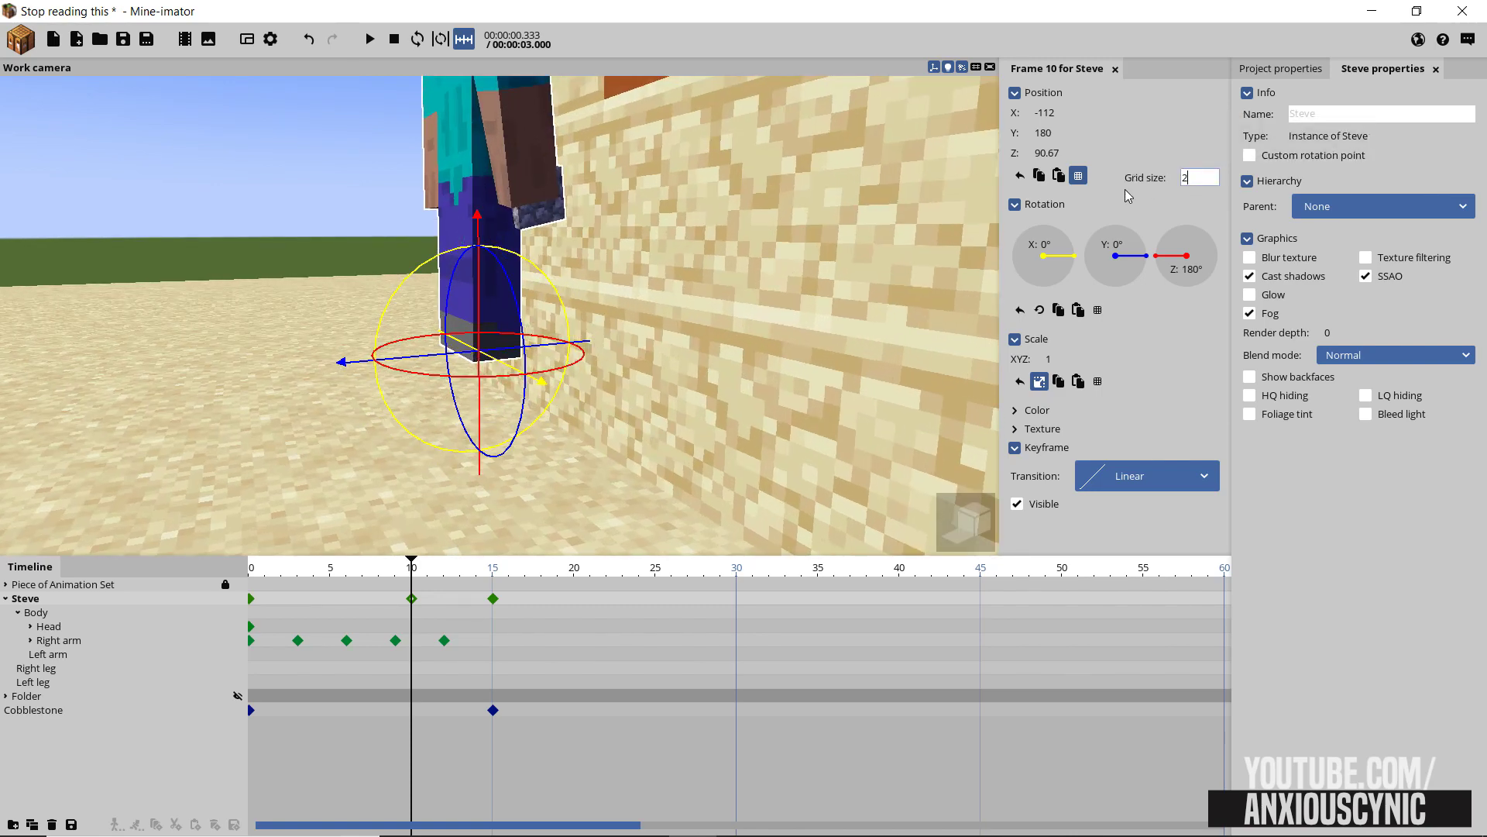
Raise Steve to Z 94 at frame 10 and play back his rise from the start
left_click_drag(479, 283, 481, 279)
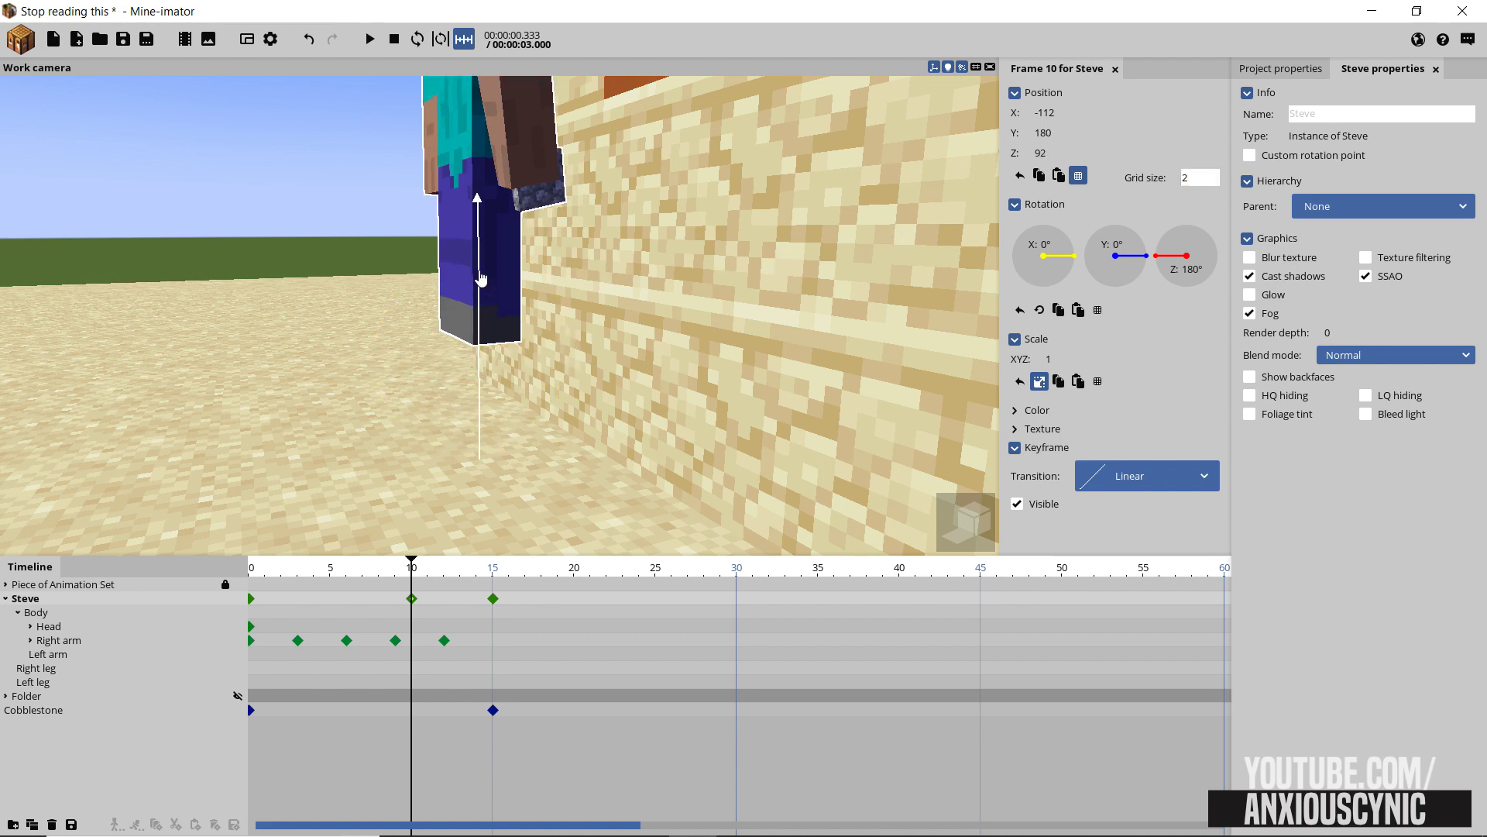
key("space")
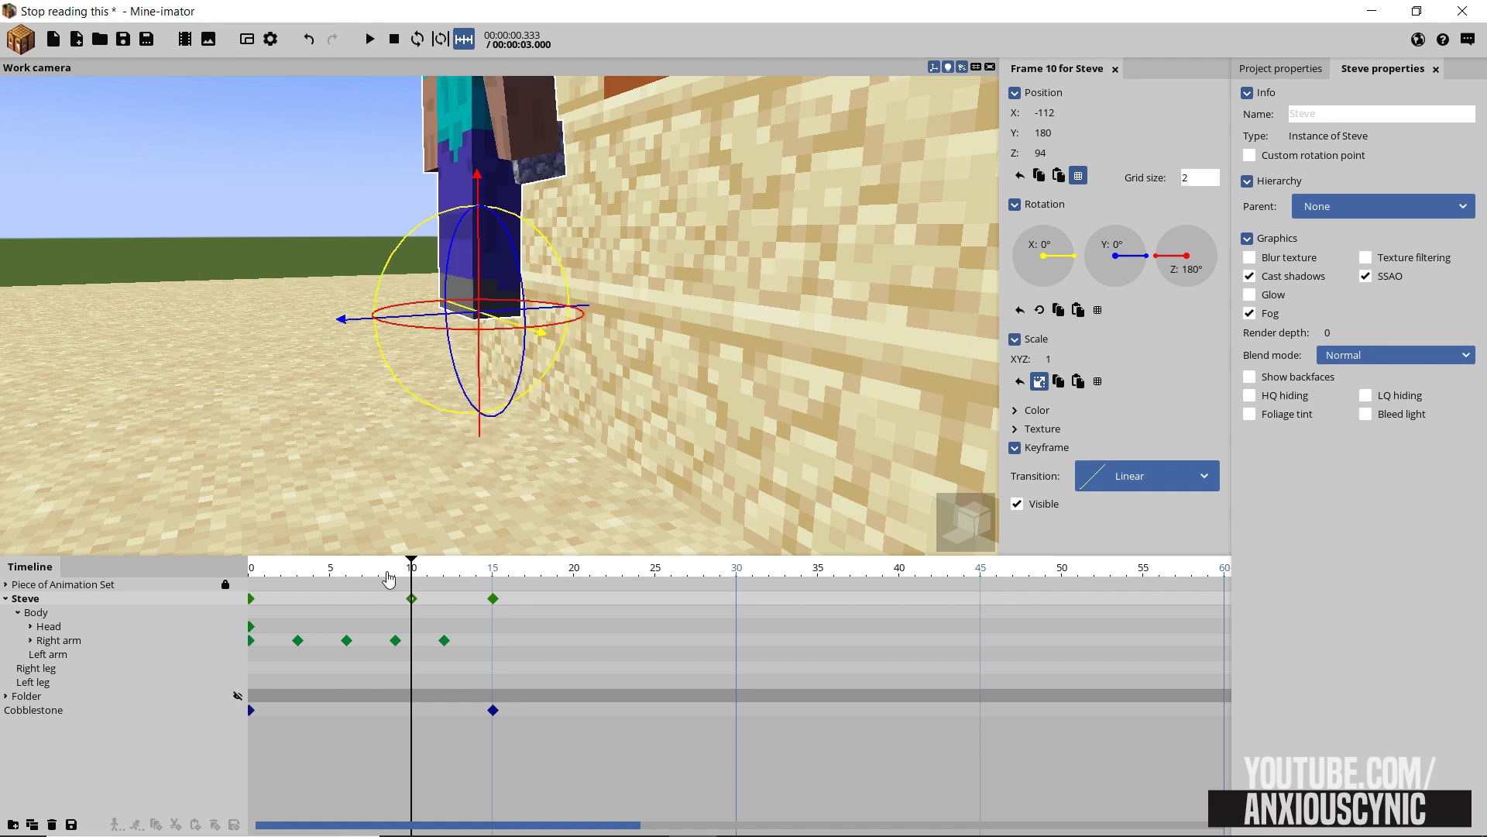
key("space")
key("space")
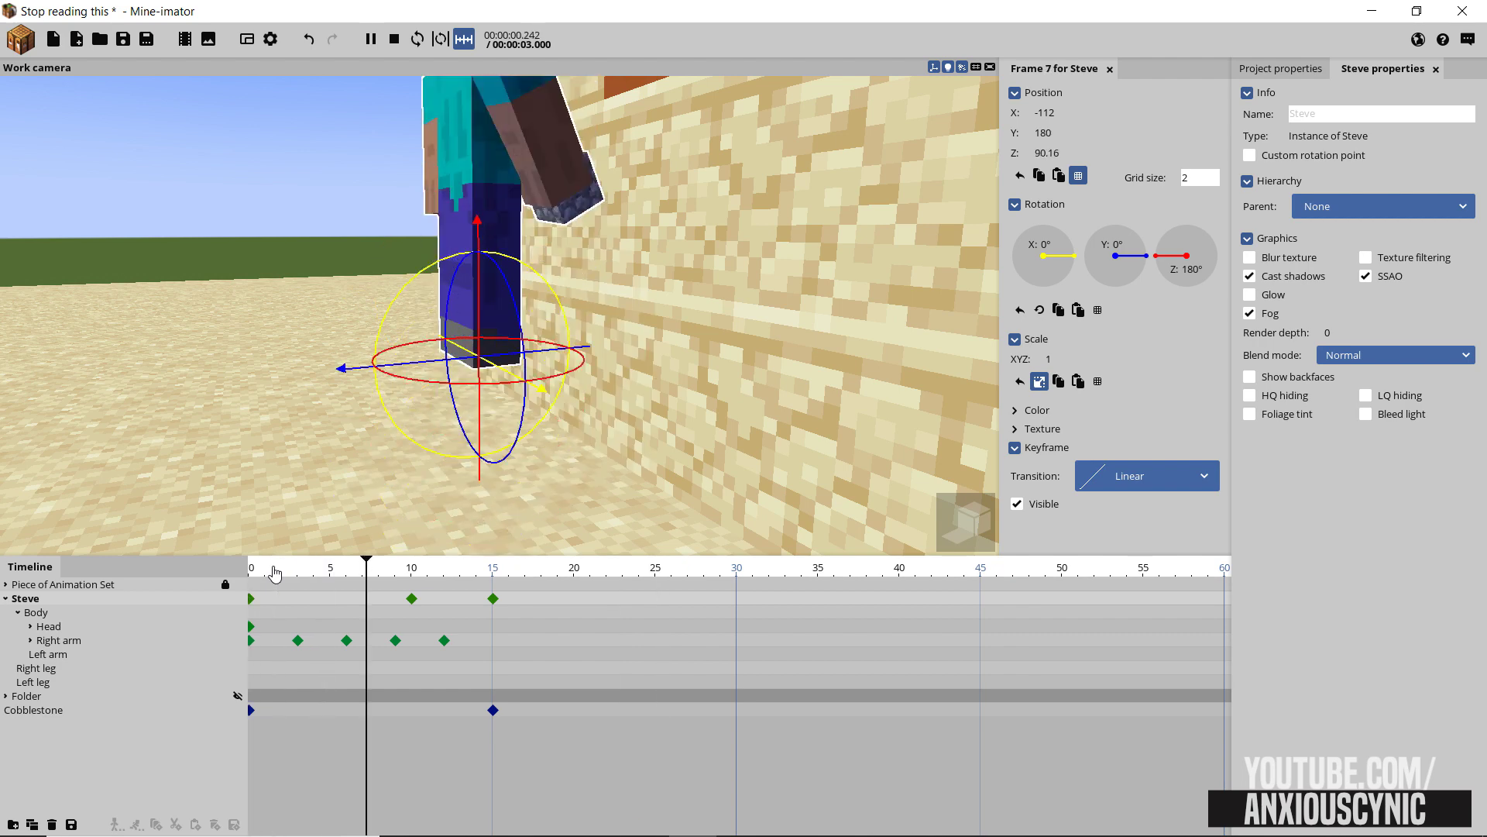
key("space")
Compare Steve's keyframes at frames 0, 10 and 15, and raise him to Z 98 at frame 10
left_click(412, 597)
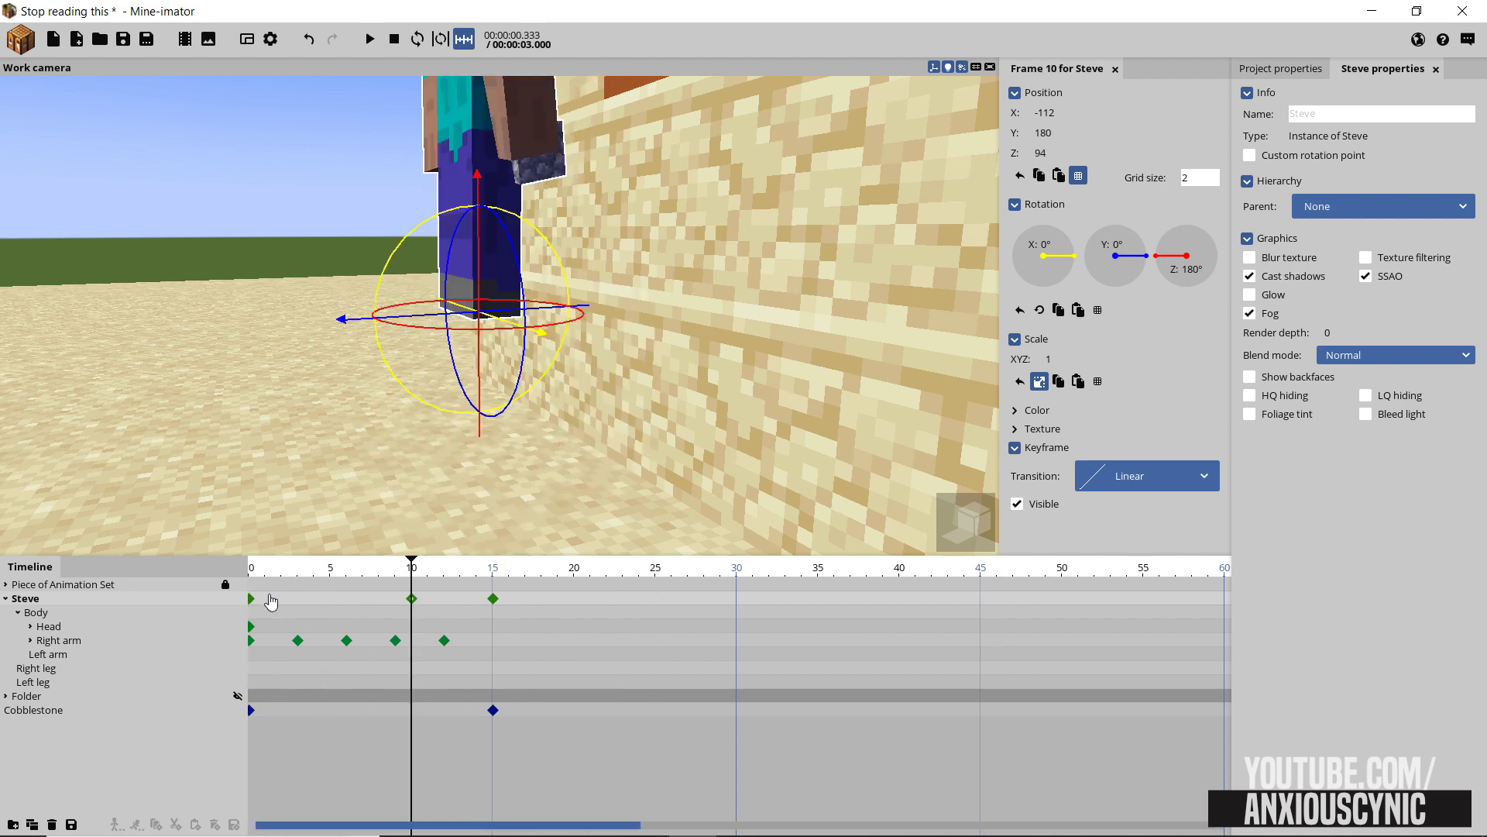
left_click(251, 598)
left_click(488, 601)
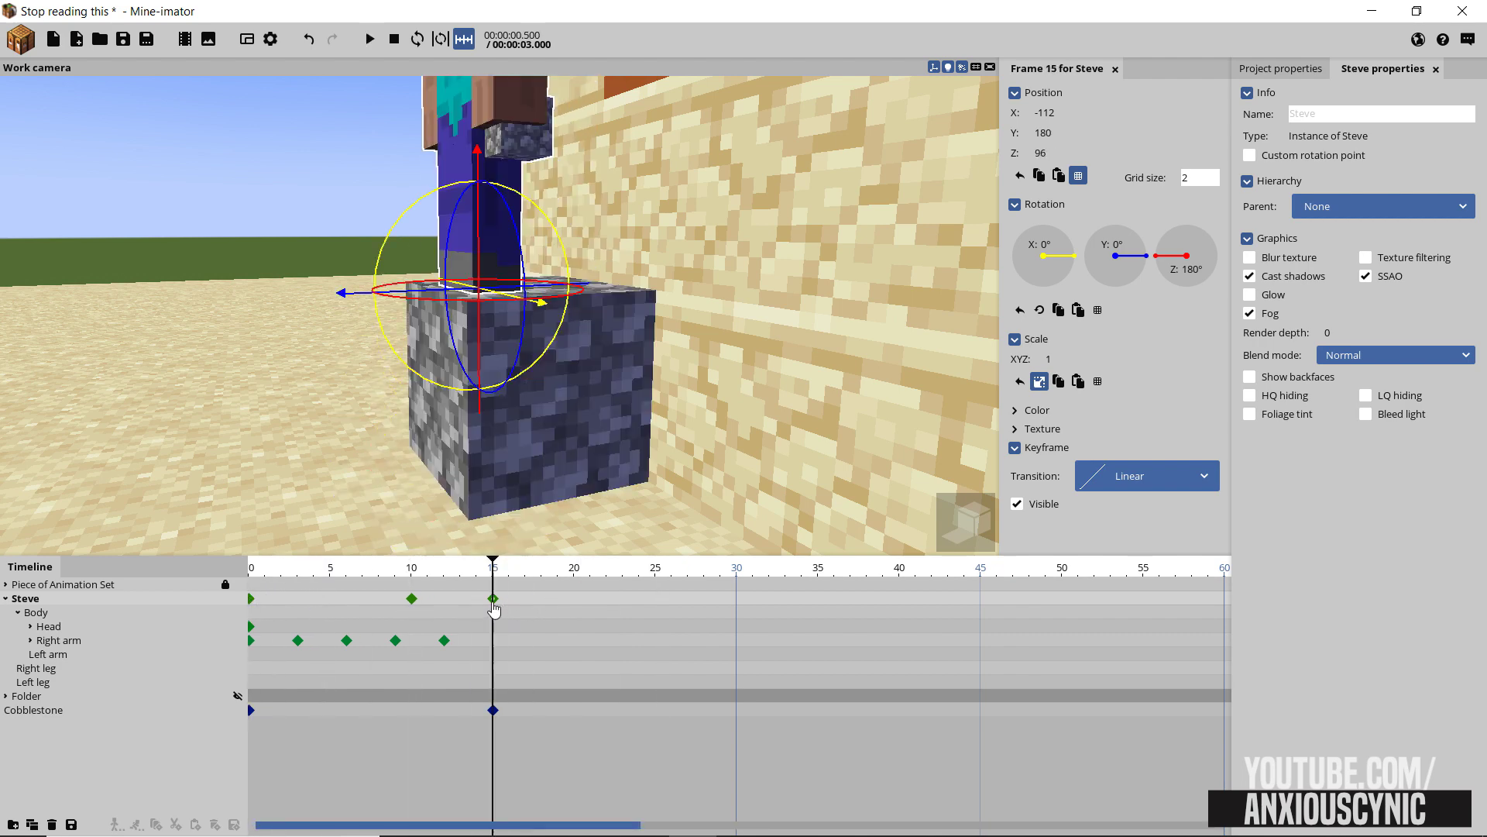
left_click(412, 601)
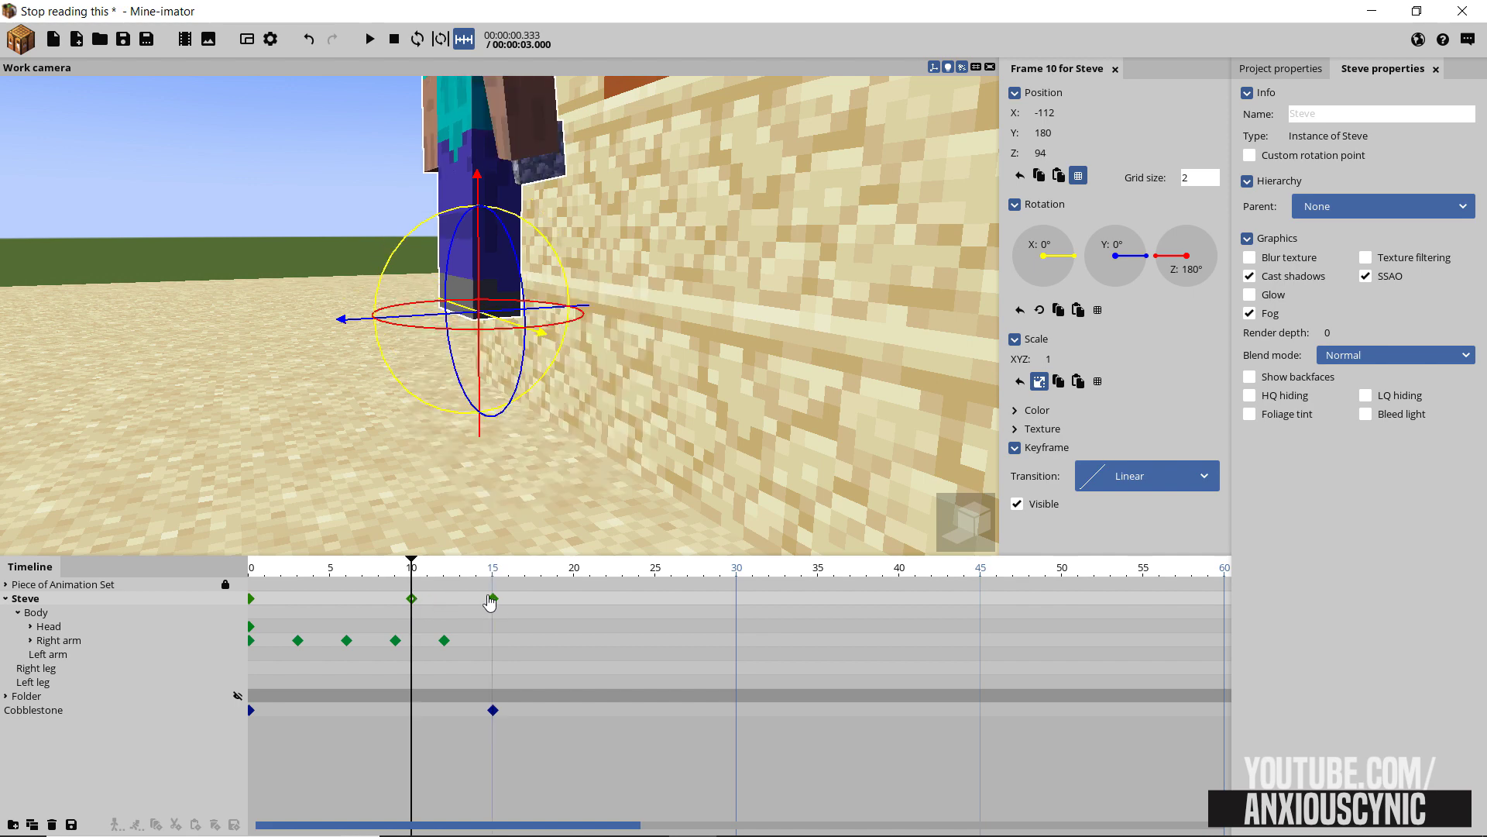
left_click(492, 600)
left_click(412, 601)
left_click_drag(484, 341, 488, 296)
Play back Steve's jump from frame 0 and examine his height at the frame 10 keyframe
key("space")
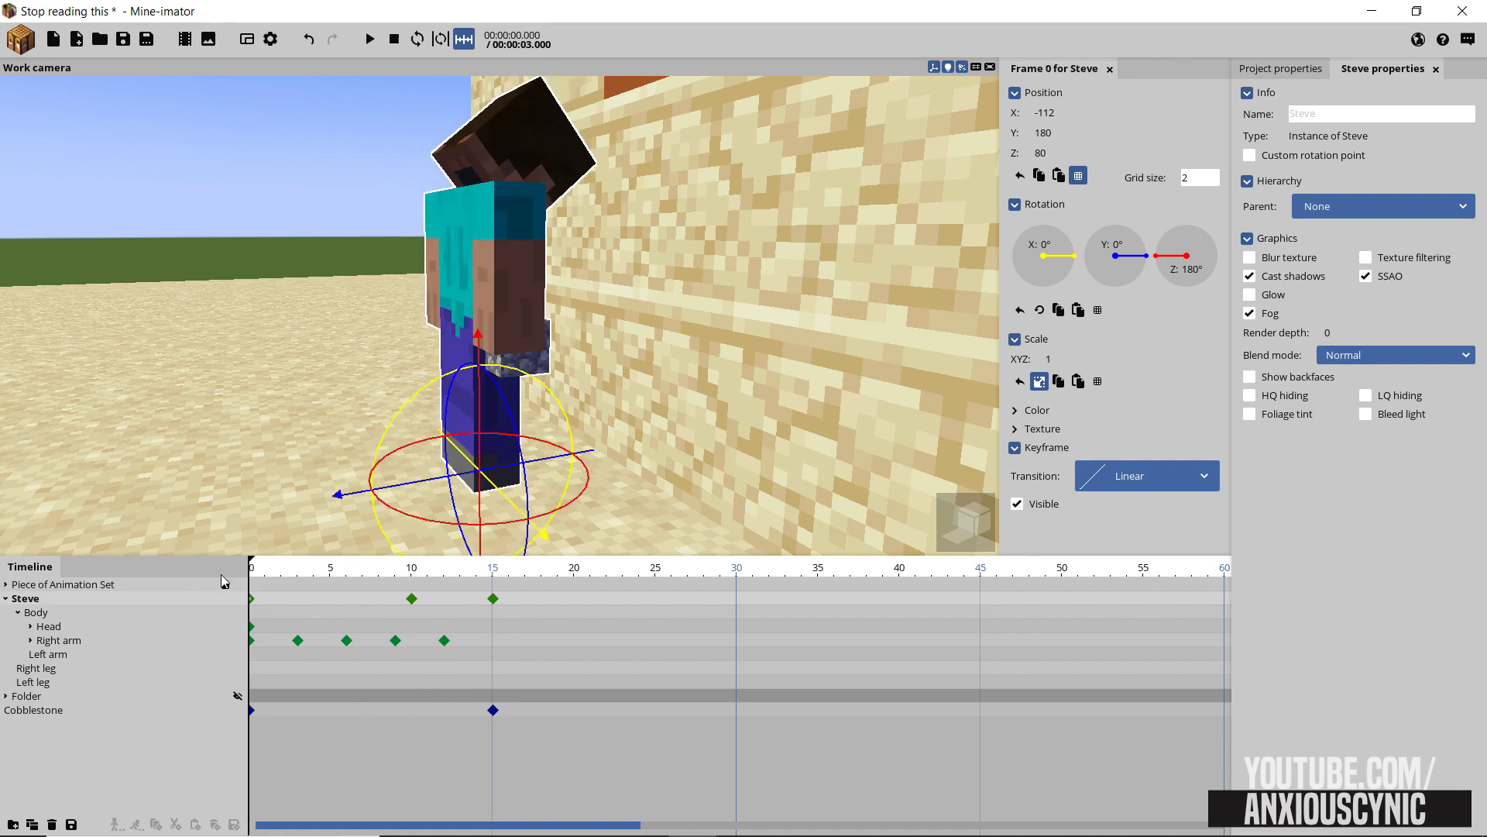
left_click(411, 599)
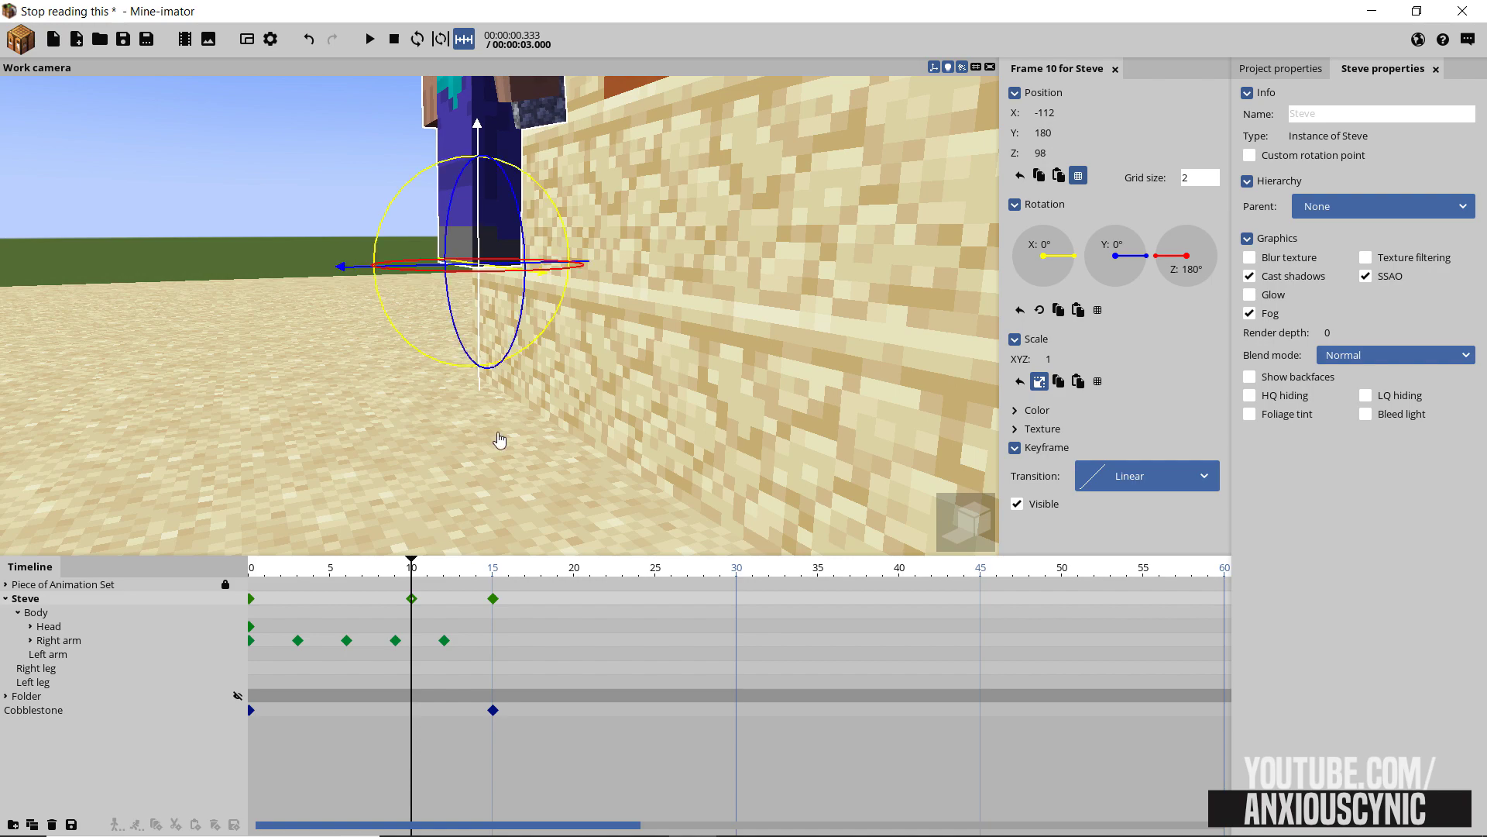
key("space")
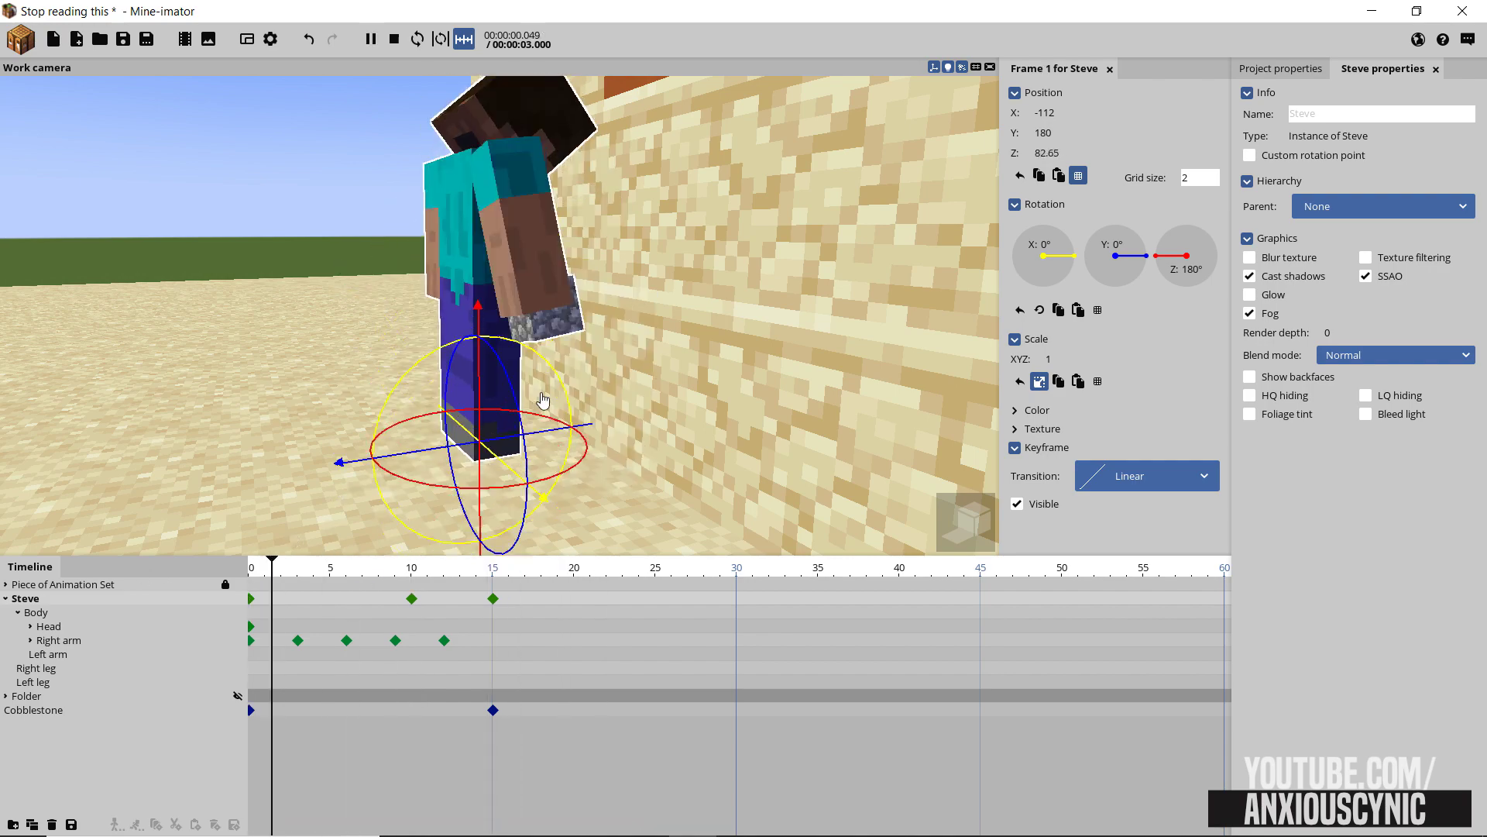
key("space")
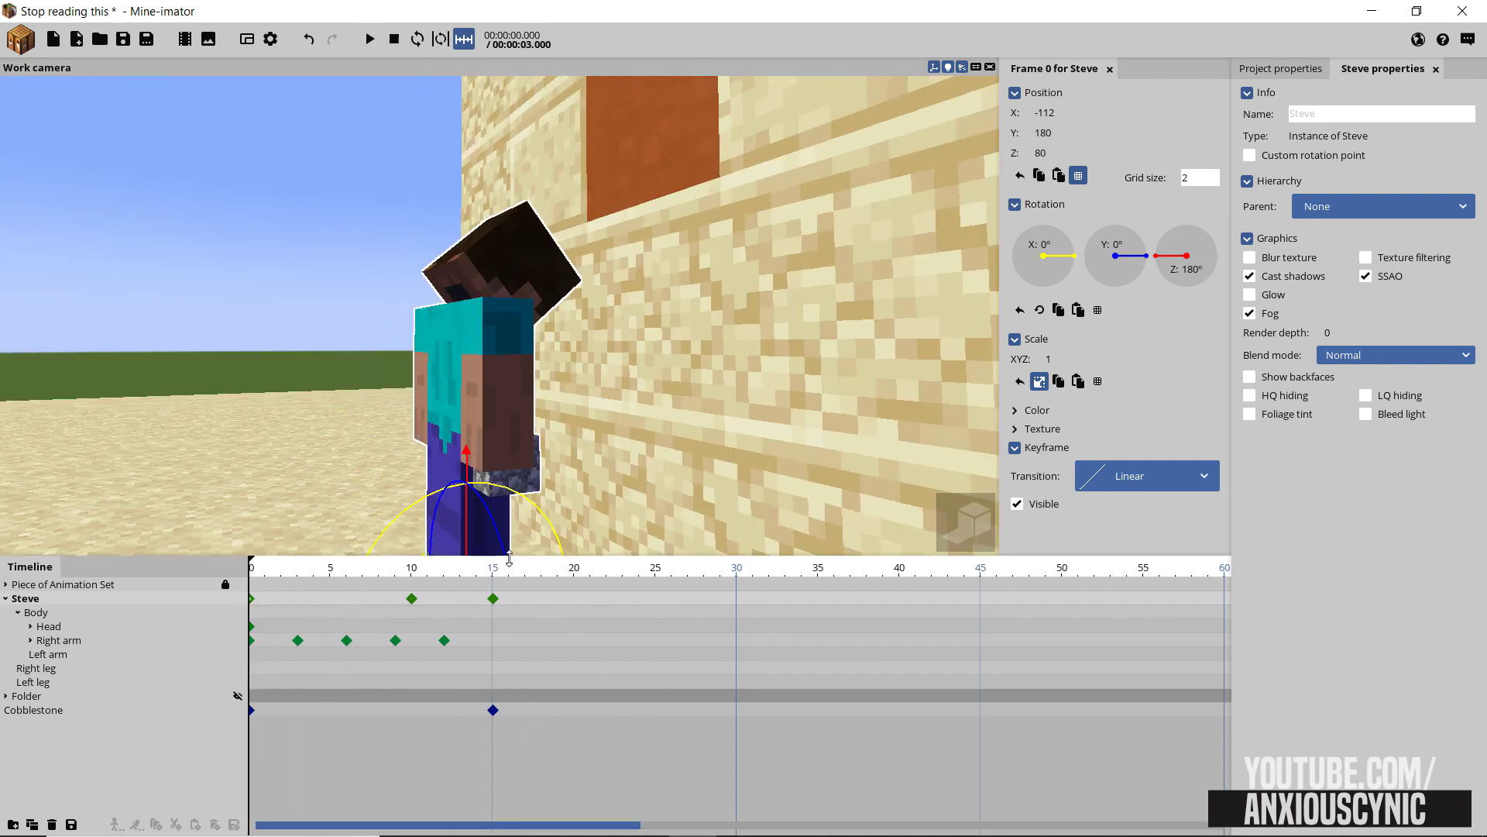
left_click(413, 600)
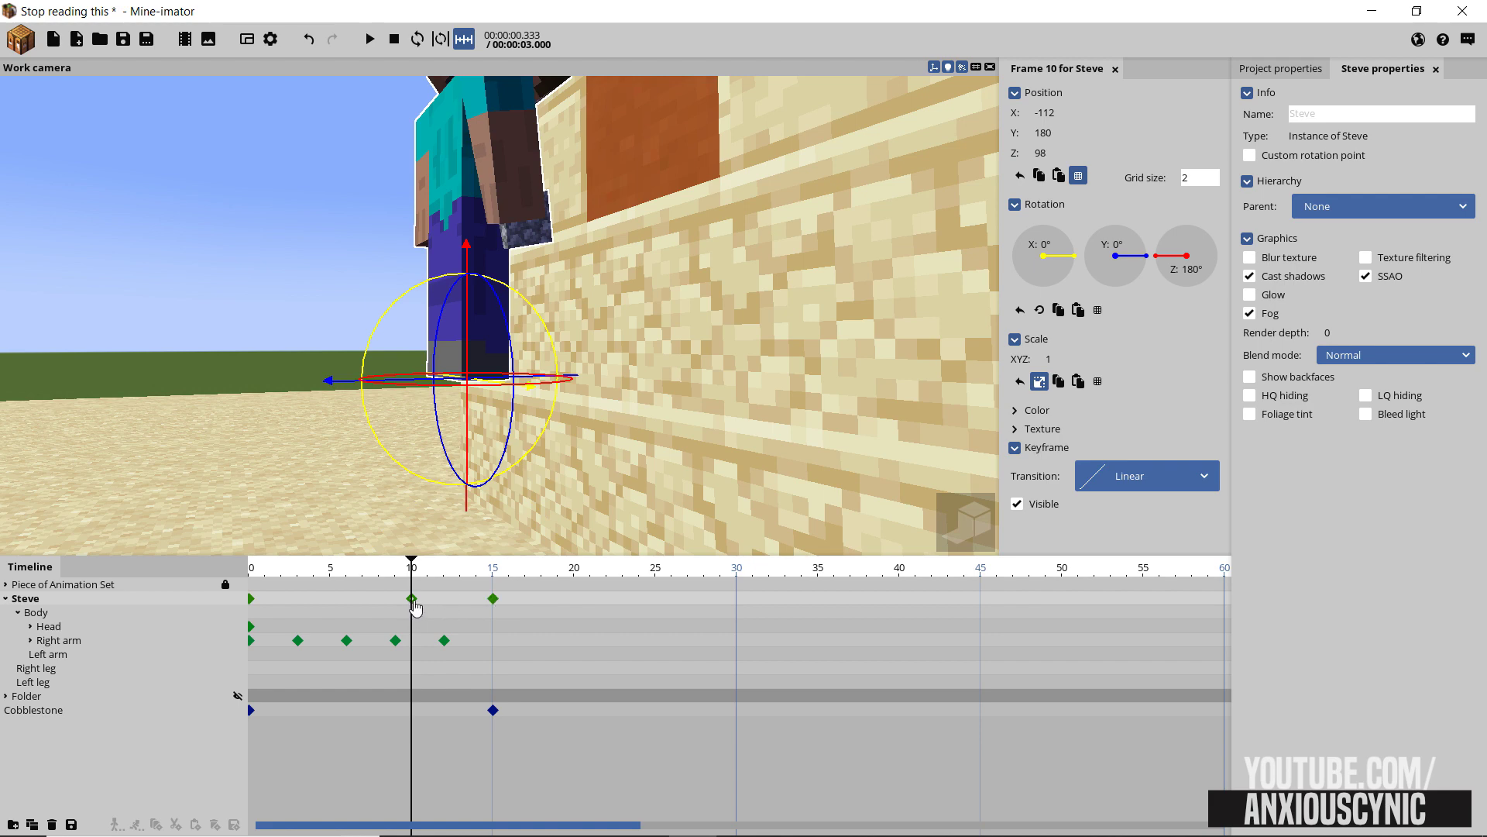
left_click(449, 601)
left_click(410, 599)
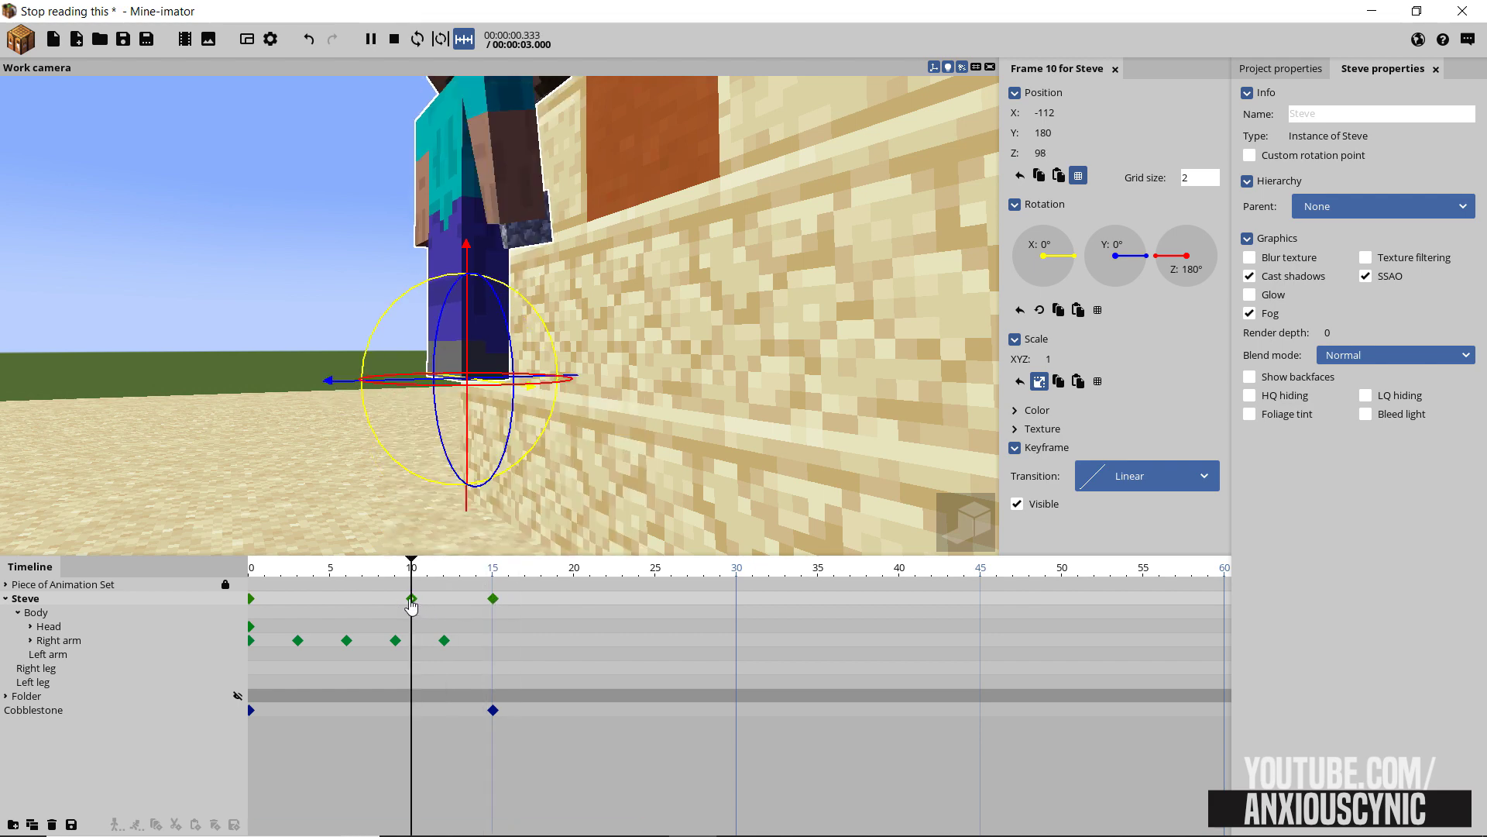
left_click_drag(404, 570, 235, 569)
key("space")
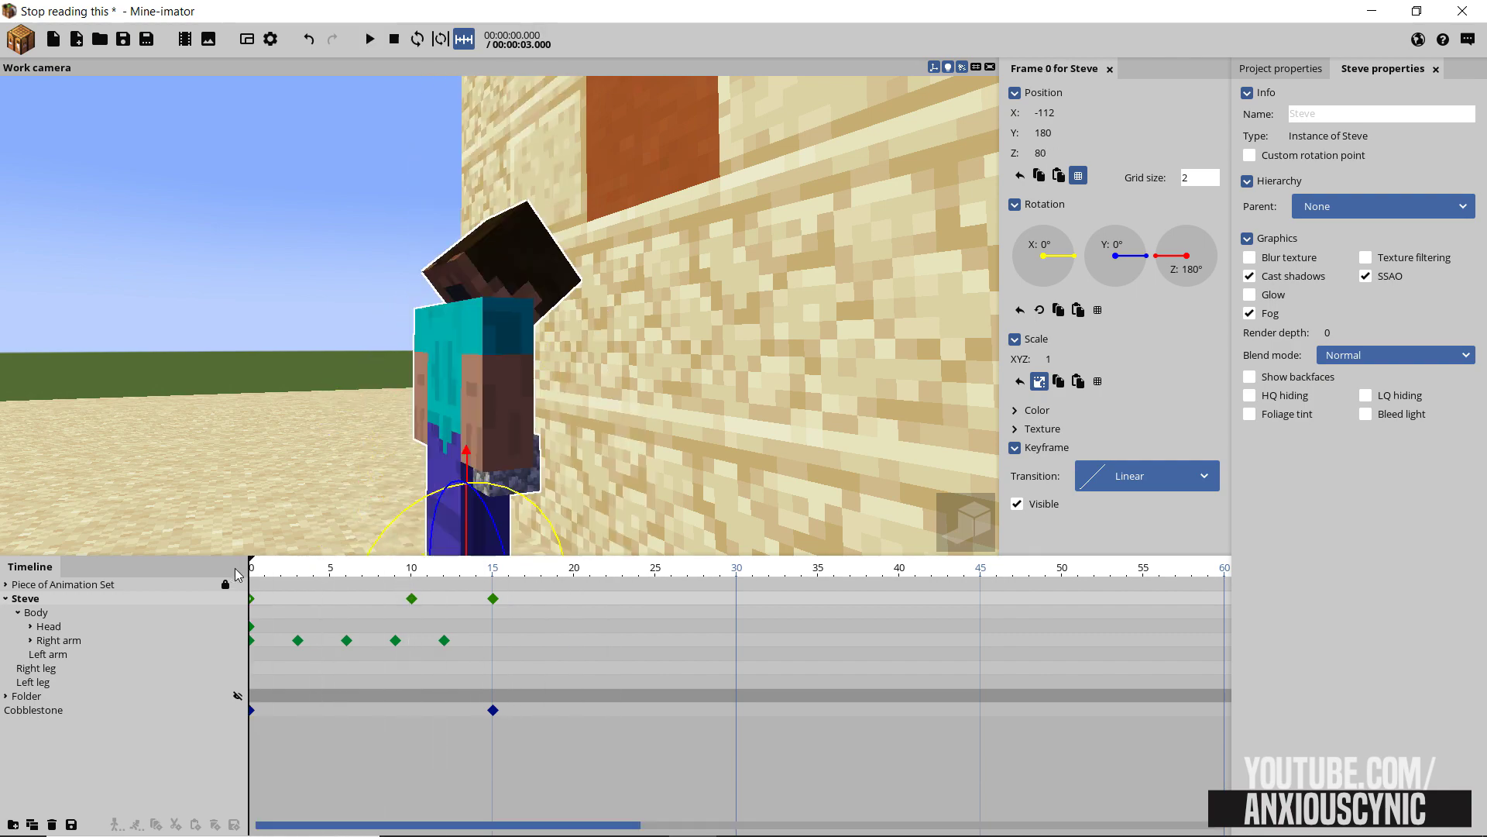
key("space")
Delete Steve's frame 10 keyframe and move his frame 15 keyframe to frame 10
left_click(411, 598)
key("Delete")
left_click(495, 601)
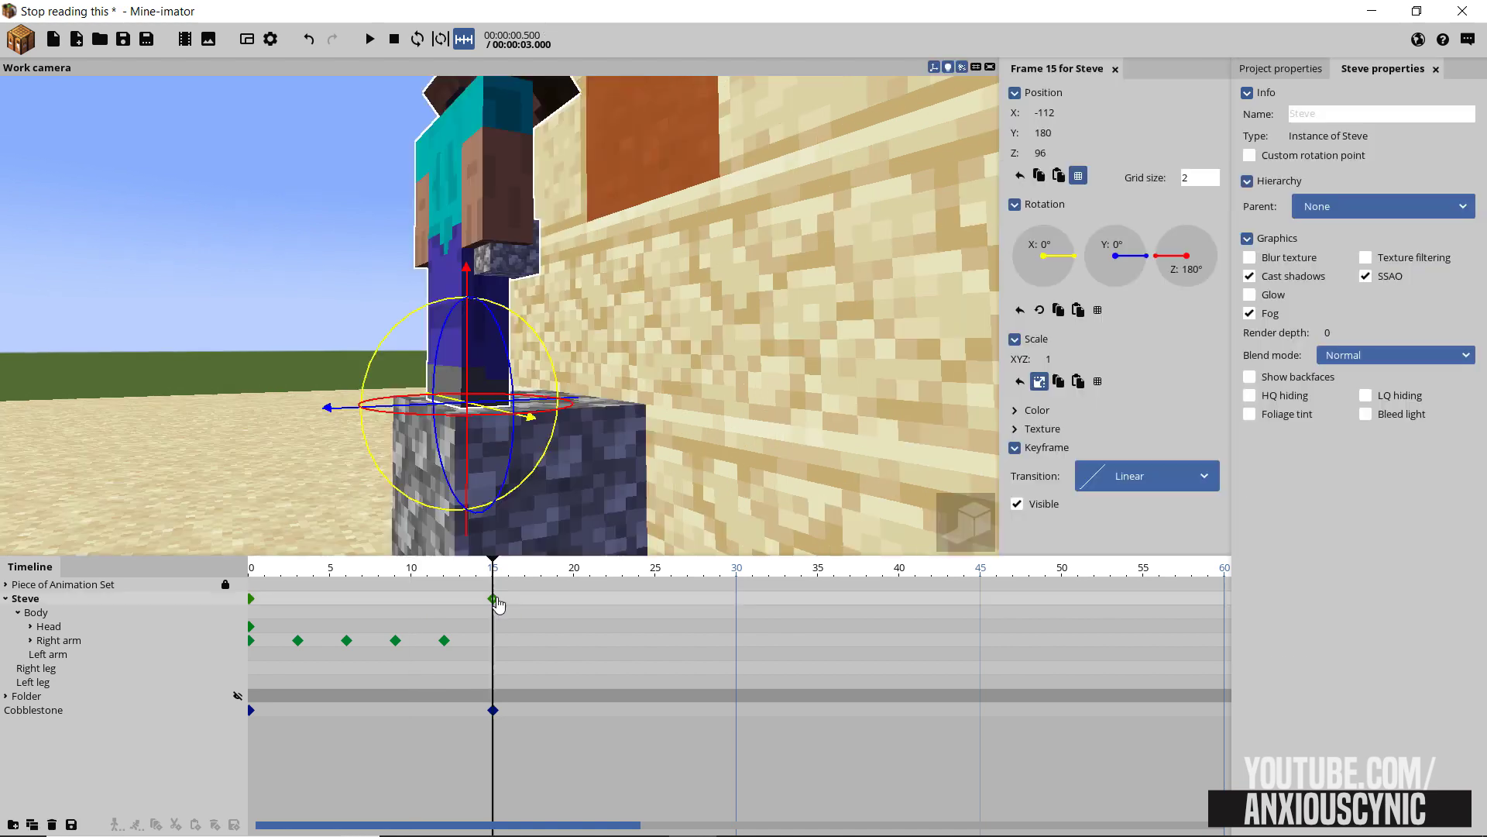
key("ctrl+z")
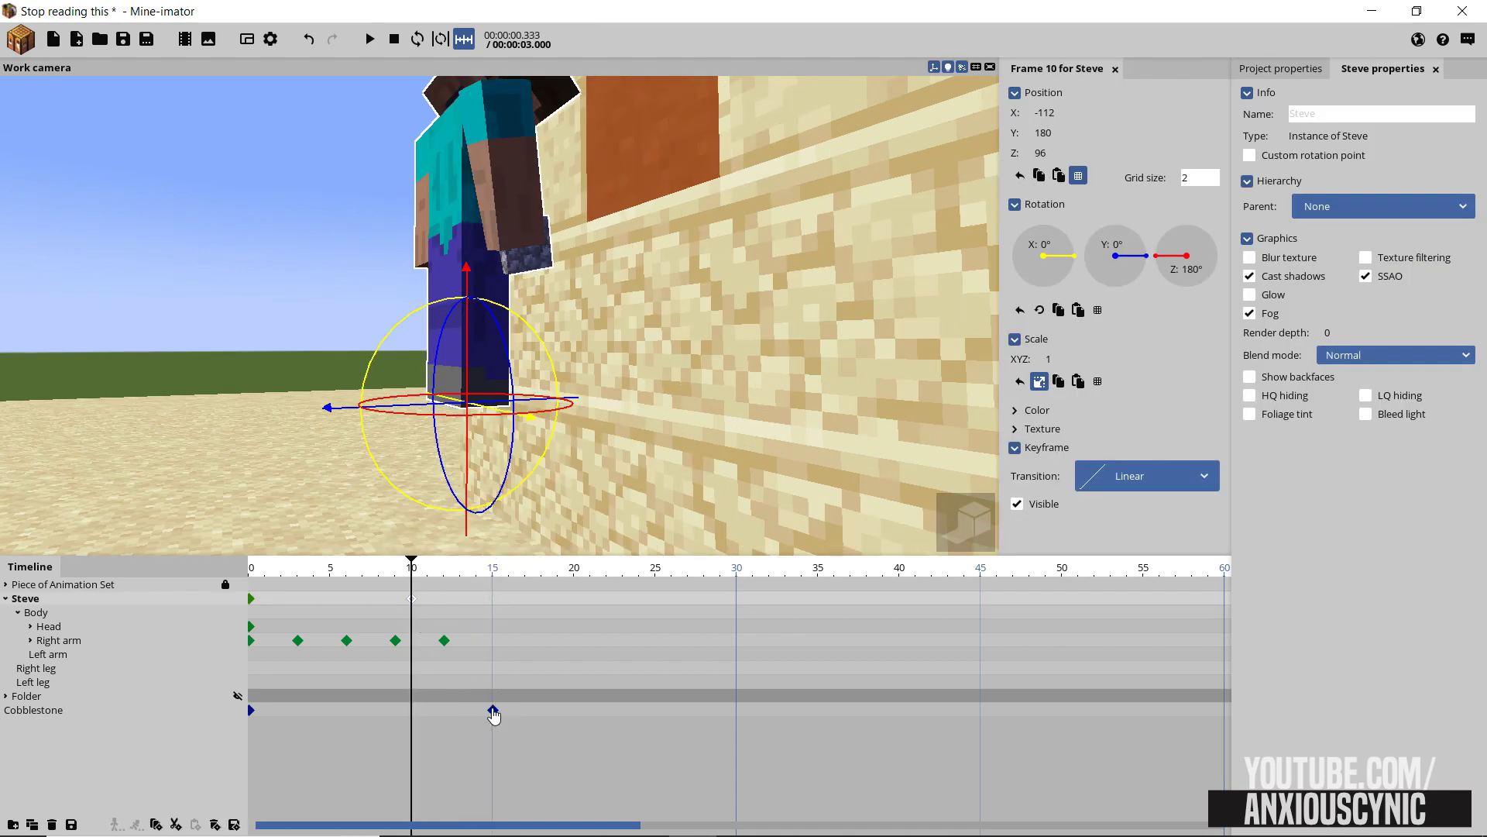
Move the cobblestone column's frame 15 keyframe to frame 10 and scrub through the block placement
left_click_drag(494, 714, 411, 699)
left_click_drag(359, 576, 251, 573)
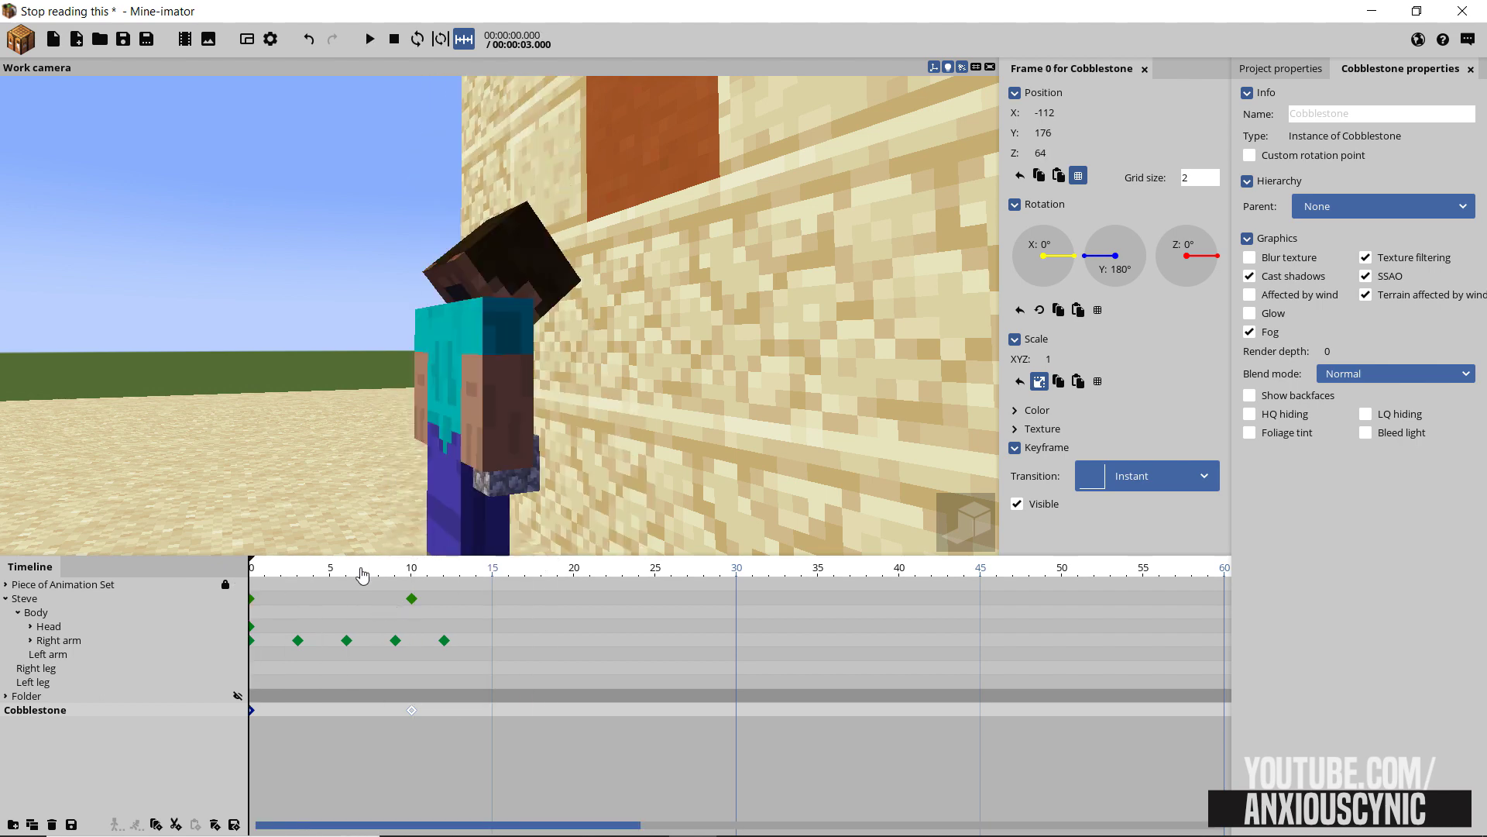
left_click_drag(361, 574, 411, 577)
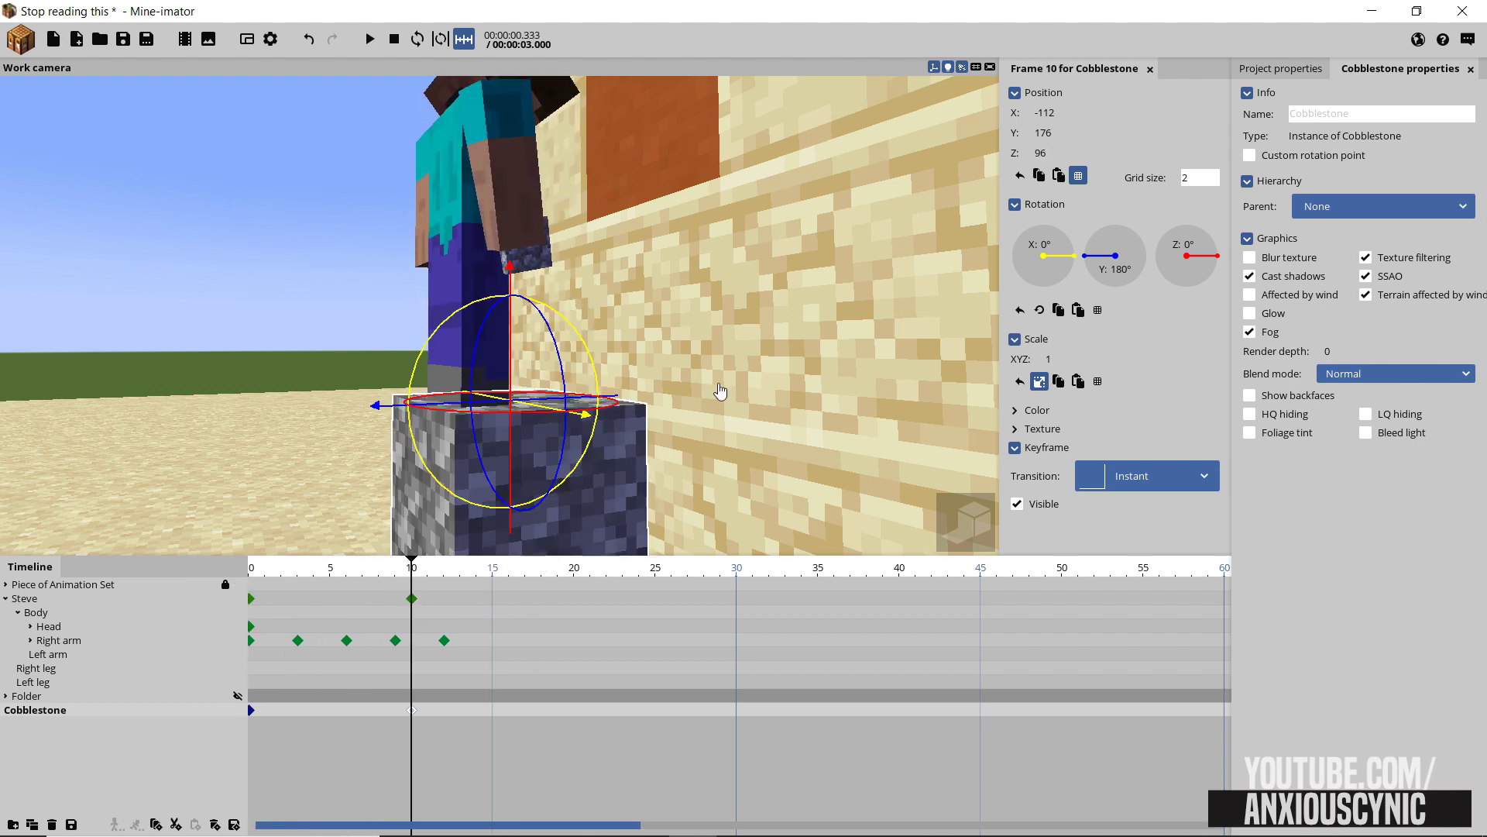
middle_click_drag(719, 391, 577, 158)
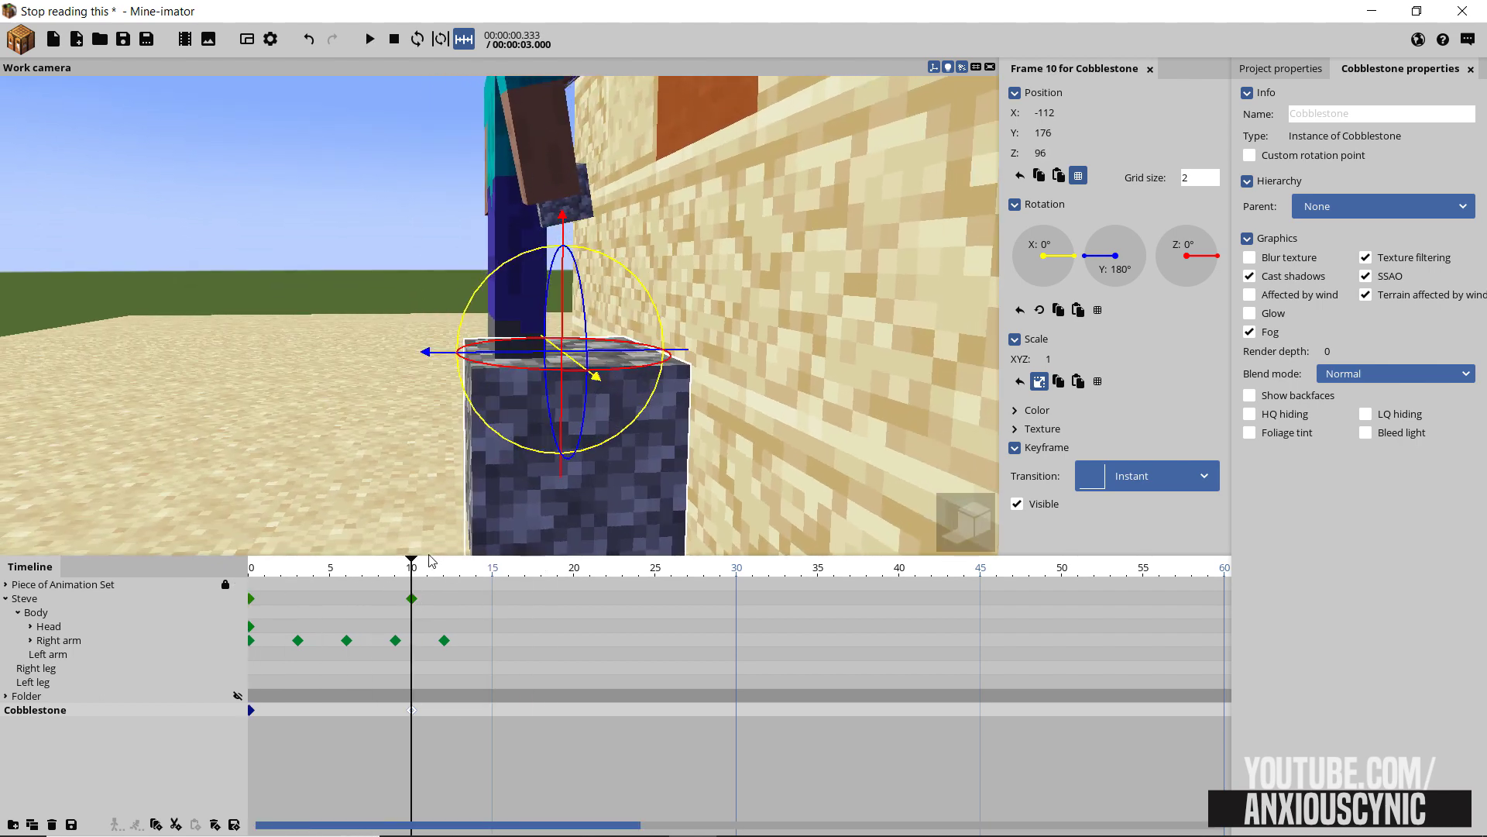
Move the frame 10 keyframes of Steve and the cobblestone column together to frame 9, in line with the right arm's keyframe
mouse_move(379, 577)
left_mouse_down()
mouse_move(362, 576)
mouse_move(390, 580)
mouse_move(398, 599)
left_mouse_up()
left_click(414, 601, "shift")
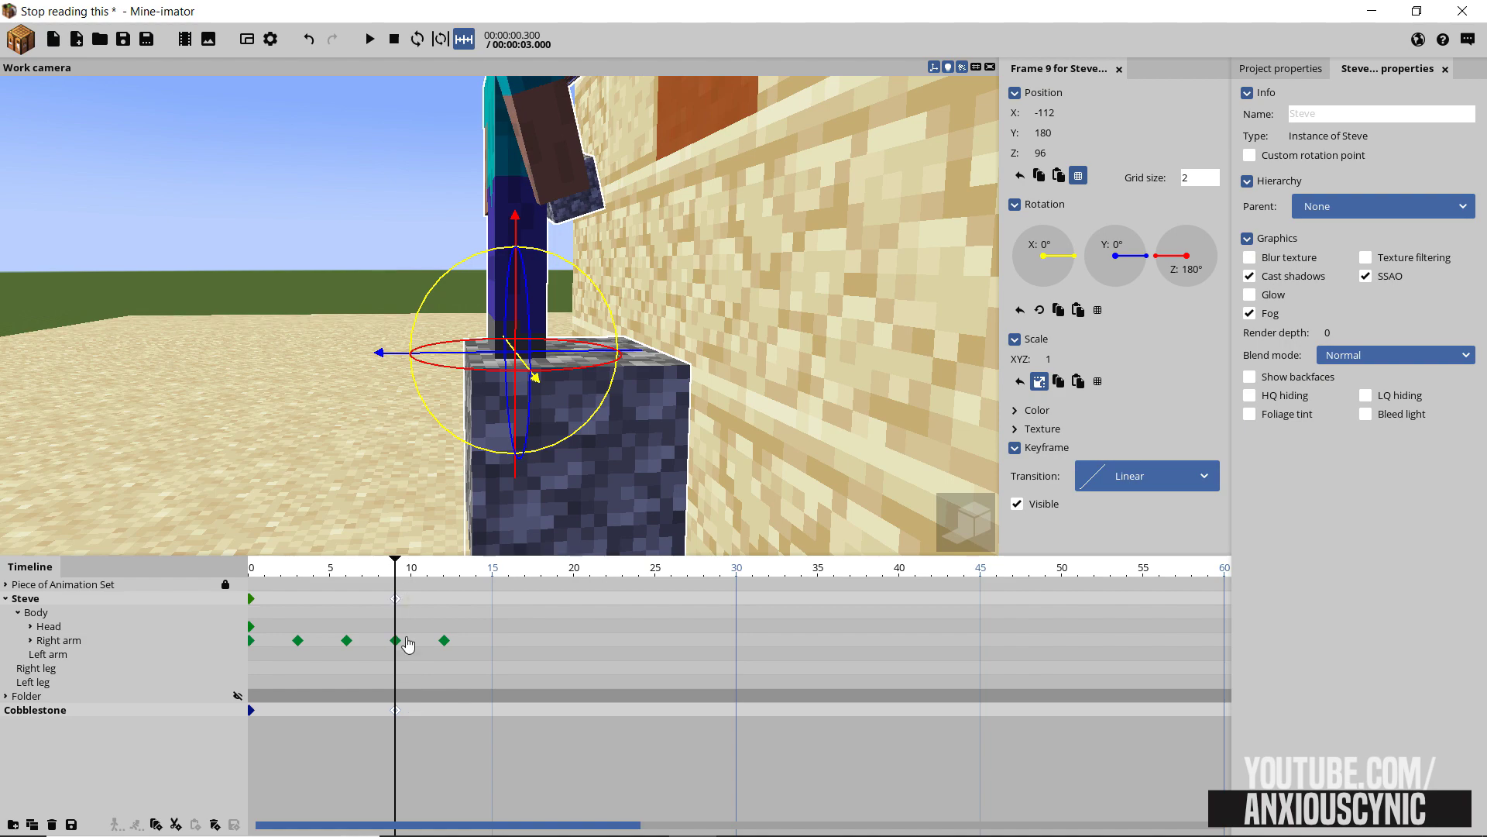
left_click(397, 642)
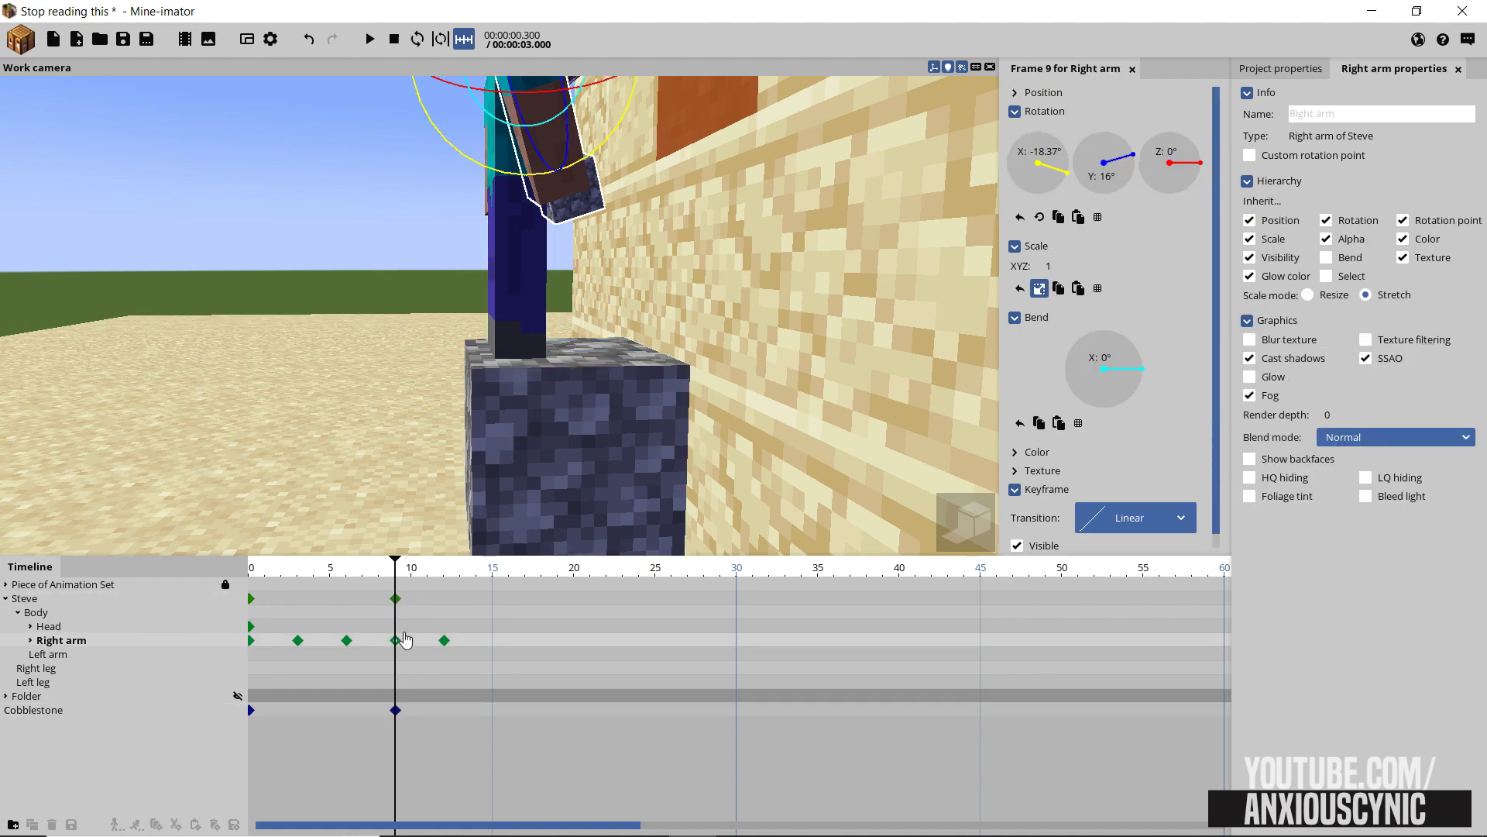
Save the project and play back the full block-placing motion from frame 0
right_click_drag(651, 342, 664, 341)
key("ctrl+s")
left_click_drag(343, 571, 222, 571)
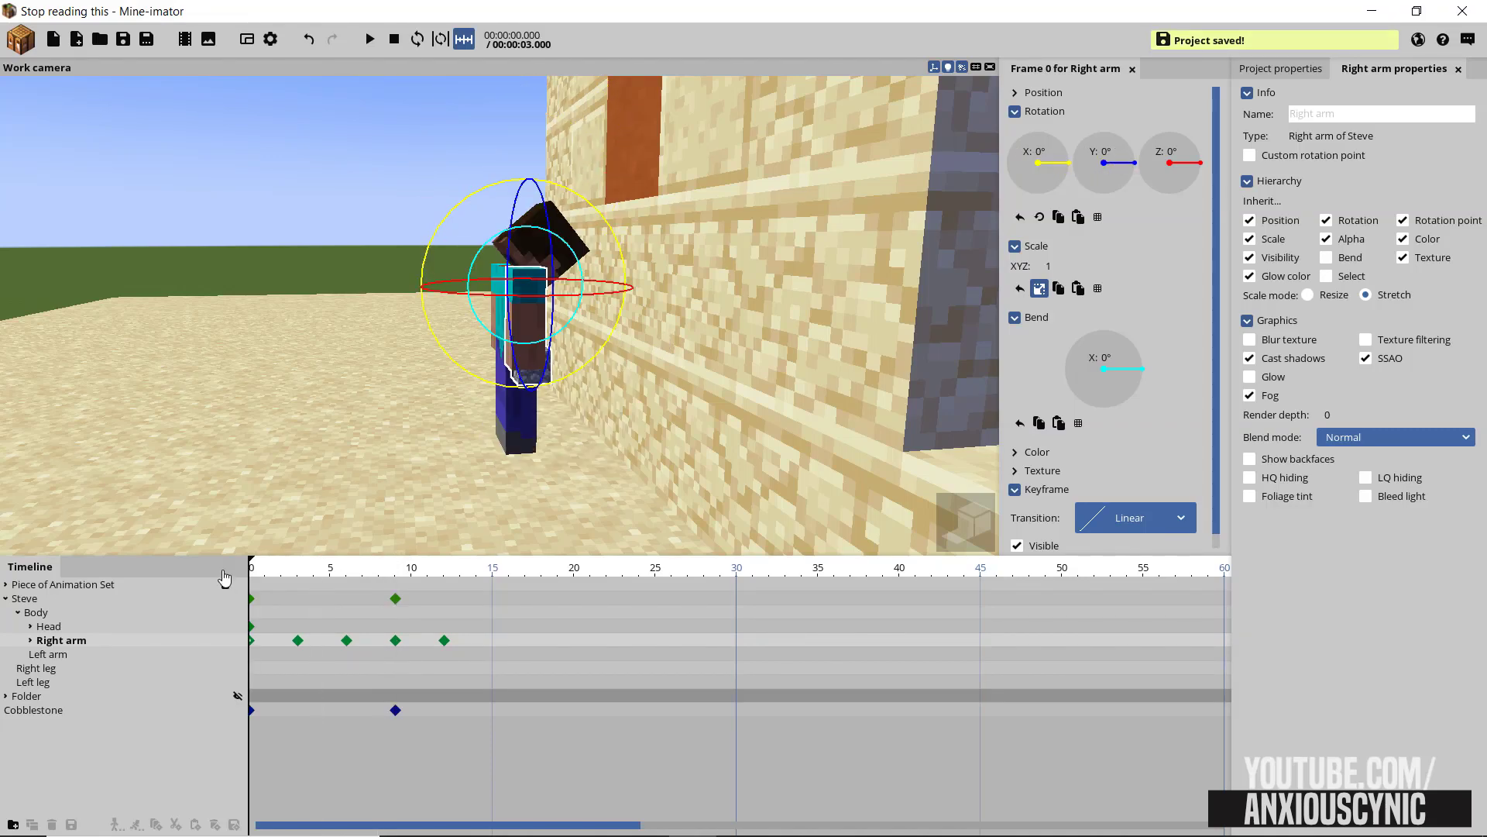
key("space")
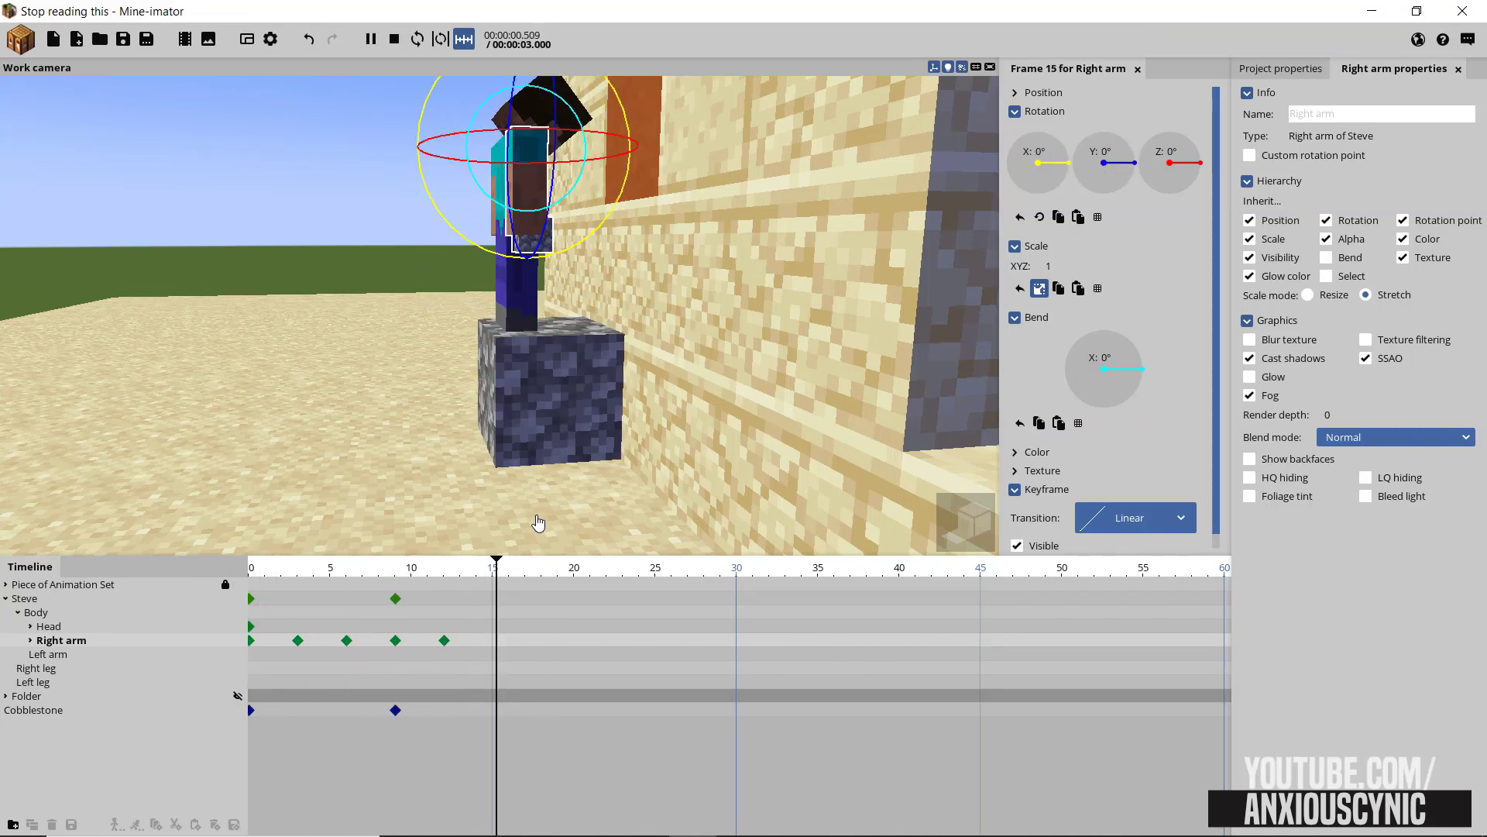
key("space")
Set the transition of Steve's frame 0 keyframe to Ease out (sine)
left_click(252, 599)
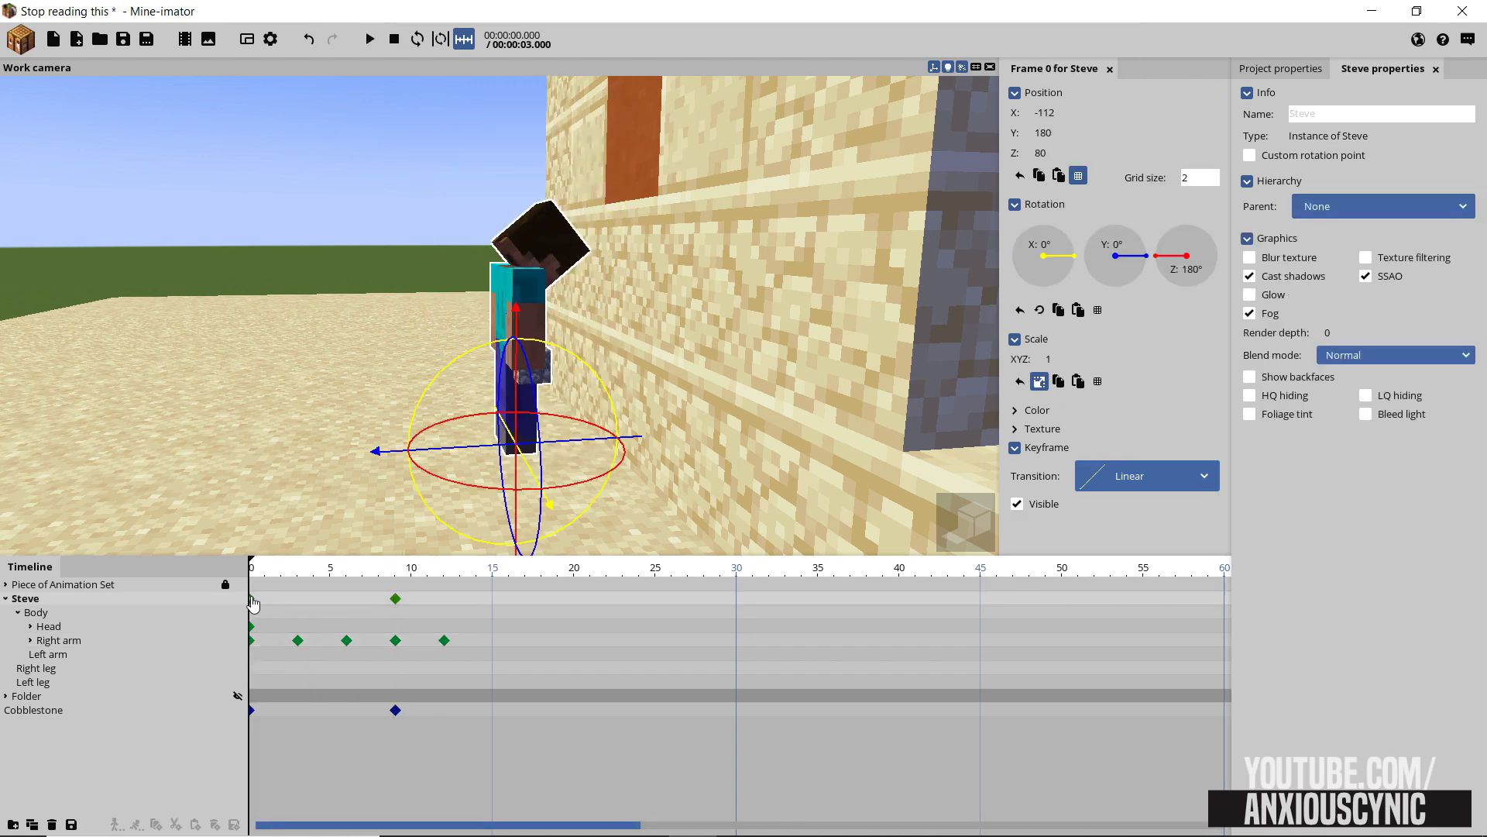
right_click(251, 598)
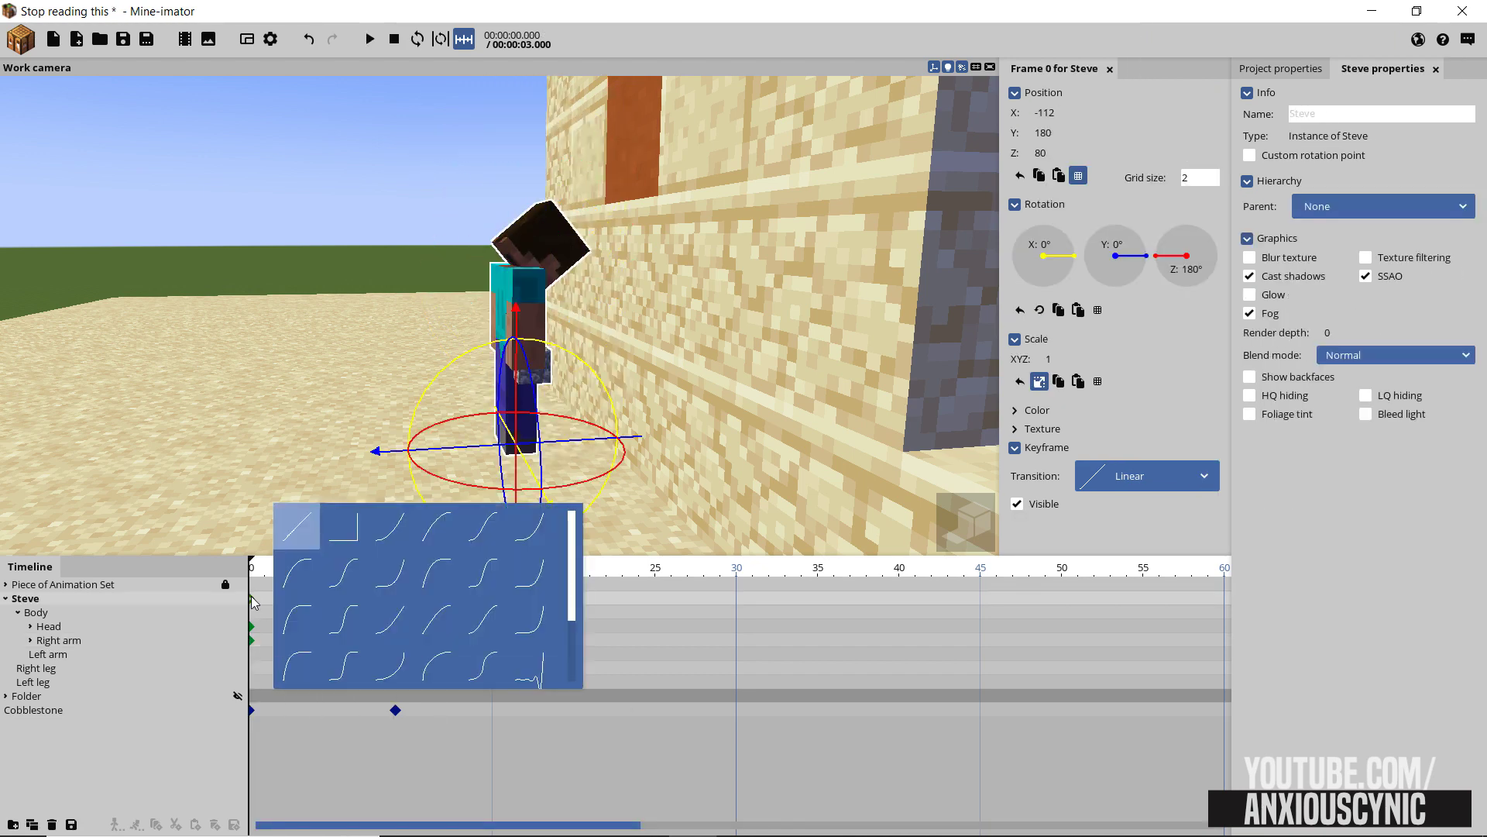
left_click(438, 620)
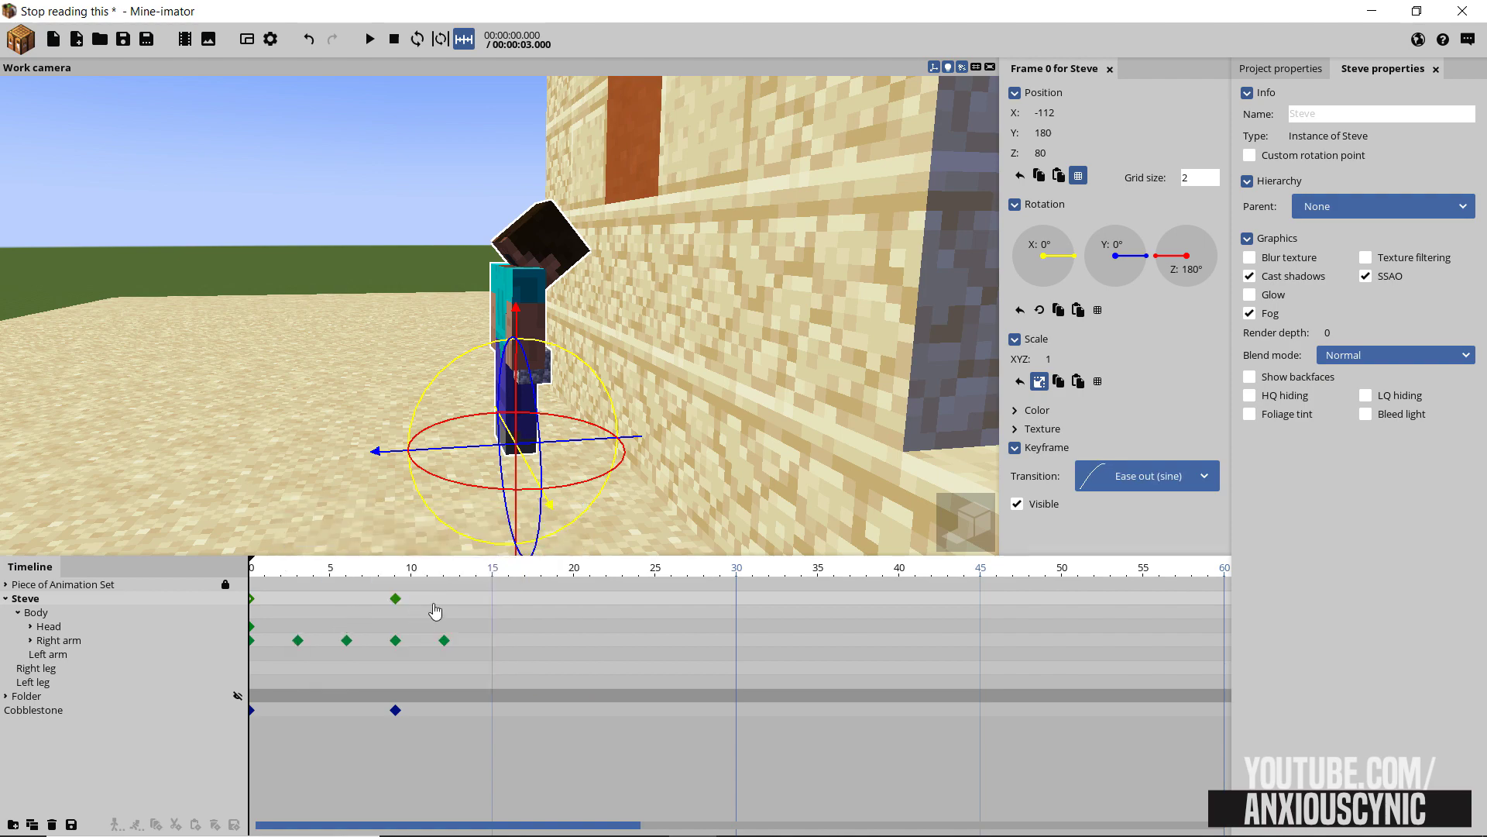
Play back the eased jump repeatedly from frame 0 and save the project
key("space")
key("space")
key("space")
key("space")
key("space")
key("space")
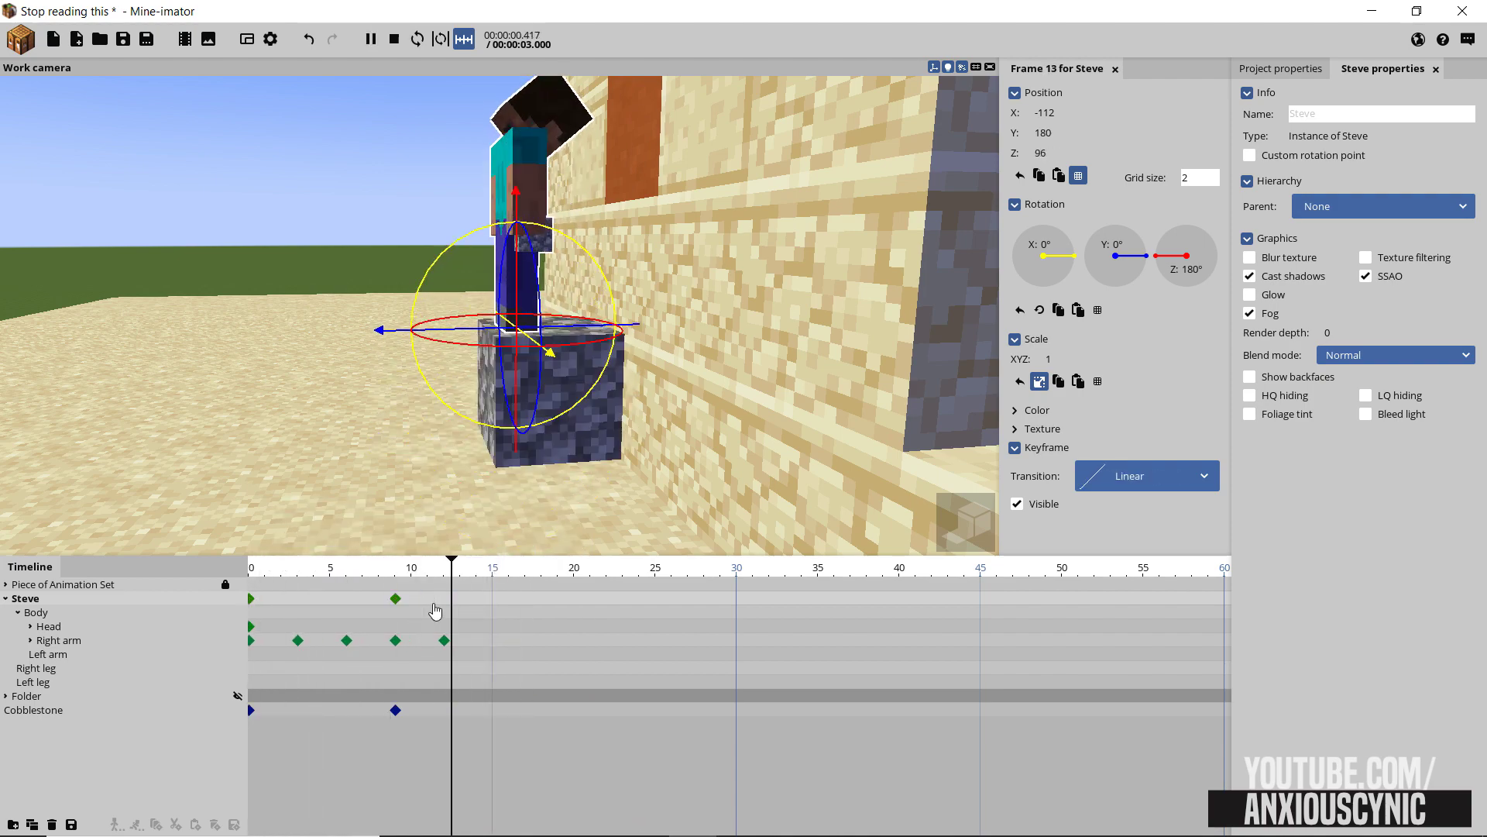
key("ctrl+s")
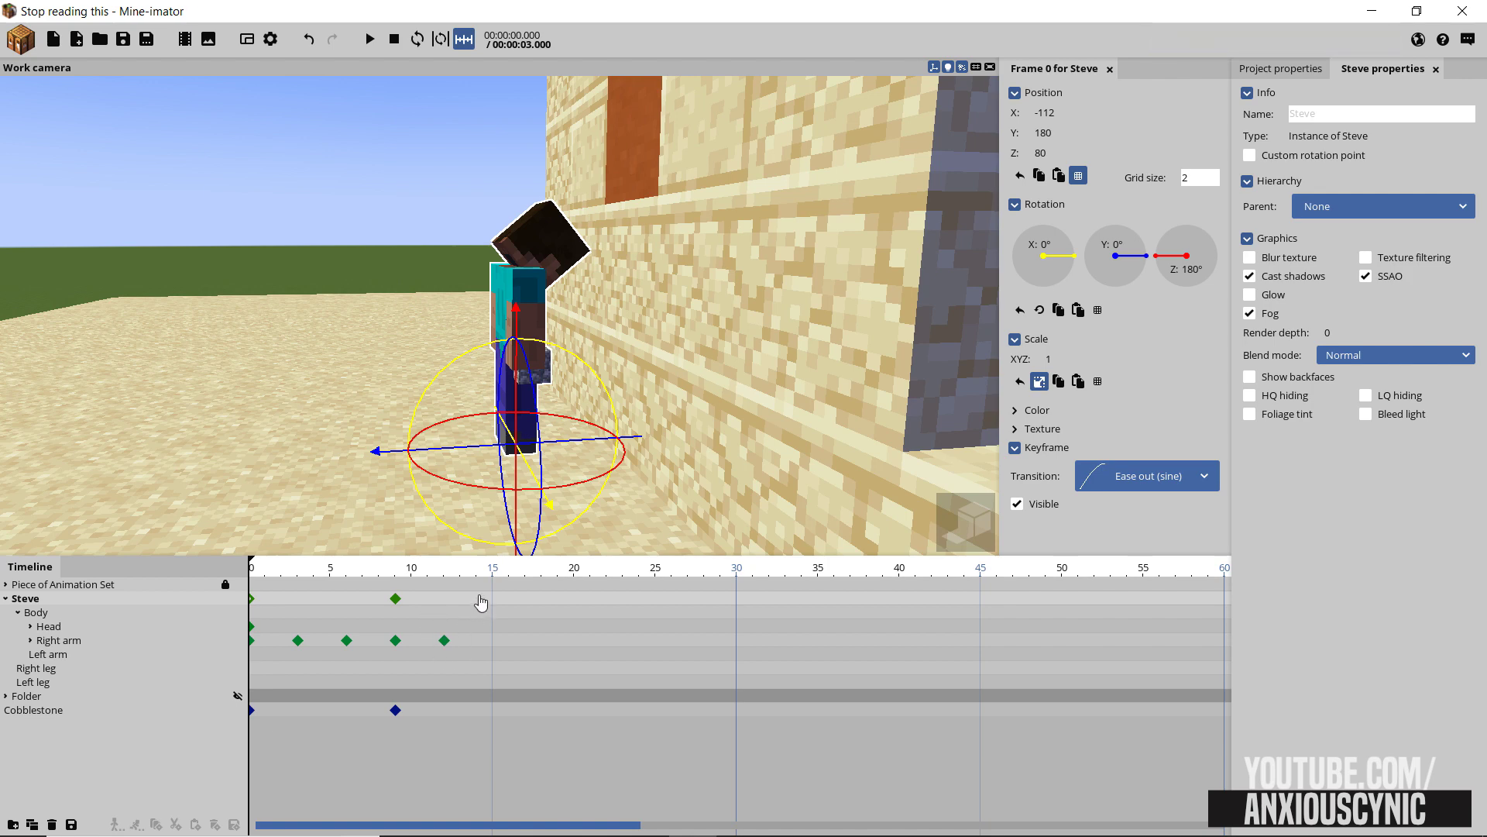
Copy all keyframes of Steve, his head, right arm and the cobblestone, paste them at frame 15, and play back the result
left_click_drag(498, 601, 217, 755)
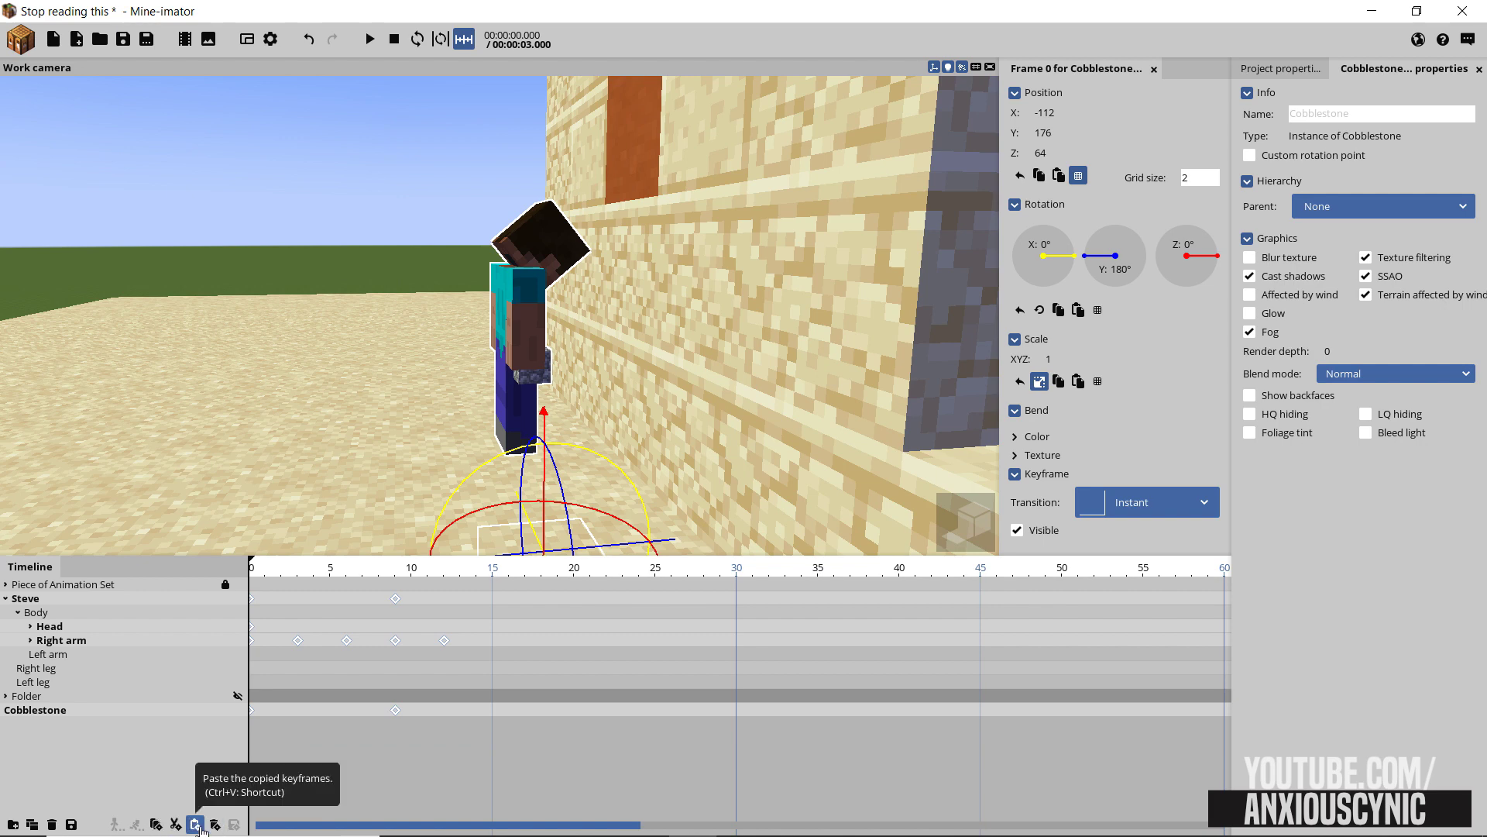
left_click(493, 573)
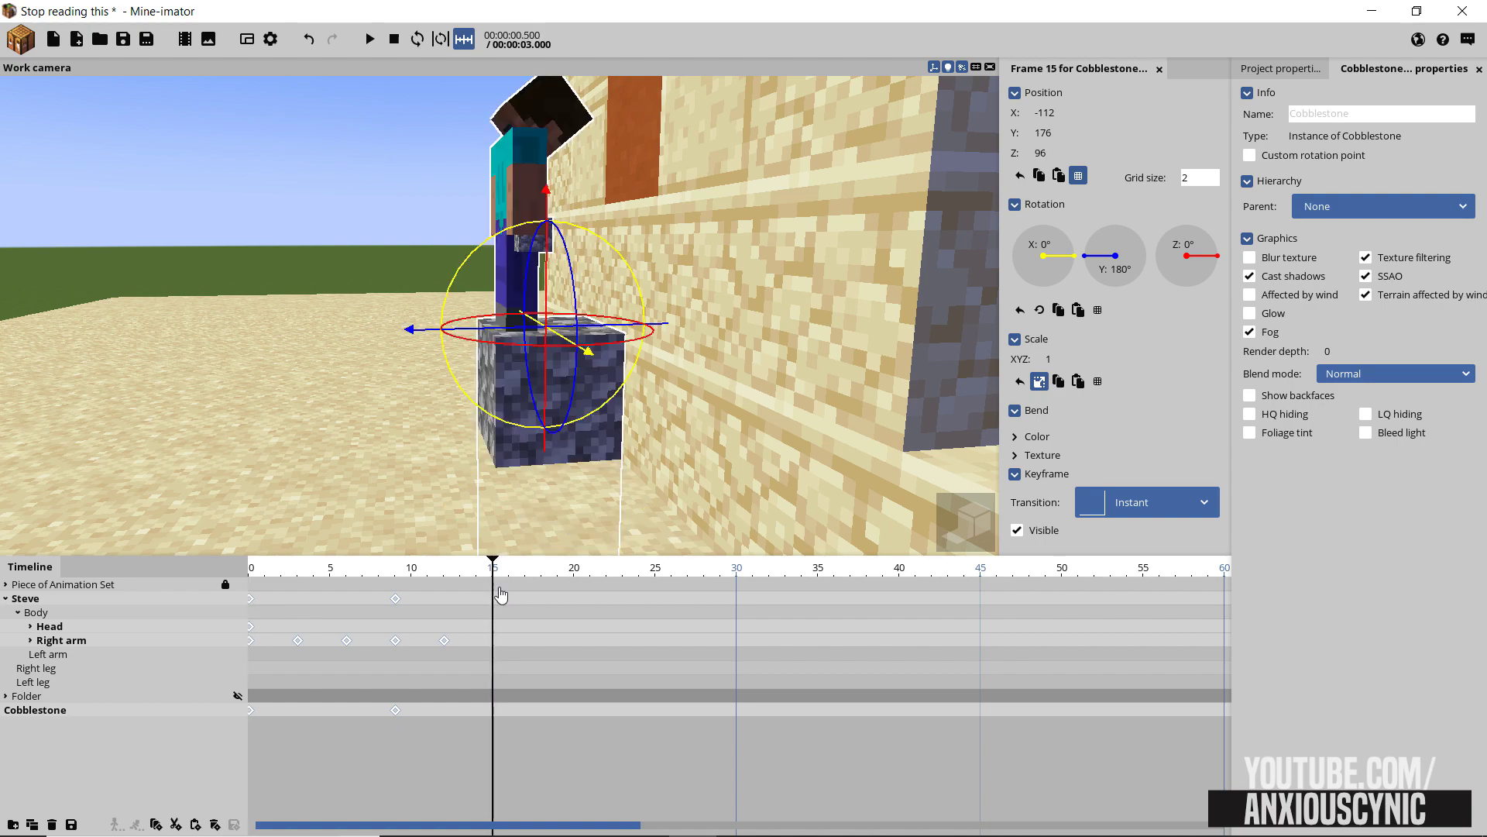
key("ctrl+v")
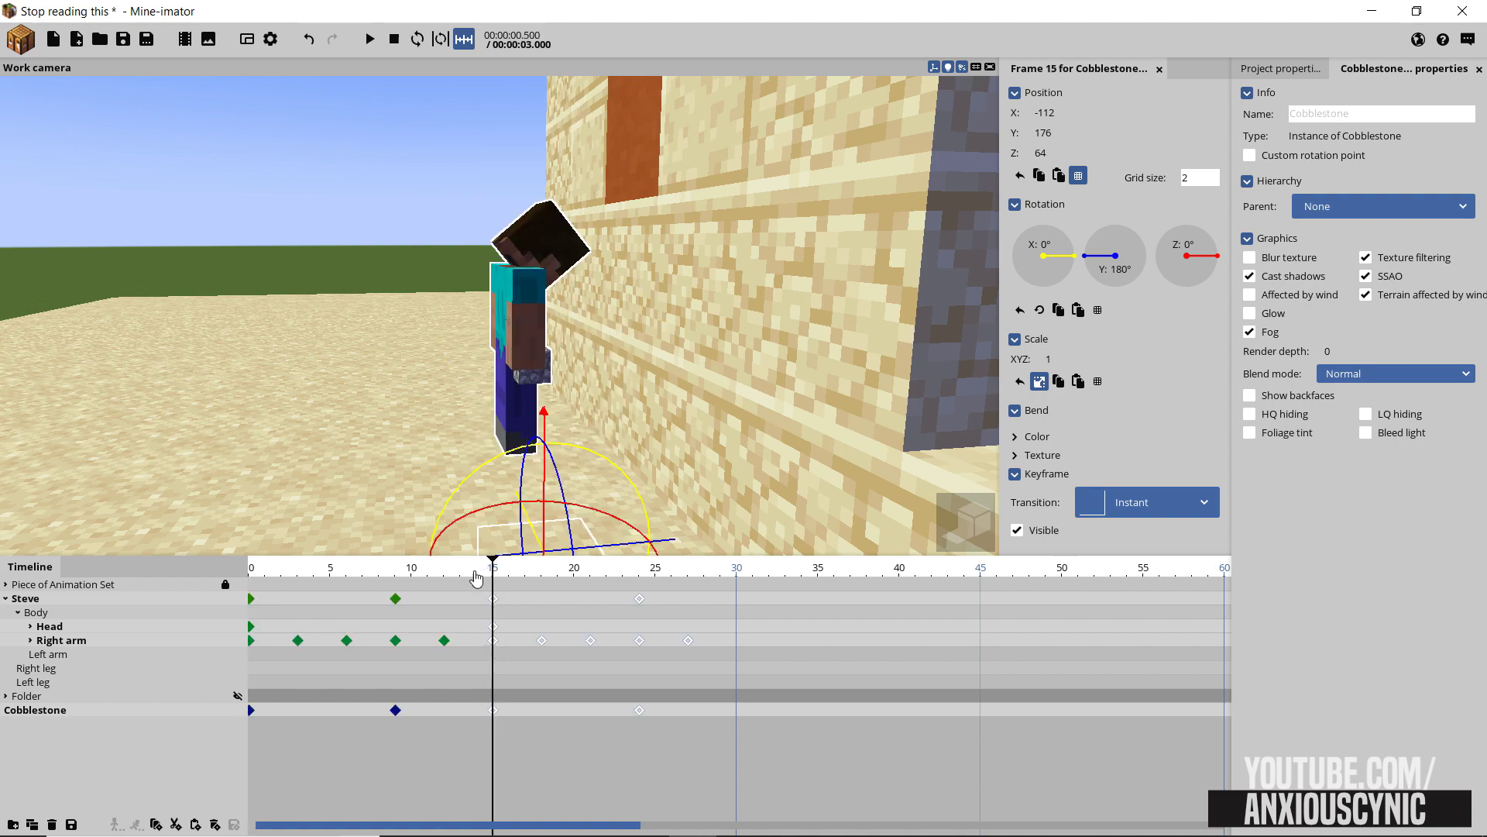
key("space")
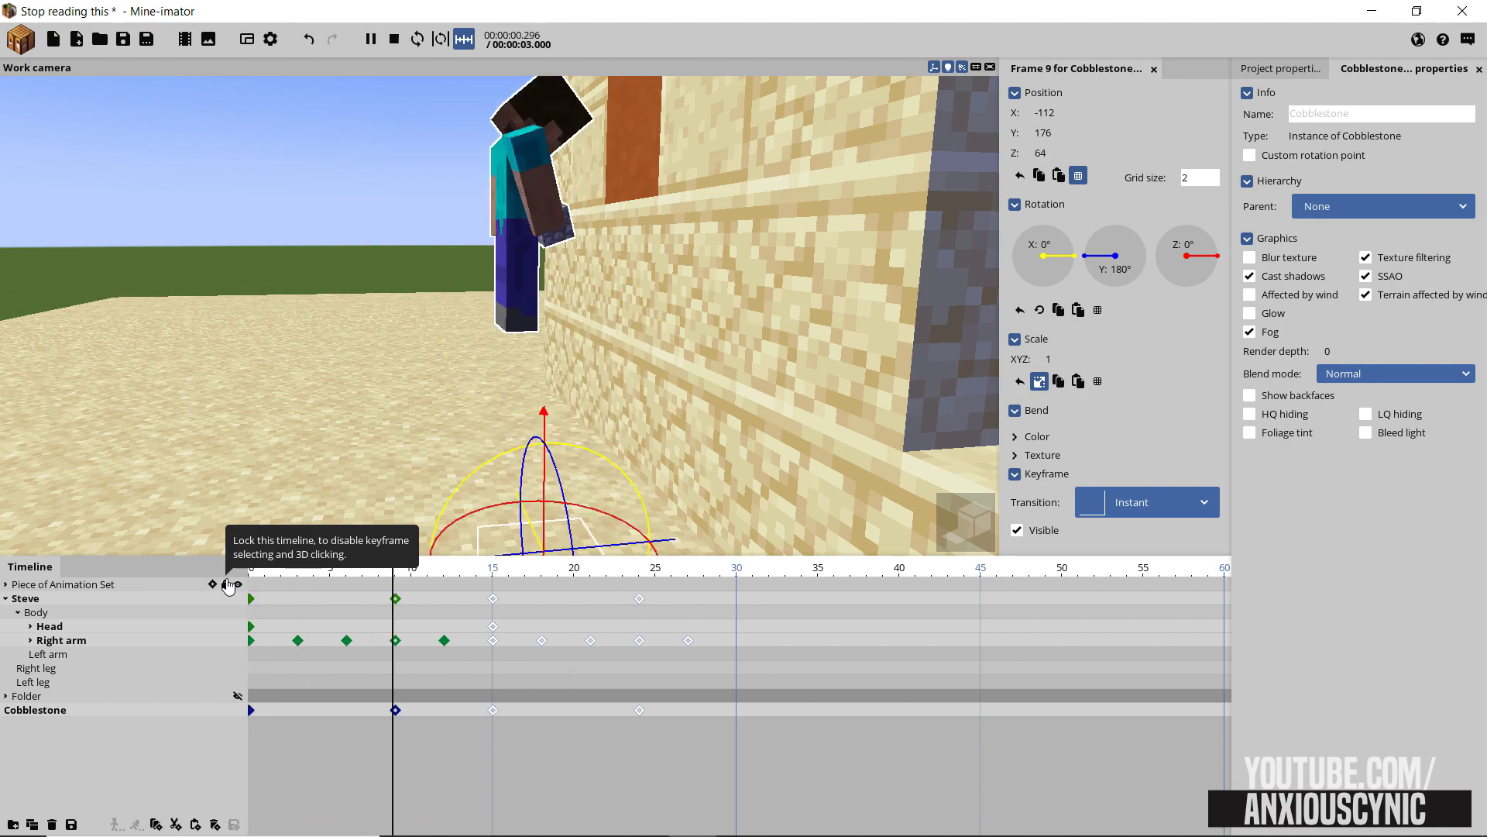
key("space")
left_click(226, 585)
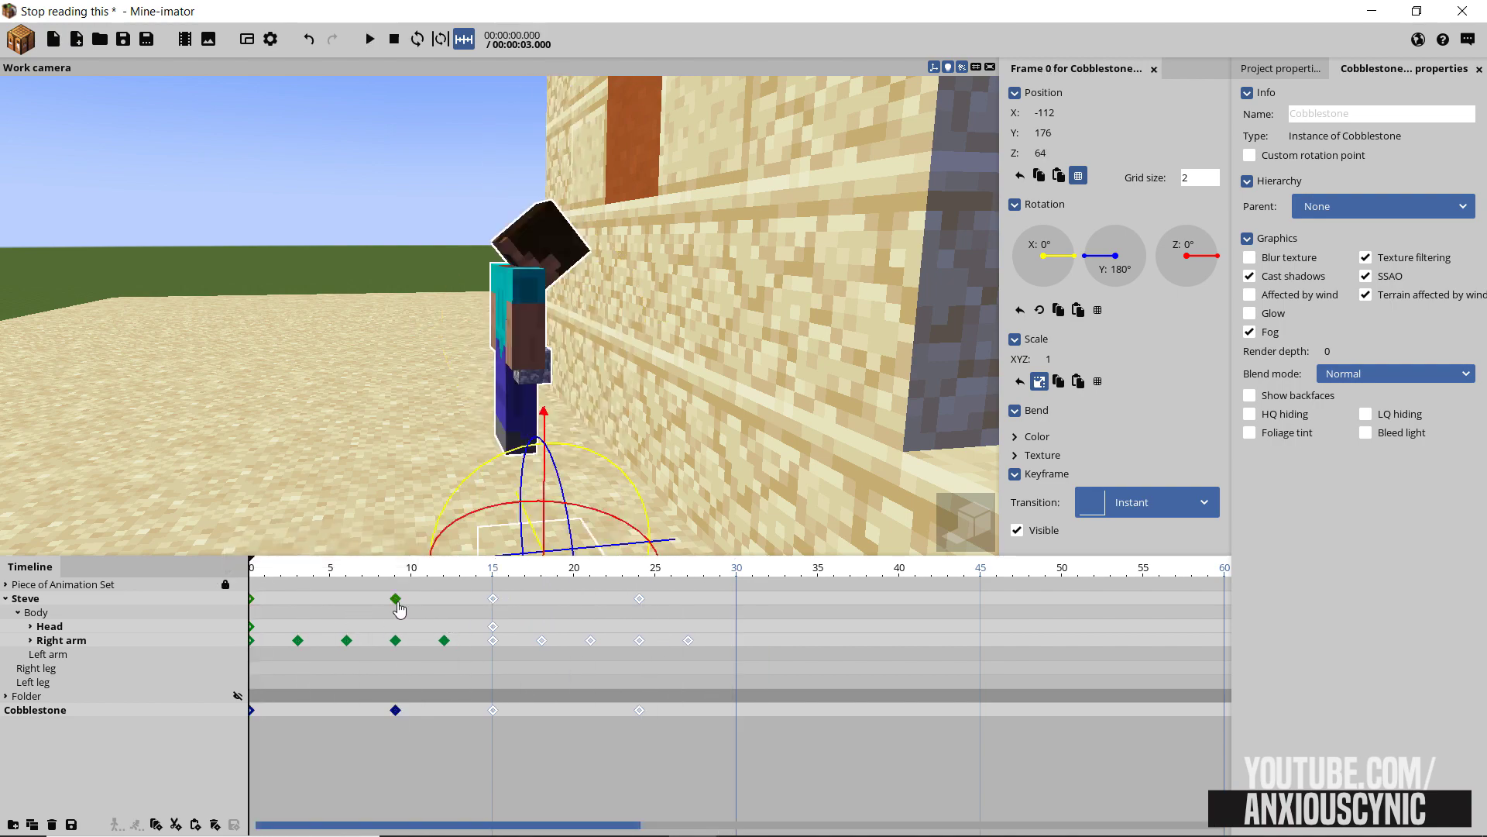
Select Steve's pasted frame 15 and 24 keyframes and raise them 16 units, to Z 96 and Z 112
left_click(396, 600)
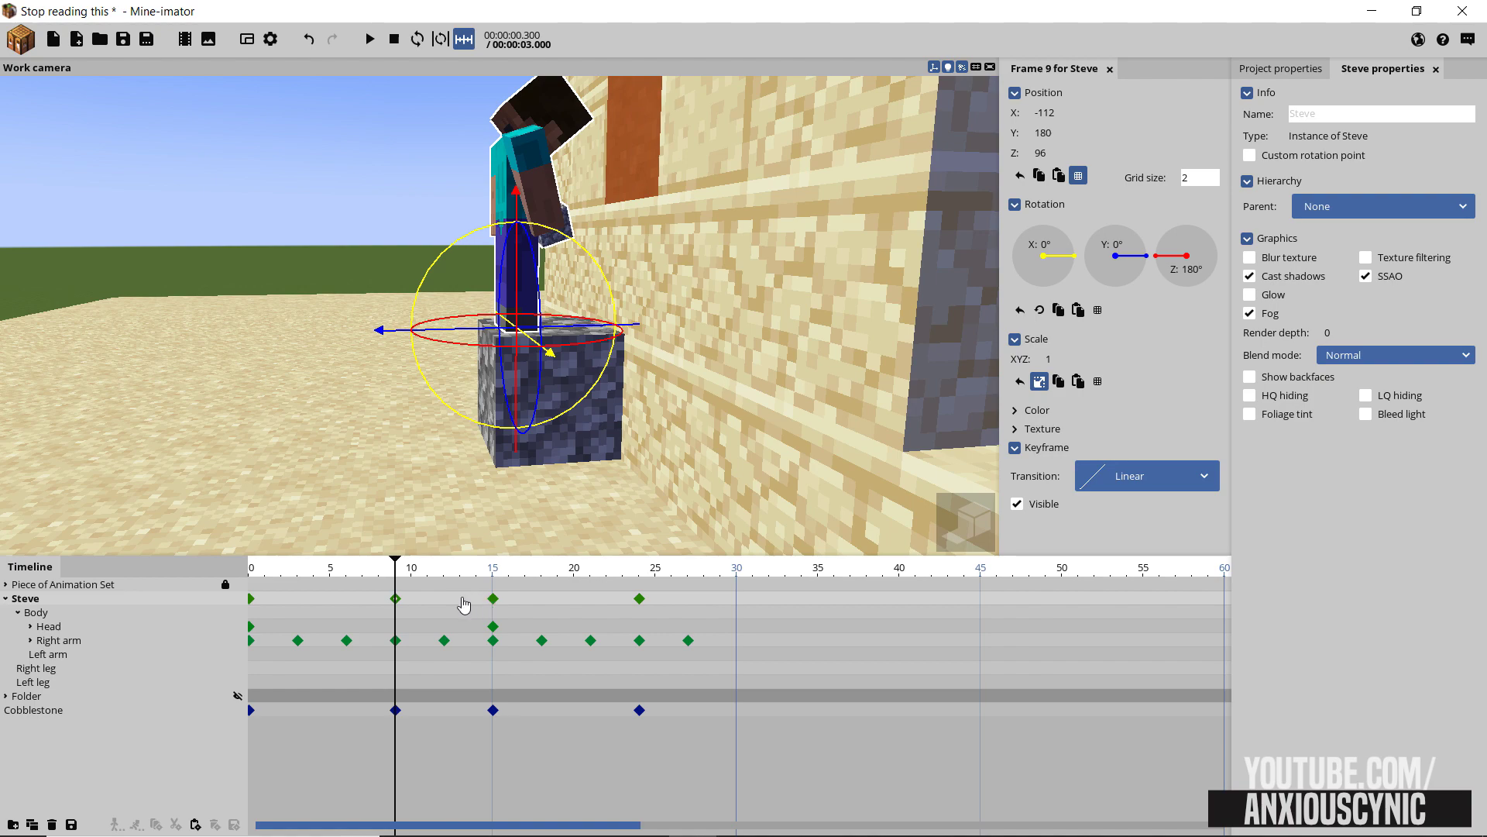
left_click_drag(461, 602, 637, 619)
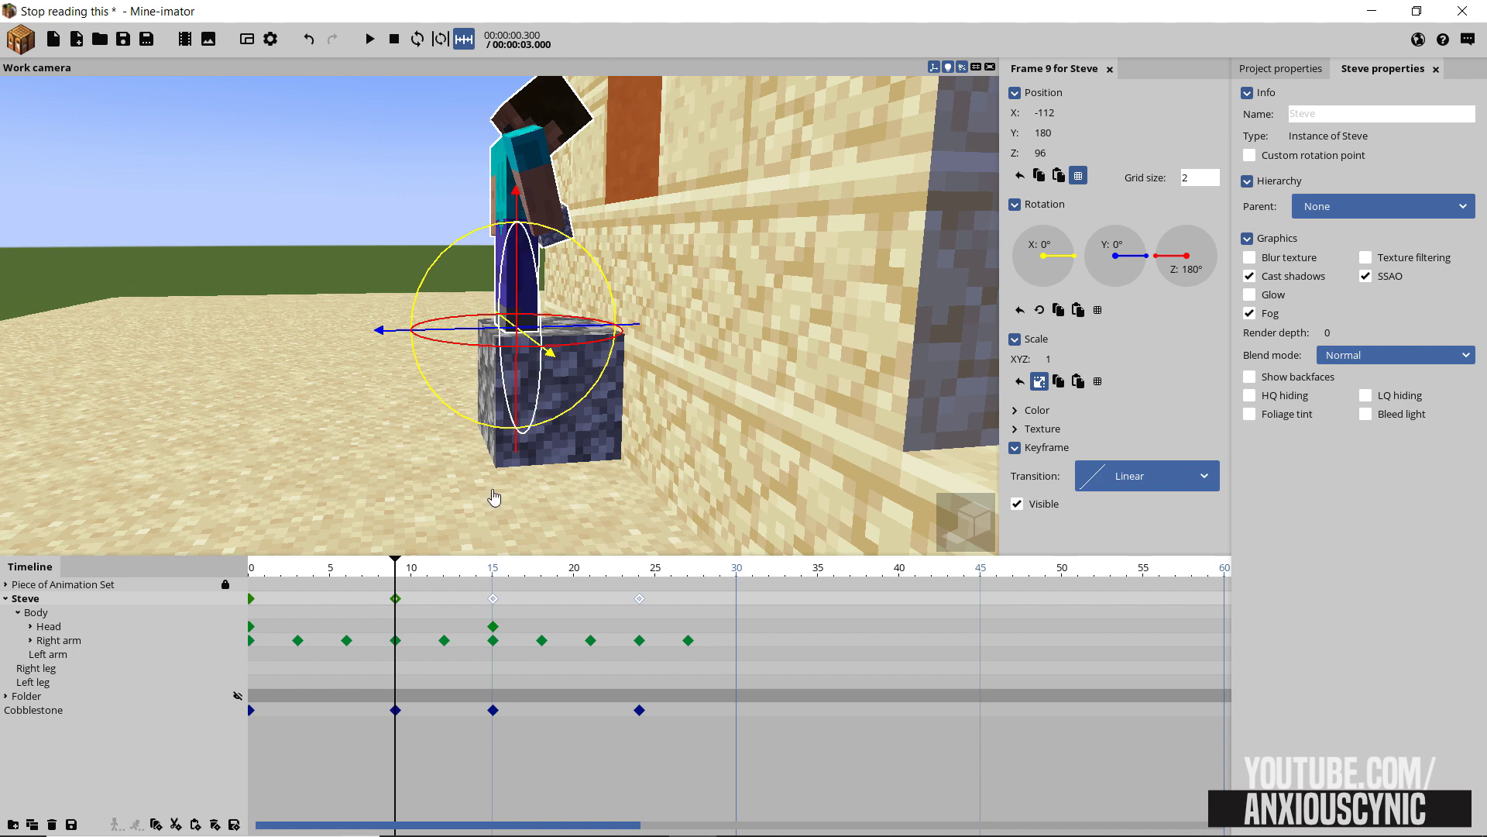
left_click(494, 571)
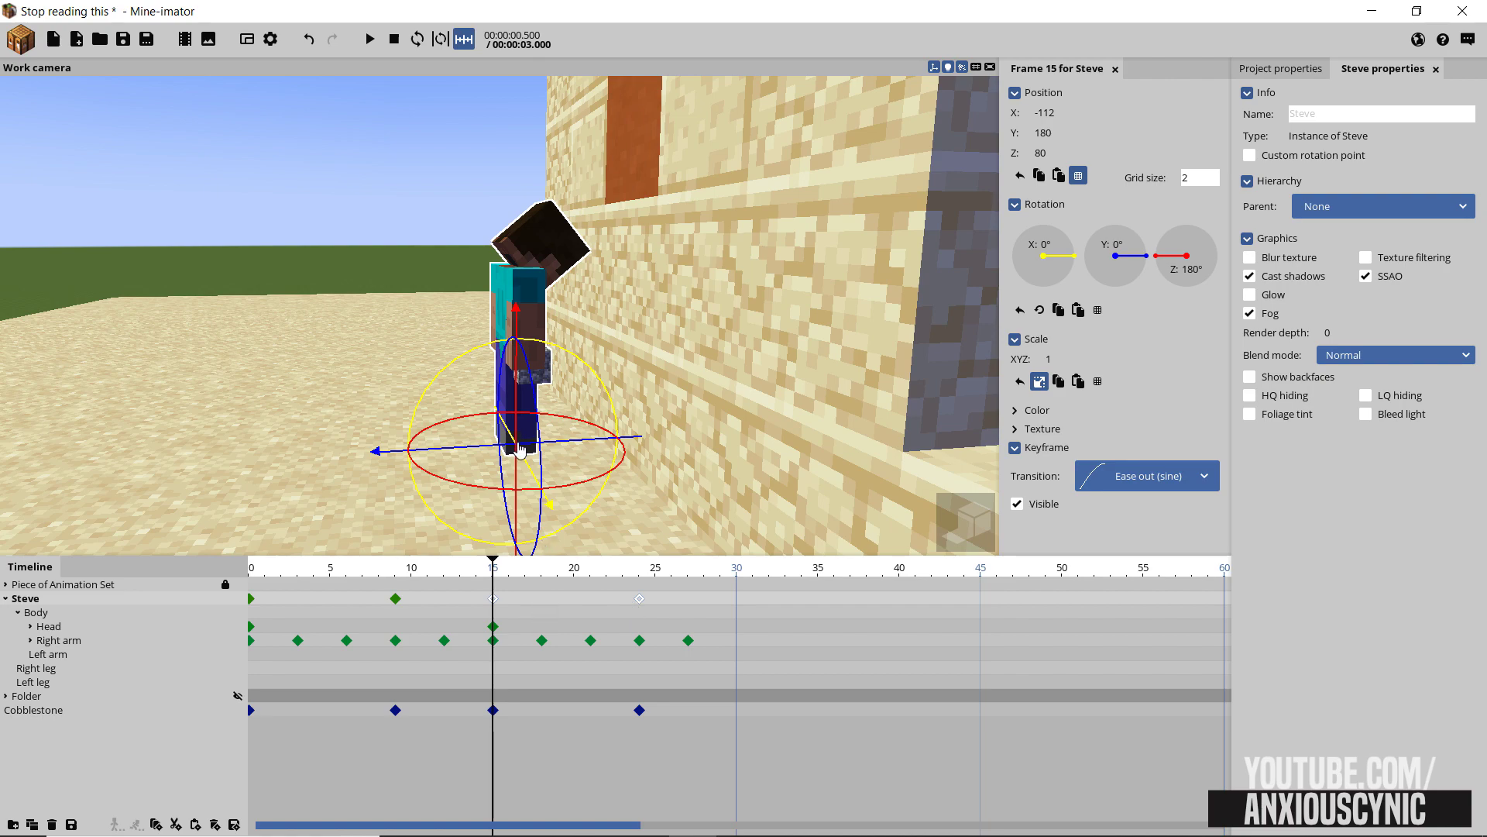
left_click_drag(695, 335, 741, 322)
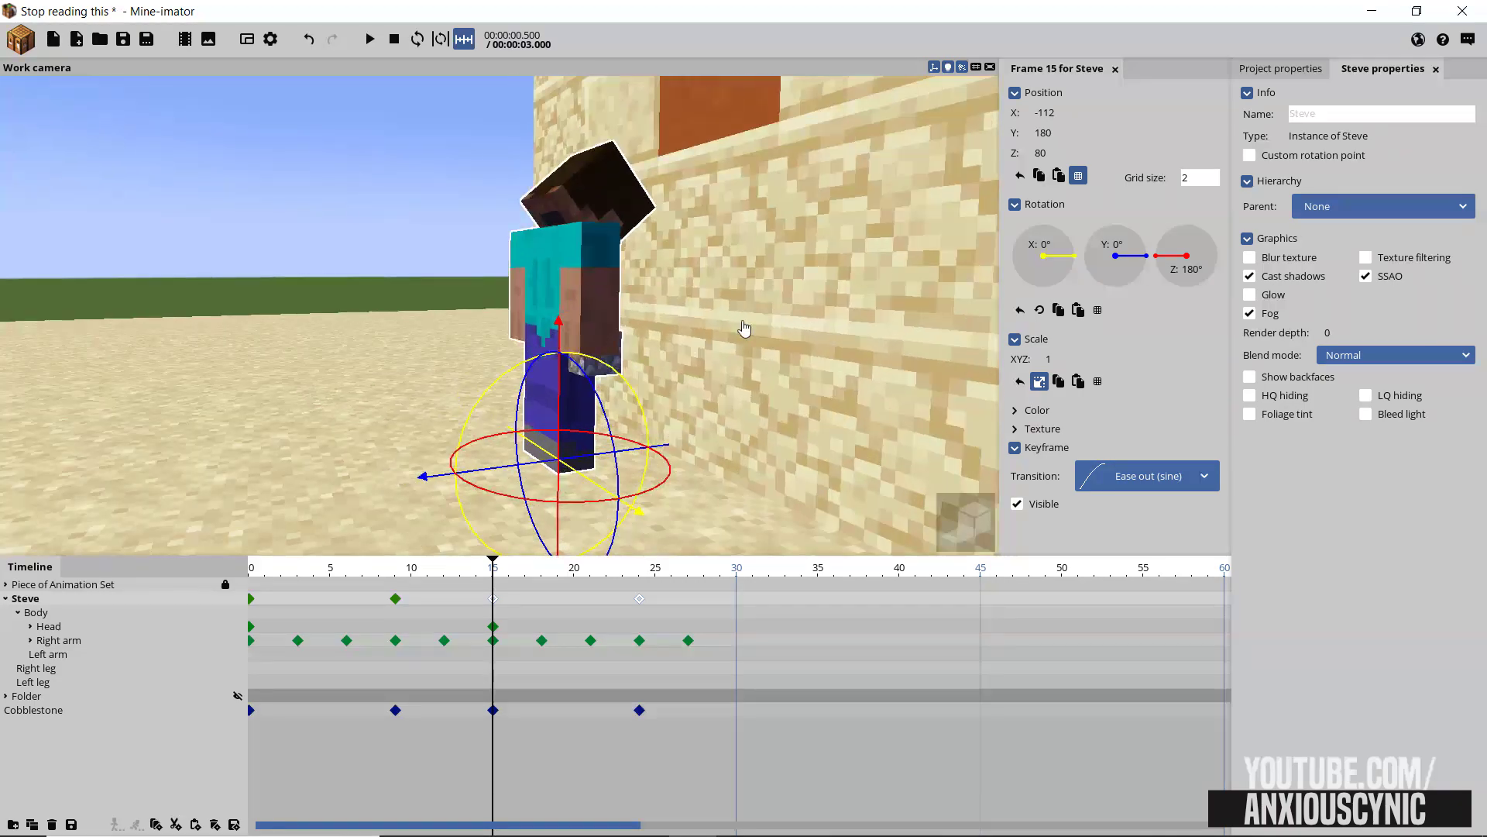
right_click_drag(742, 322, 711, 309)
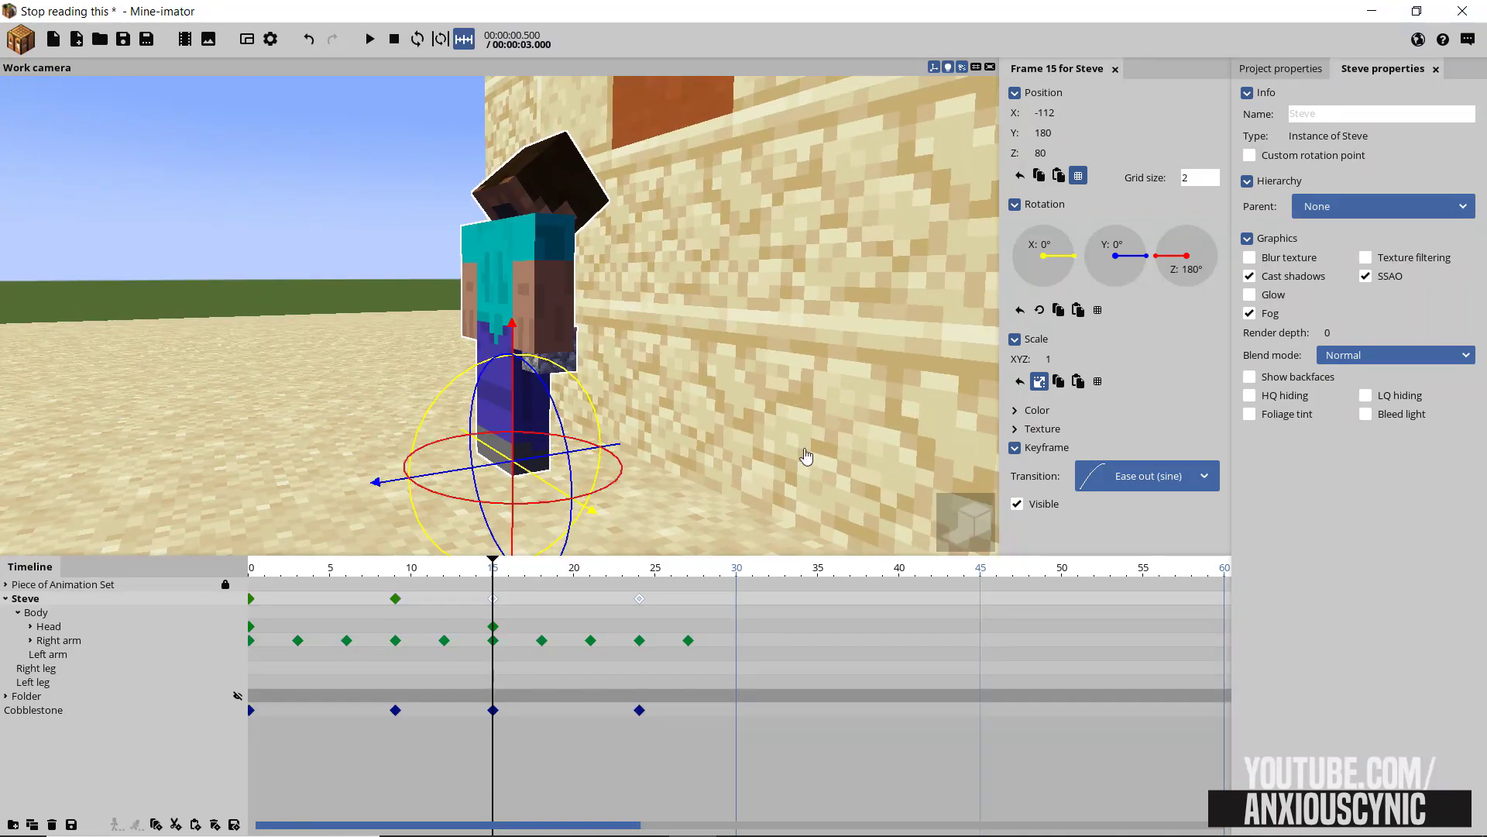
left_click(396, 600)
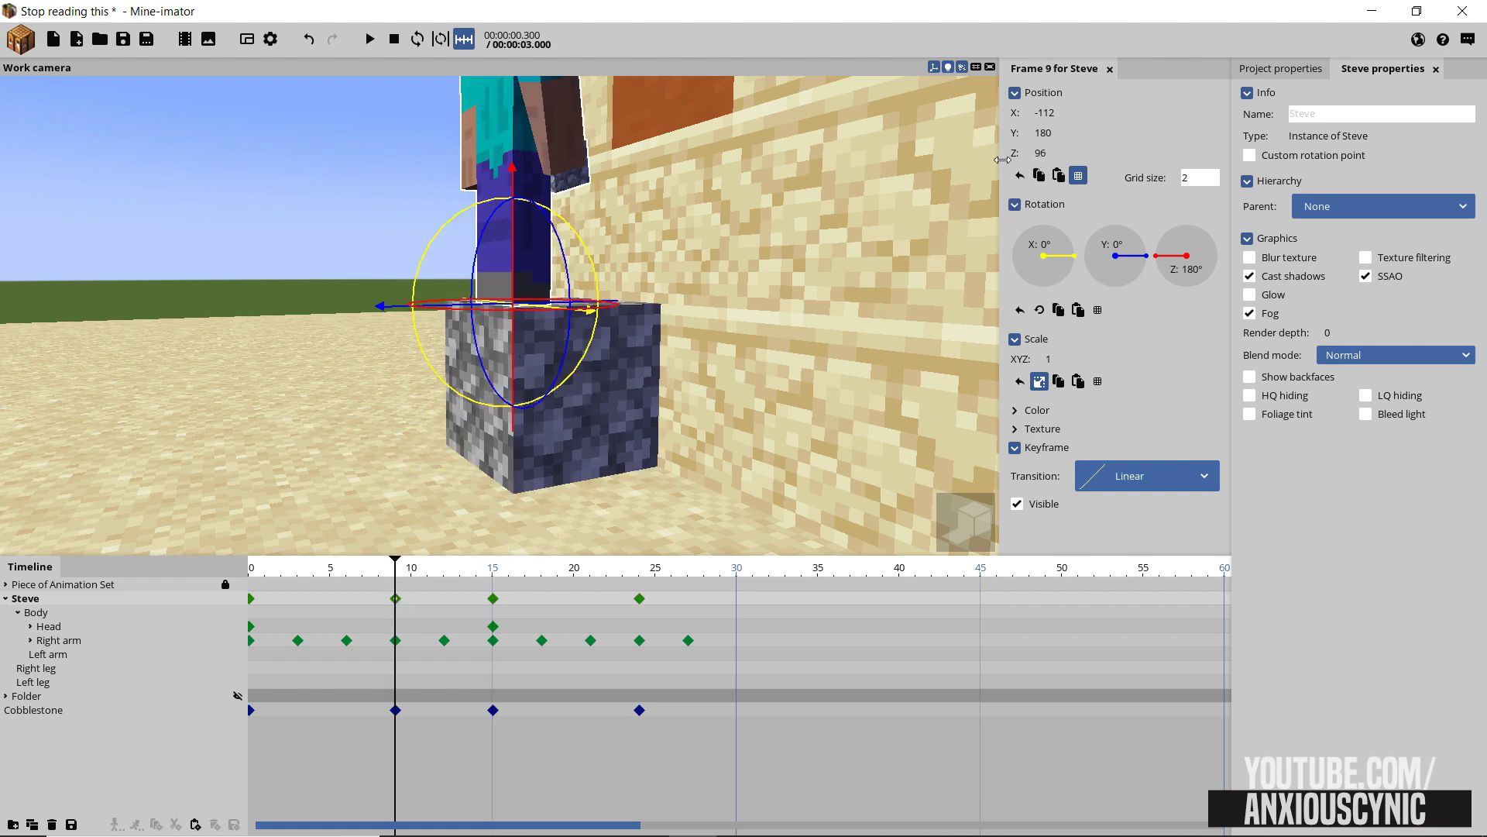
left_click_drag(661, 607, 501, 577)
left_click(501, 577)
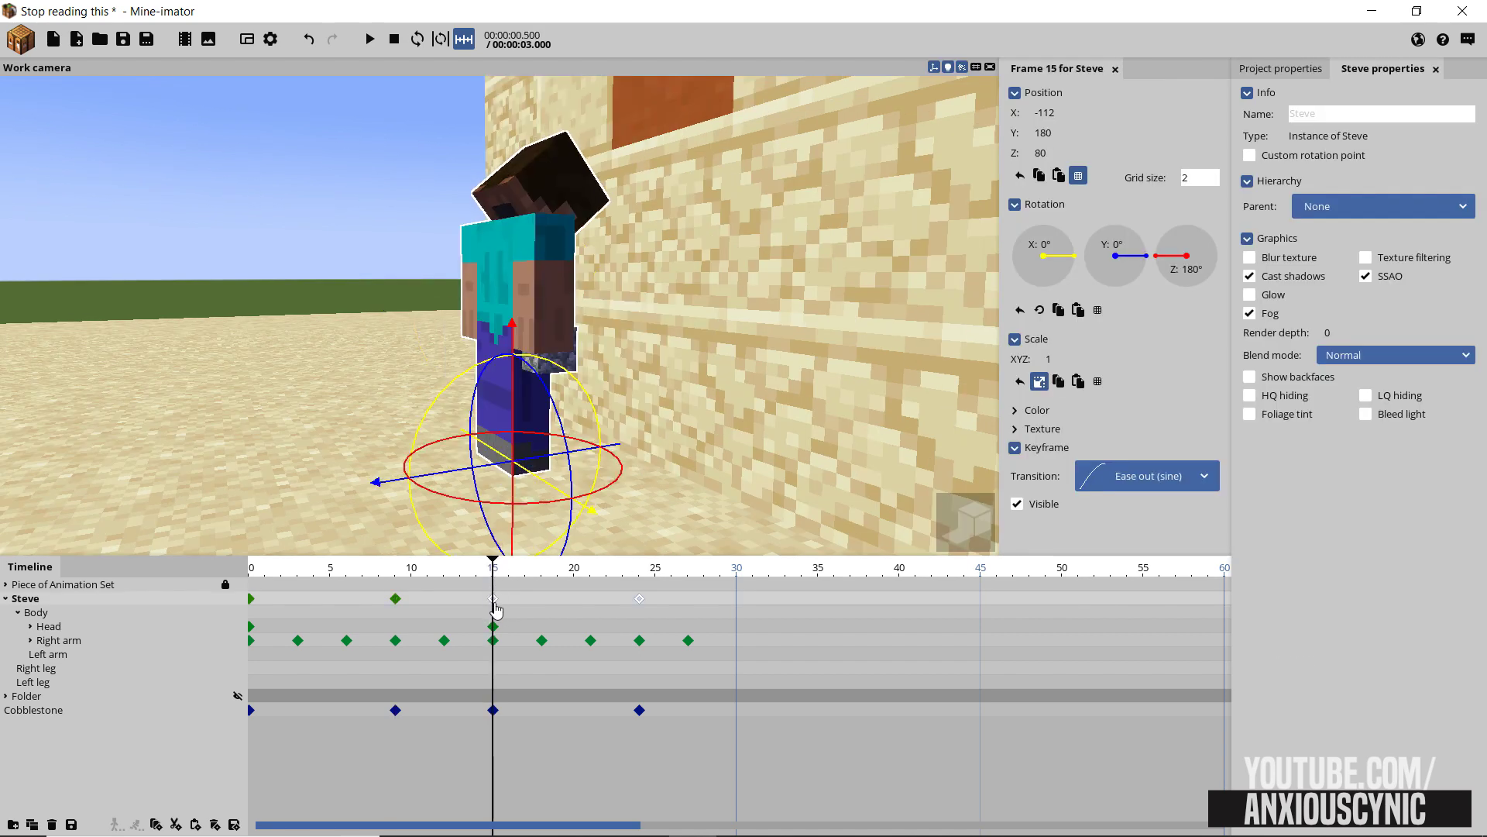
left_click_drag(516, 418, 548, 254)
Scrub and play Steve's second jump from a wider view, checking his height between frames 9 and 24
left_click_drag(501, 568, 460, 570)
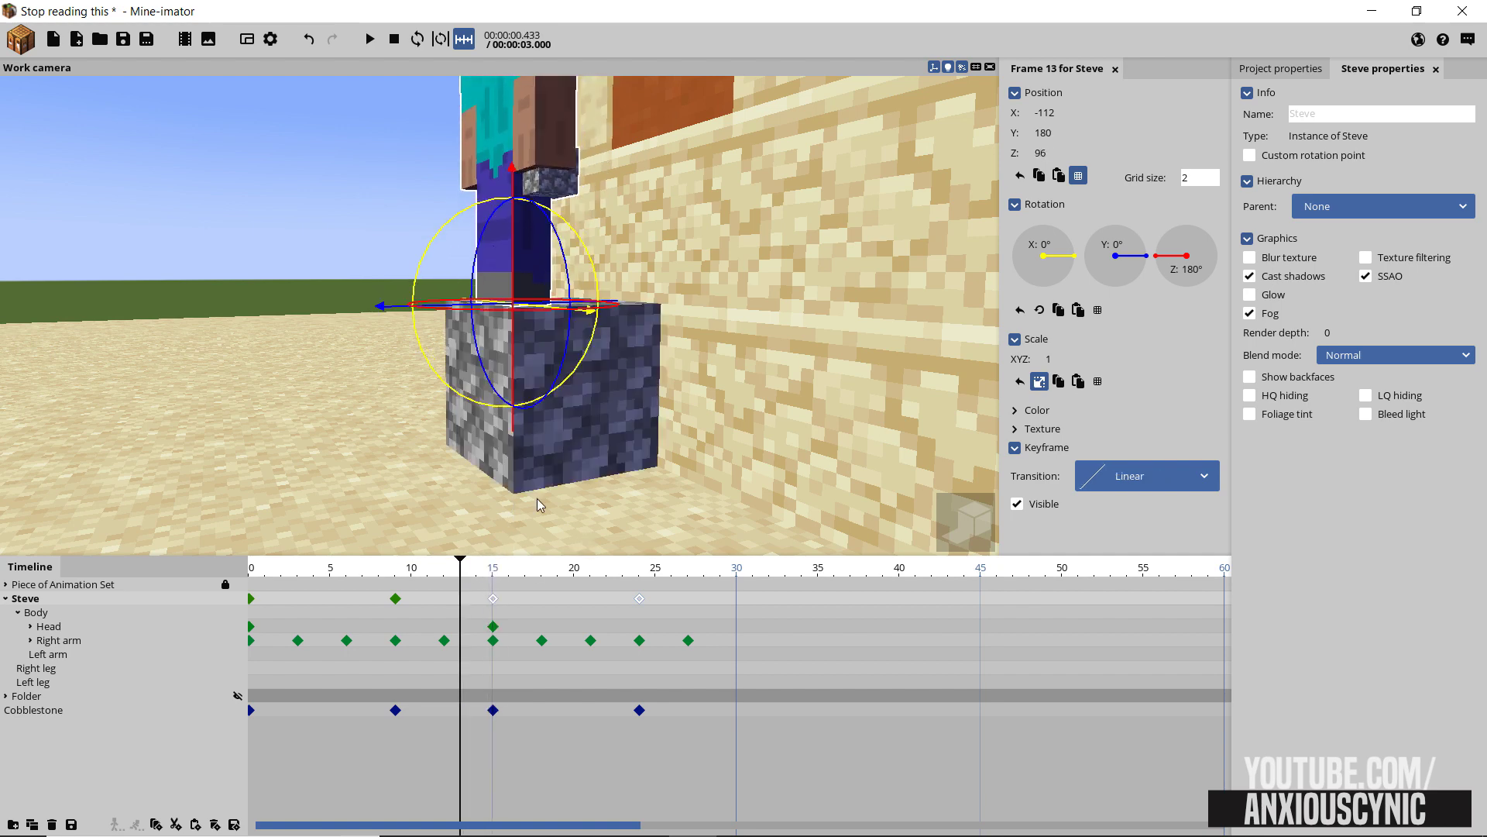
right_click_drag(537, 499, 667, 416)
scroll(668, 416, "down", 5)
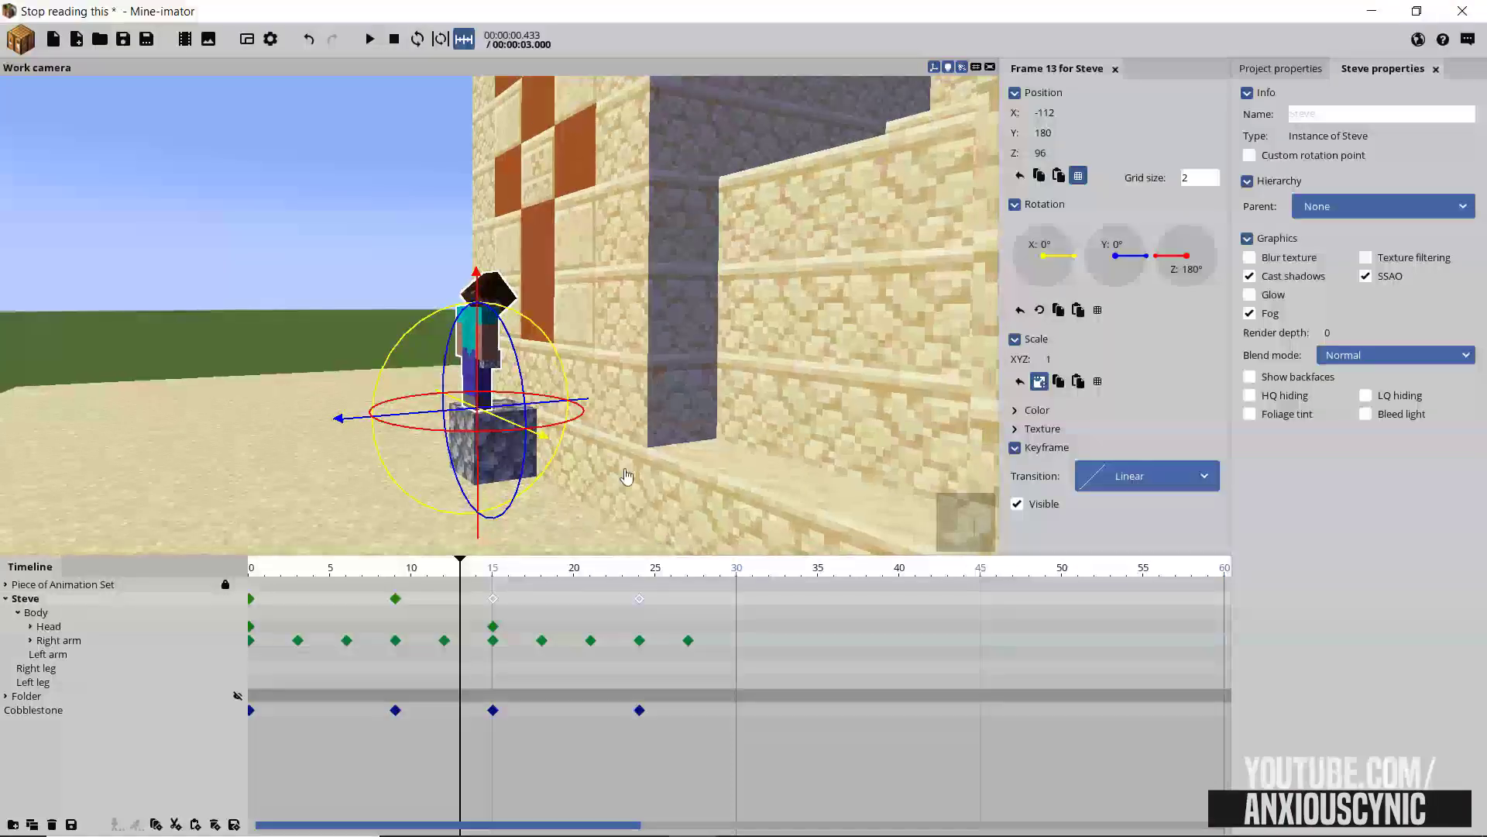
scroll(671, 393, "up", 4)
key("space")
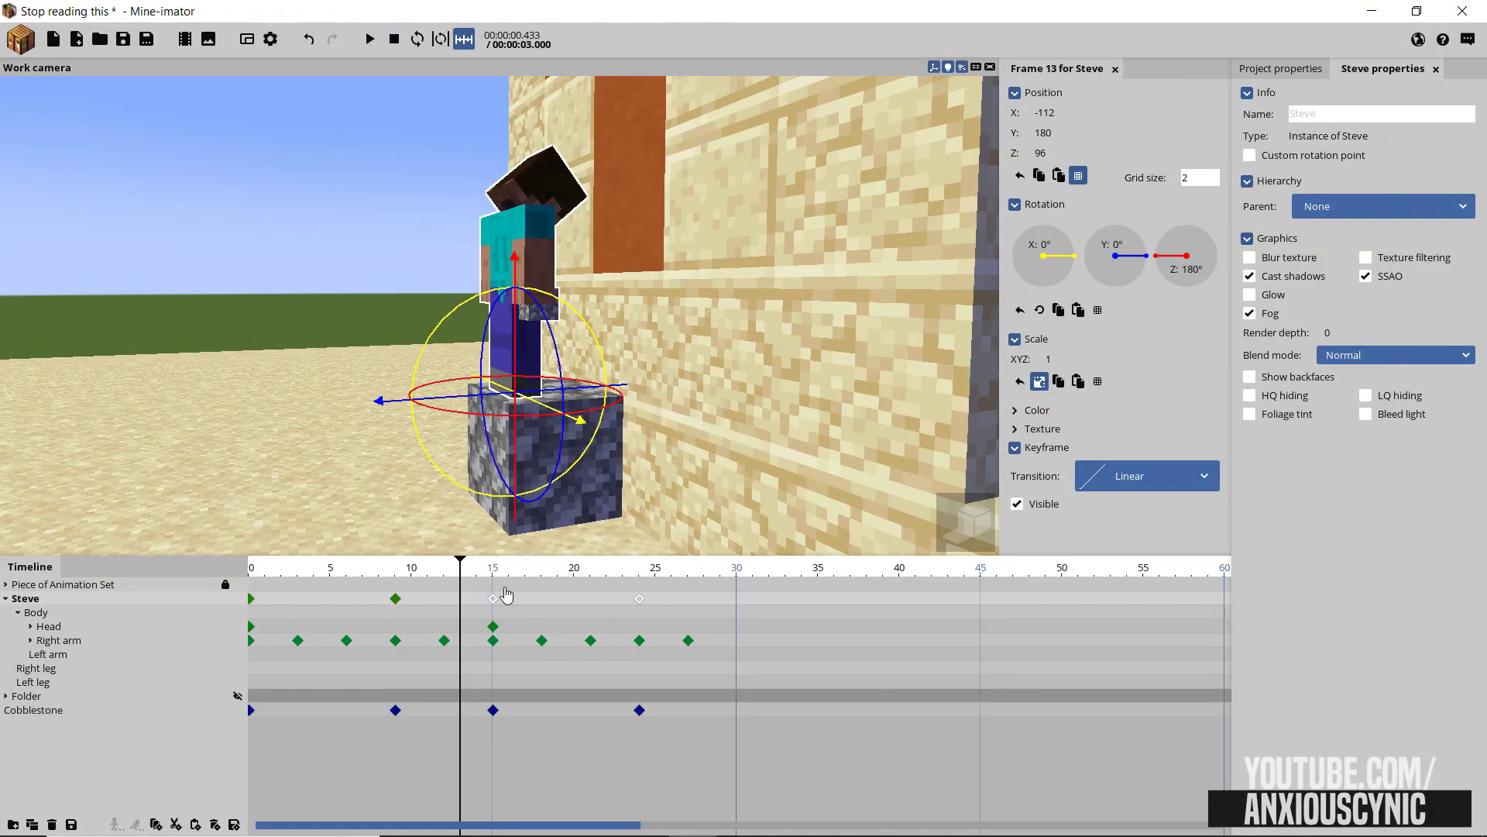
left_click(406, 578)
left_click_drag(380, 581, 379, 581)
key("space")
key("space")
left_click(493, 574)
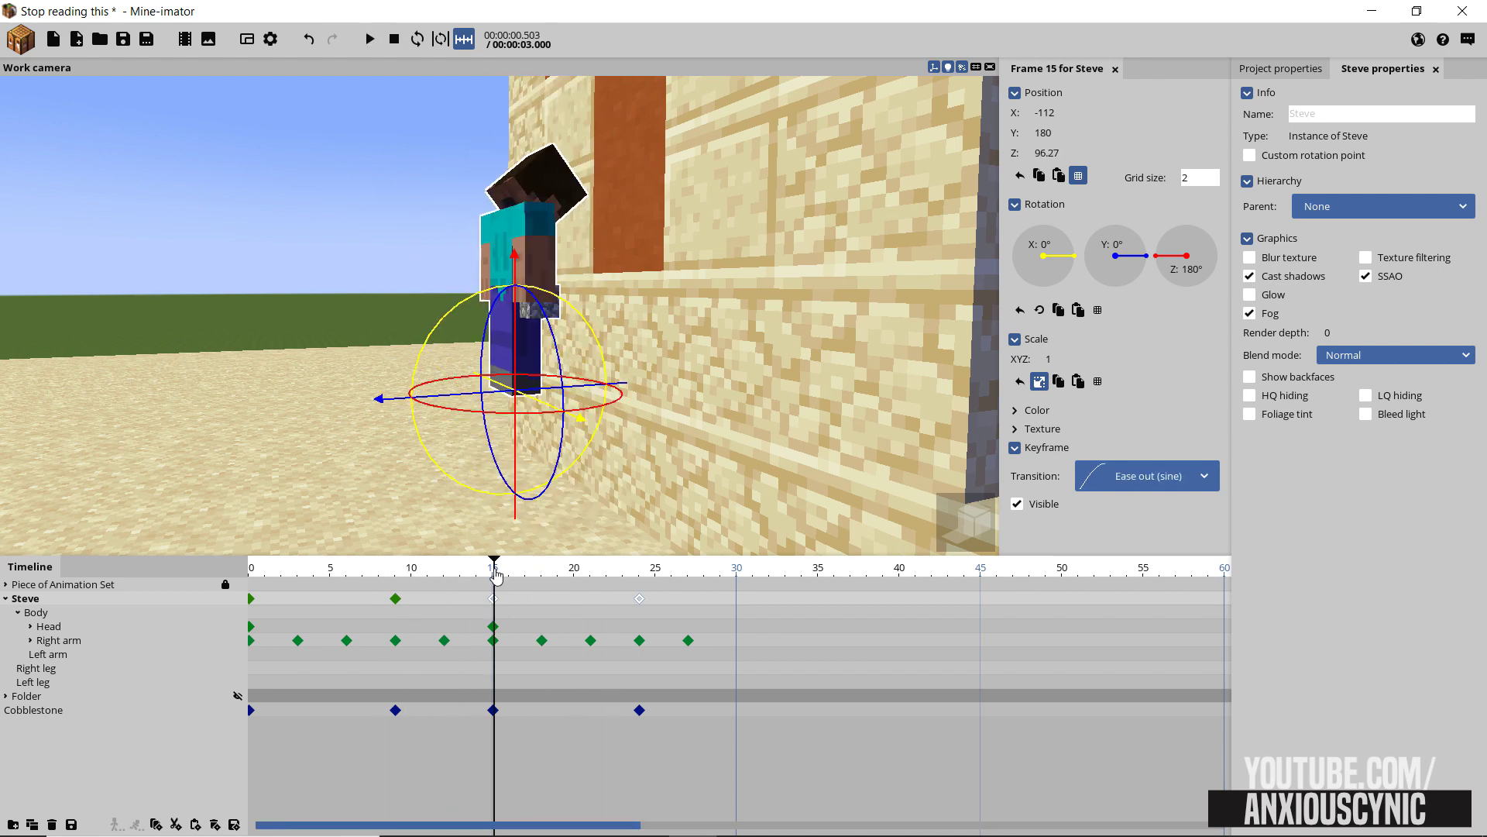
left_click(639, 577)
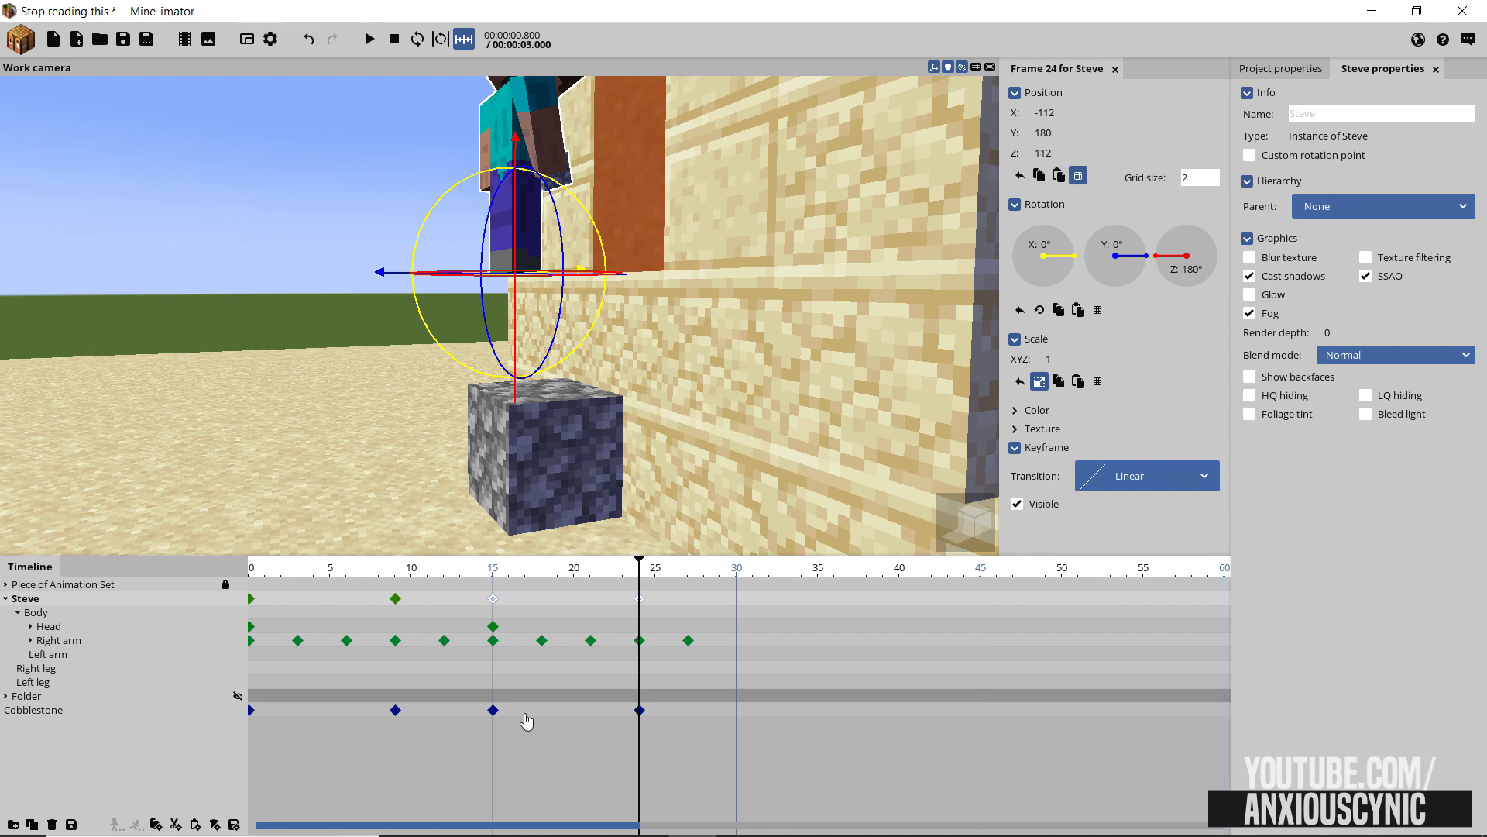
Delete the cobblestone column's pasted keyframes at frames 15 and 24
left_click(396, 710)
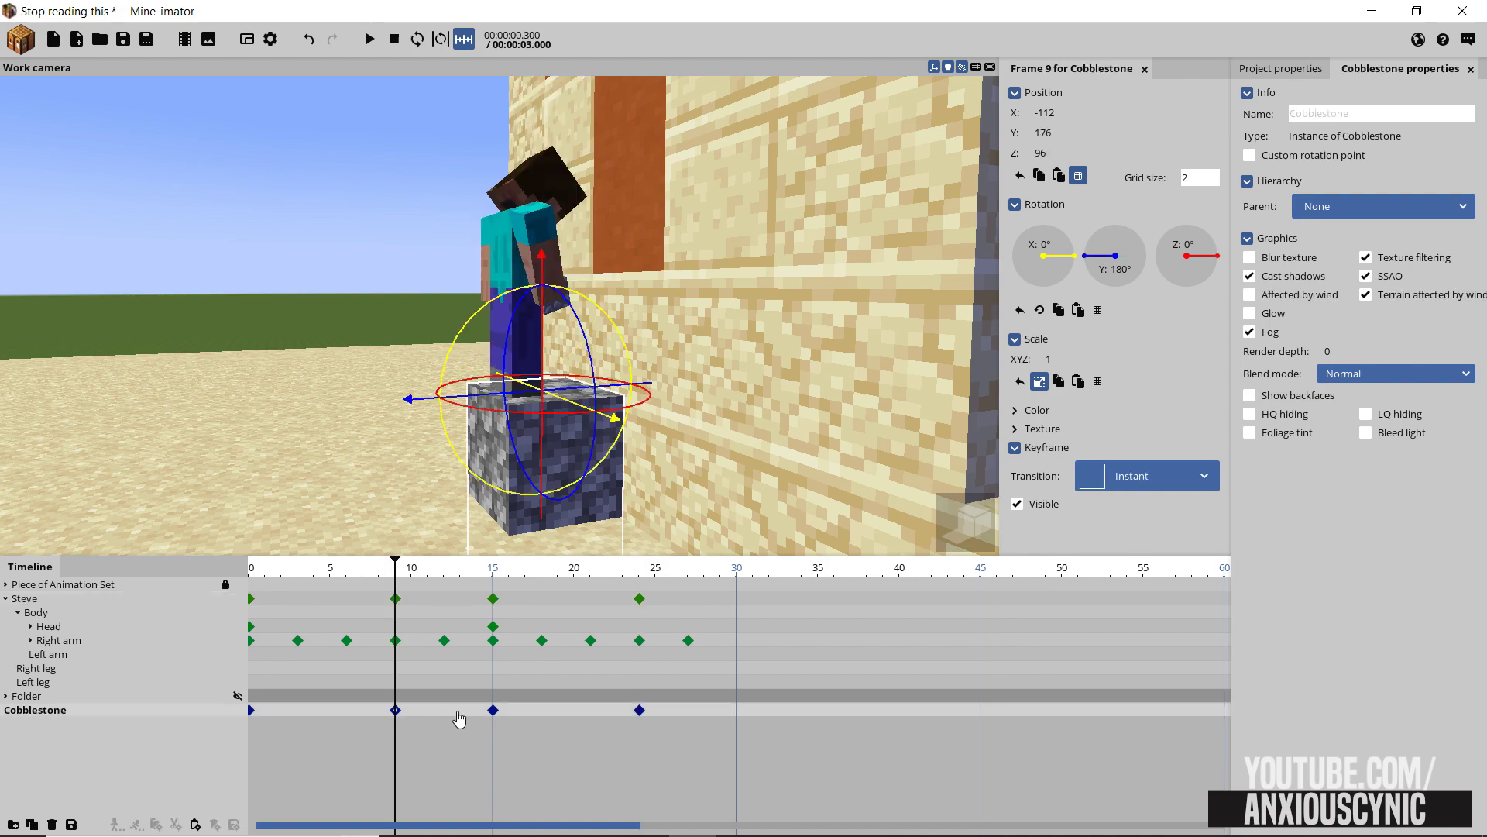
left_click_drag(465, 710, 674, 717)
key("Delete")
Raise the cobblestone column to Z 112 at frame 24, in line with the right arm's keyframe
left_click_drag(399, 574, 629, 582)
right_click_drag(631, 589, 639, 595)
left_click(639, 640)
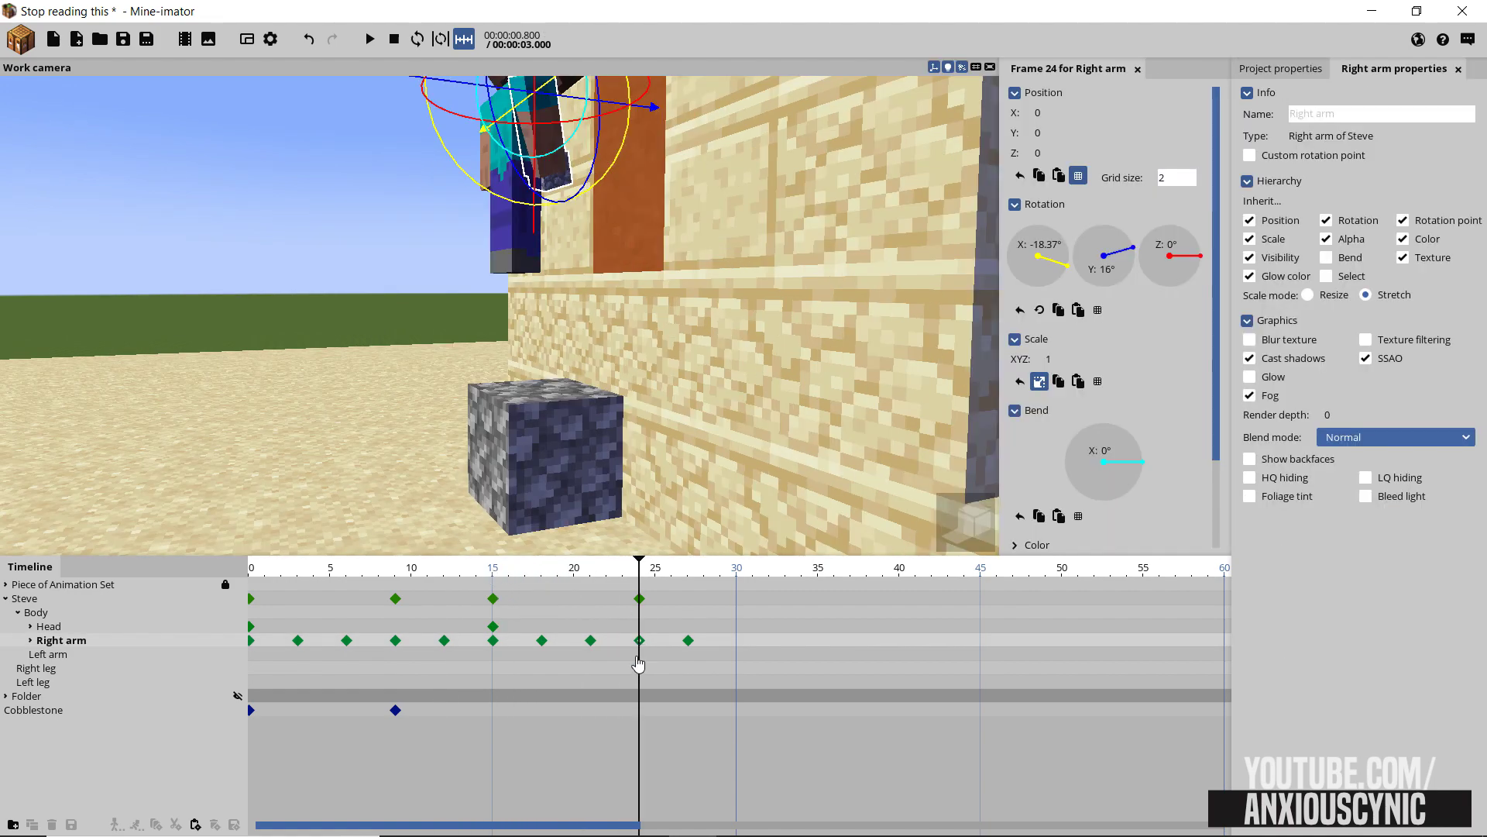
left_click(641, 714)
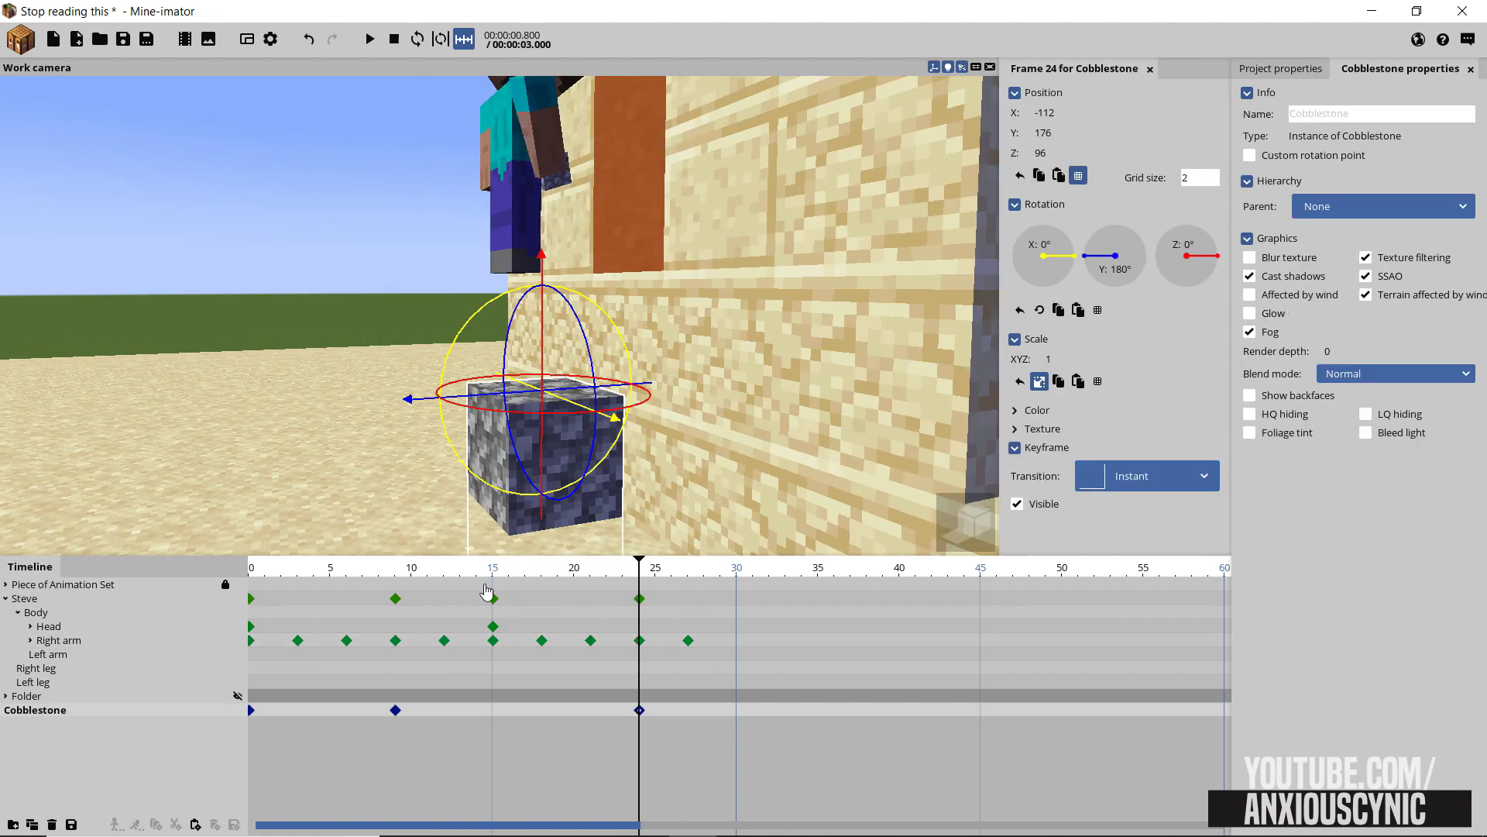
left_click_drag(541, 304, 549, 238)
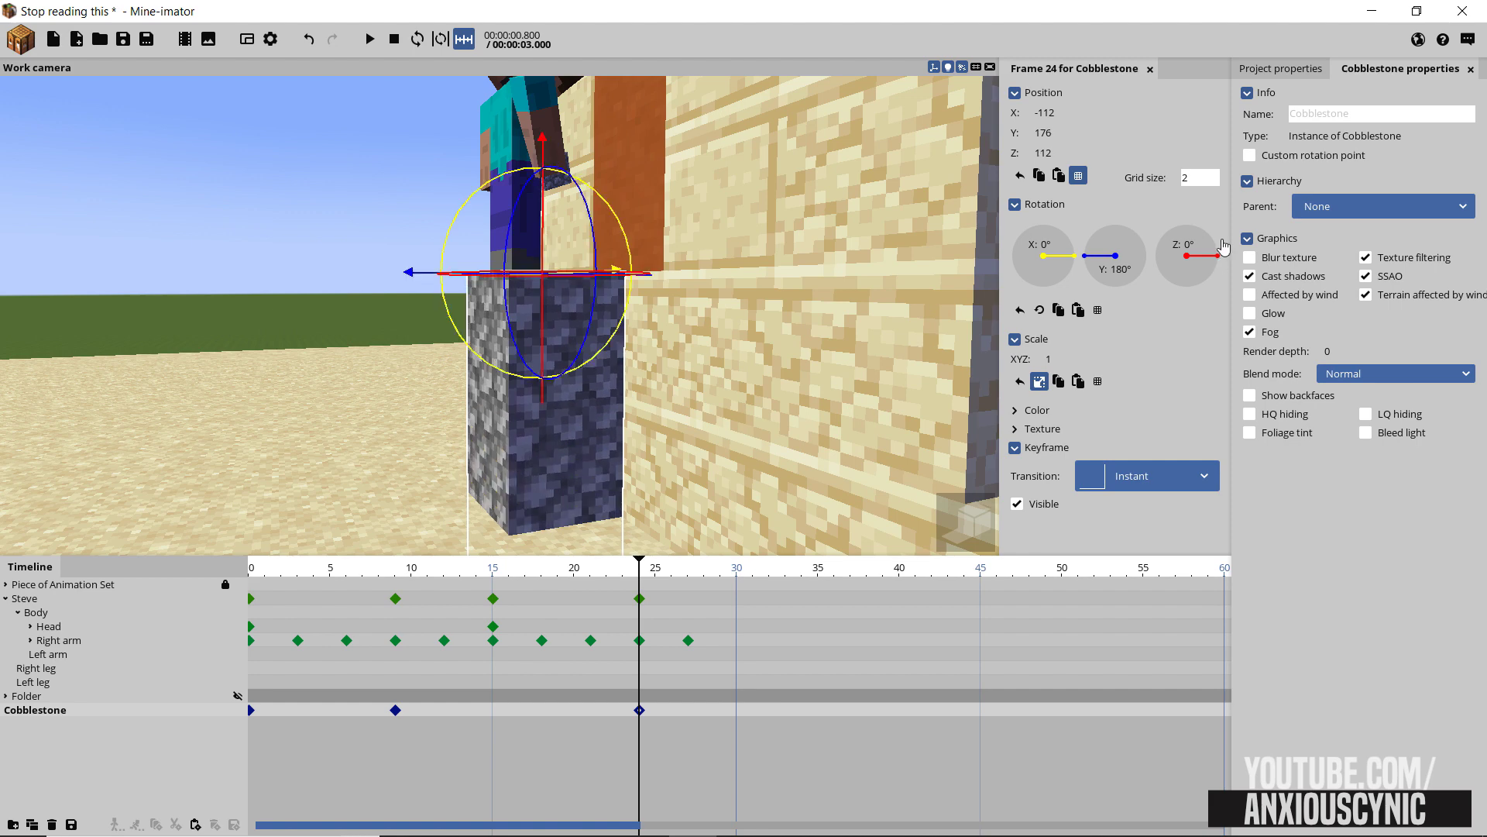
Set the position snapping grid size to 16 and play back both block placements from frame 0
left_click(1079, 176)
left_click(1078, 176)
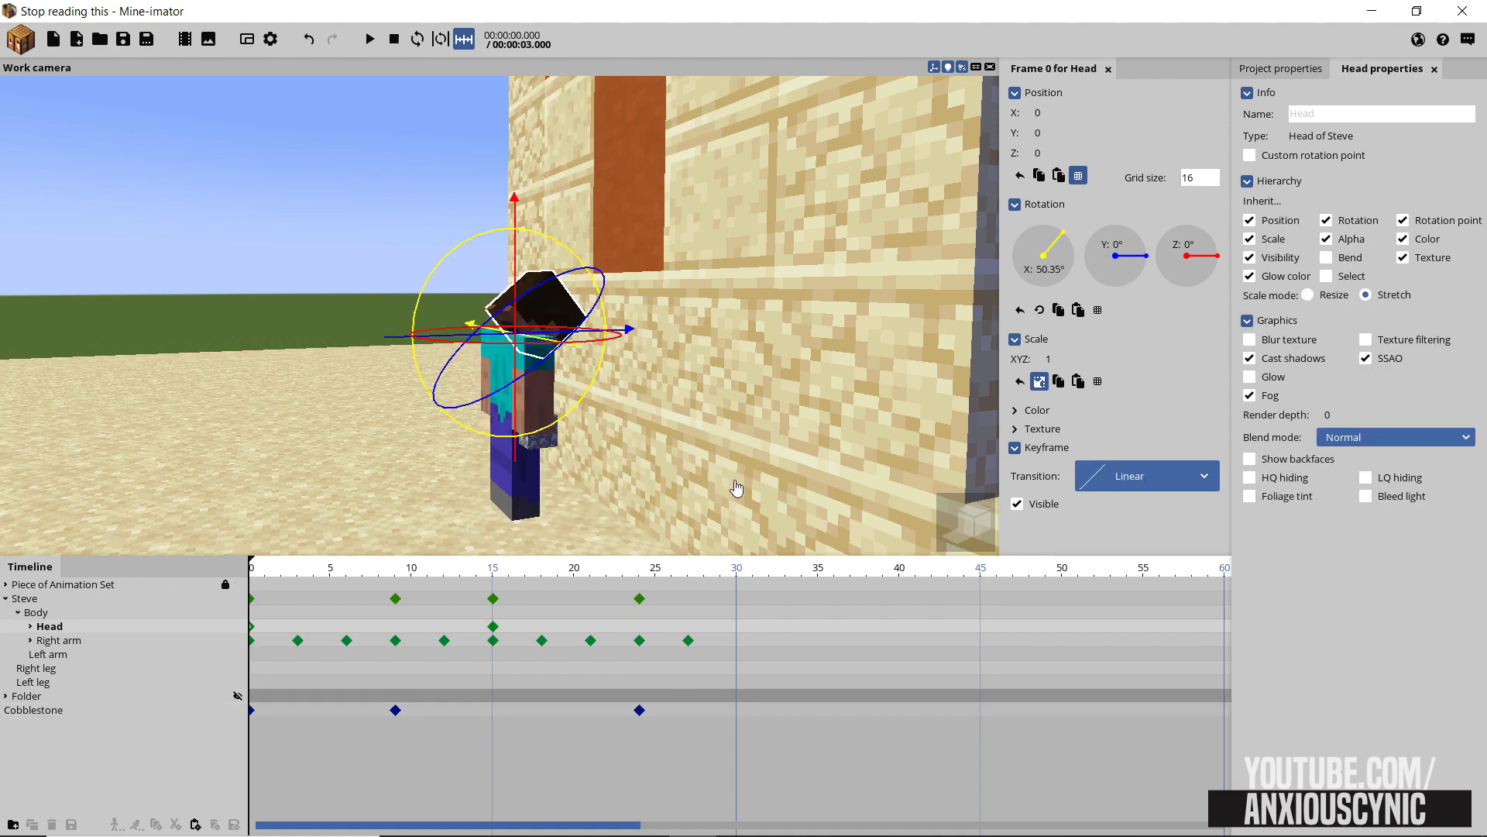
key("space")
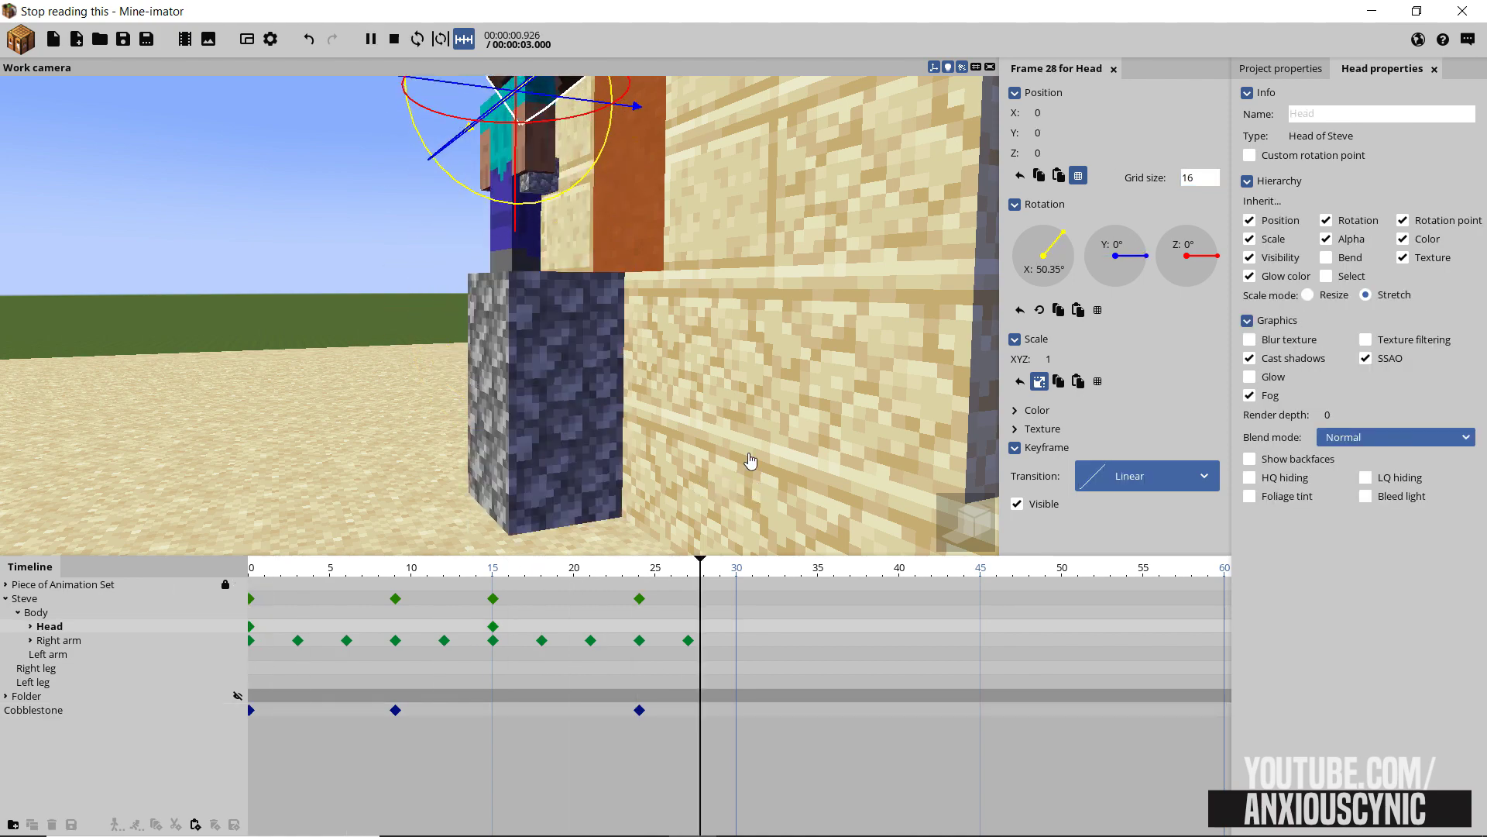
key("space")
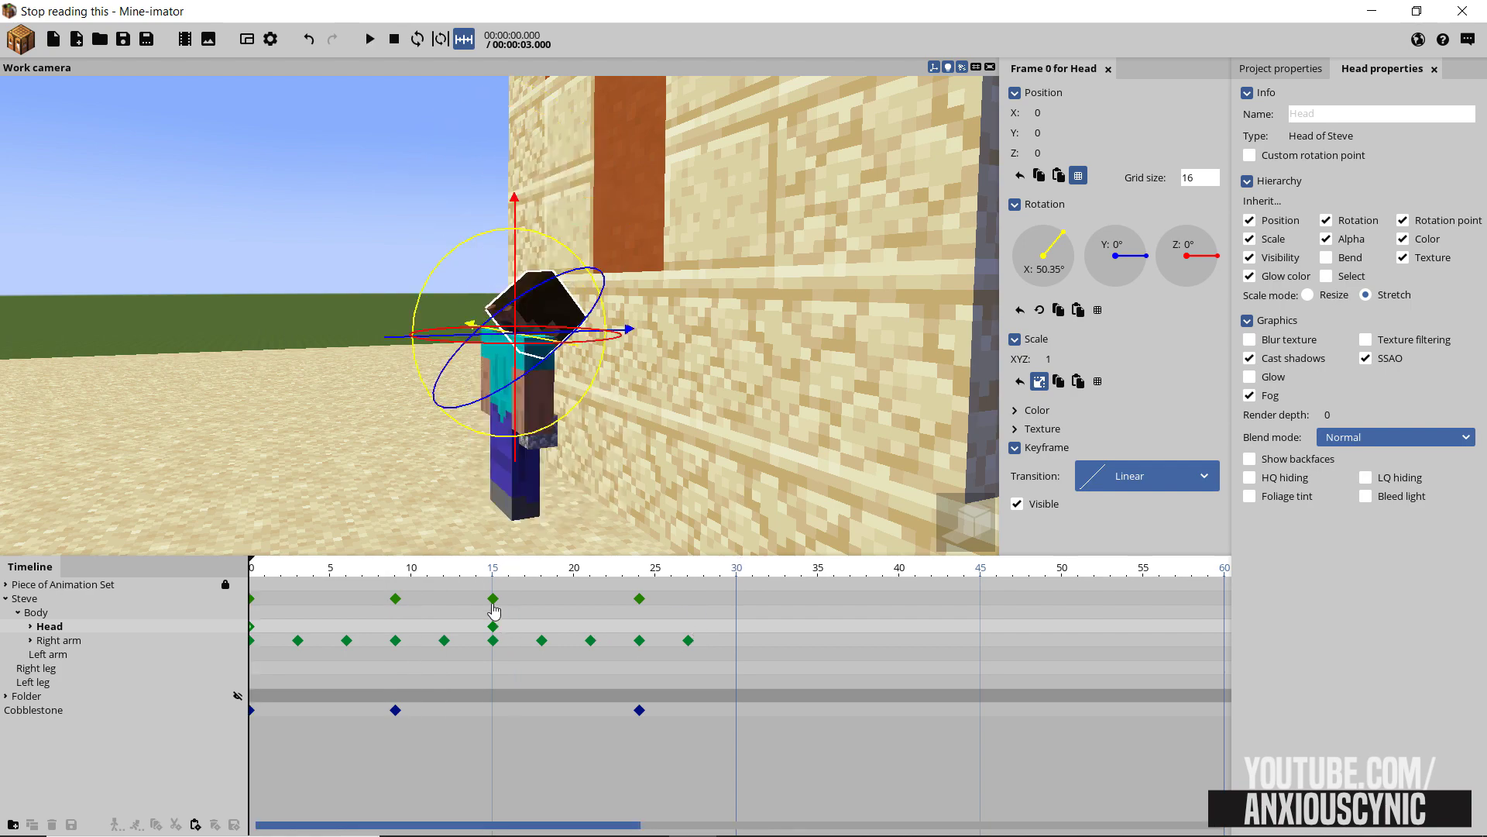
Copy the Steve, head and right arm keyframes from frames 15–27 to frame 30, and raise the cobblestone column to Z 128 at frame 39
left_click_drag(486, 600, 737, 682)
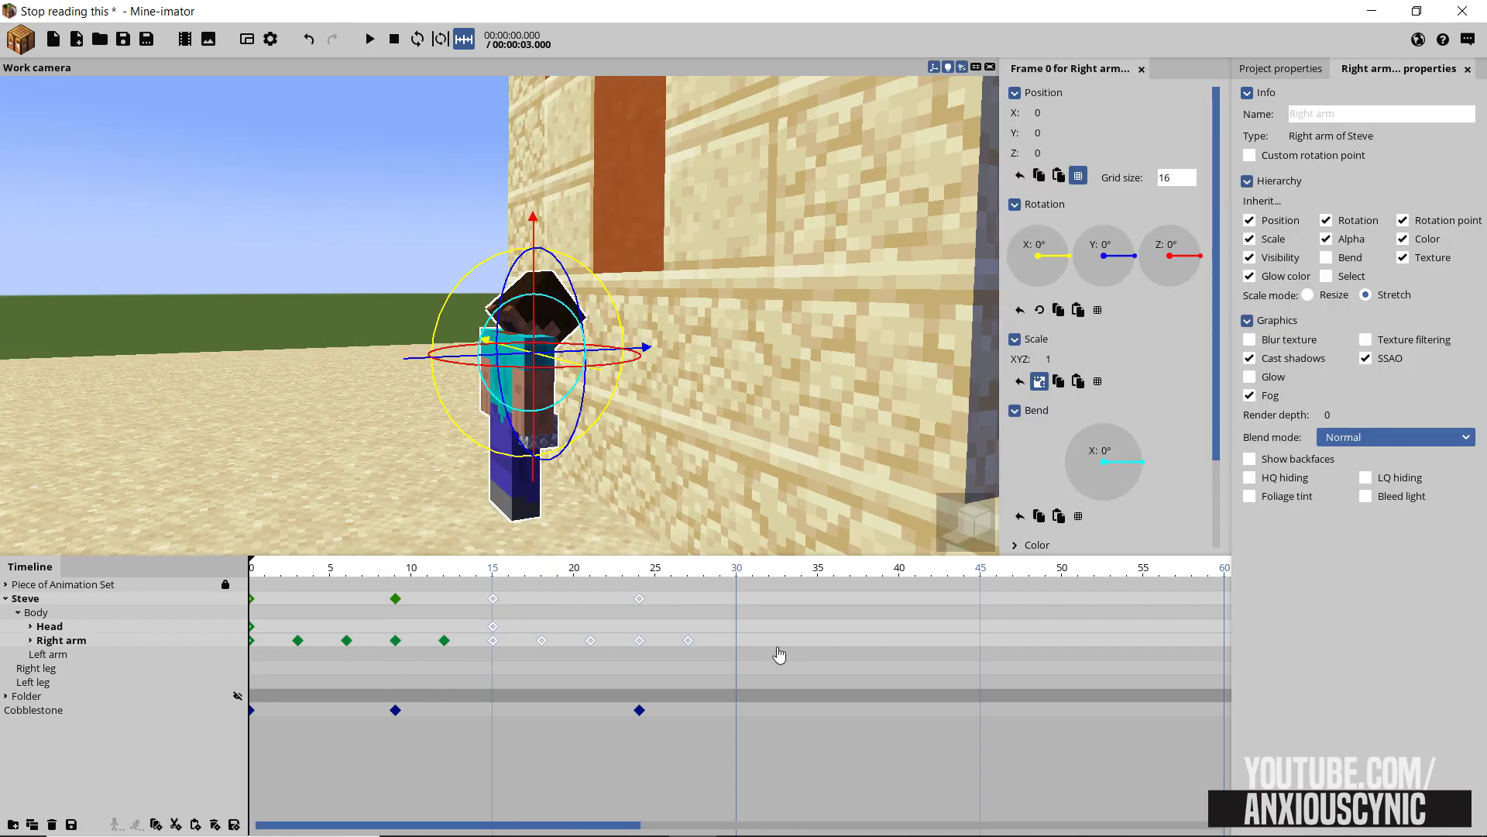
key("ctrl+v")
left_click(885, 719)
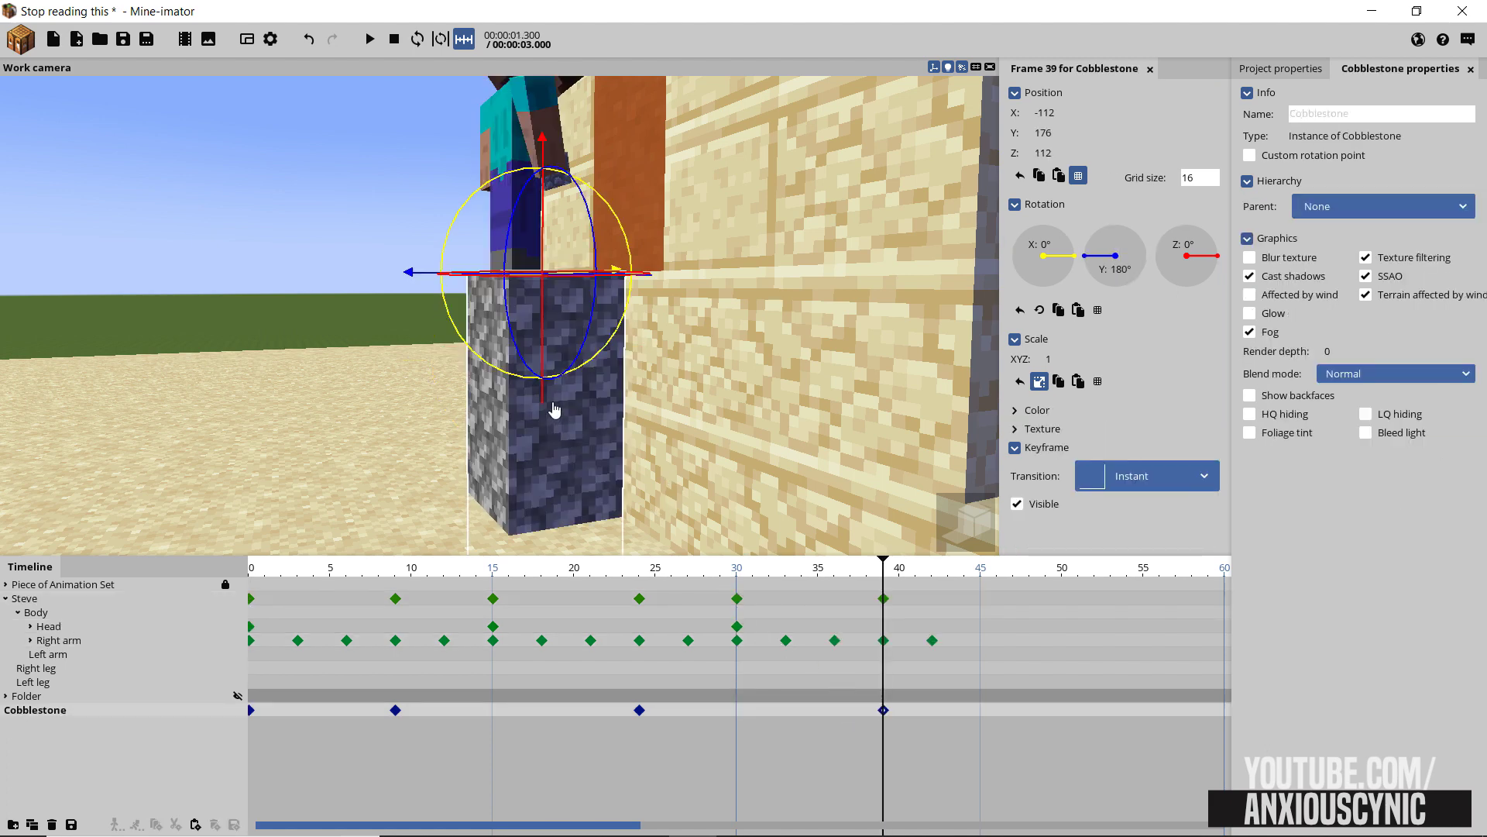
left_click_drag(544, 399, 543, 315)
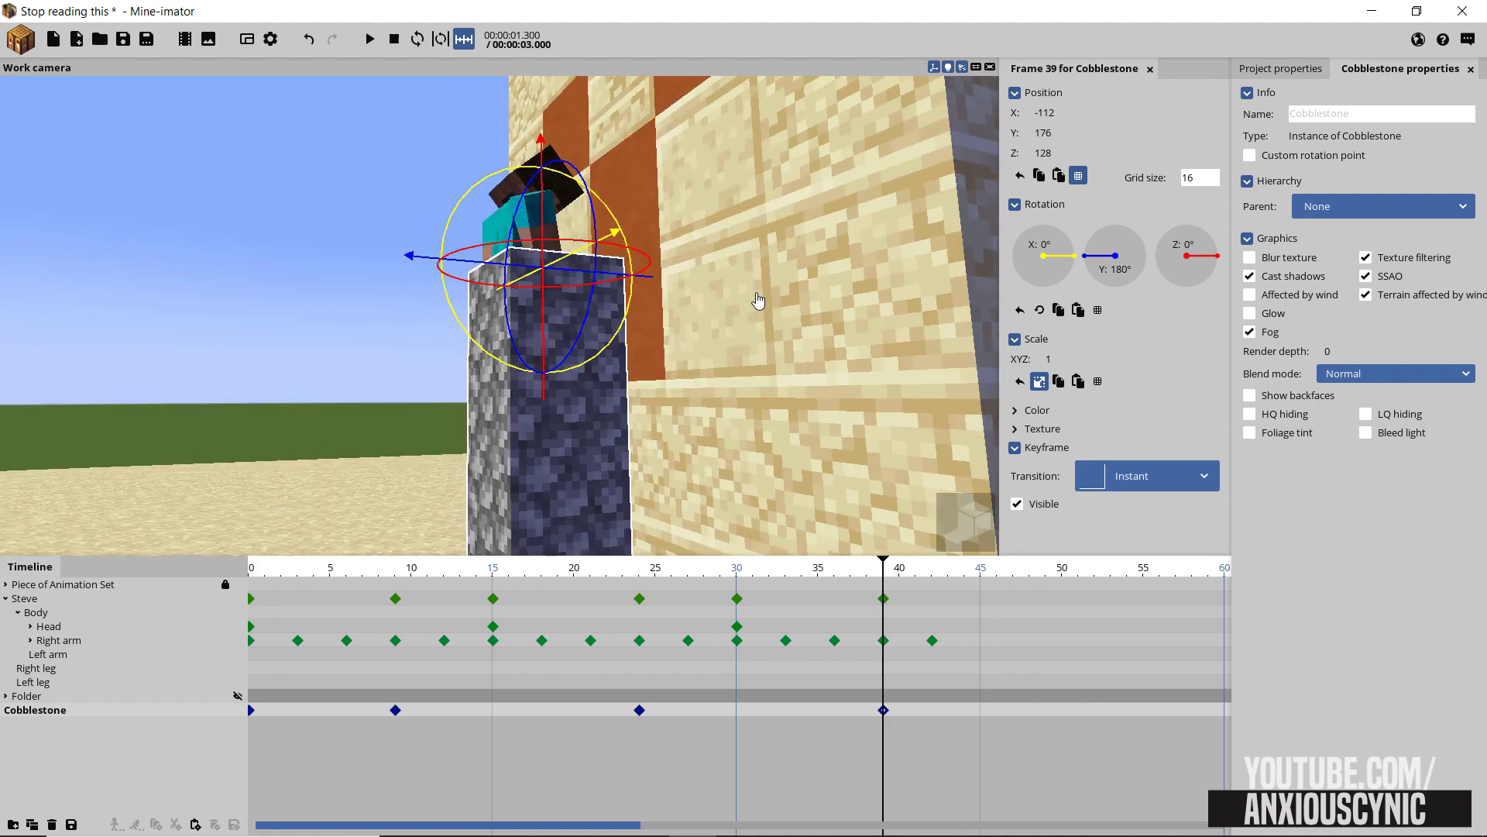
left_click_drag(758, 300, 758, 301)
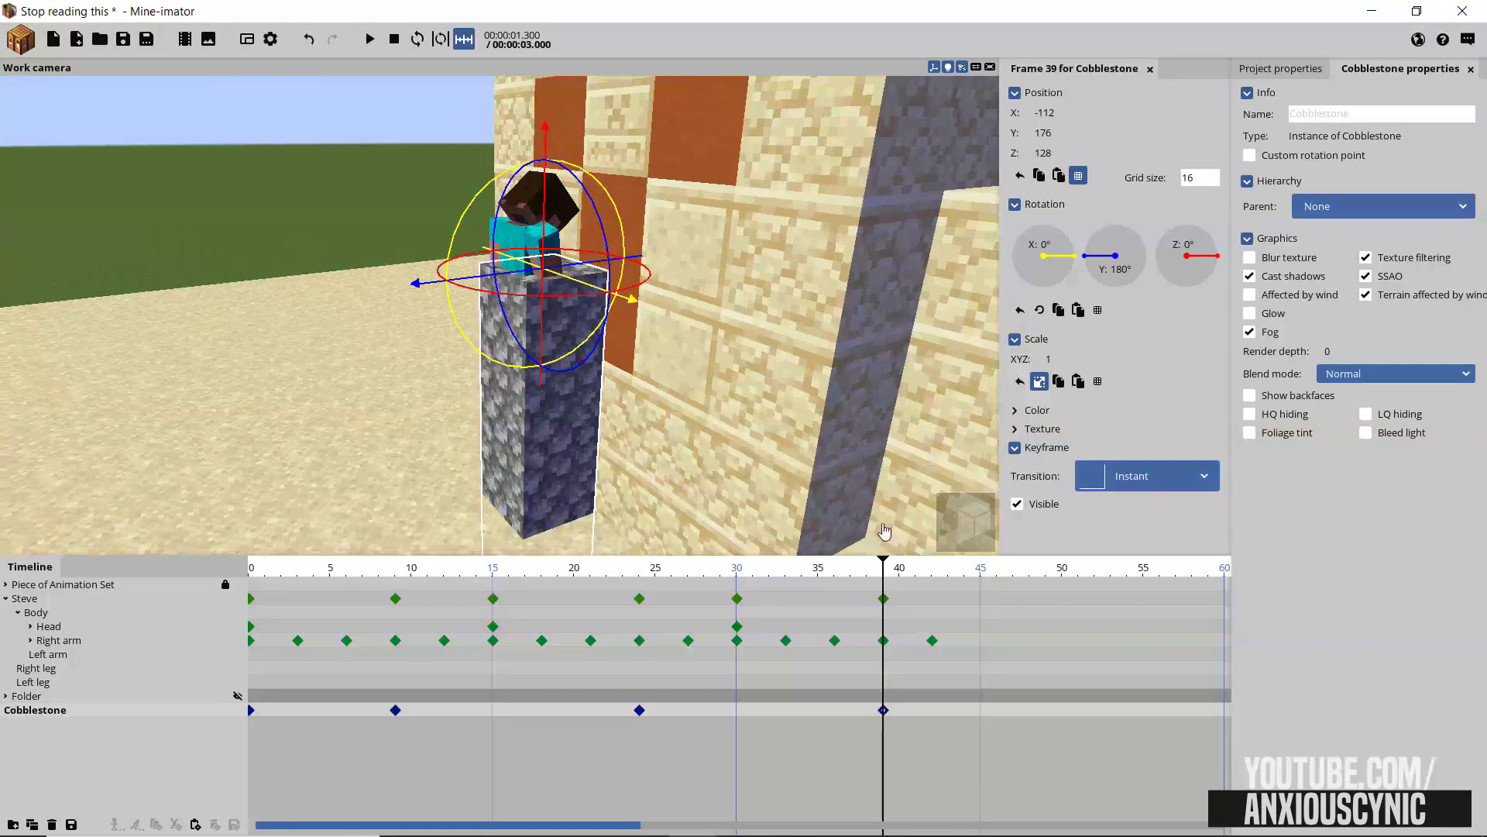
Raise Steve's keyframes at frames 30 and 39 together, bringing him to Z 112 at frame 30 and Z 128 at frame 39
left_click(884, 600)
left_click_drag(912, 602, 725, 589)
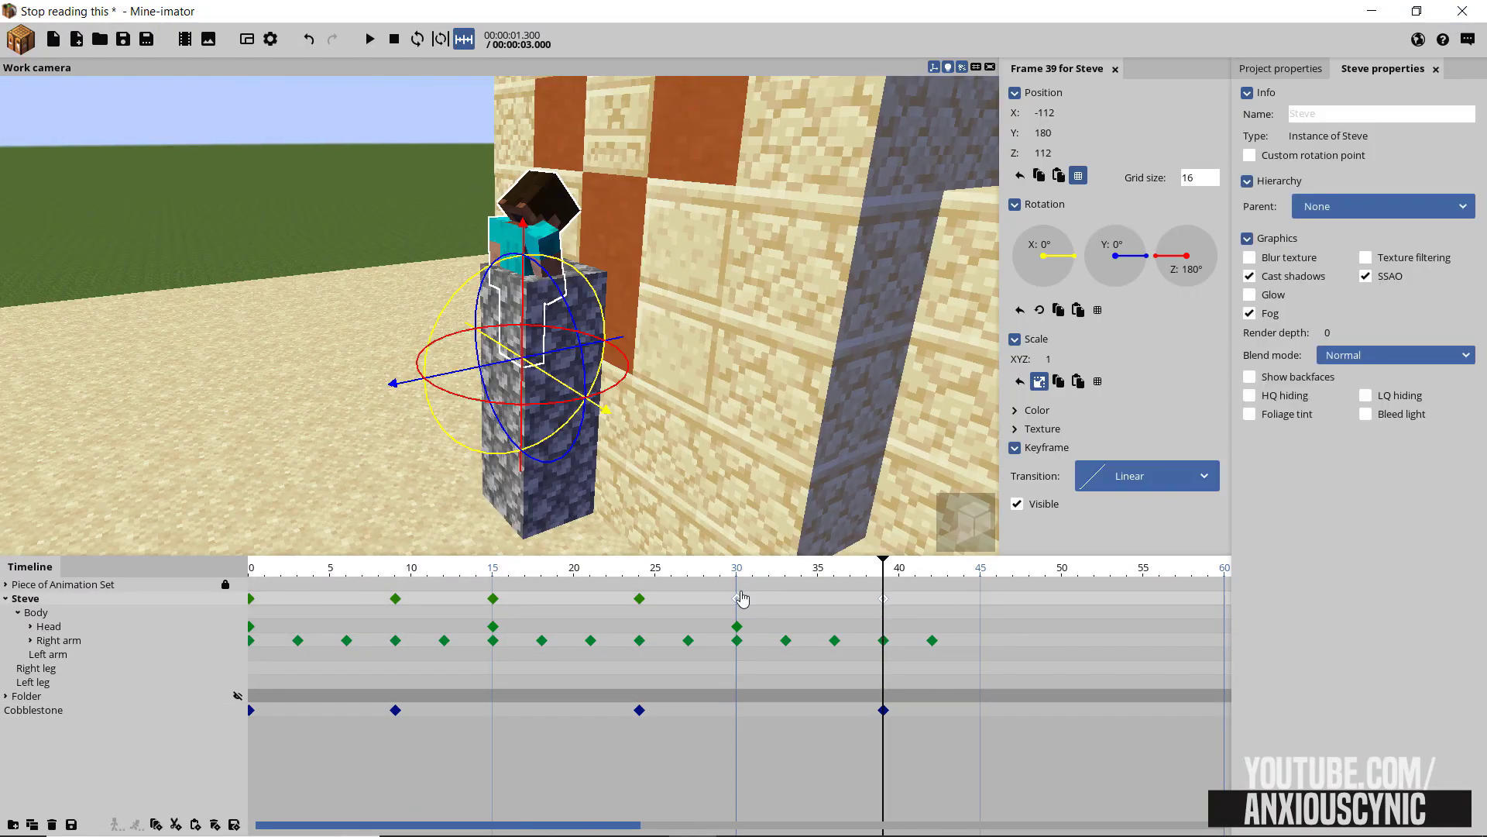
left_click(738, 586)
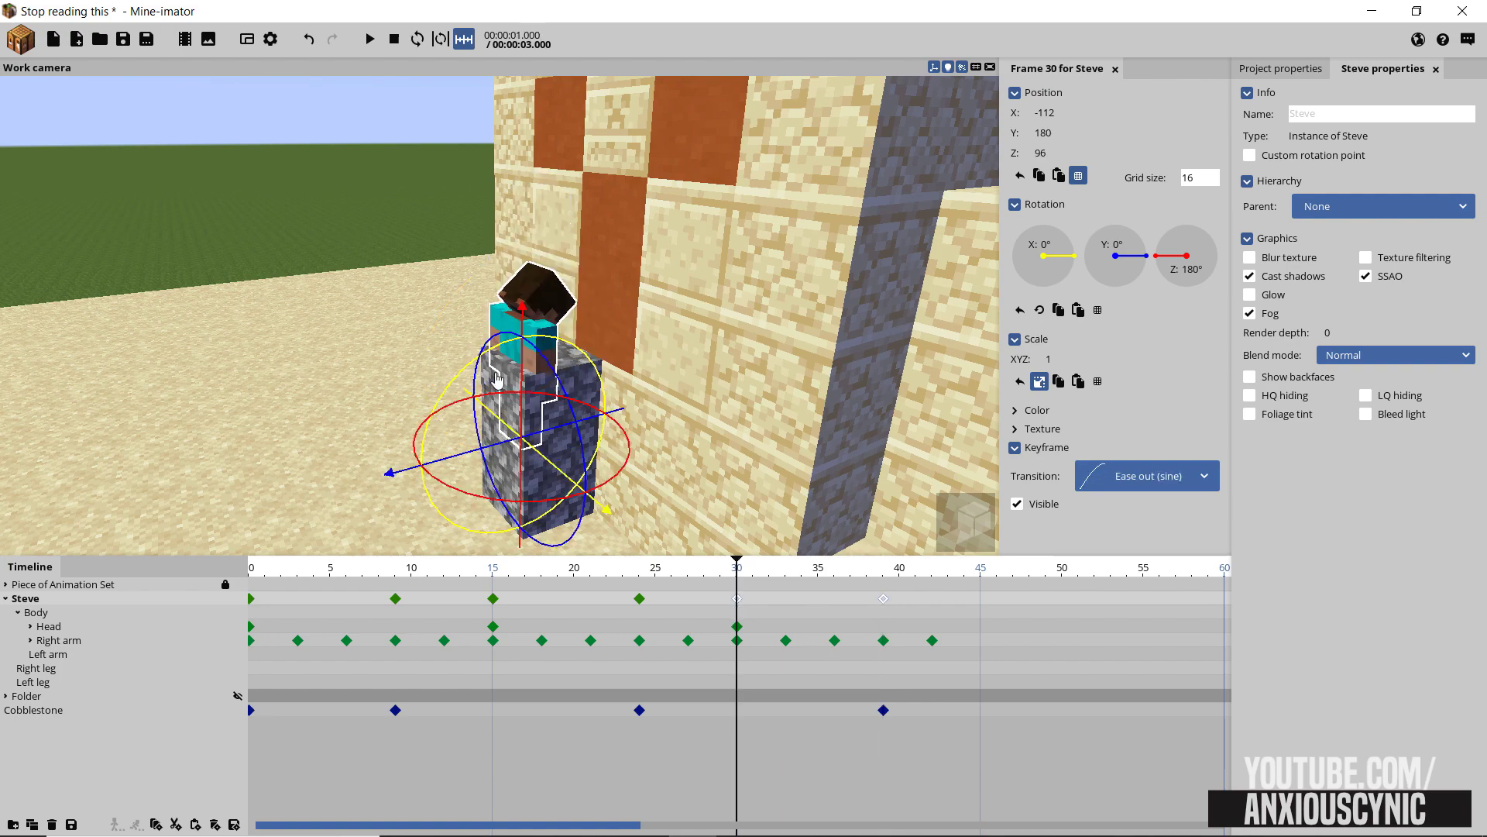
left_click_drag(526, 373, 536, 251)
key("ctrl+z")
key("ctrl+z")
key("ctrl+y")
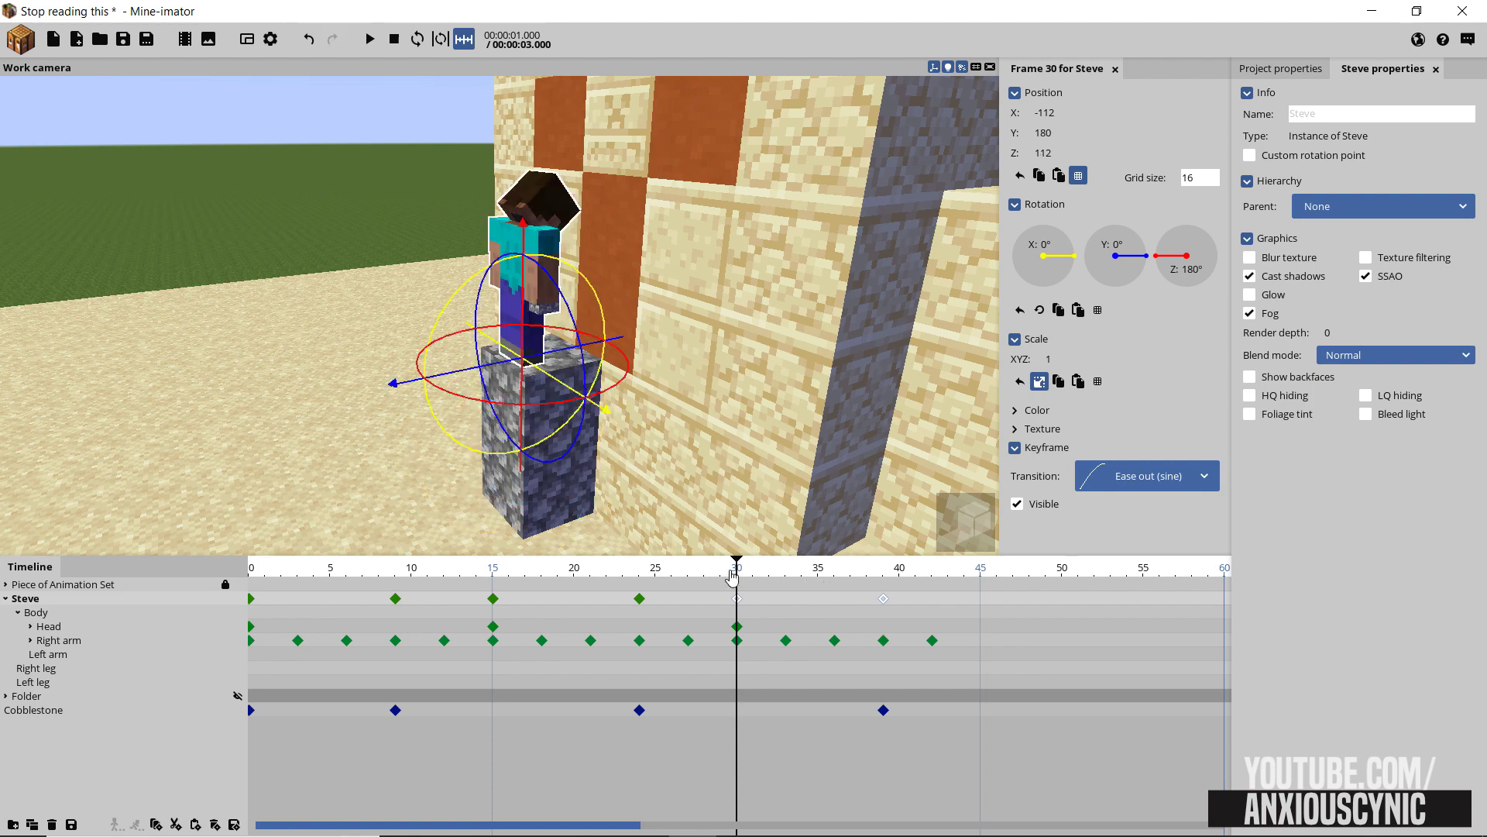
Play back the three block placements from frame 0 and save the project
left_click_drag(731, 572, 249, 559)
left_click_drag(725, 329, 690, 294)
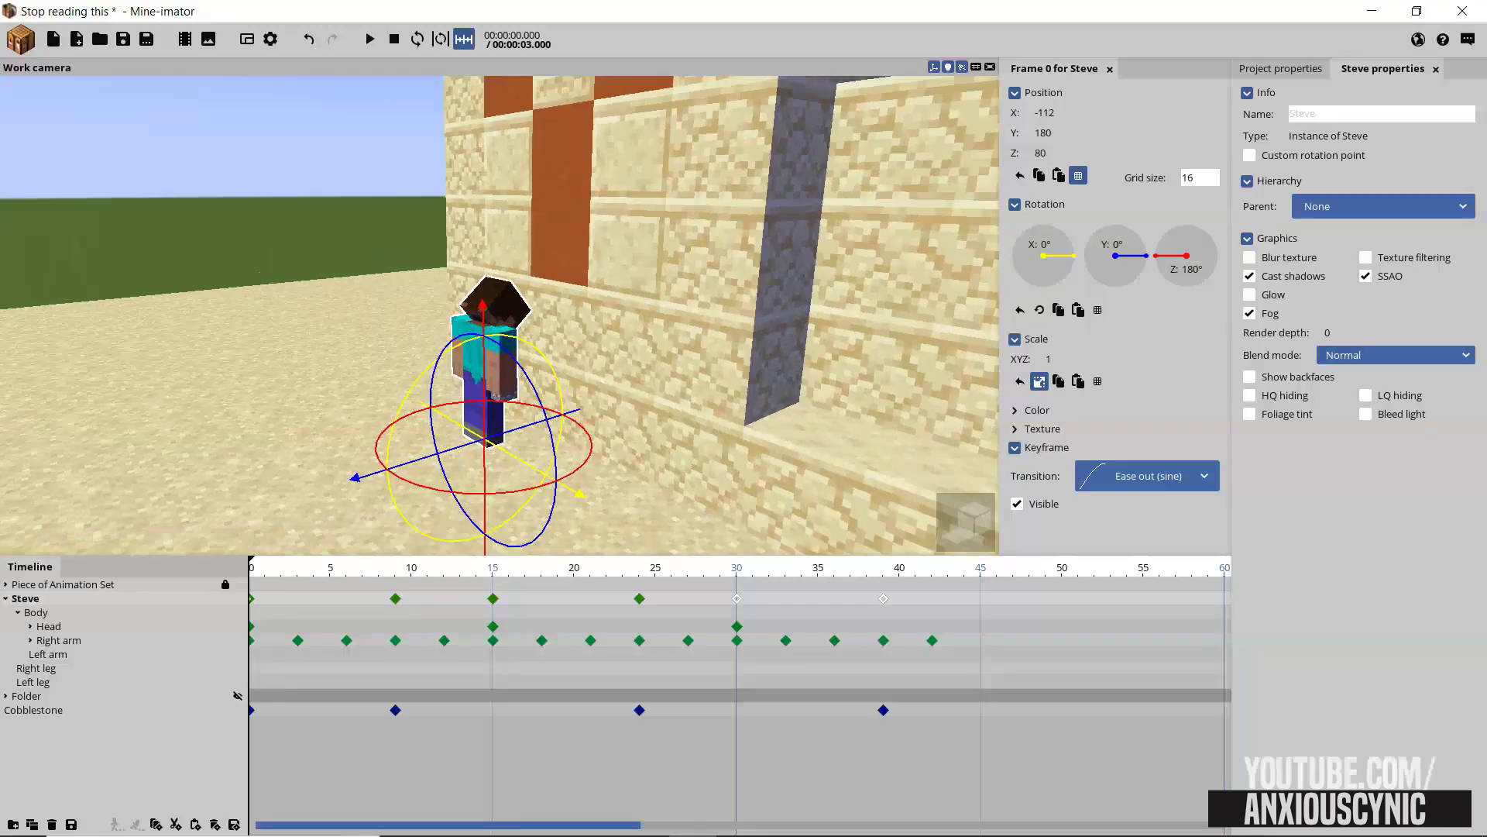
right_click_drag(457, 279, 746, 321)
key("space")
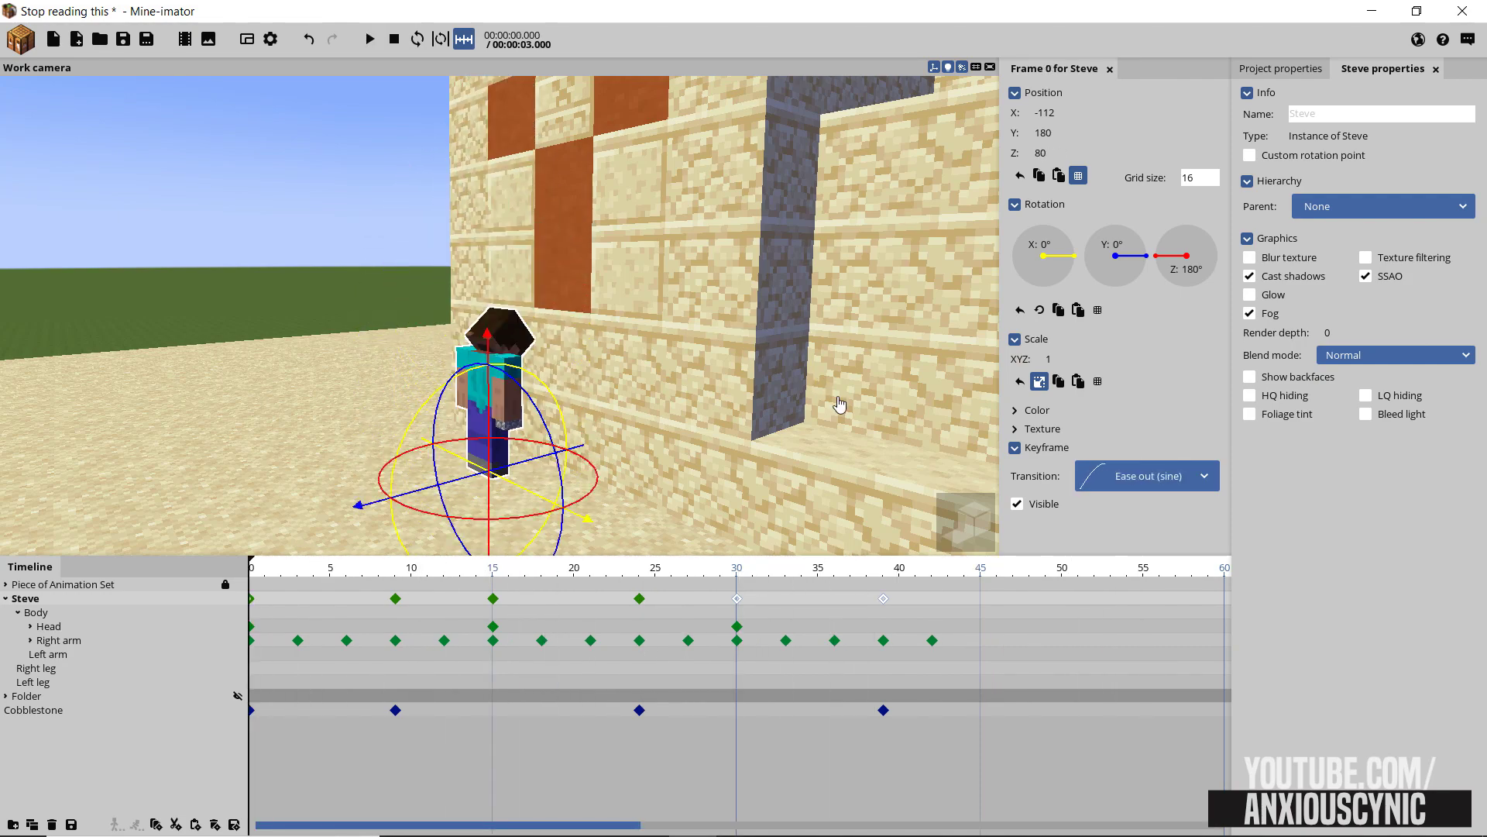
key("ctrl+s")
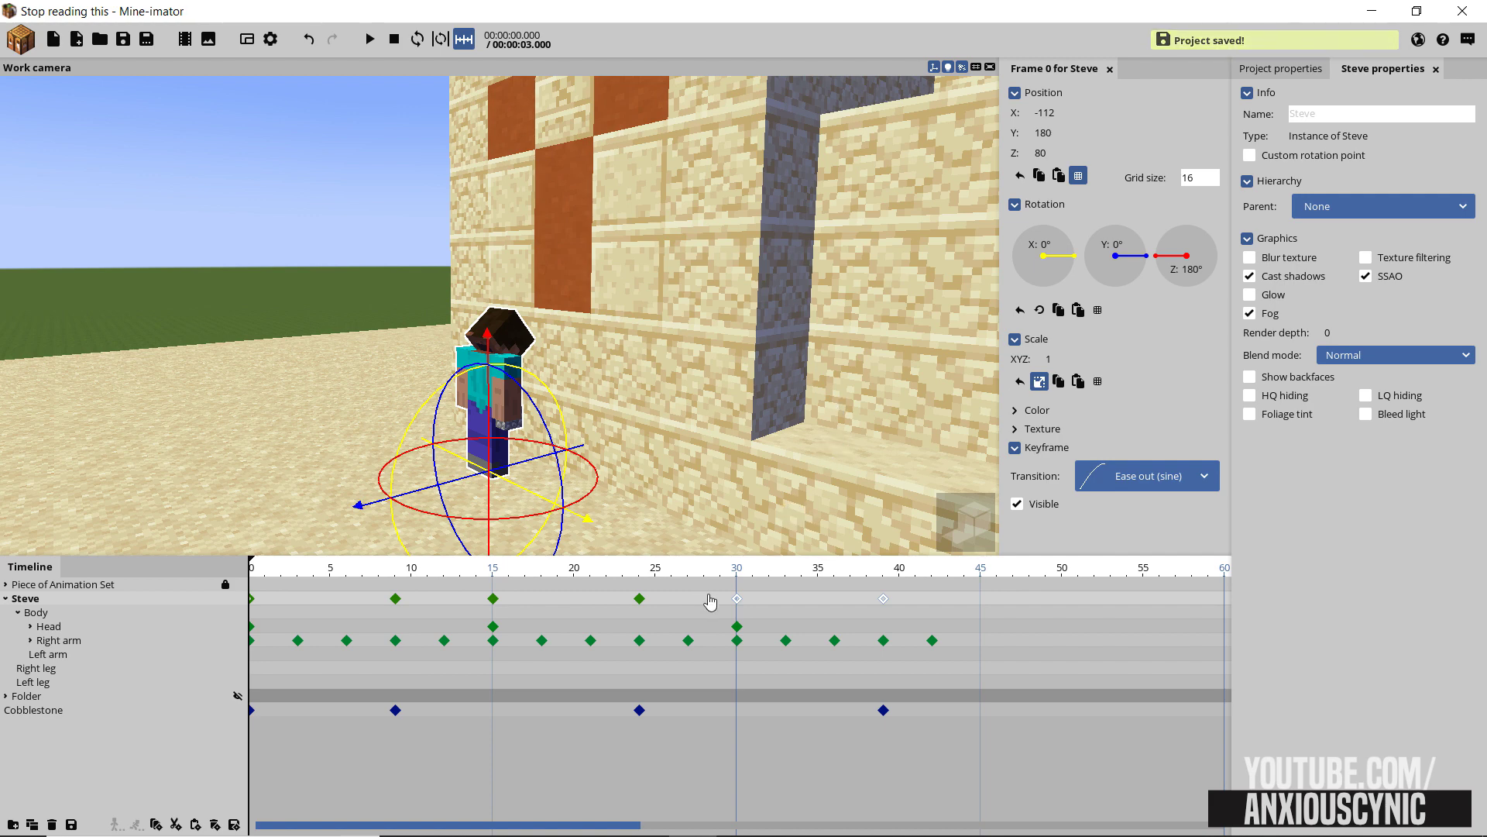
Copy all Steve, head and right arm keyframes from frames 0–42 to frame 45
scroll(889, 624, "down", 5)
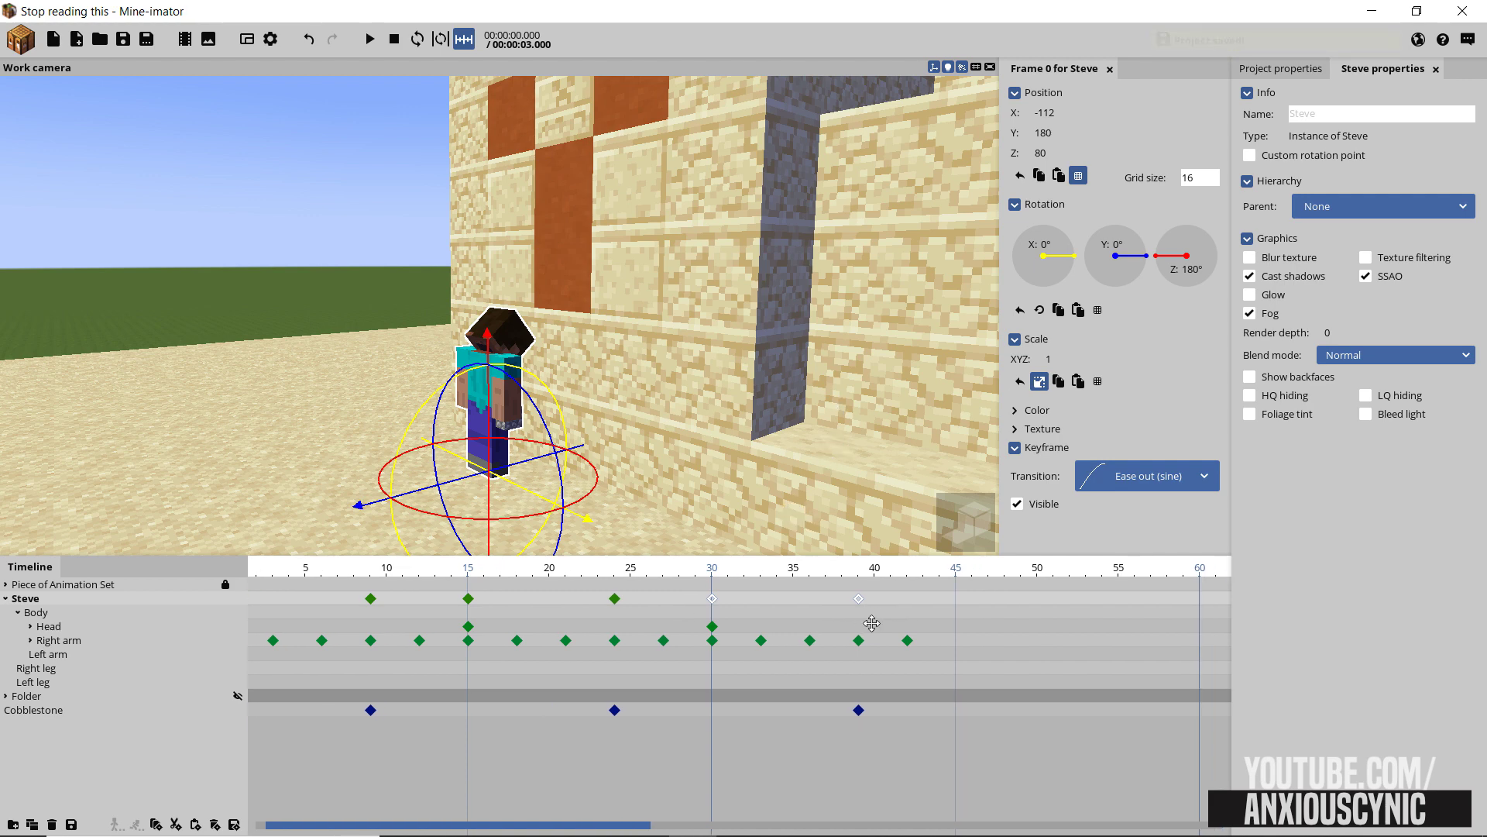
scroll(419, 641, "up", 4)
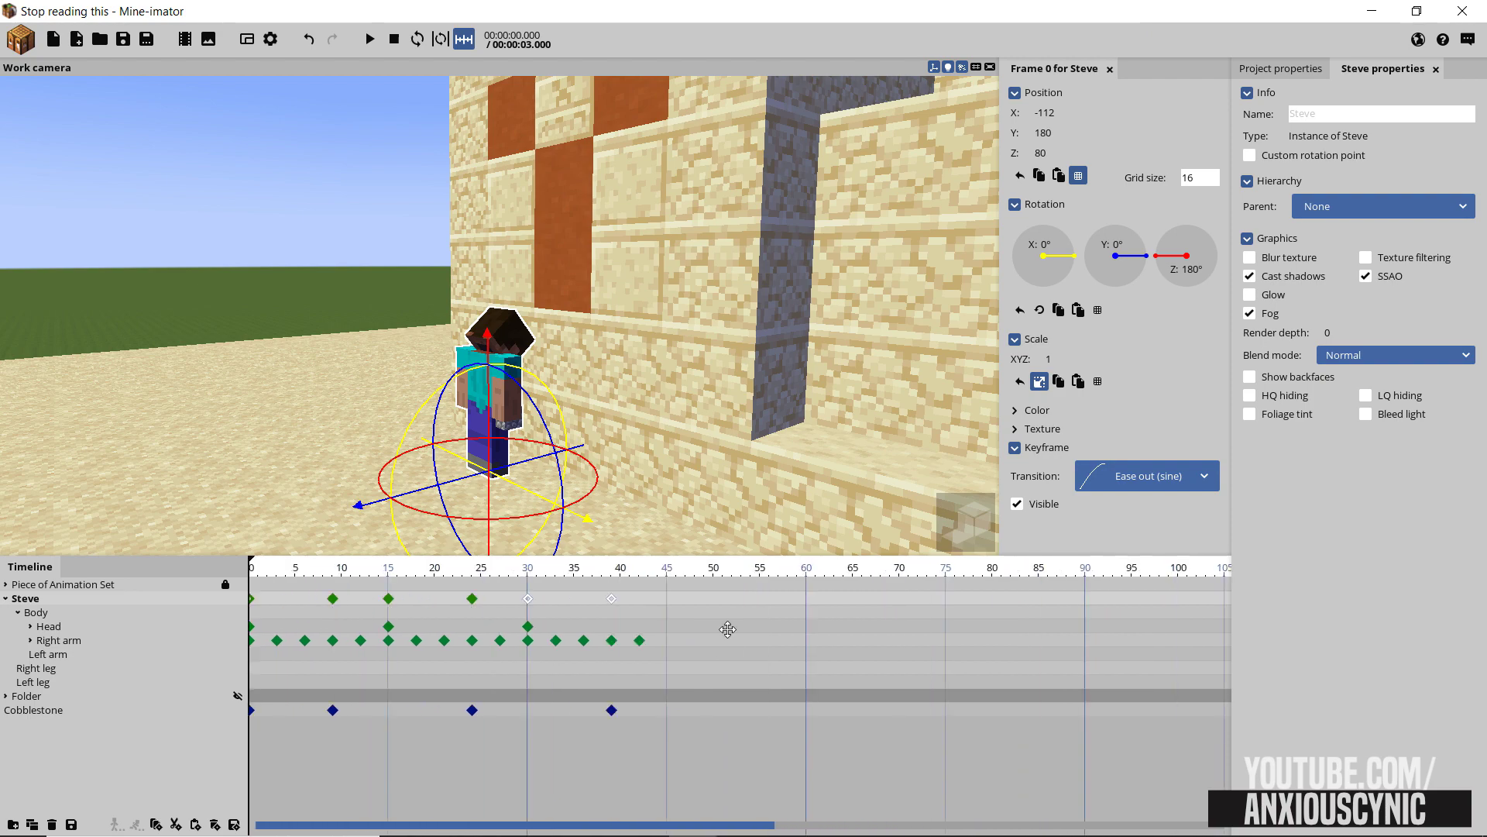
left_click_drag(680, 601, 236, 652)
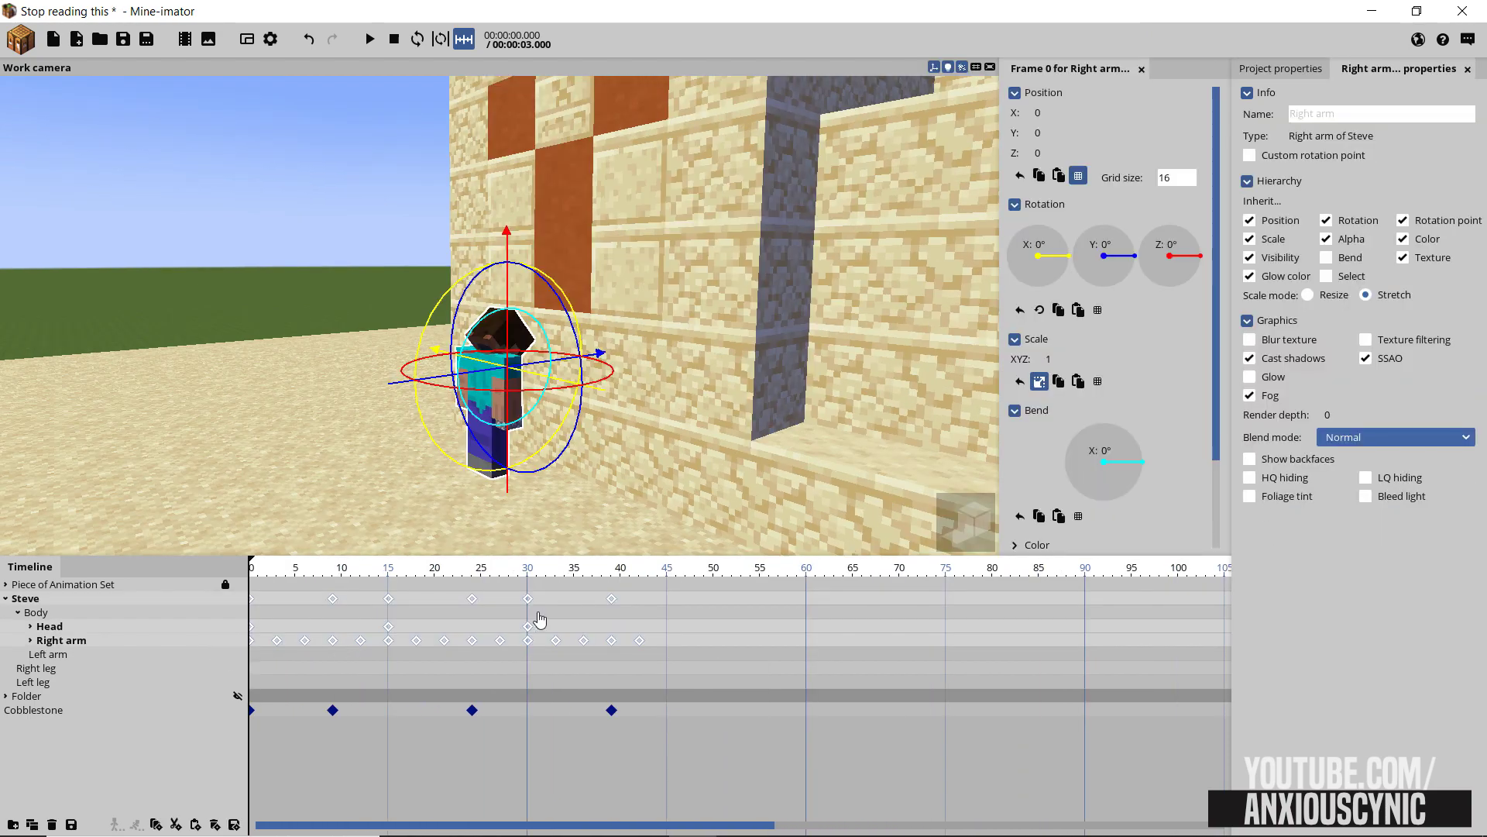
key("ctrl+v")
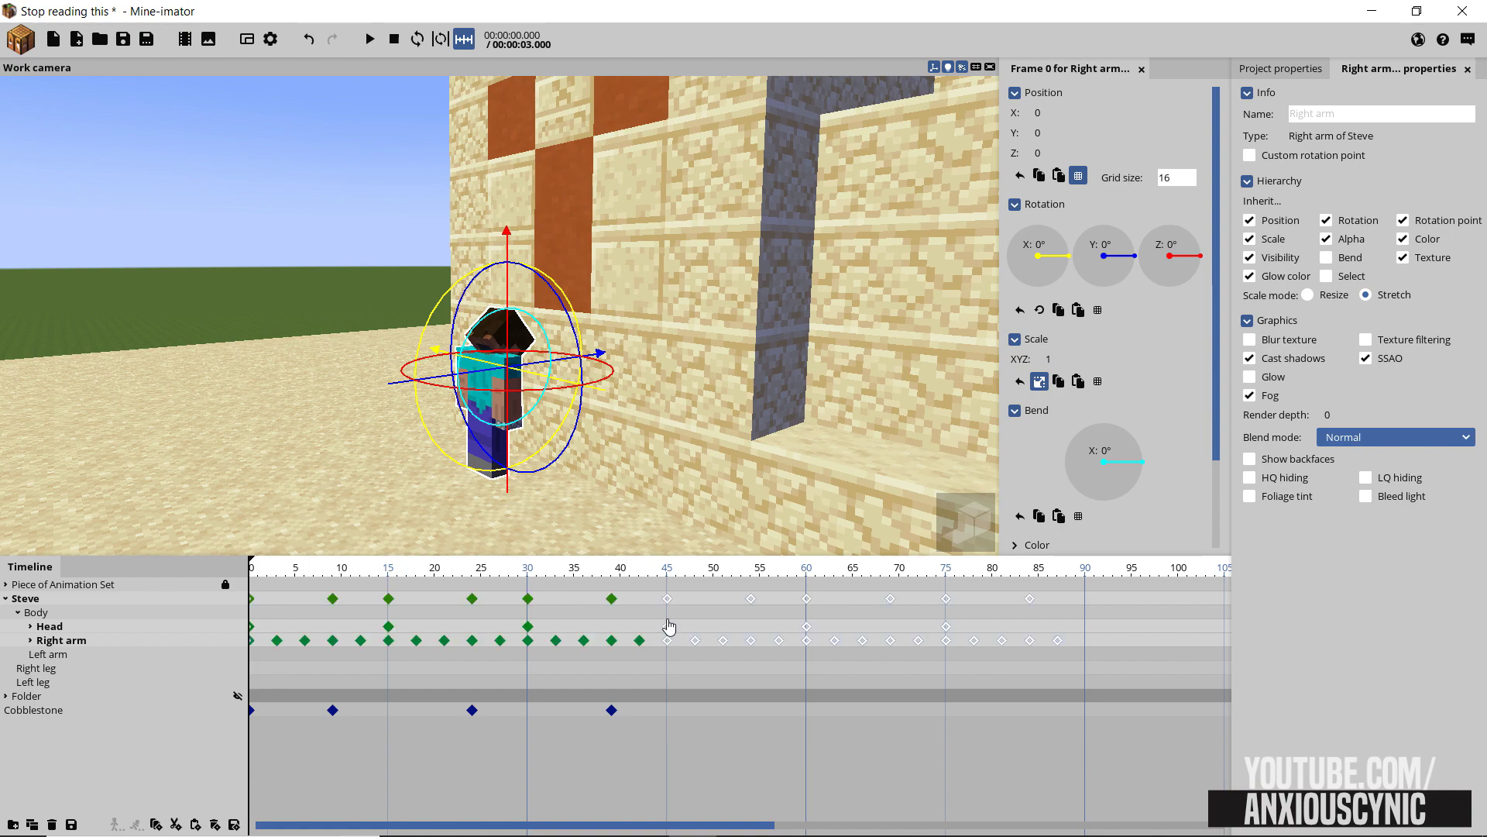
Raise Steve's keyframes at frames 45–84 together, bringing him to Z 128 at frame 45 to match his height at frame 39
left_click(667, 571)
left_click(611, 600)
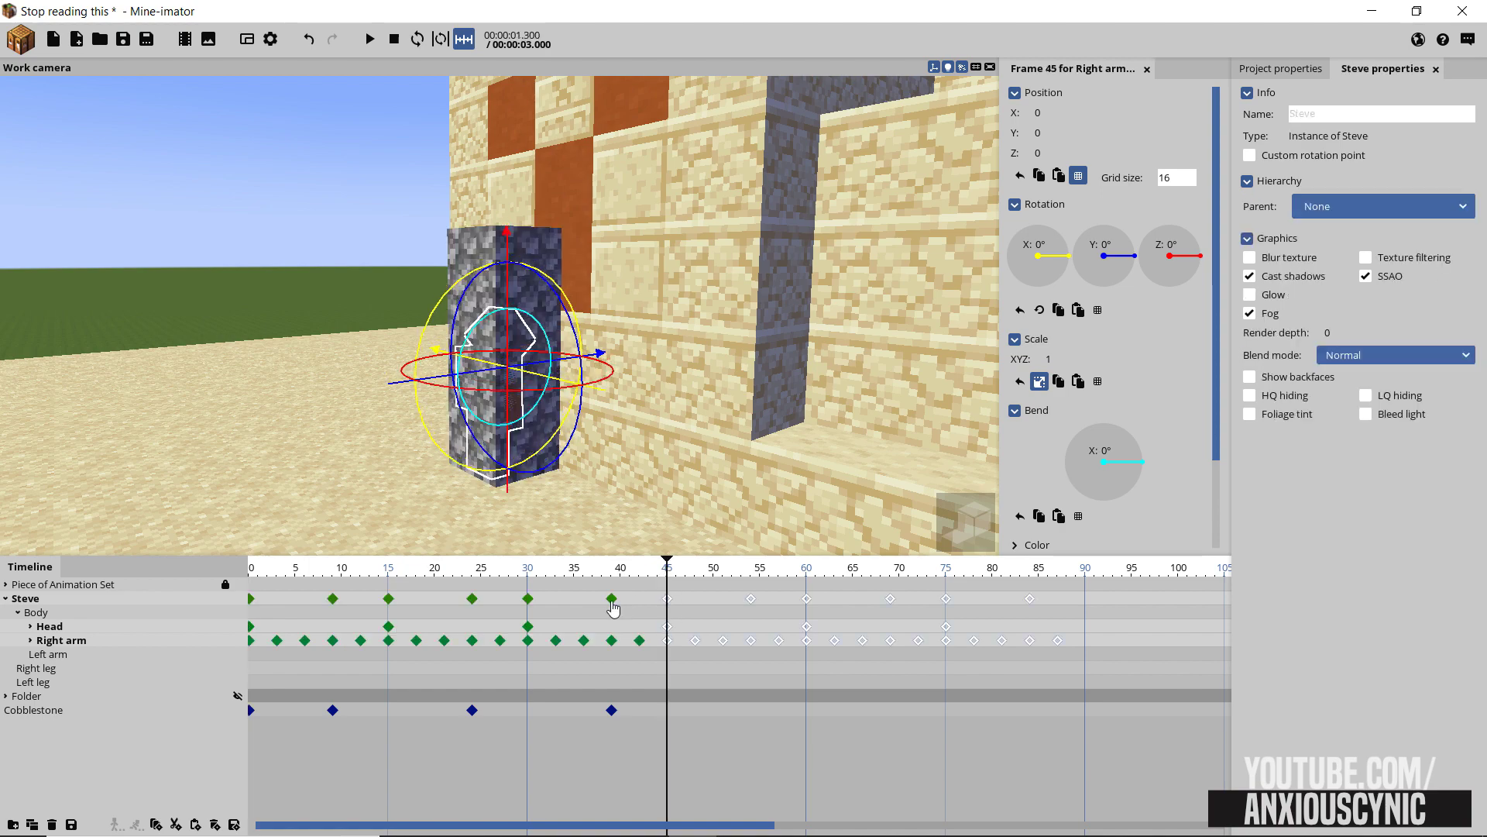
left_click(612, 601)
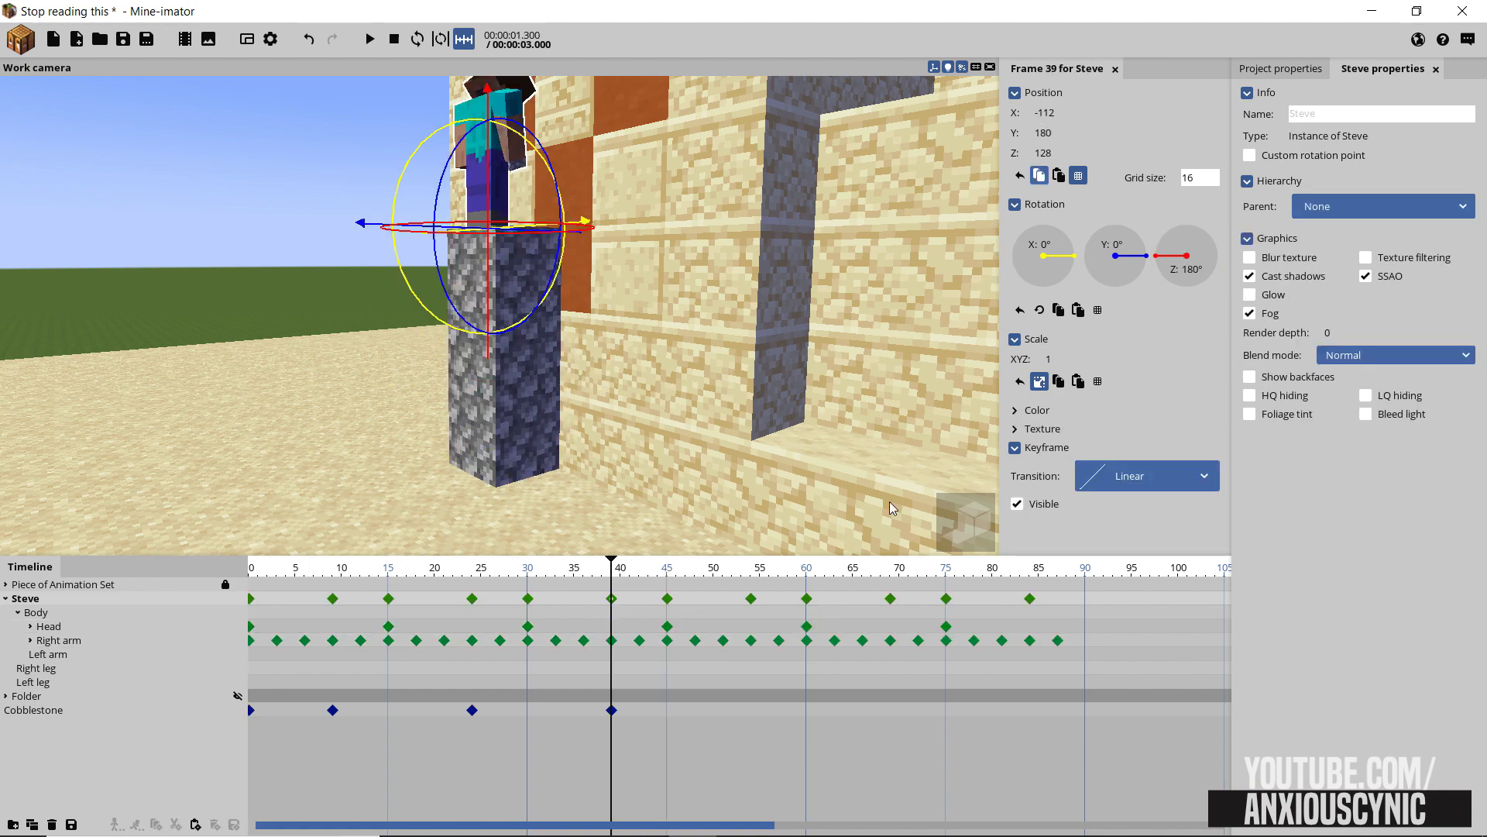
left_click_drag(662, 583, 1100, 608)
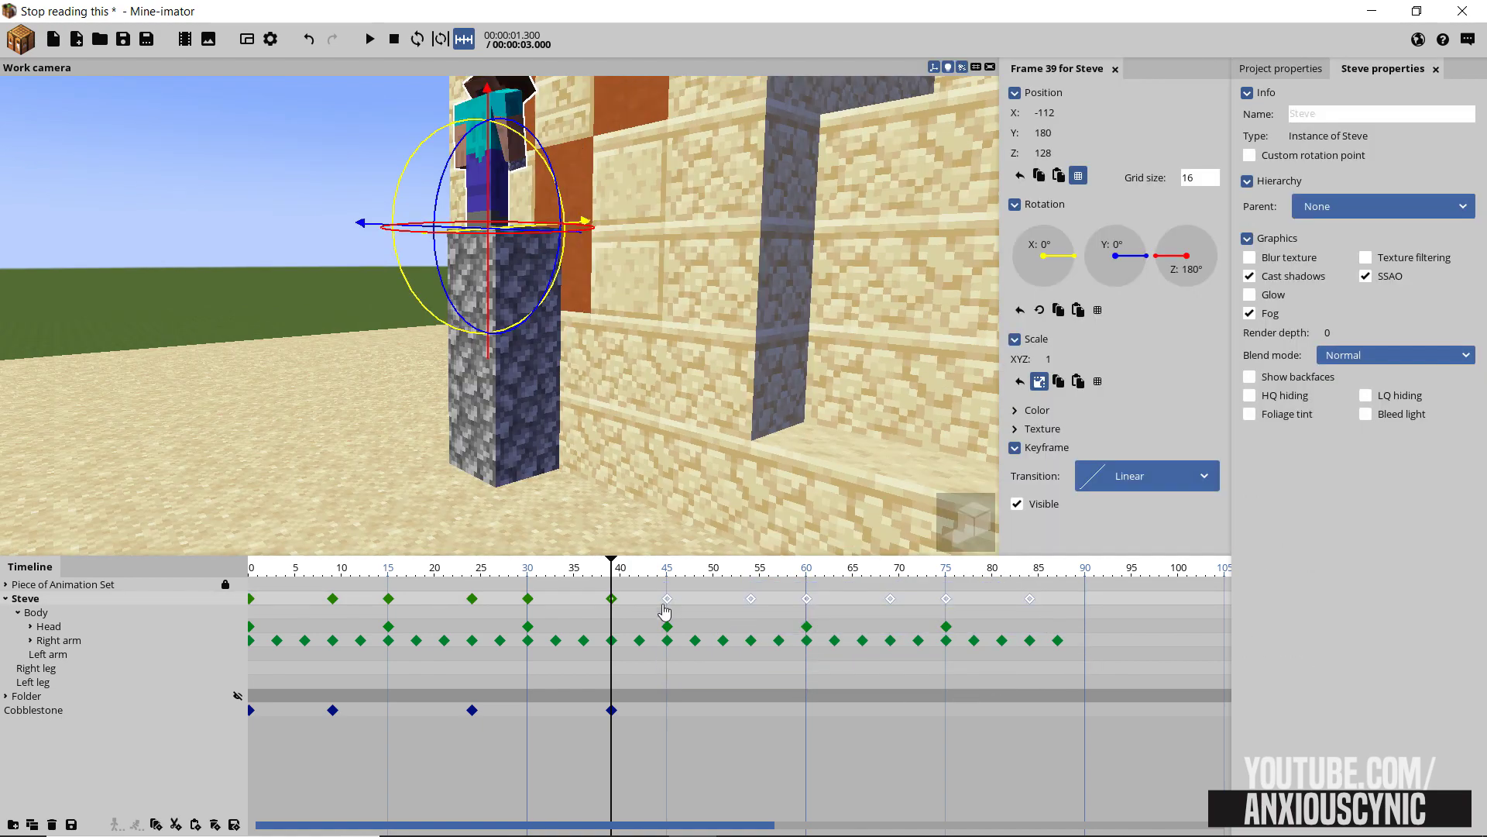
left_click(662, 573)
left_click(666, 573)
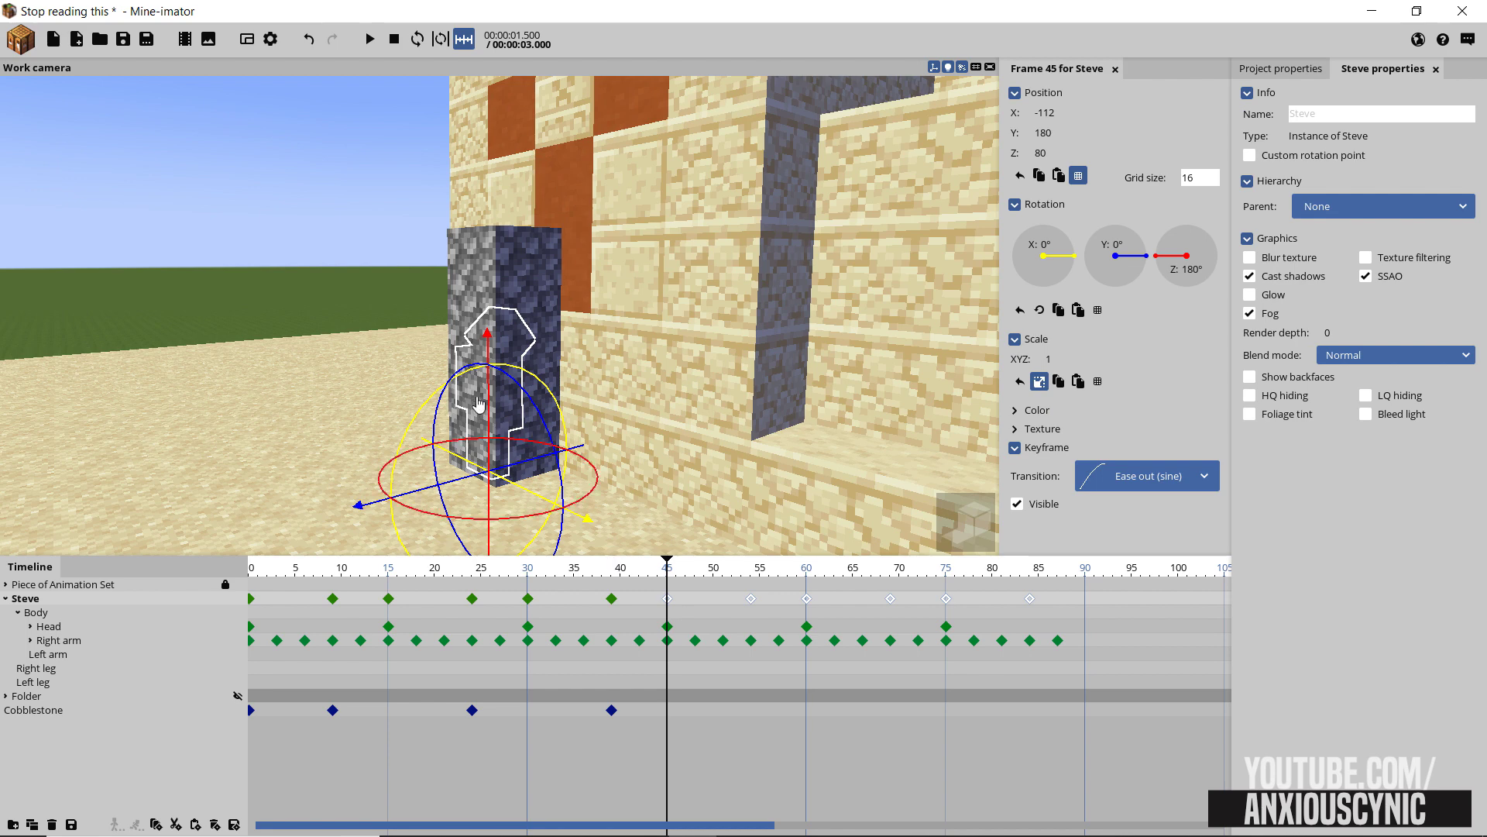
left_click_drag(479, 404, 493, 182)
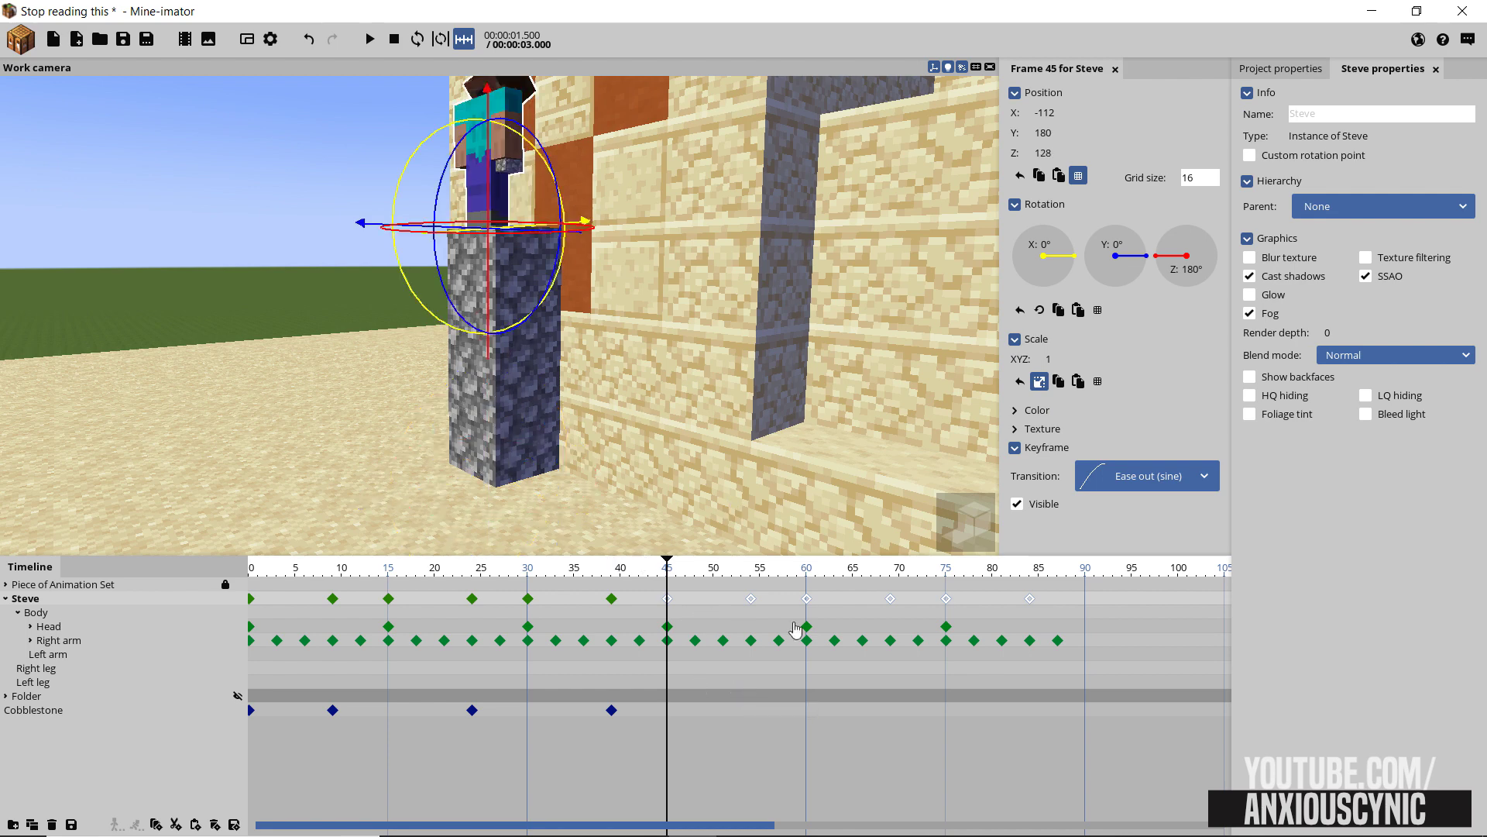
Raise the cobblestone column to Z 144 at frame 60, further at frame 75, and to Z 176 at frame 84
left_click(809, 714)
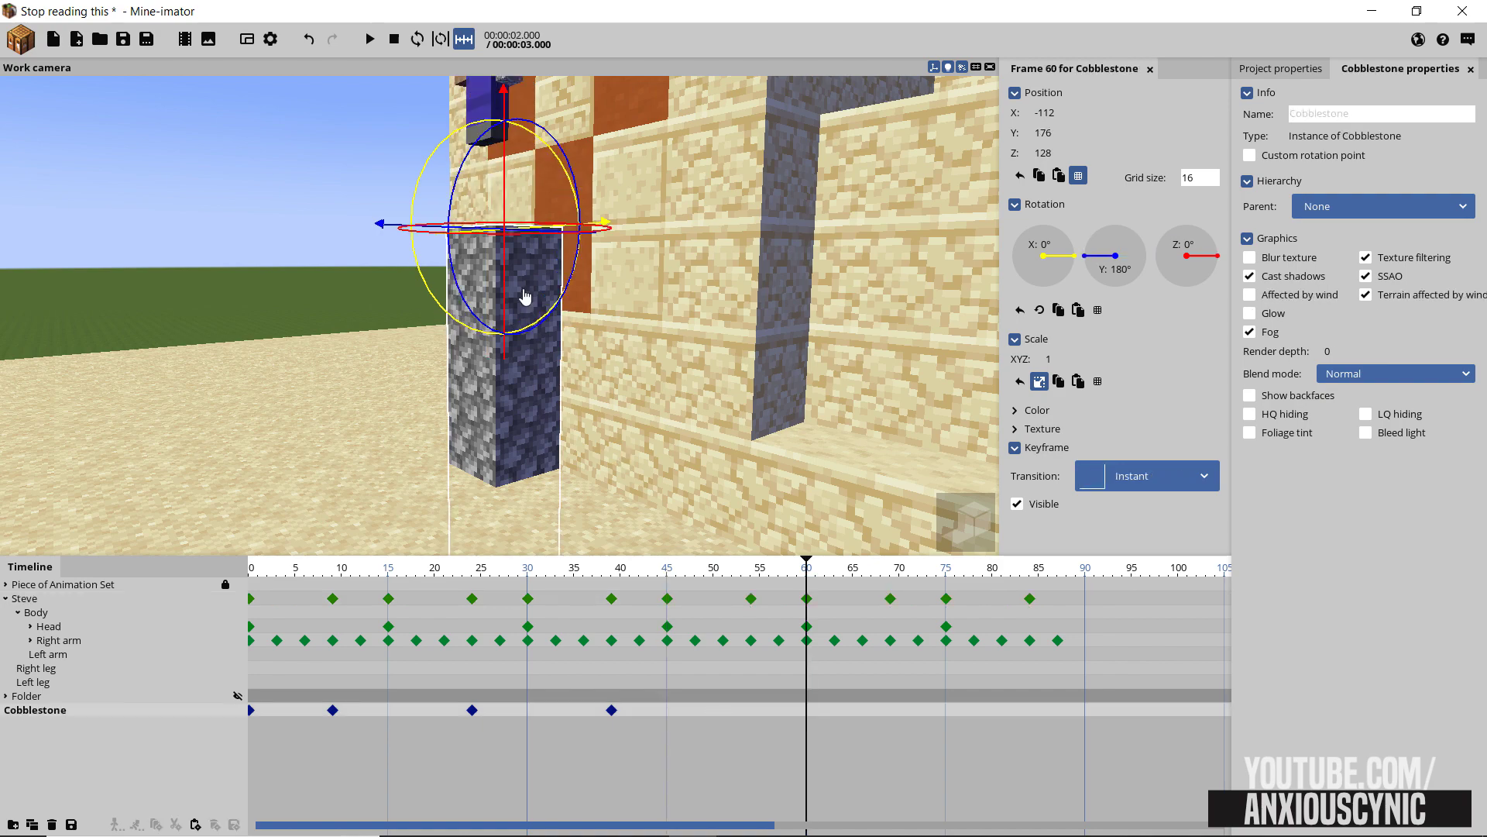
left_click_drag(501, 278, 503, 211)
left_click_drag(715, 281, 743, 372)
left_click(945, 716)
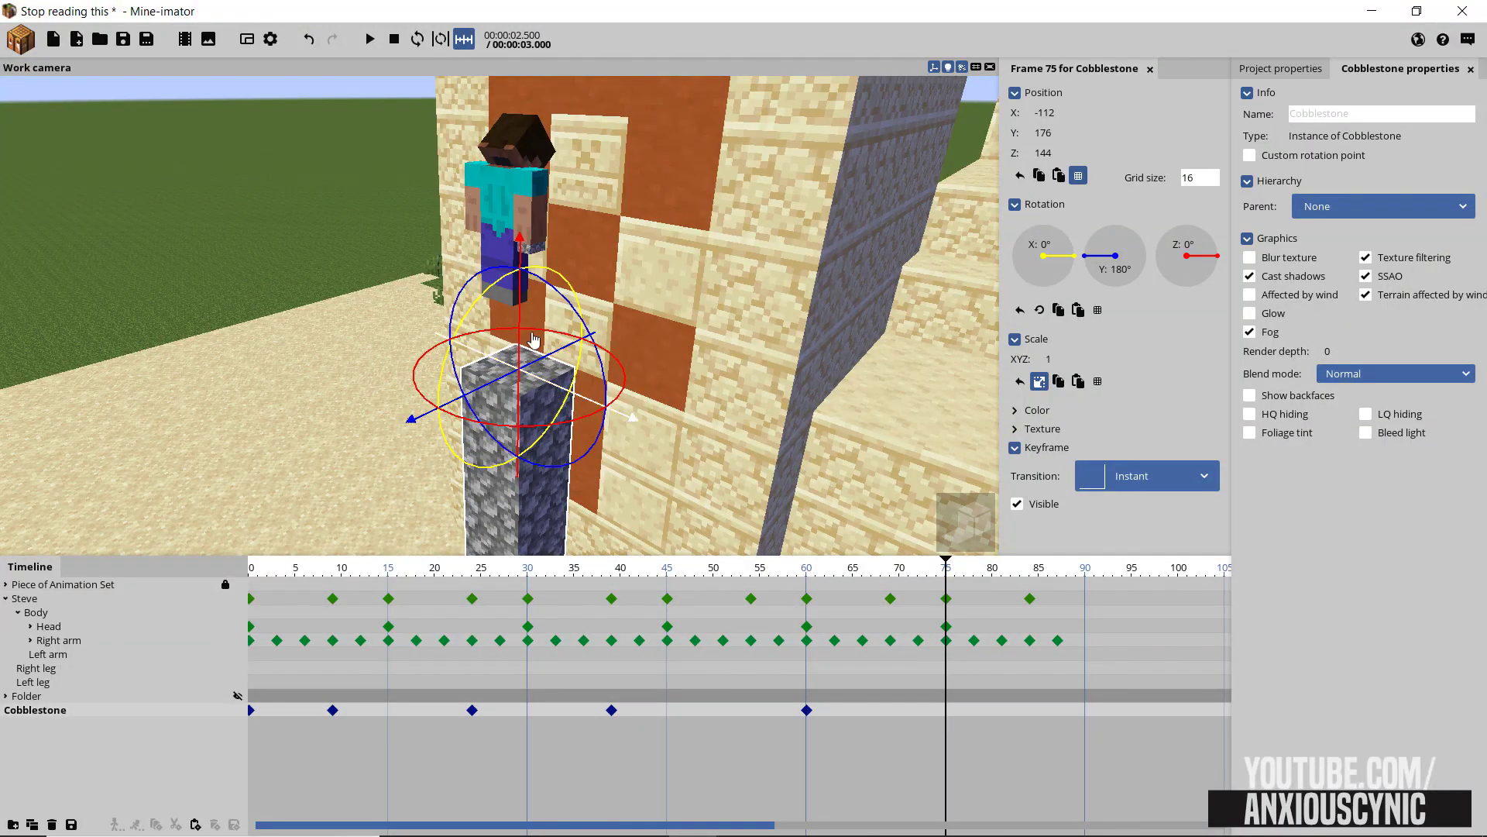
left_click_drag(523, 308, 532, 186)
left_click(1032, 716)
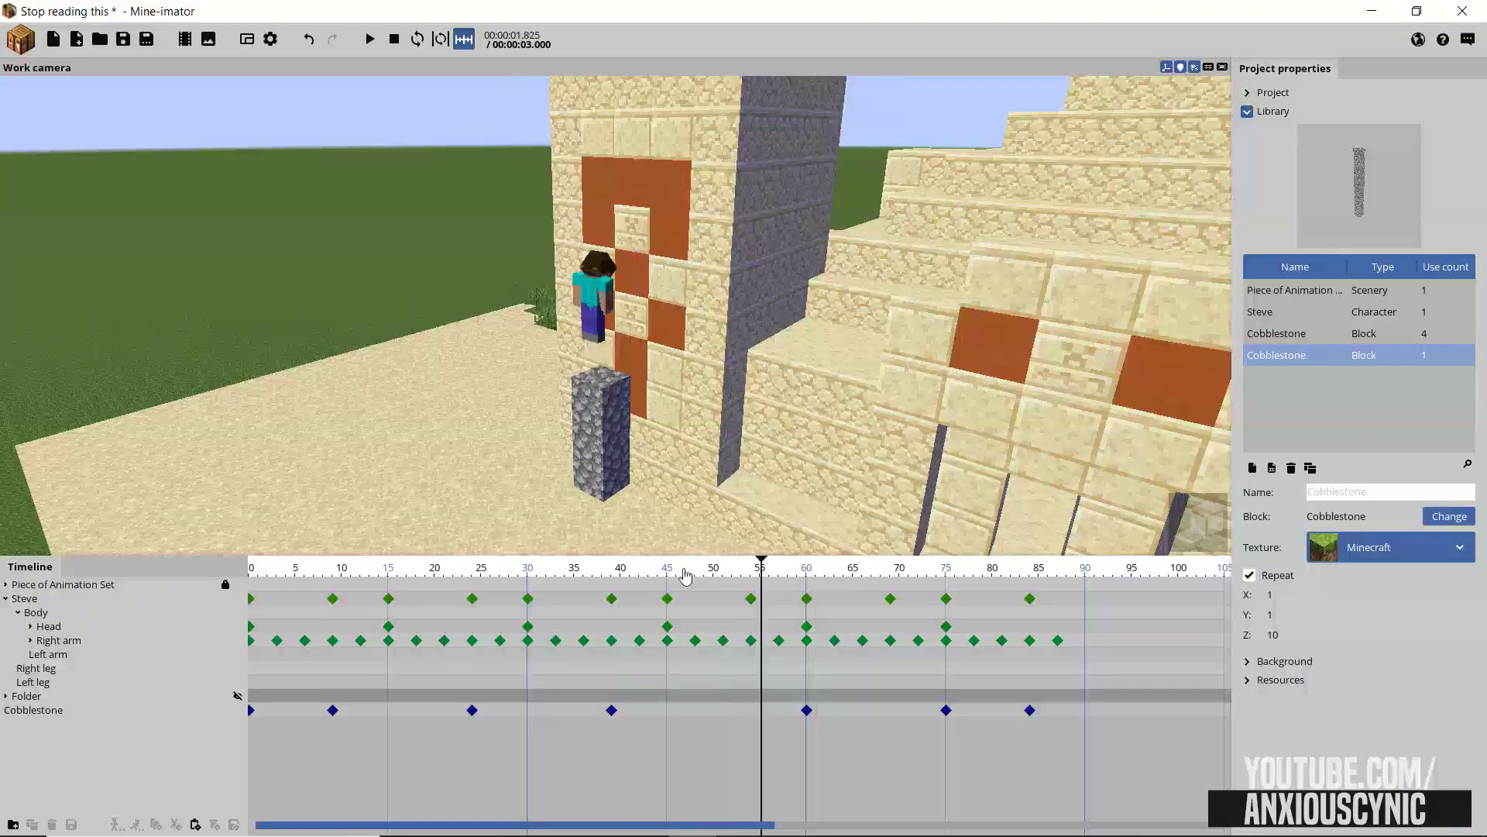
left_click_drag(757, 569, 653, 569)
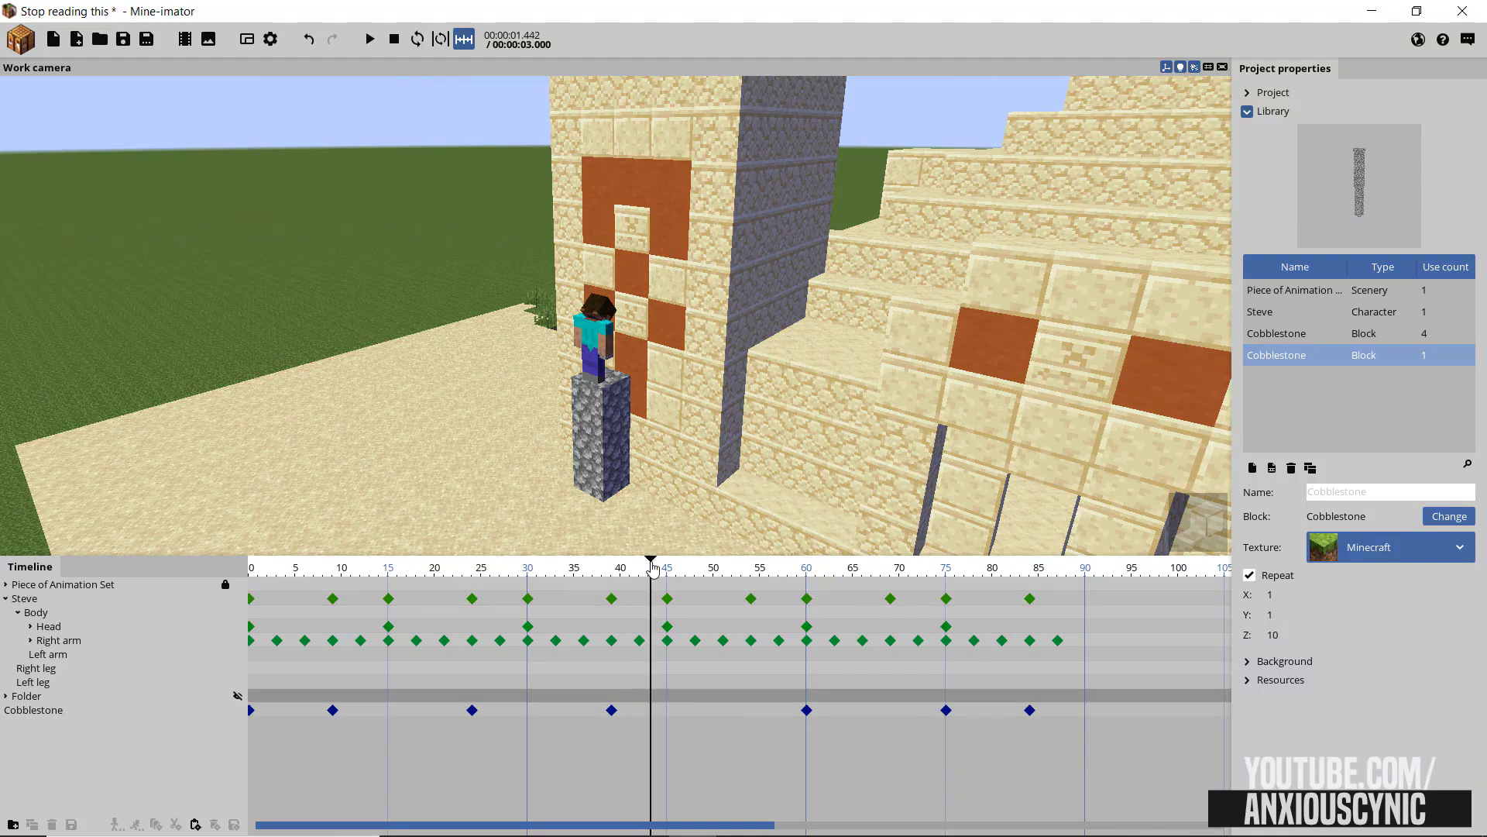
left_click_drag(611, 710, 666, 722)
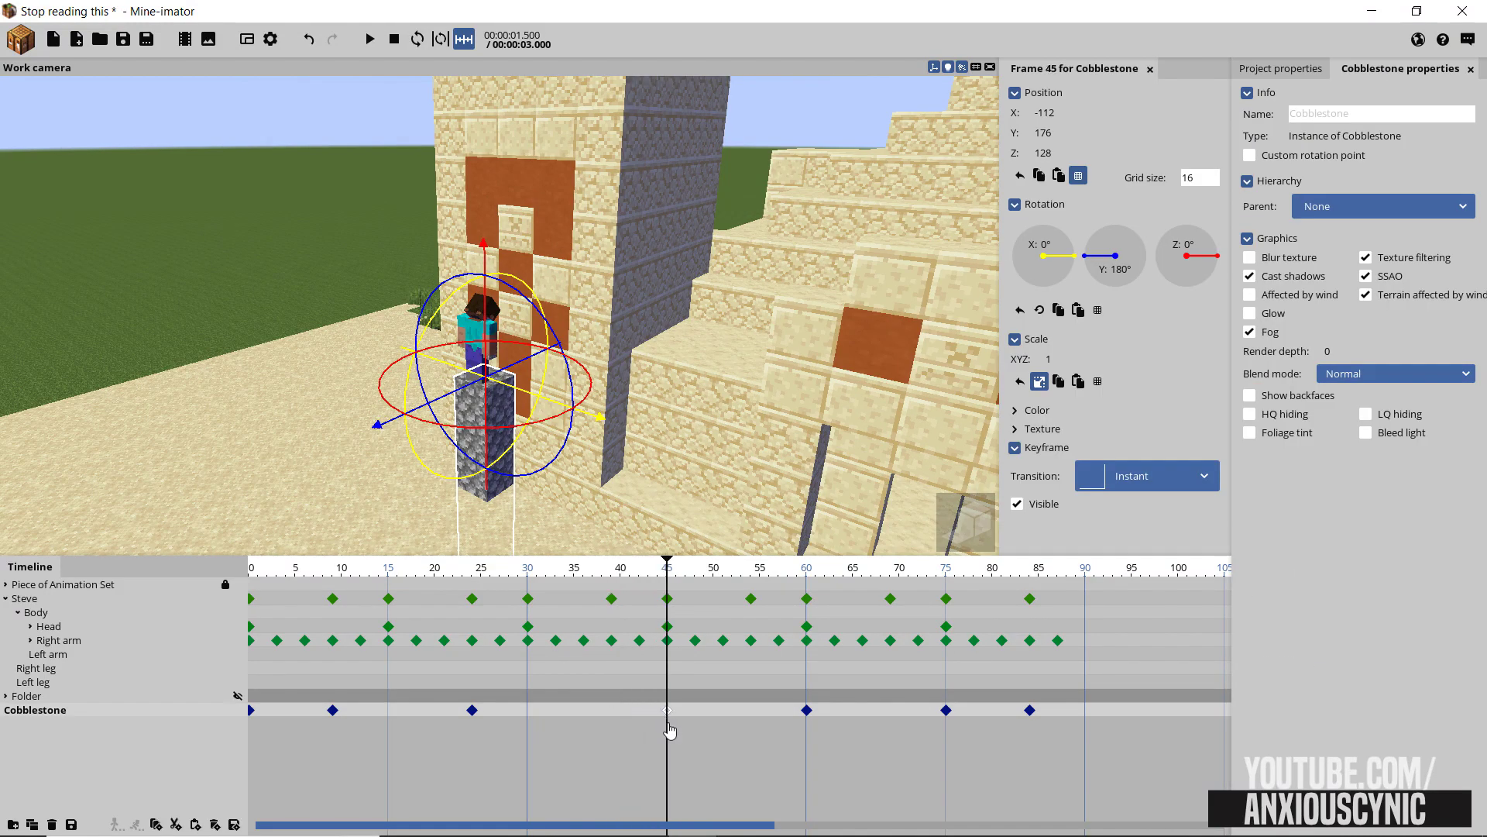
left_click(1029, 710)
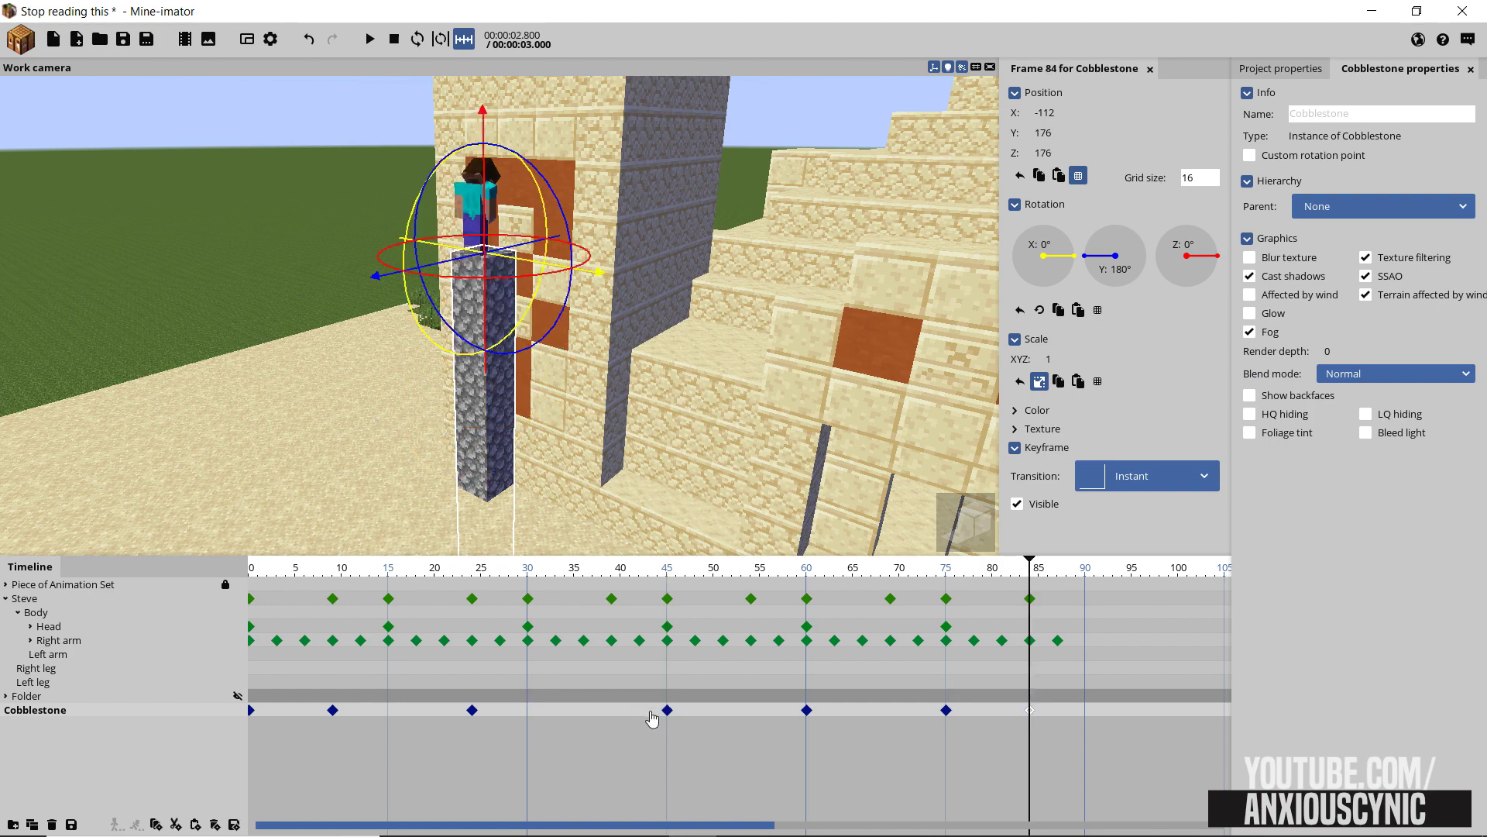
left_click_drag(667, 710, 612, 709)
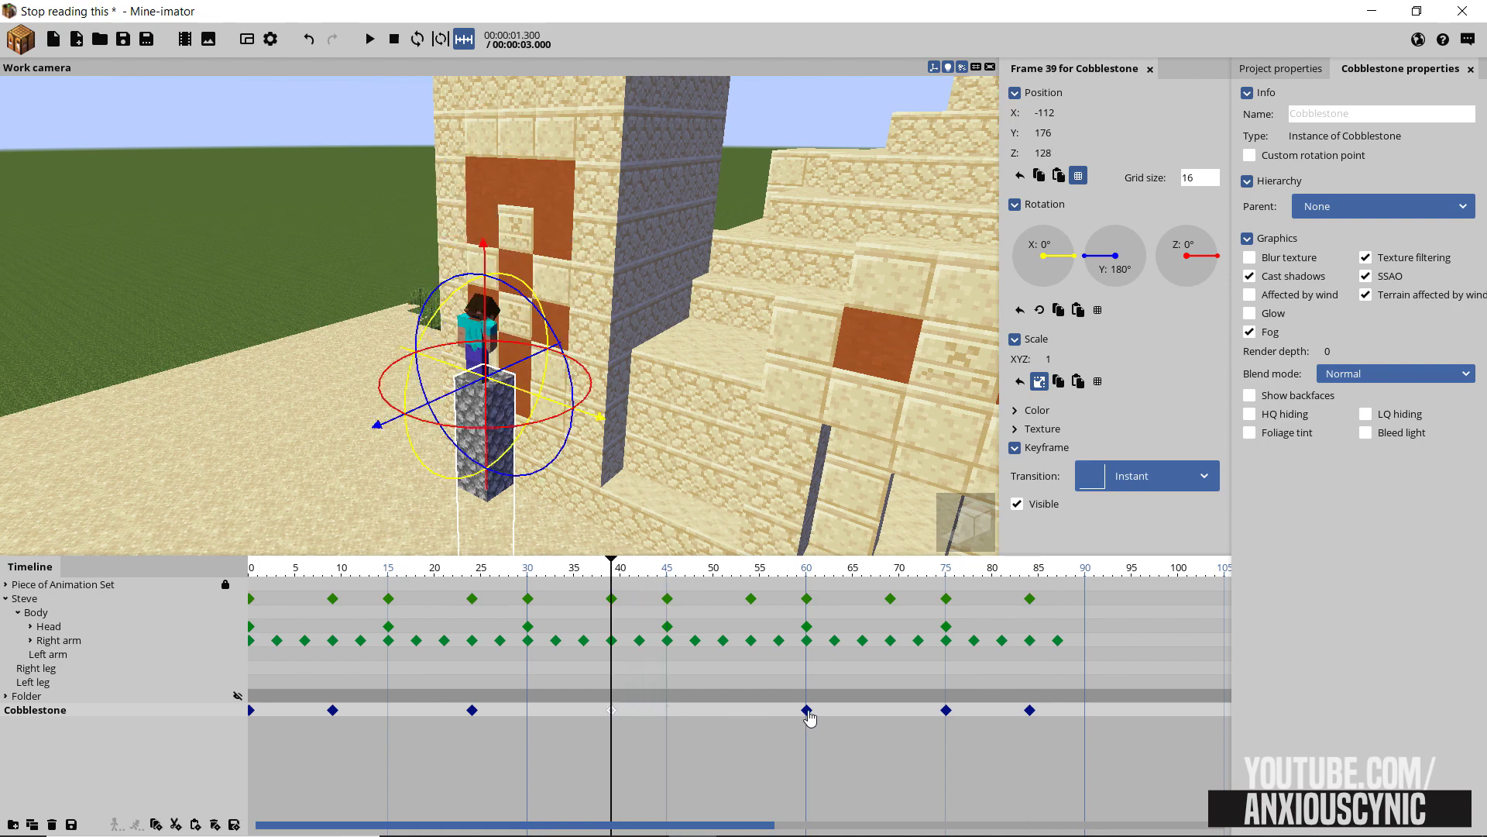
Move the cobblestone column's keyframe at frame 60 to frame 54 and its keyframe at frame 75 to frame 69
left_click_drag(808, 711, 751, 709)
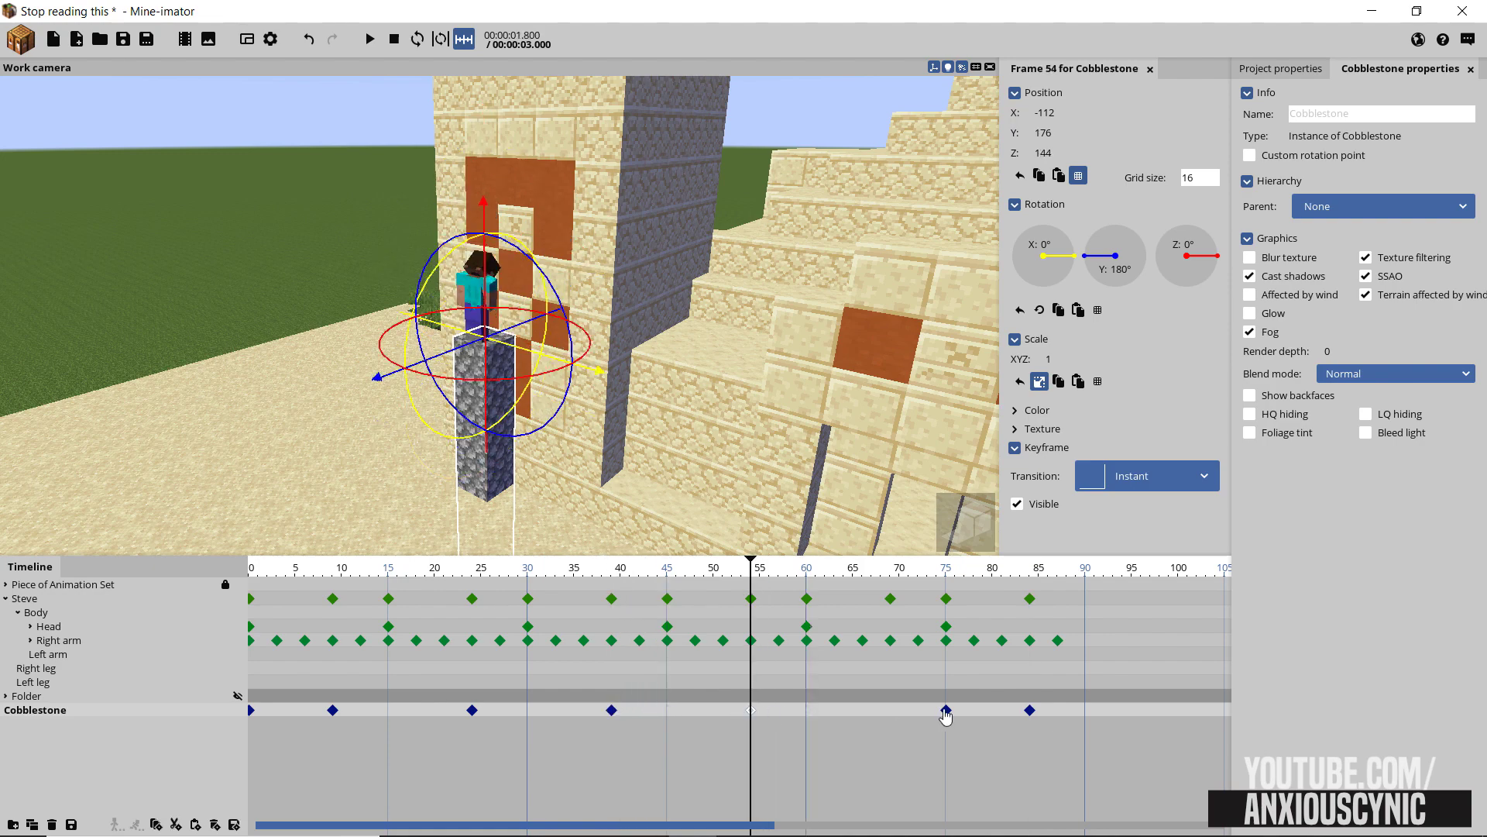
left_click_drag(946, 709, 890, 710)
Delete the head keyframes at frames 15, 30, 45, 60 and 75, and save the project
left_click(804, 628)
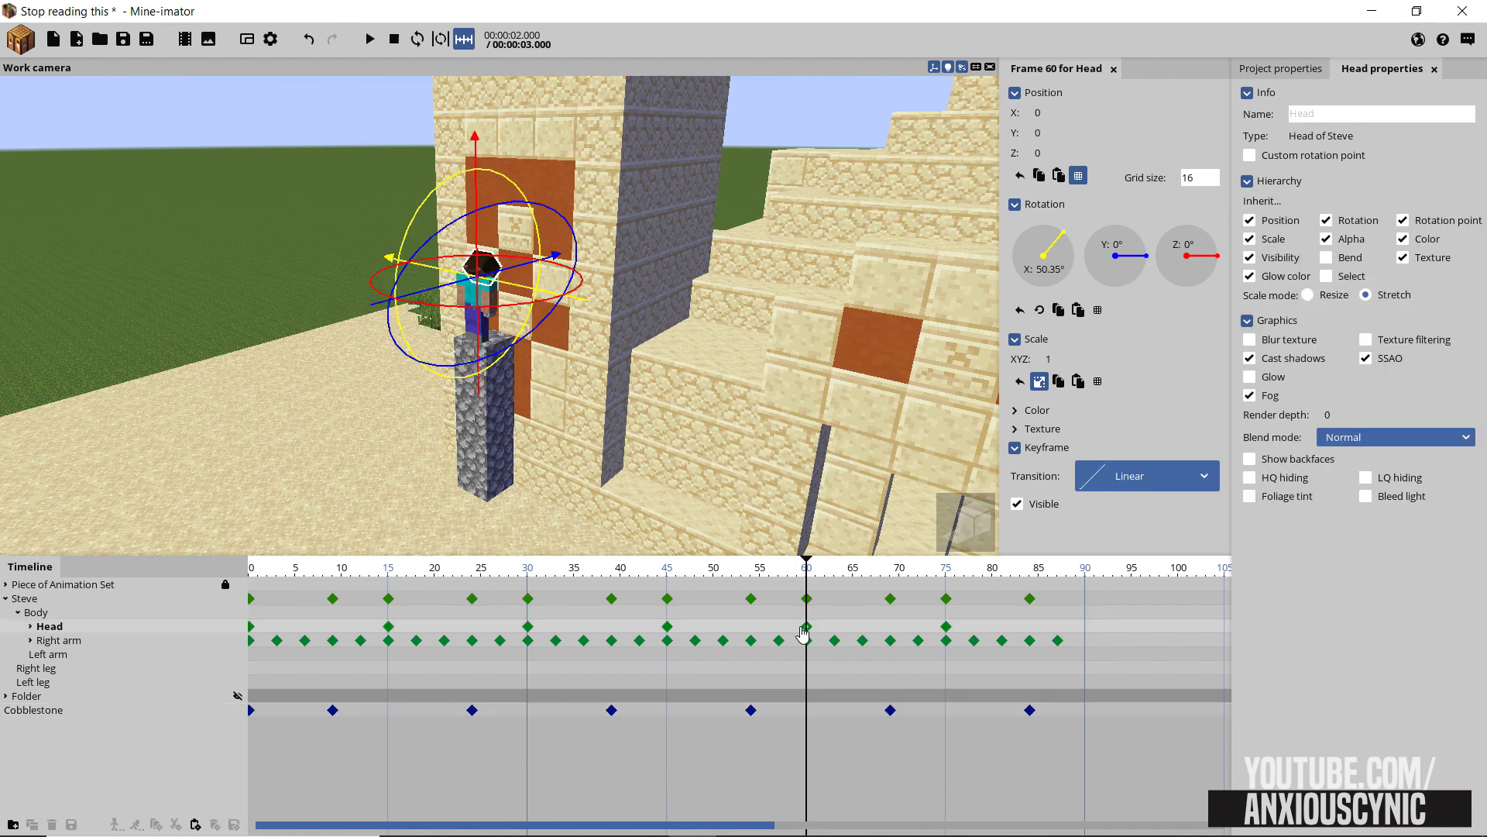
left_click_drag(965, 632, 341, 632)
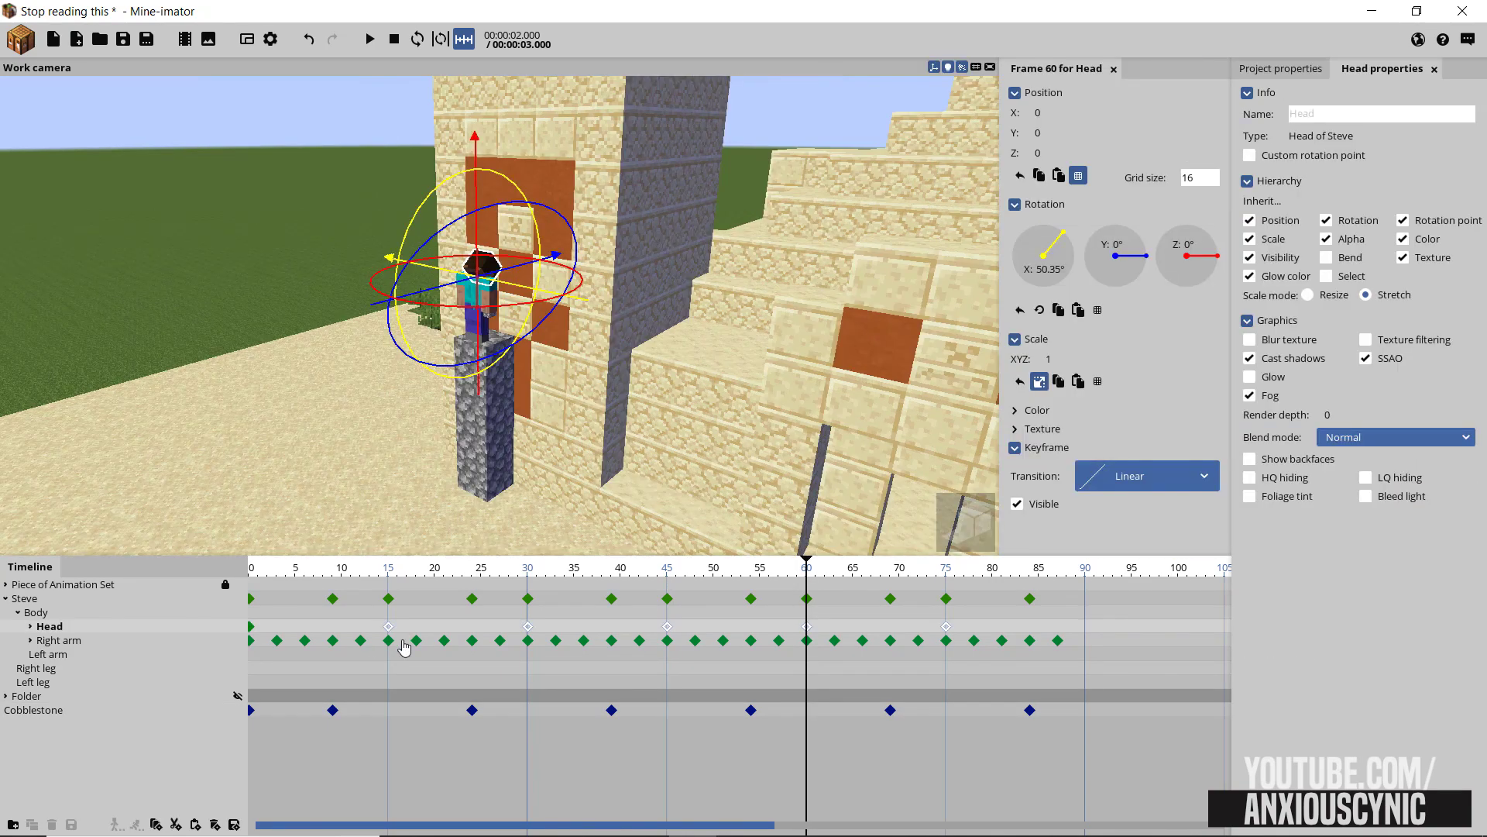
key("Delete")
left_click(1038, 590)
key("ctrl+s")
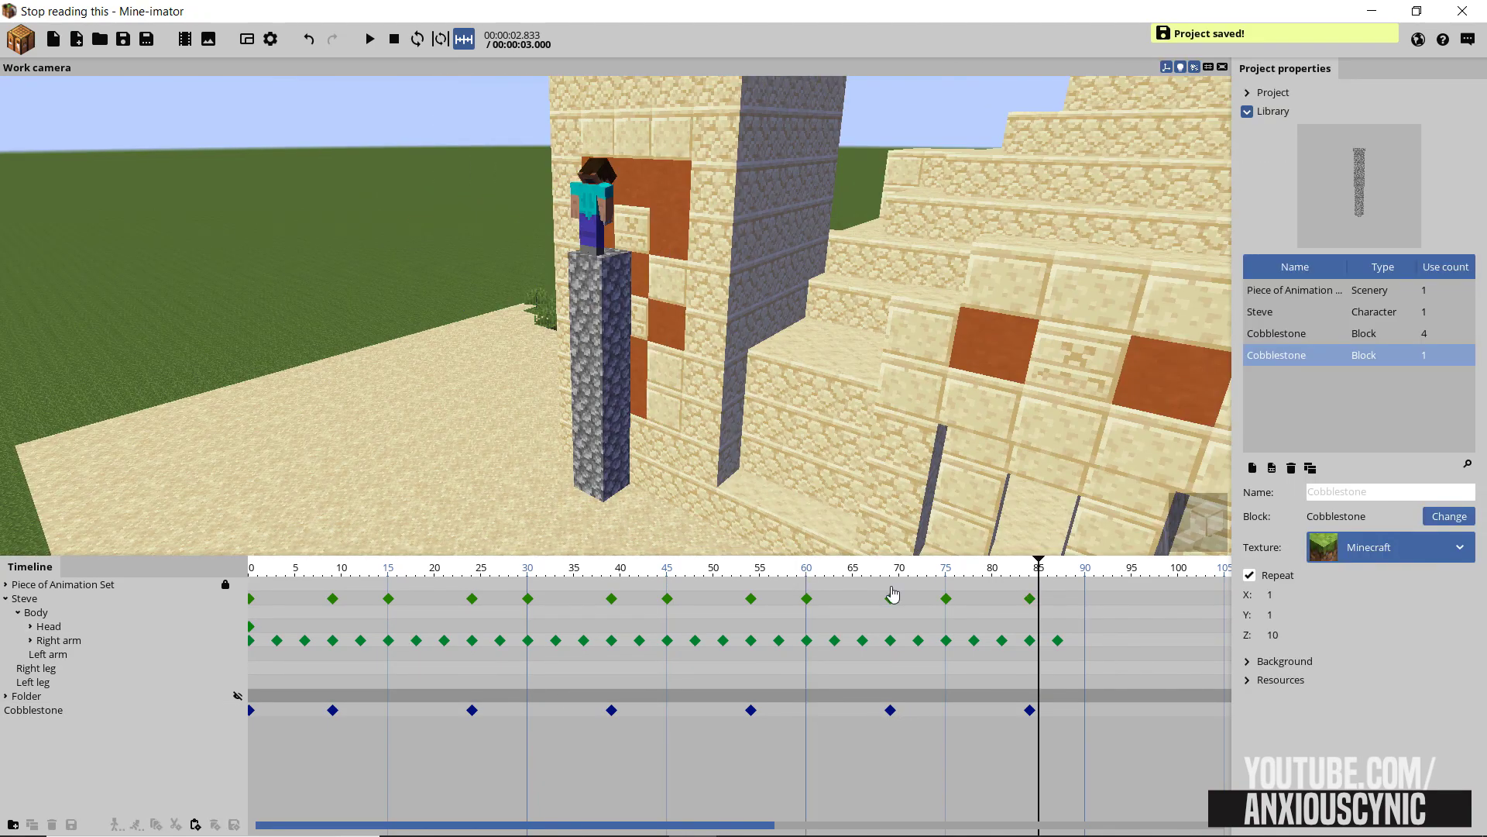
Play back Steve's full climb repeatedly from frame 0 and examine it from different camera angles
left_click_drag(535, 574, 164, 575)
key("space")
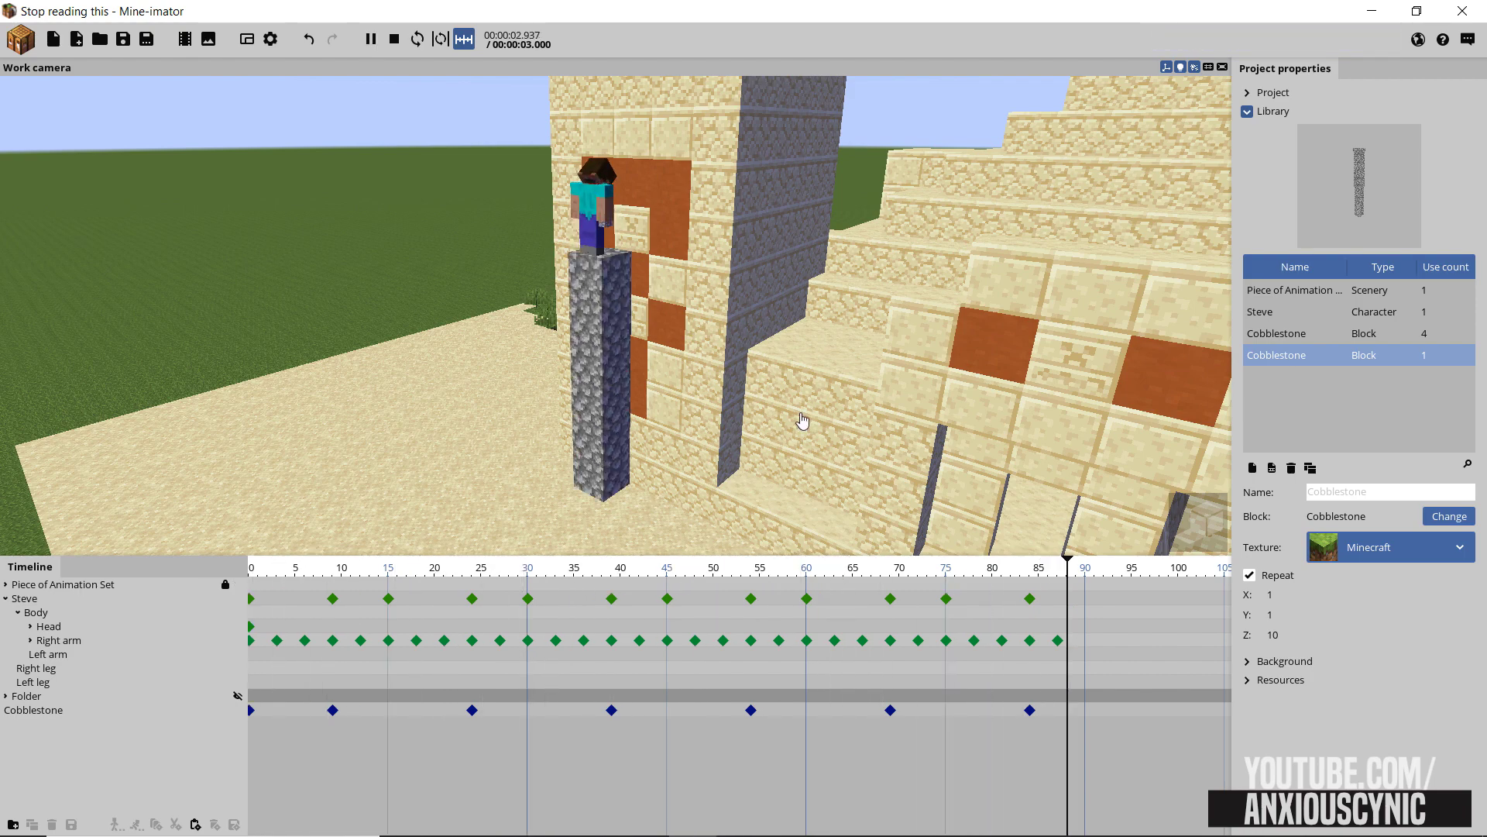
key("space")
key("space")
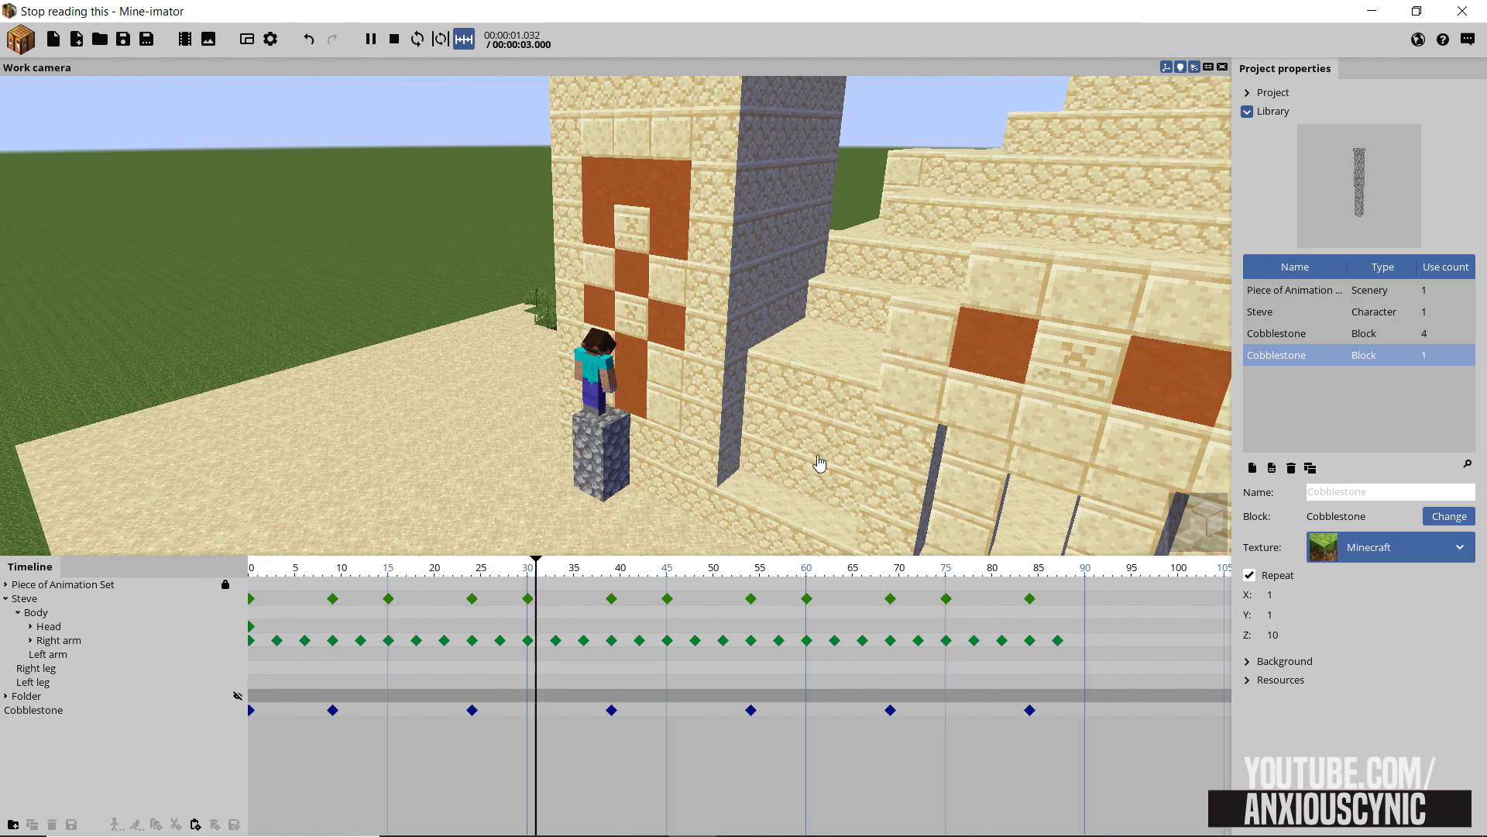
left_click_drag(821, 461, 847, 437)
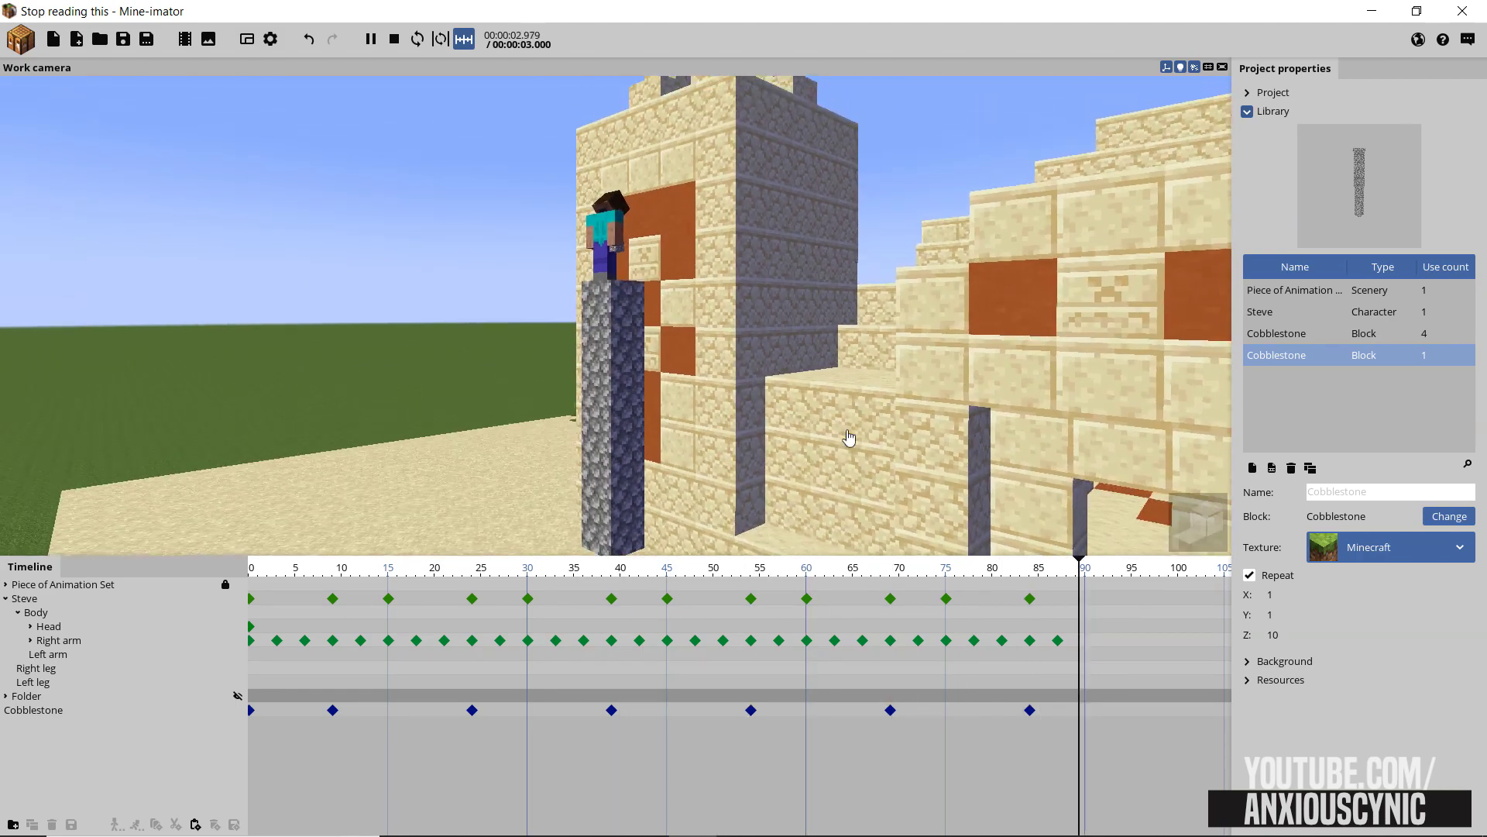
key("space")
key("space")
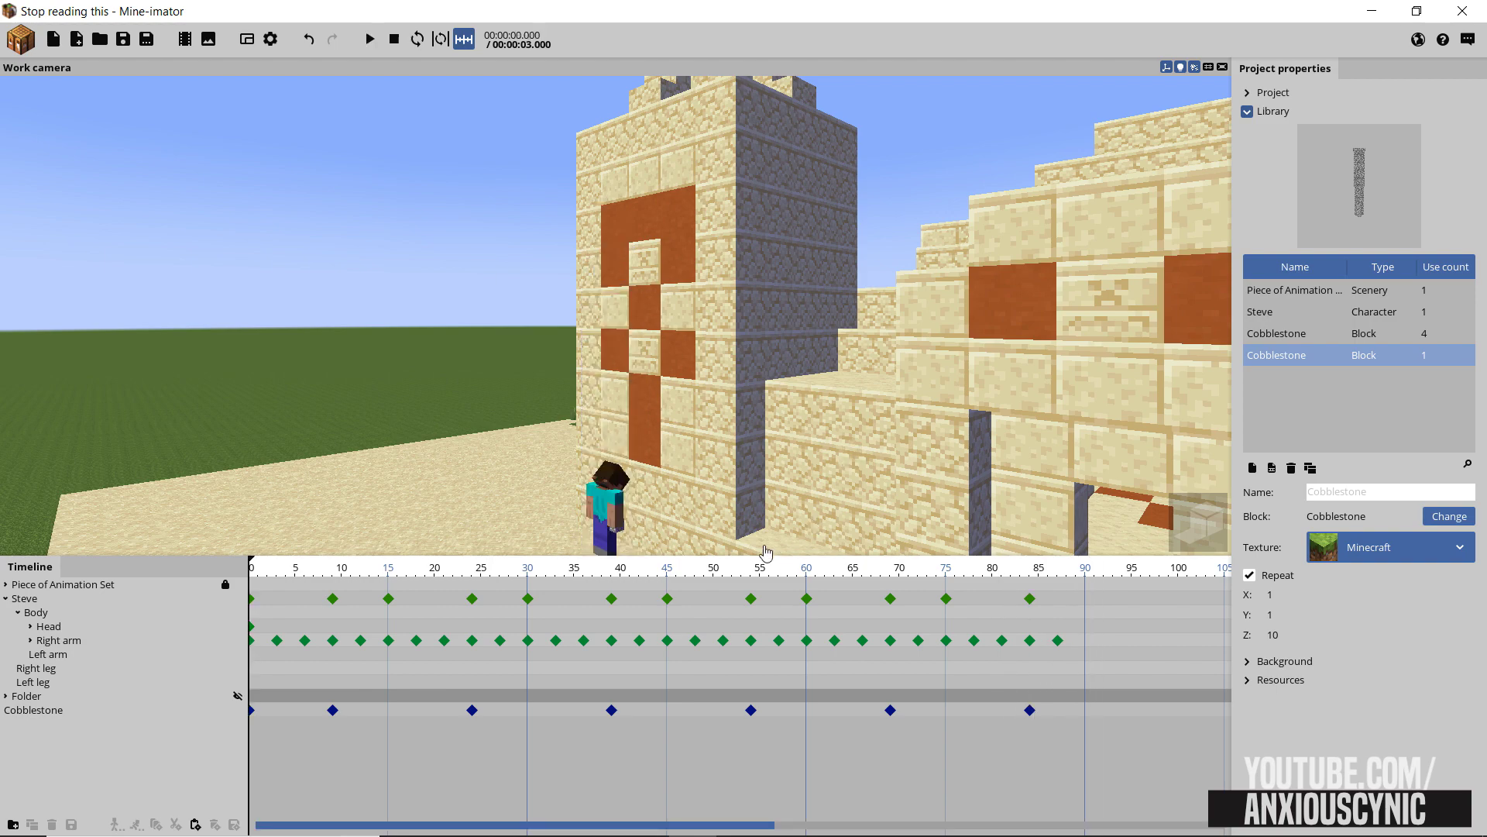
key("space")
right_click_drag(827, 310, 818, 335)
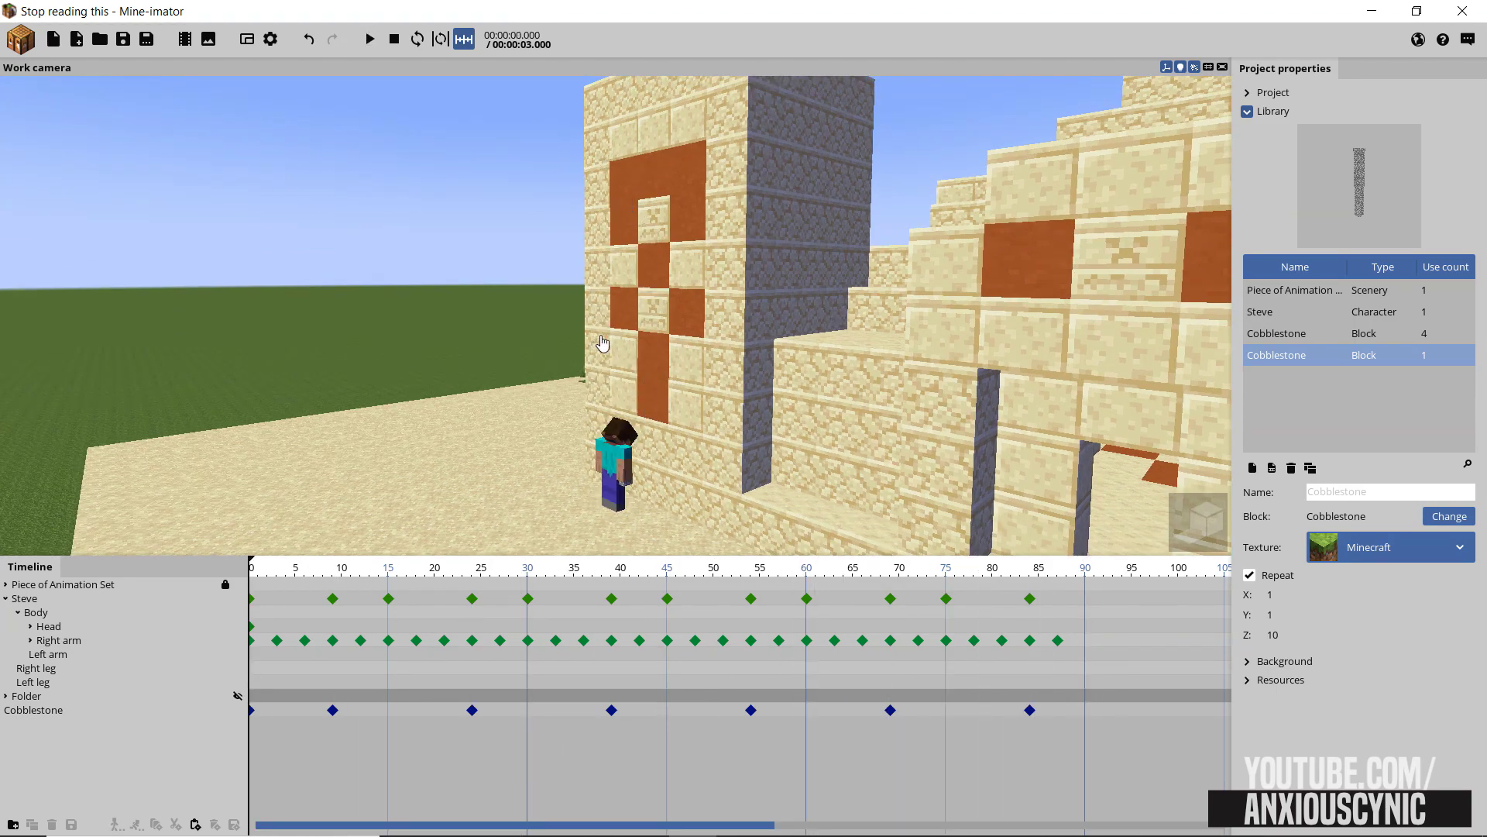
Inspect the cobblestone column's animation up to frame 59 and select the single, non-repeating Cobblestone block in the project library
left_click(51, 697)
left_click(49, 710)
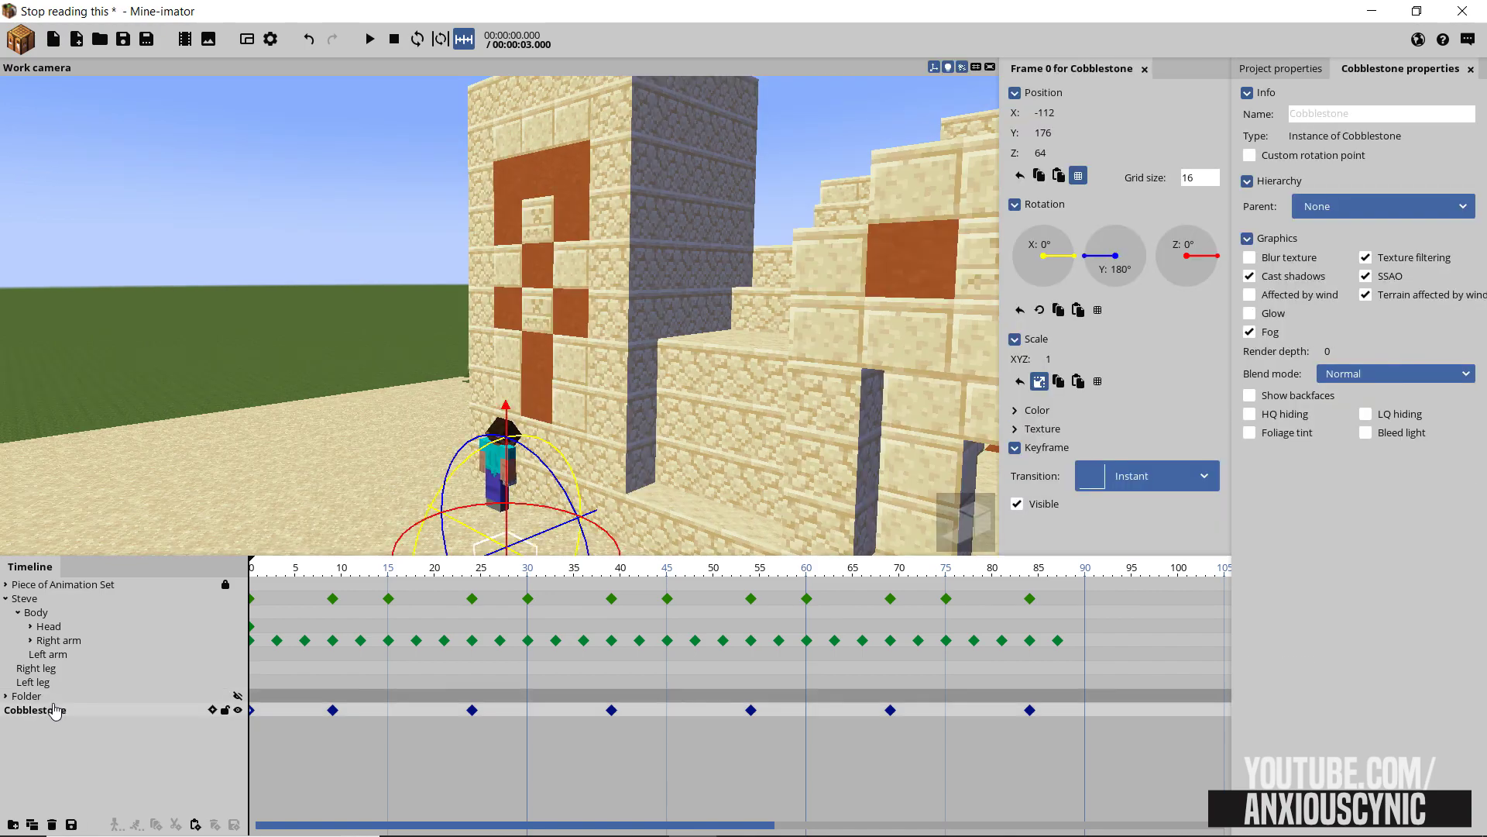
left_click_drag(621, 358, 668, 347)
right_click_drag(670, 354, 591, 402)
left_click_drag(718, 568, 797, 571)
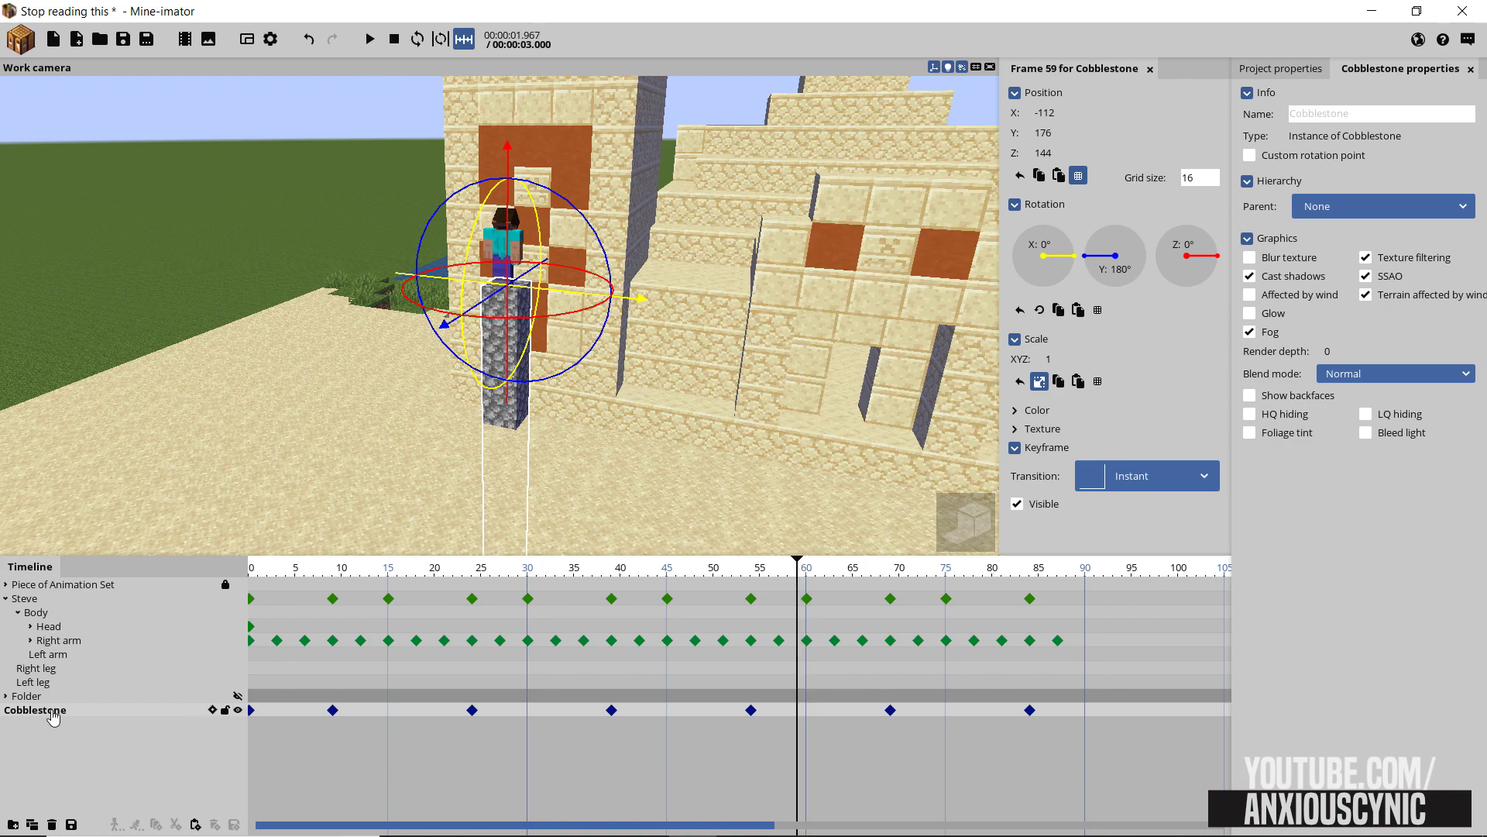
left_click(1280, 69)
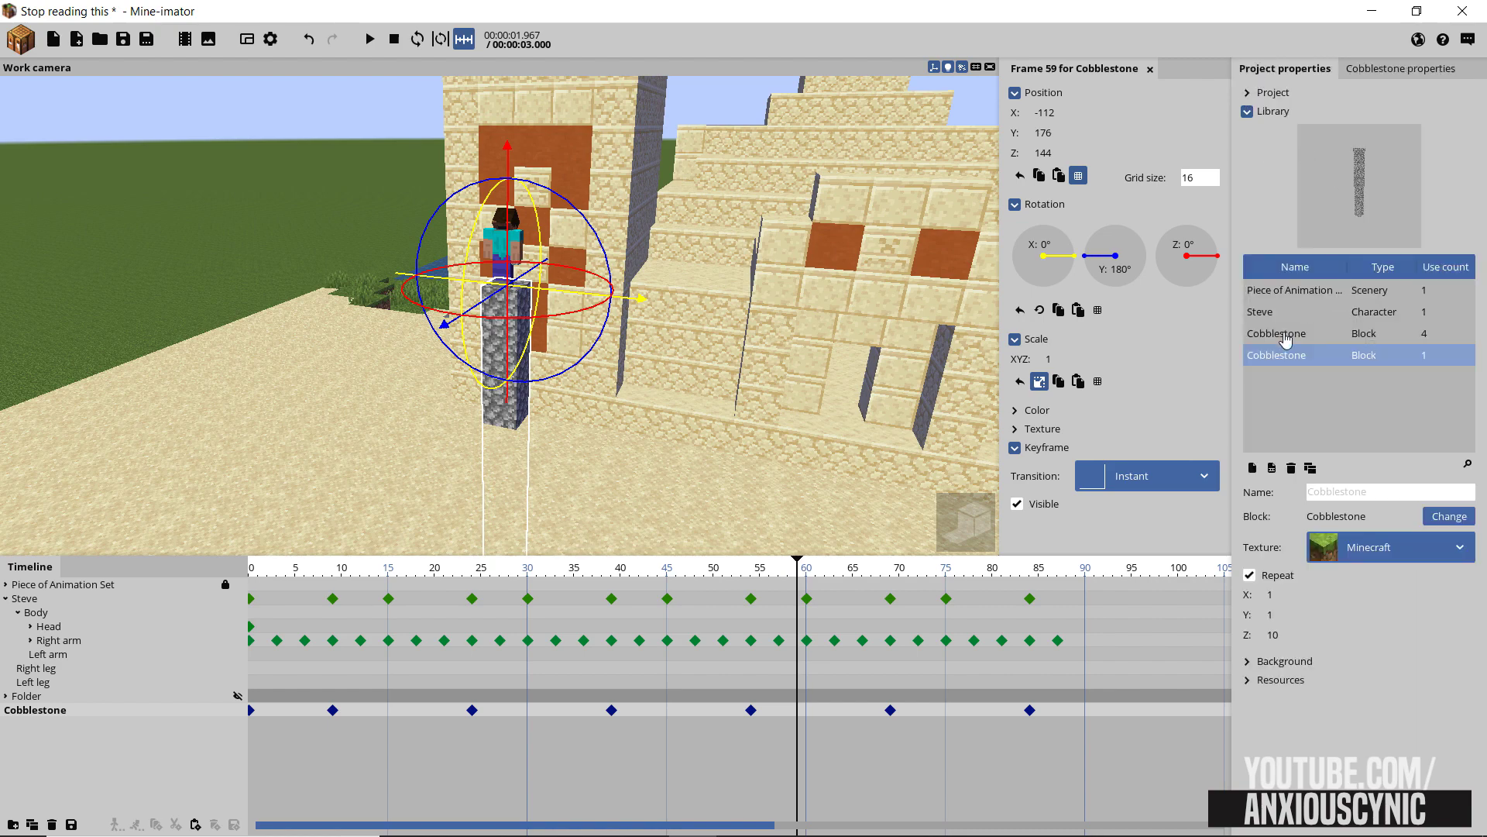
left_click(1339, 334)
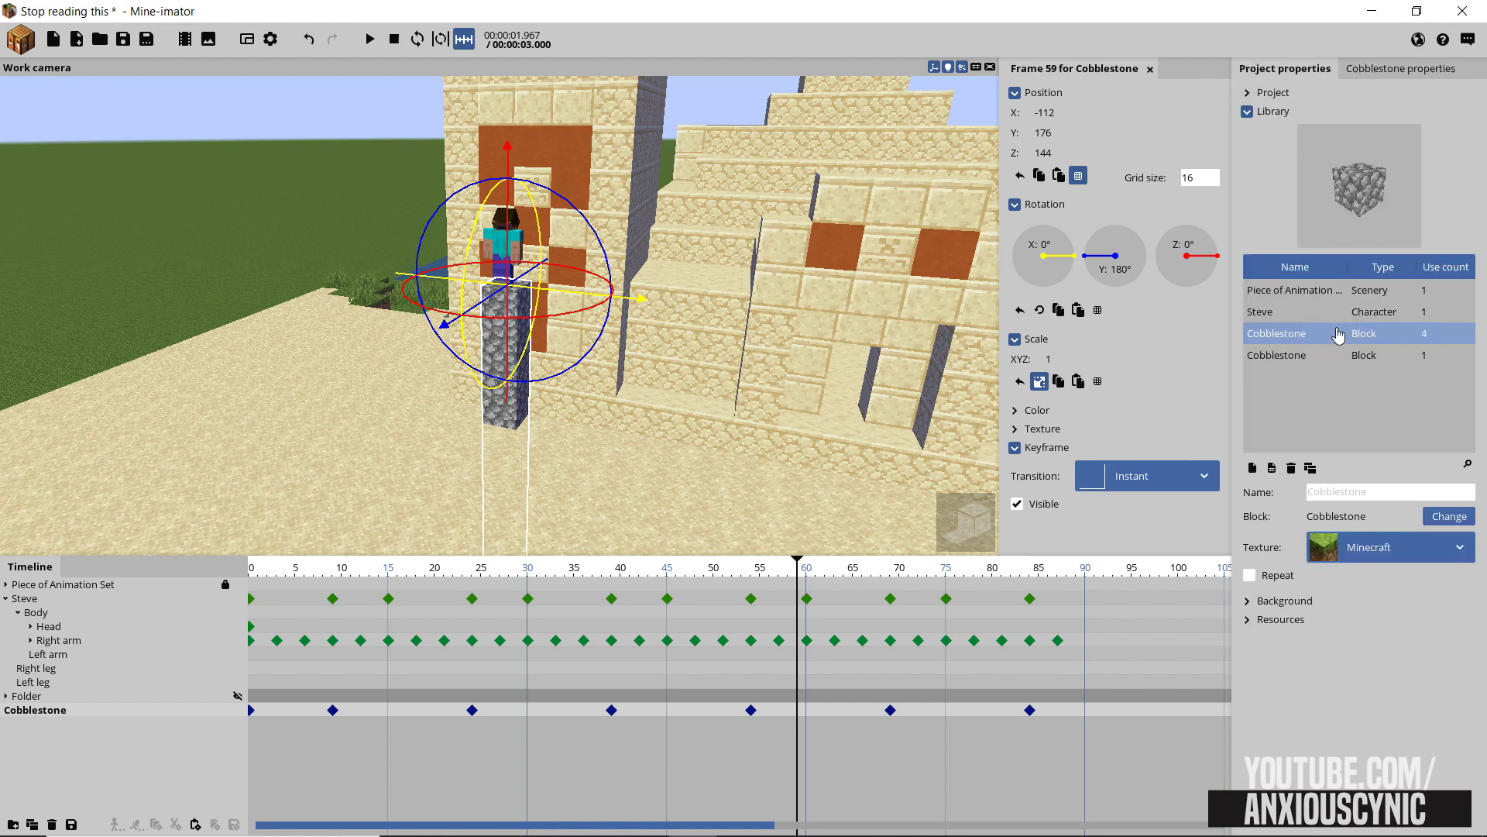
Review the repeating Cobblestone block in the project library and the cobblestones inside the hidden folder, and scrub the animation to frame 74
left_click(1349, 357)
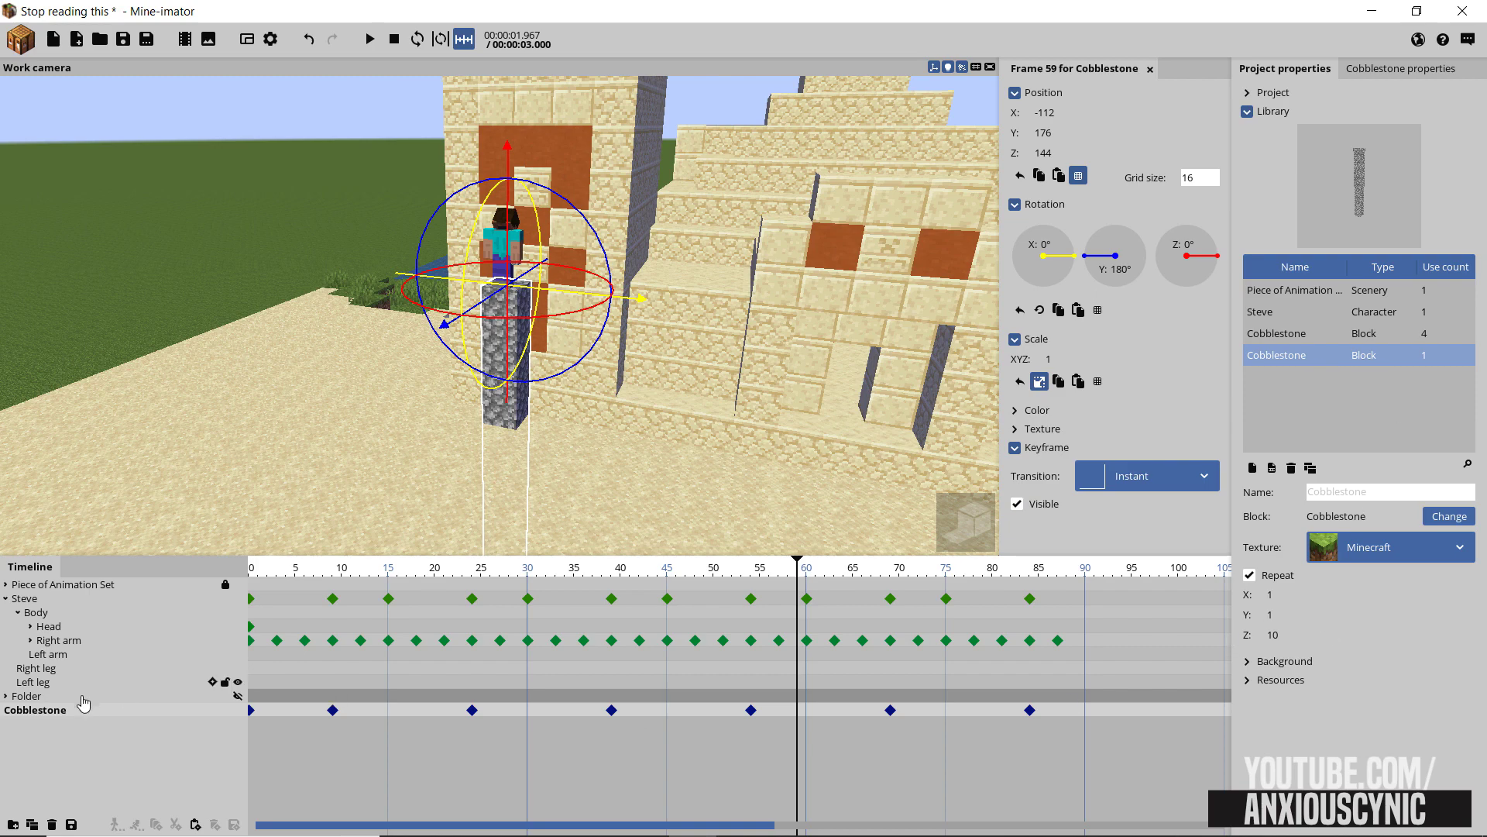
left_click(7, 696)
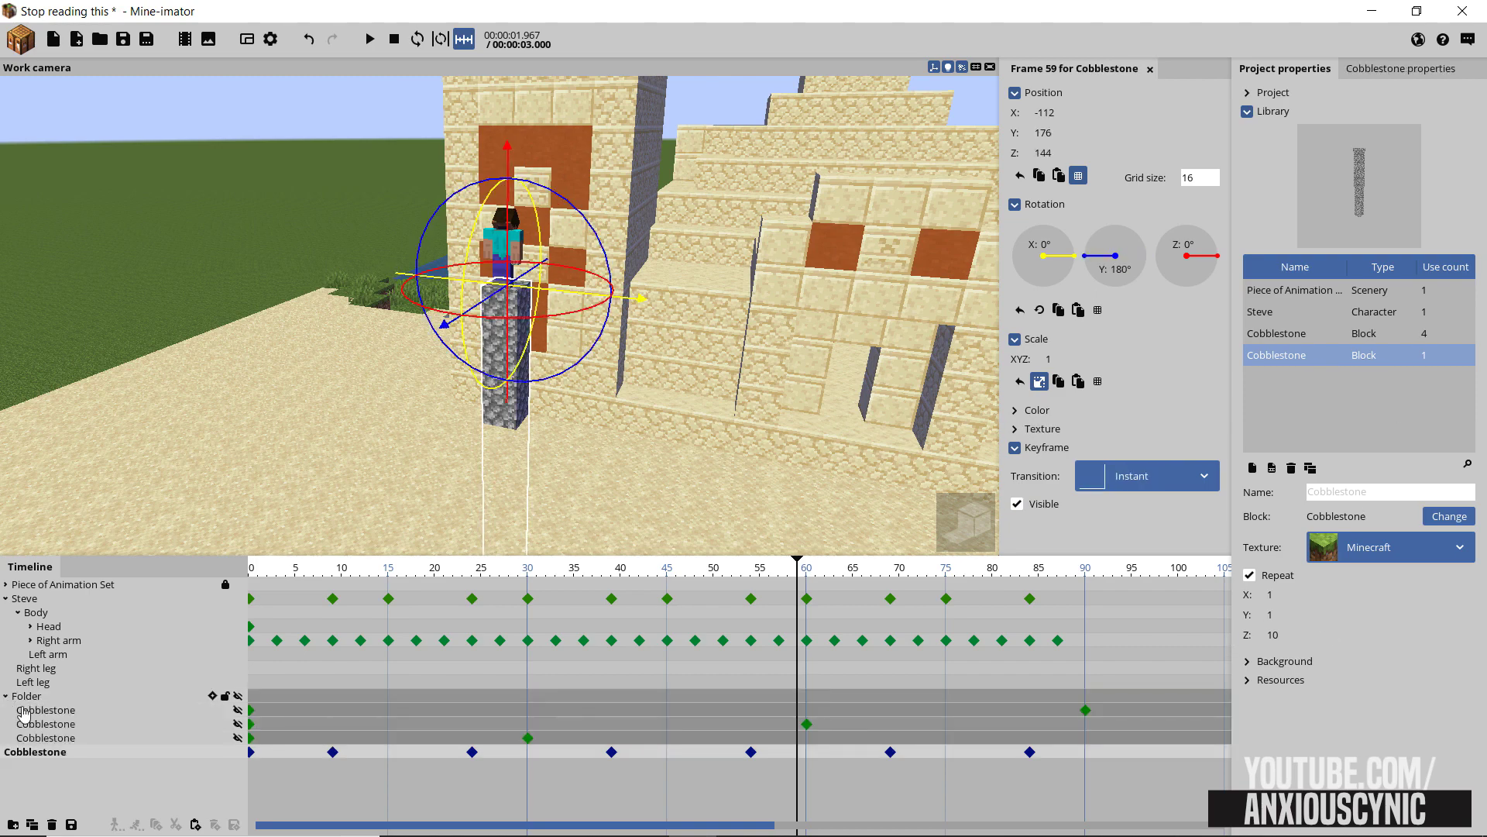
left_click(7, 697)
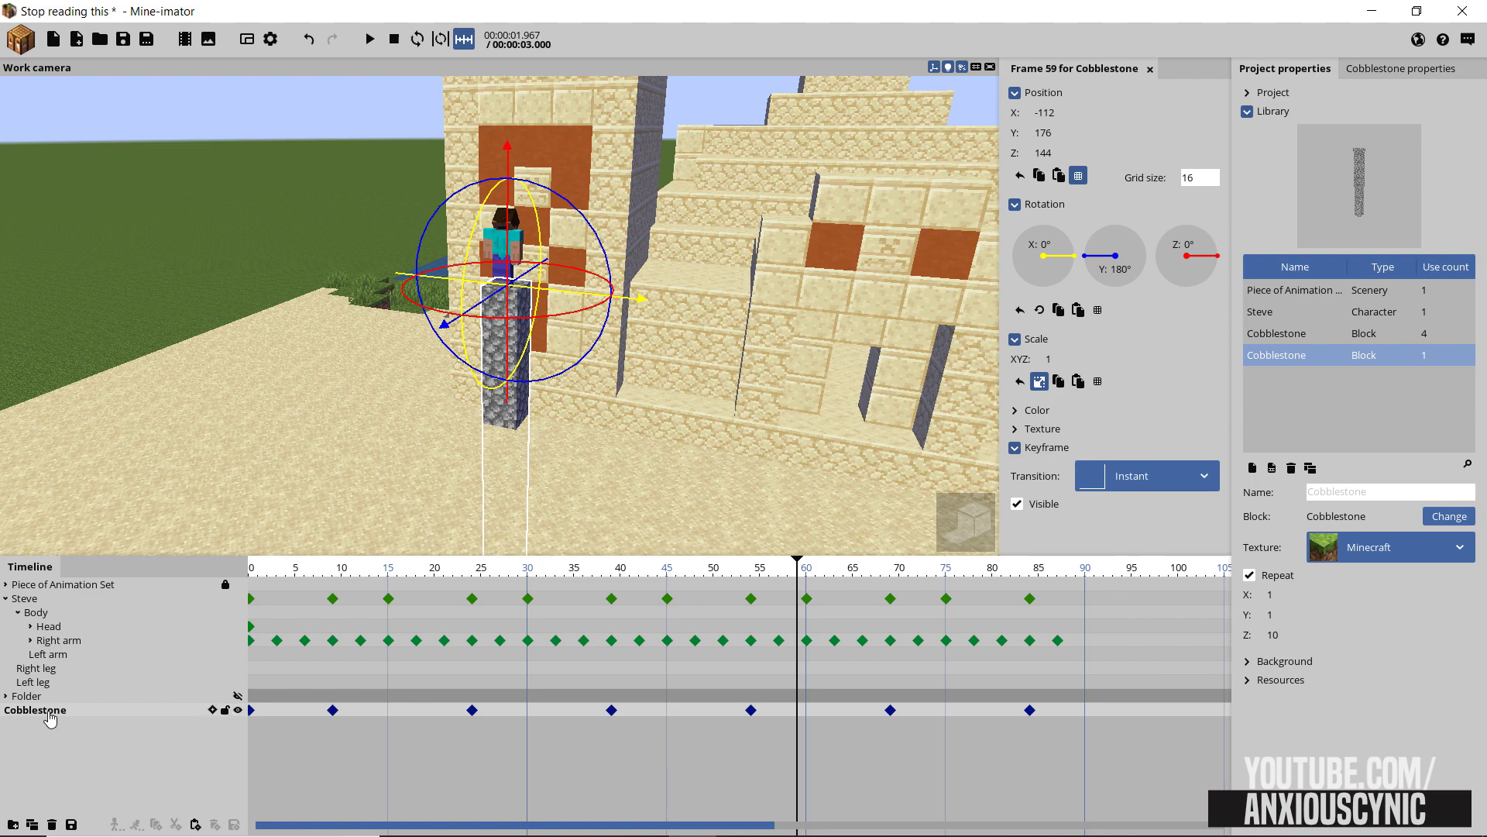
left_click_drag(779, 583, 937, 581)
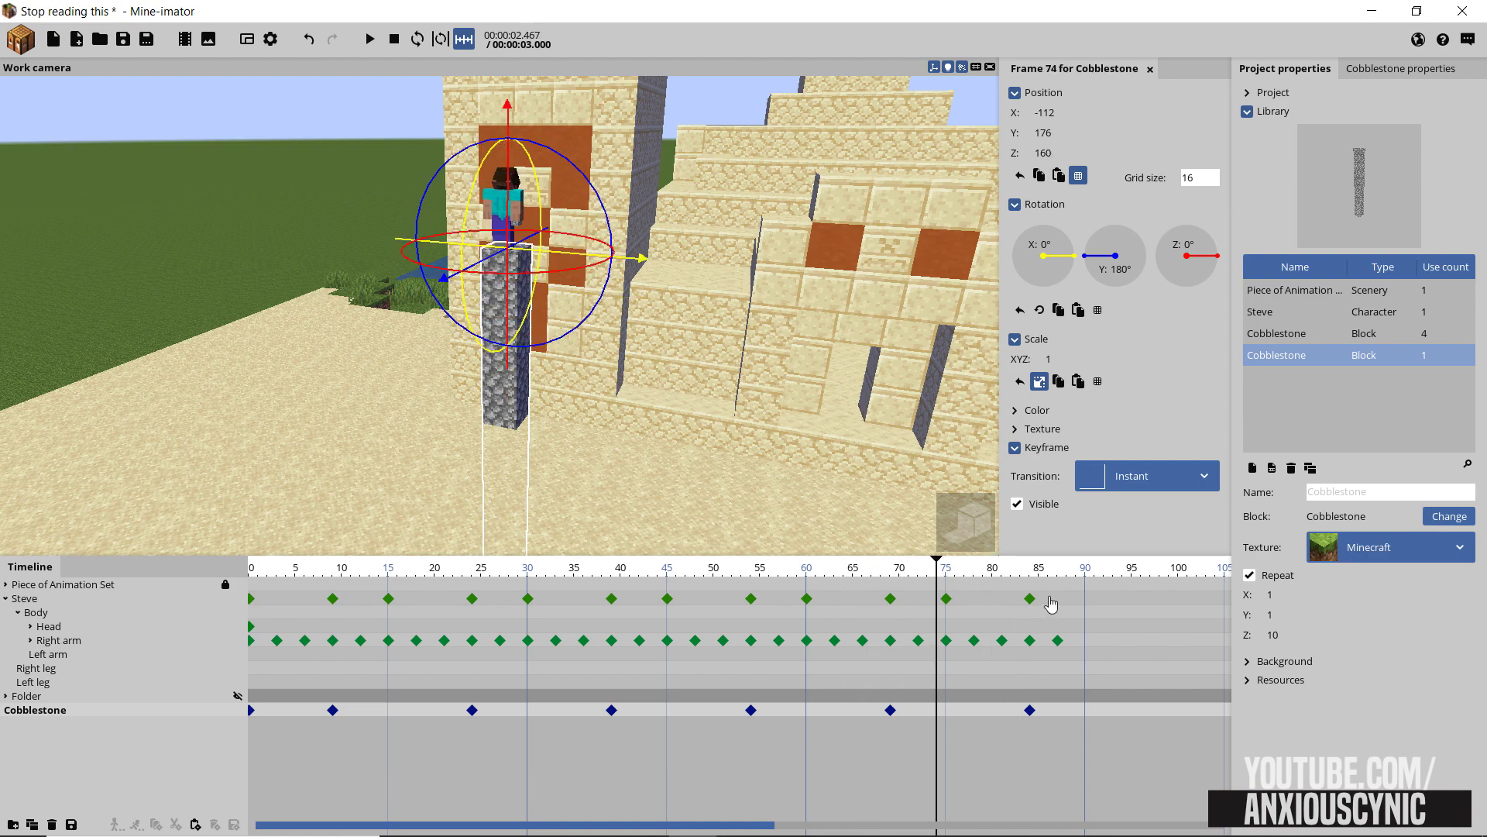
Select Steve's keyframes at frames 69, 75 and 84, and examine him on the column at frame 69 from several angles
left_click_drag(1058, 598, 868, 606)
left_click(890, 583)
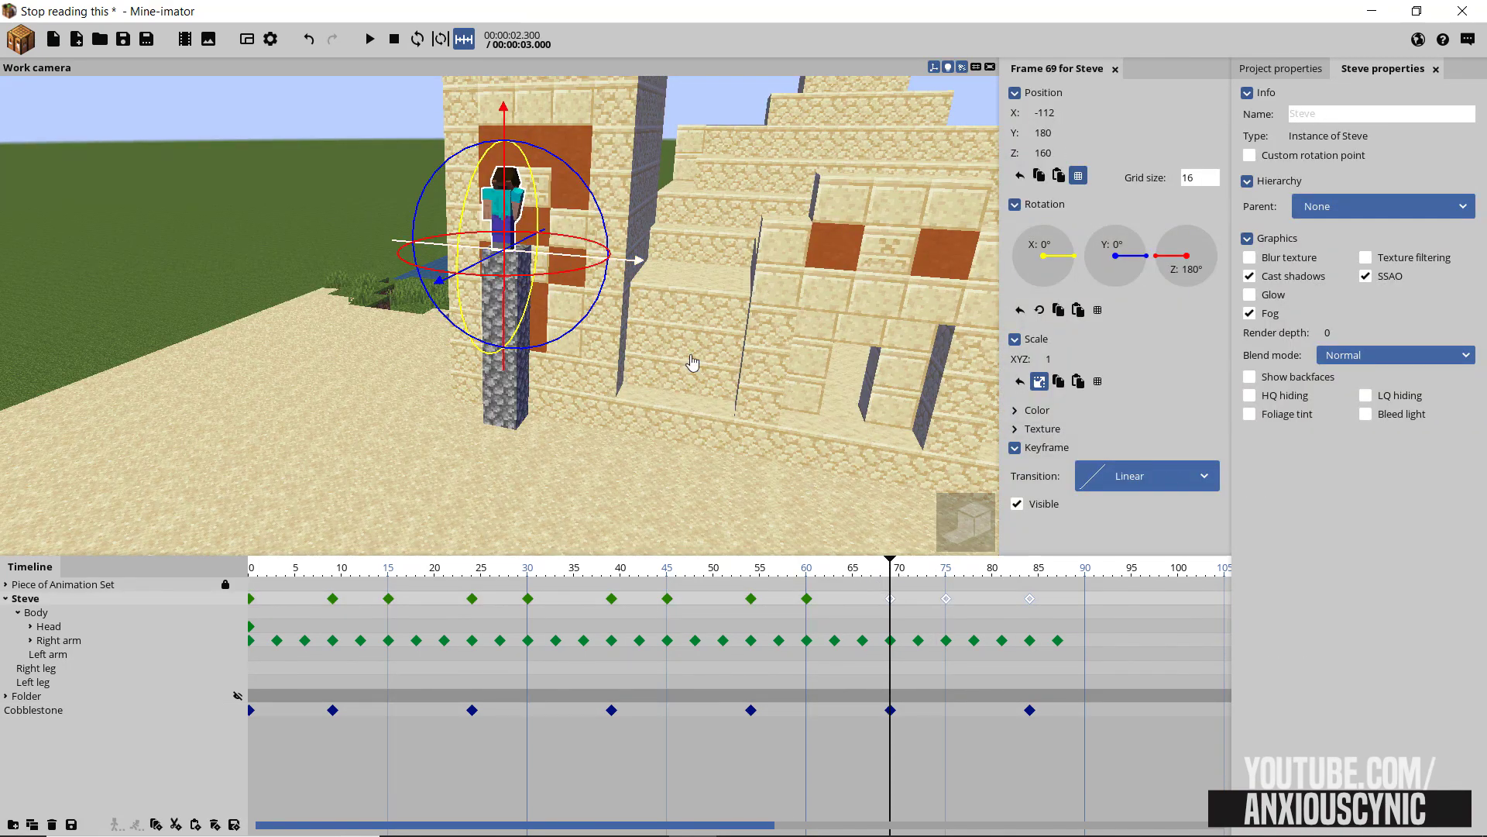
scroll(691, 358, "up", 5)
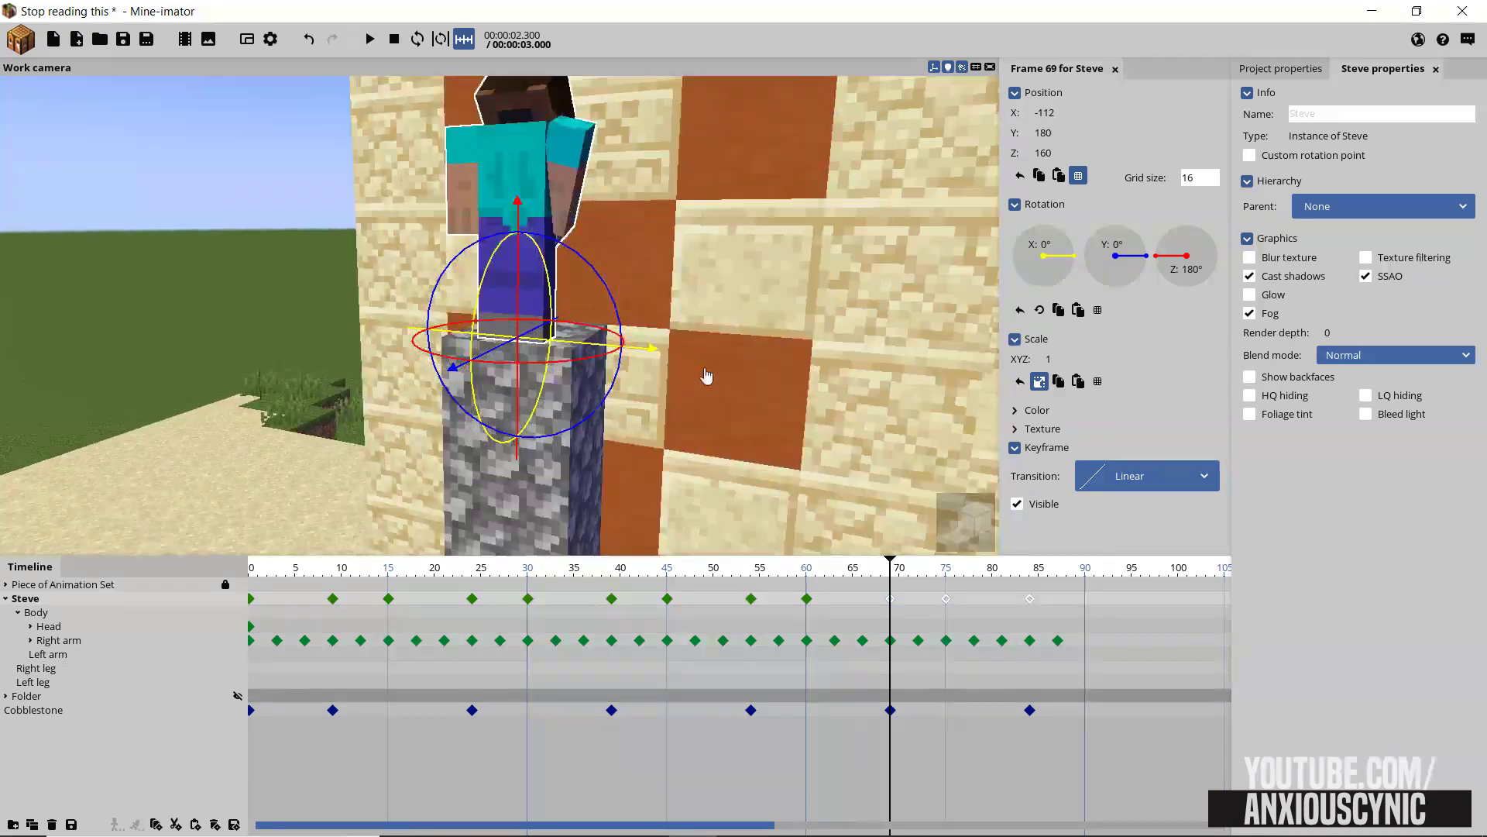
left_click_drag(707, 376, 689, 381)
middle_click_drag(688, 381, 689, 381)
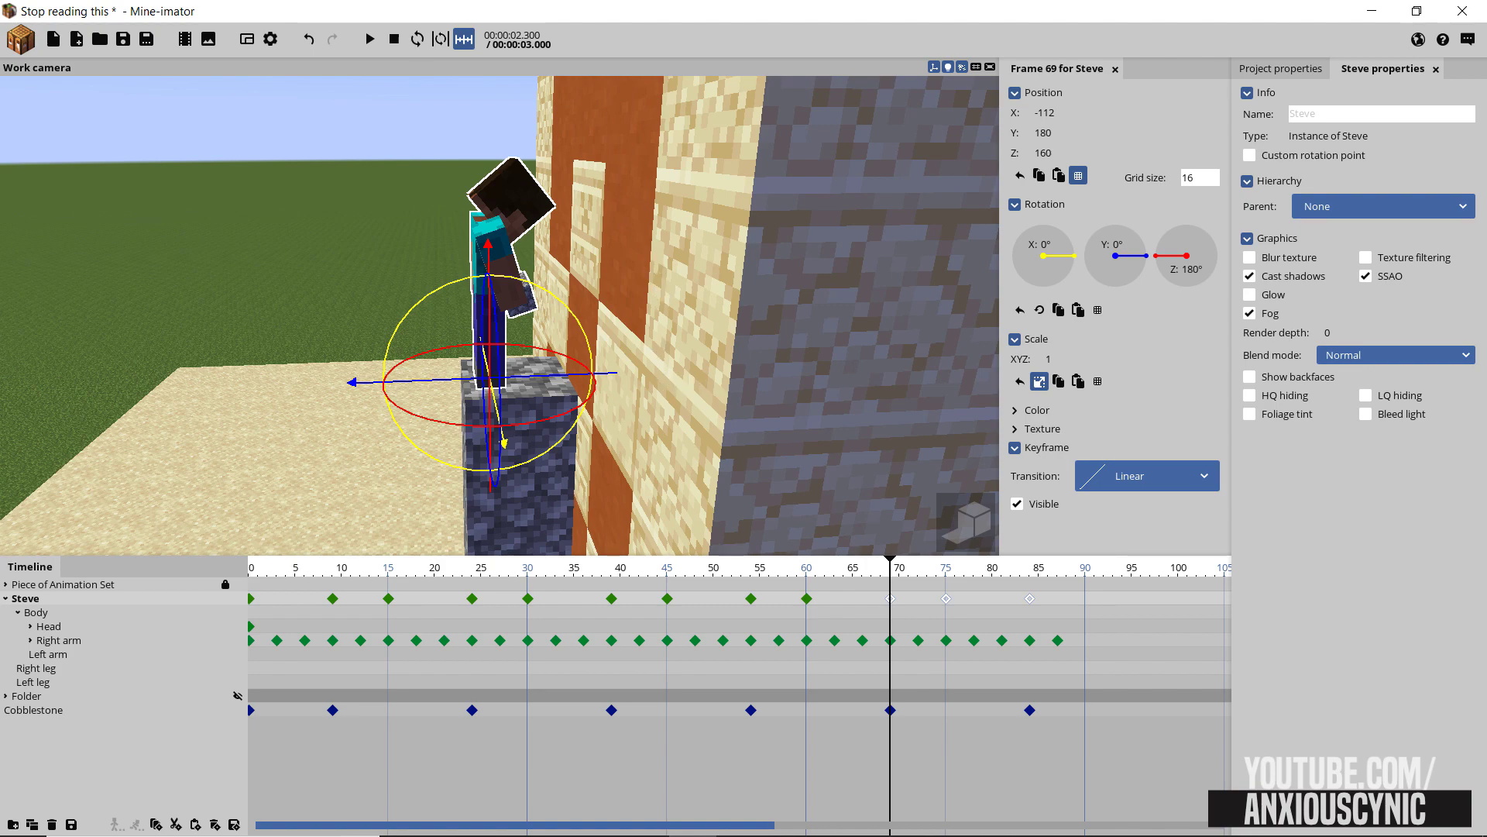
right_click_drag(662, 292, 662, 322)
scroll(662, 295, "down", 2)
middle_click_drag(664, 302, 707, 312)
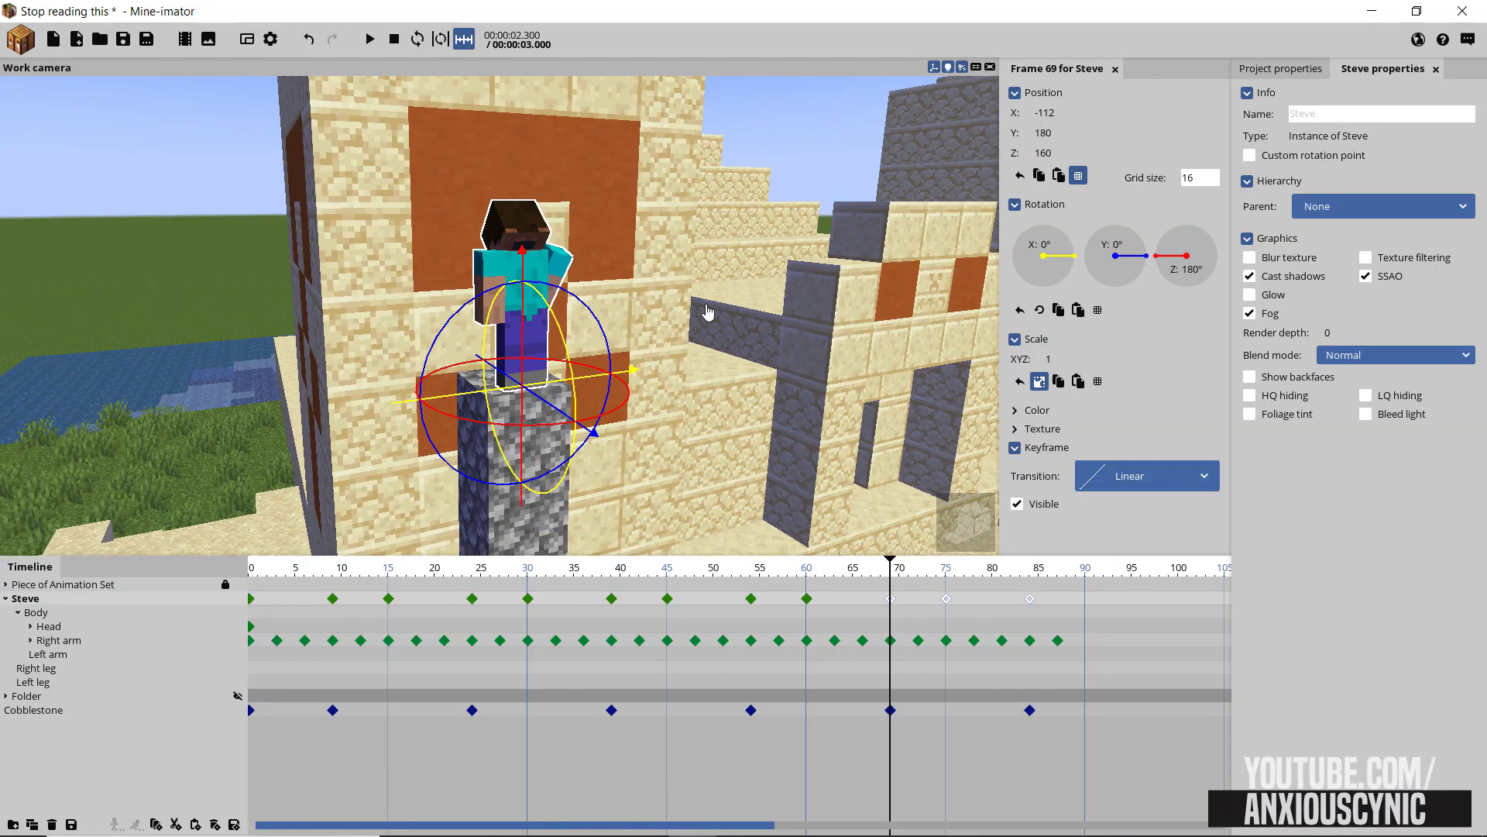